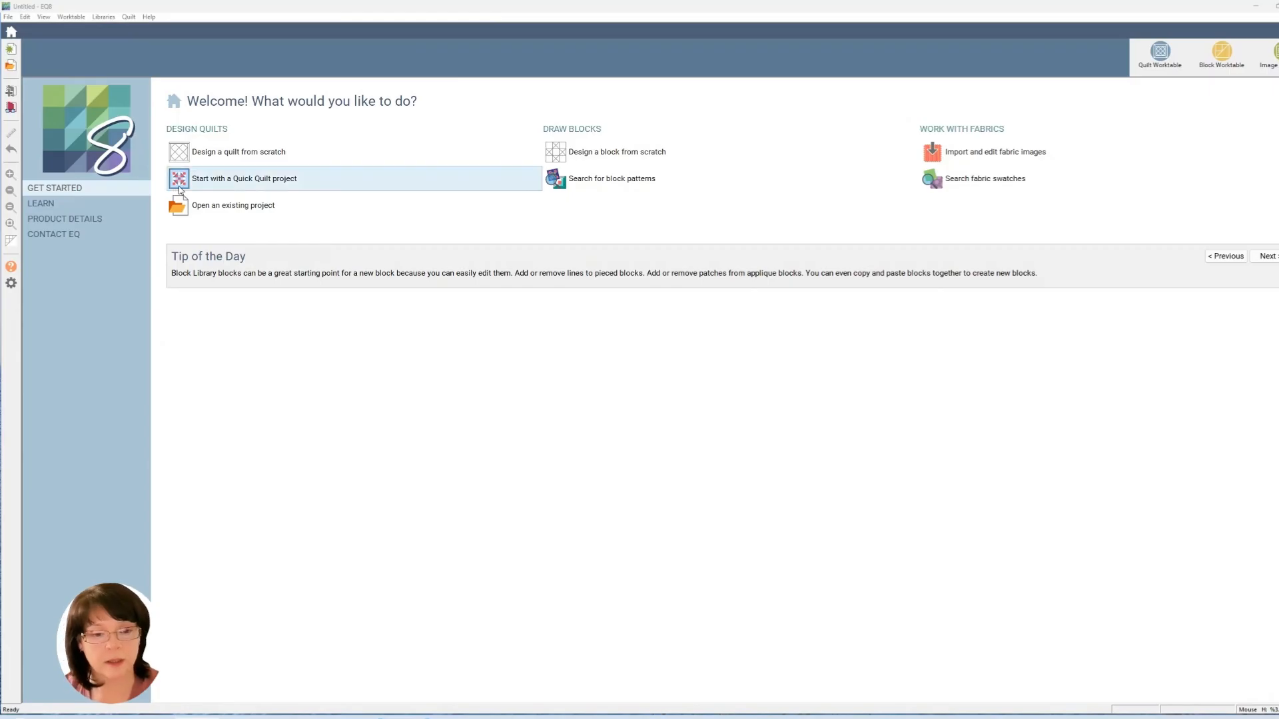
# Step: Create a new project named "Panel Borders Quilt Patterns"
pyautogui.click(8, 16)
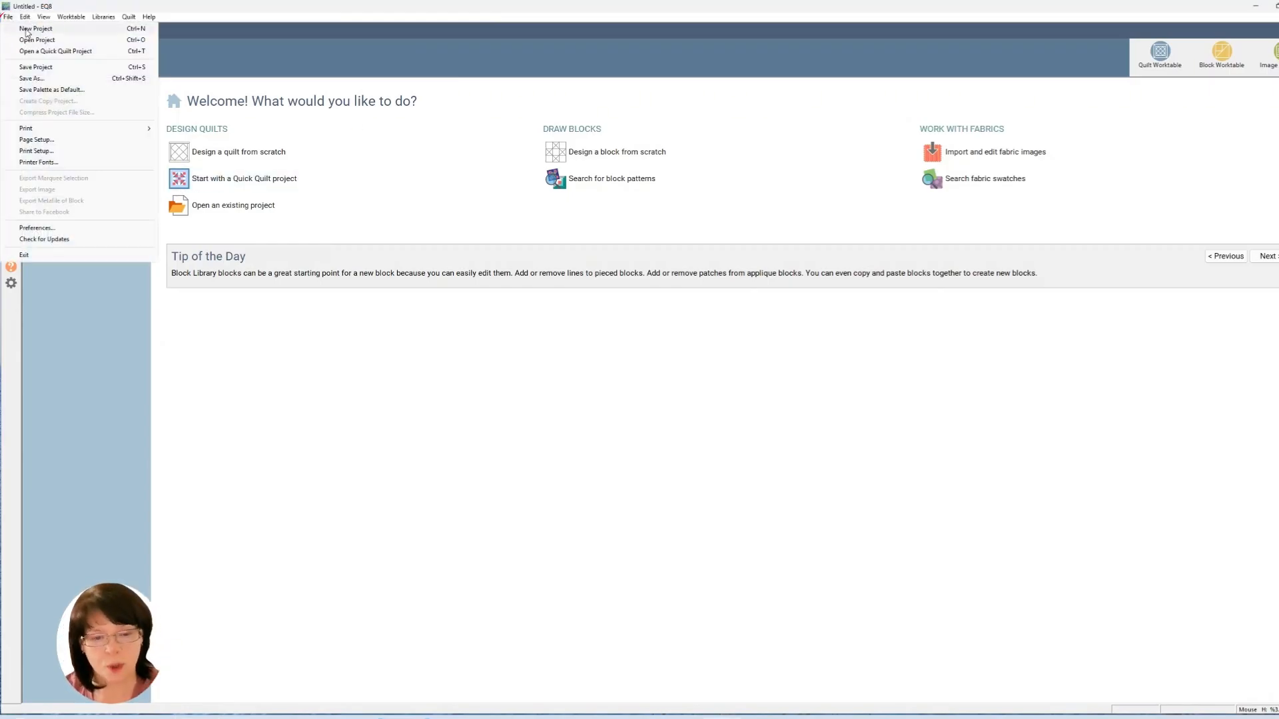
pyautogui.click(27, 31)
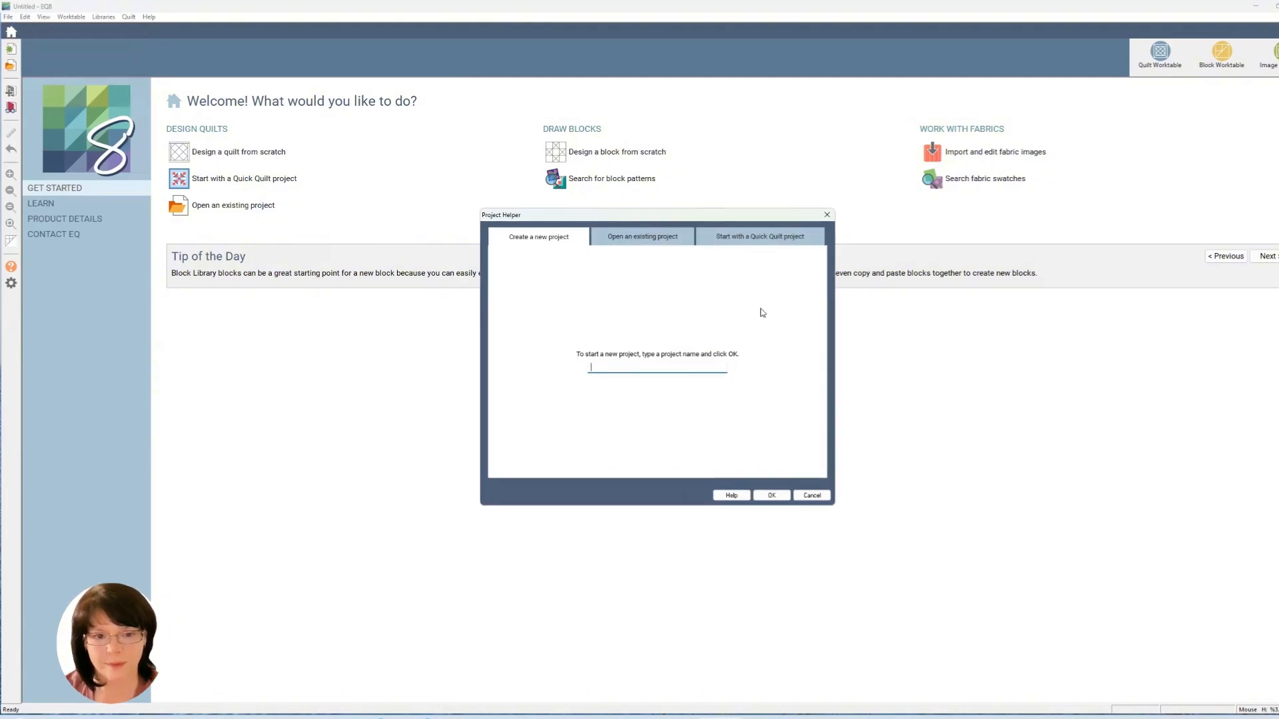
pyautogui.write('Panel Border')
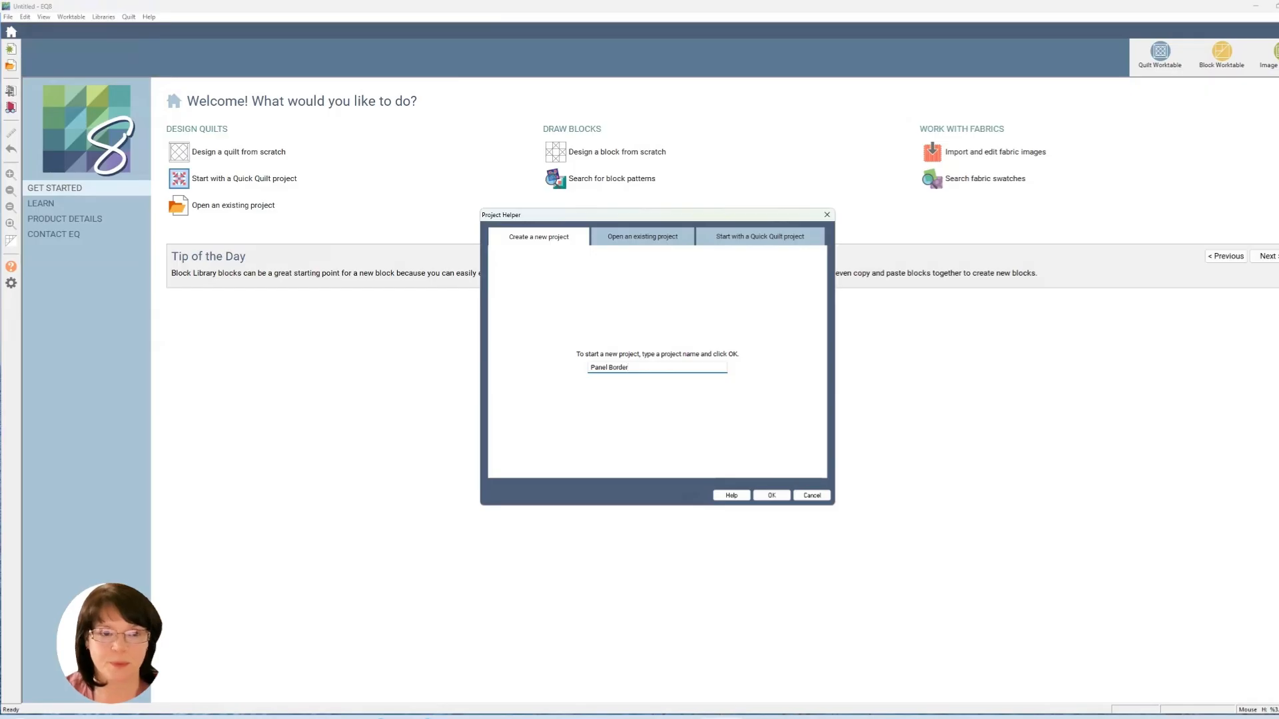
pyautogui.write('s Quilt Patterns')
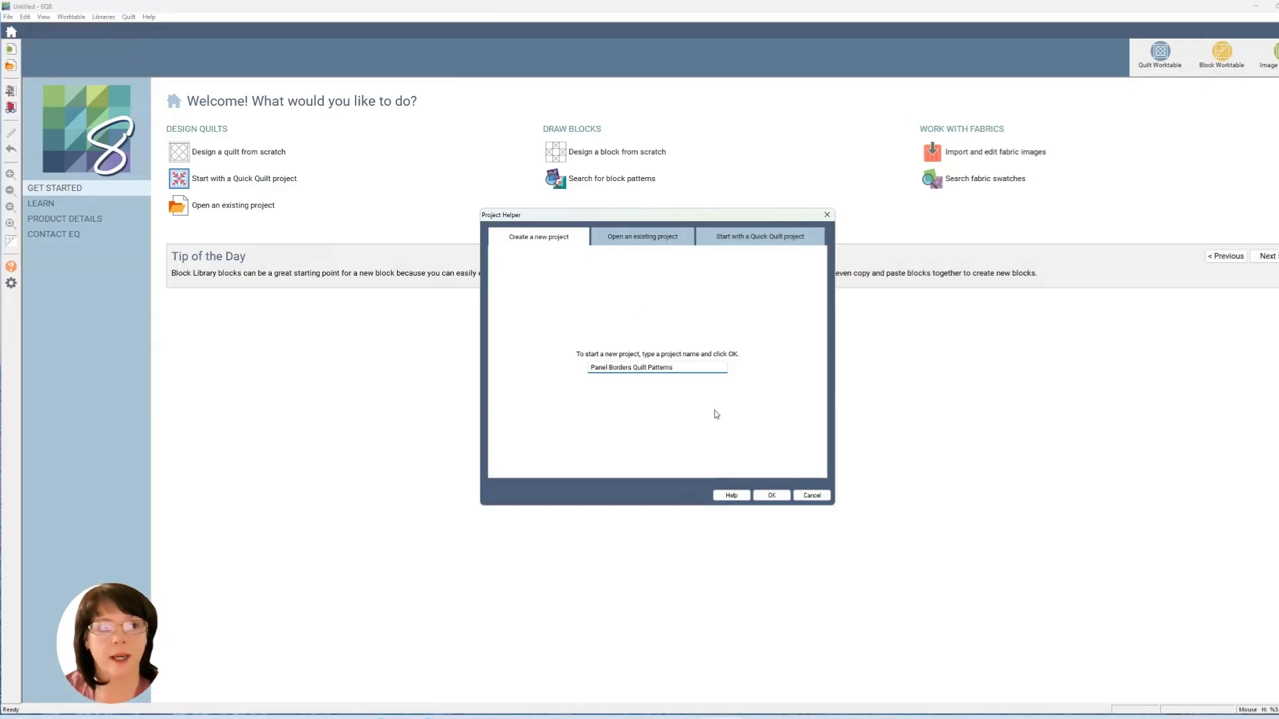
pyautogui.press('Return')
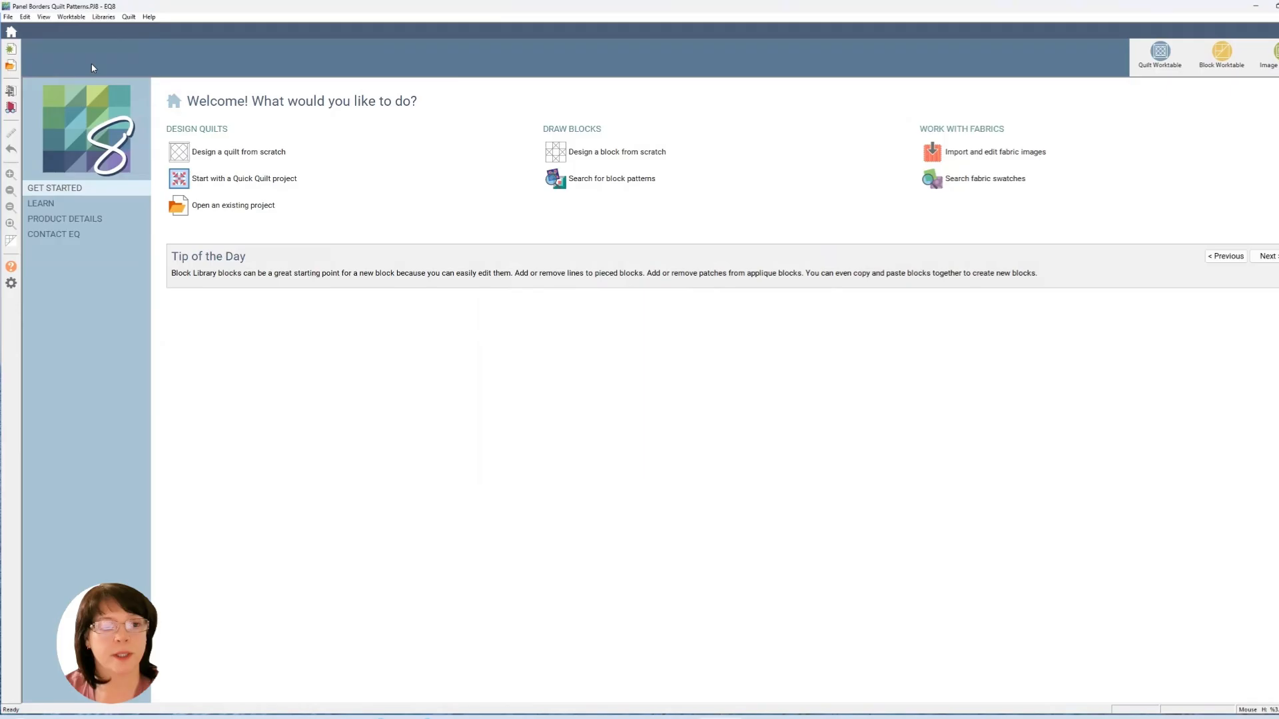
# Step: Switch to the Image Worktable and import the image Hummingbird.png, accepting the bits-per-pixel modification
pyautogui.click(8, 17)
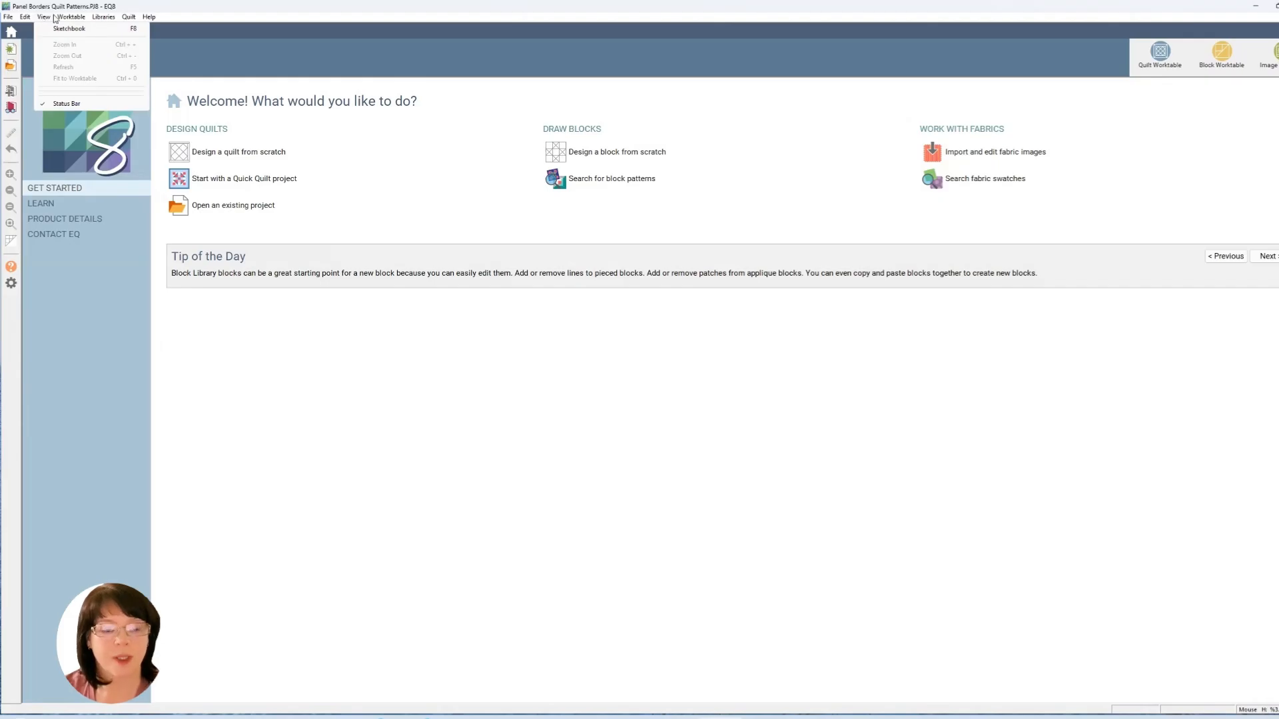
pyautogui.moveTo(70, 17)
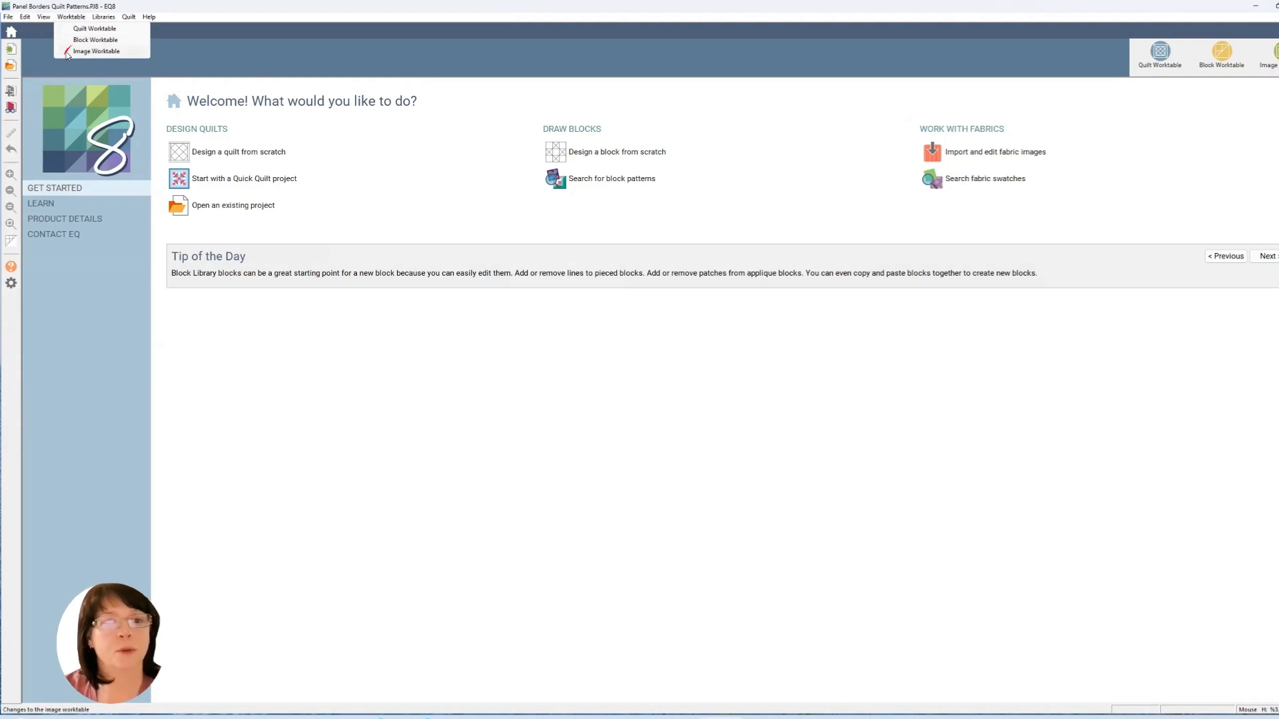
pyautogui.click(125, 54)
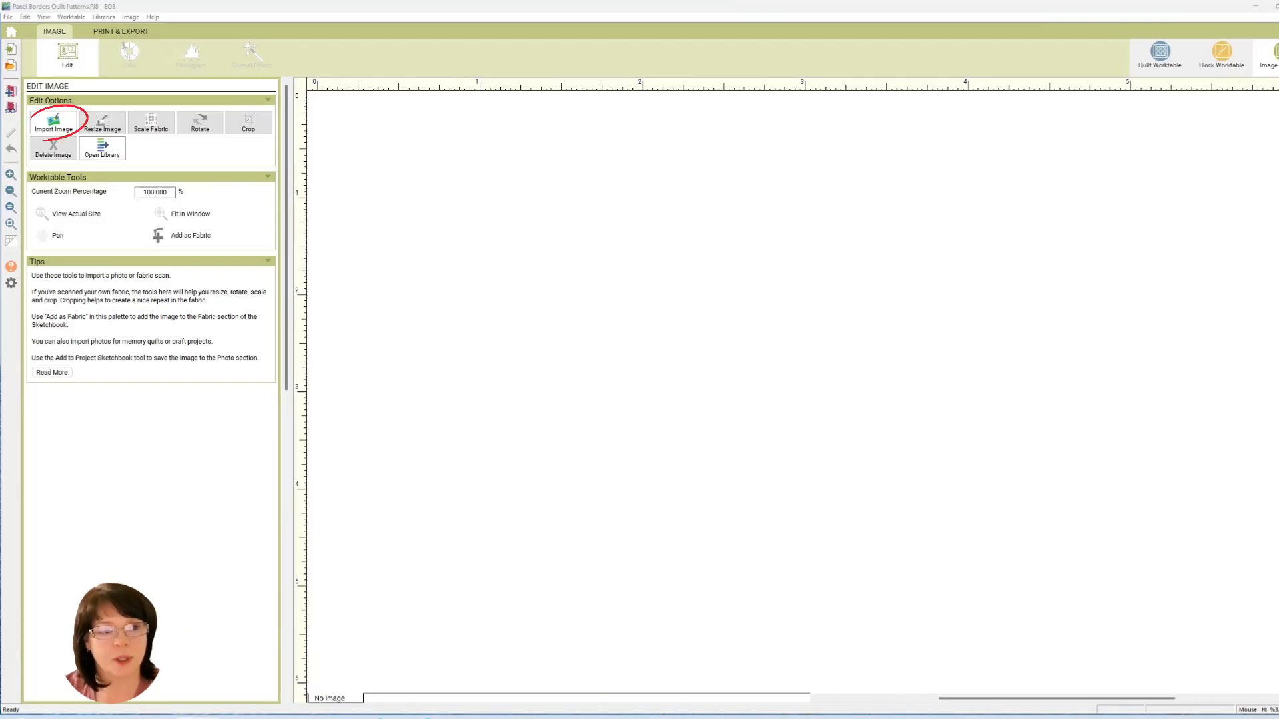
pyautogui.click(56, 126)
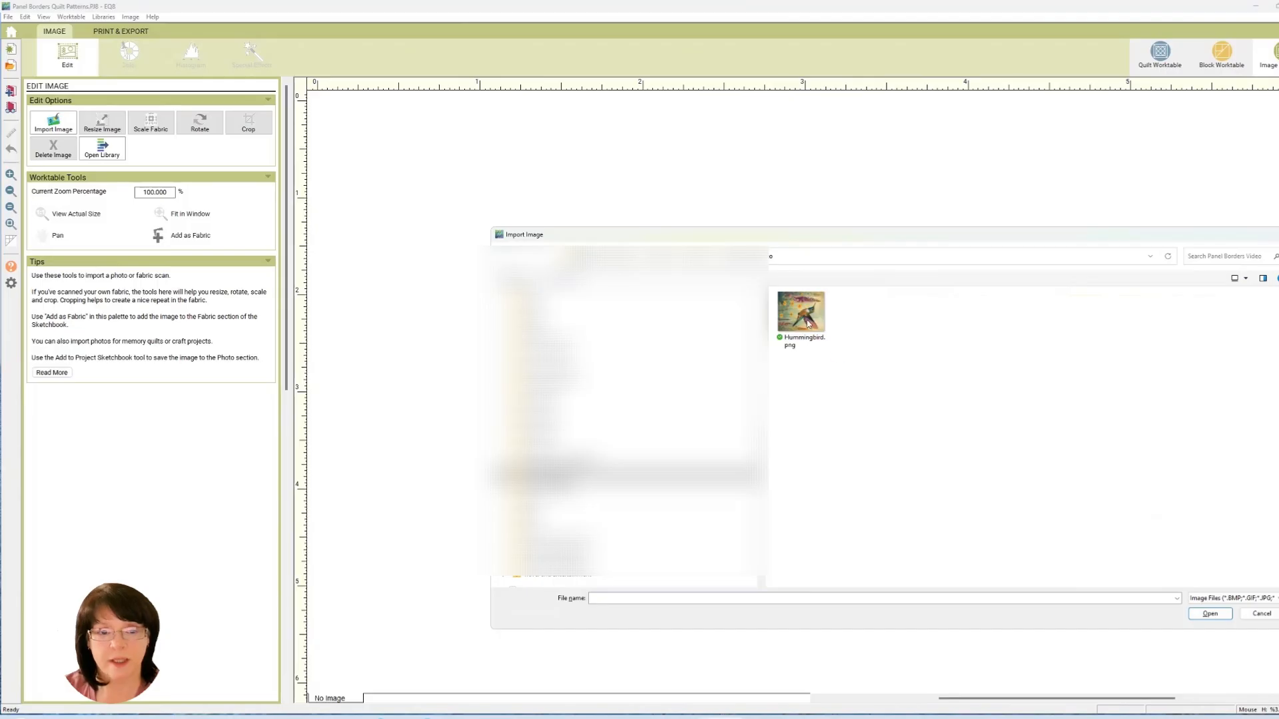
pyautogui.click(808, 324)
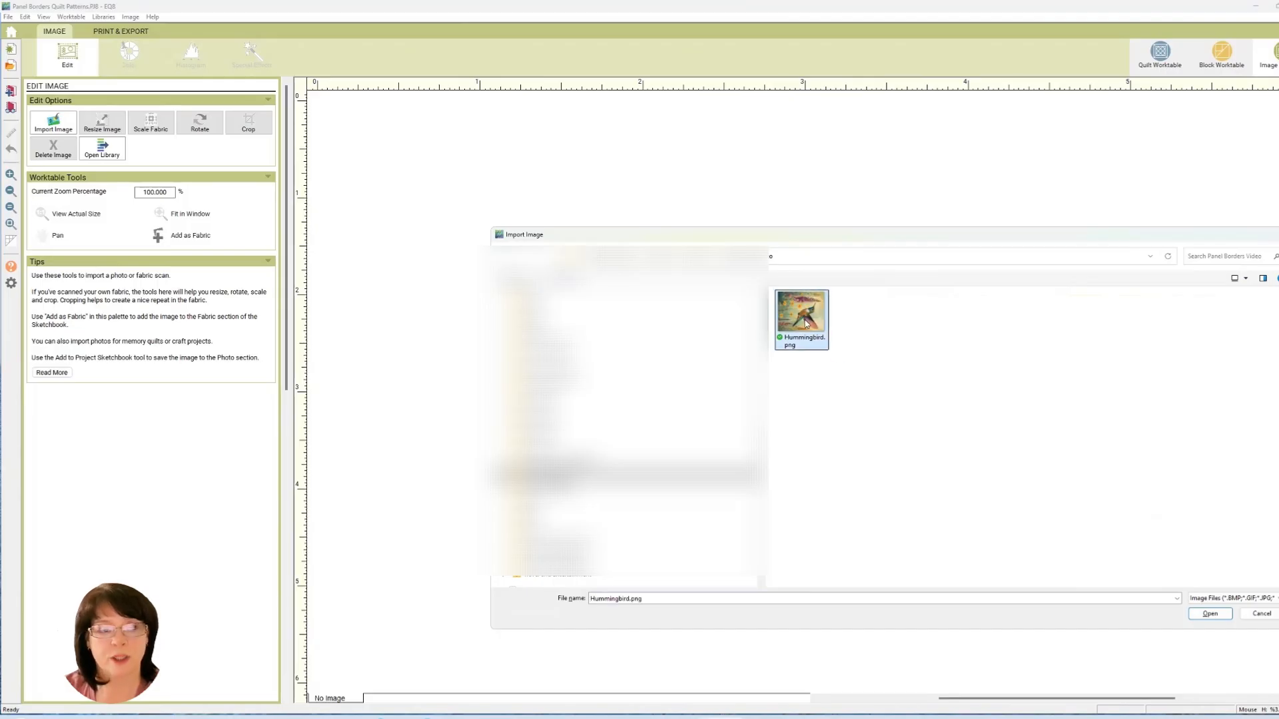
pyautogui.click(1218, 618)
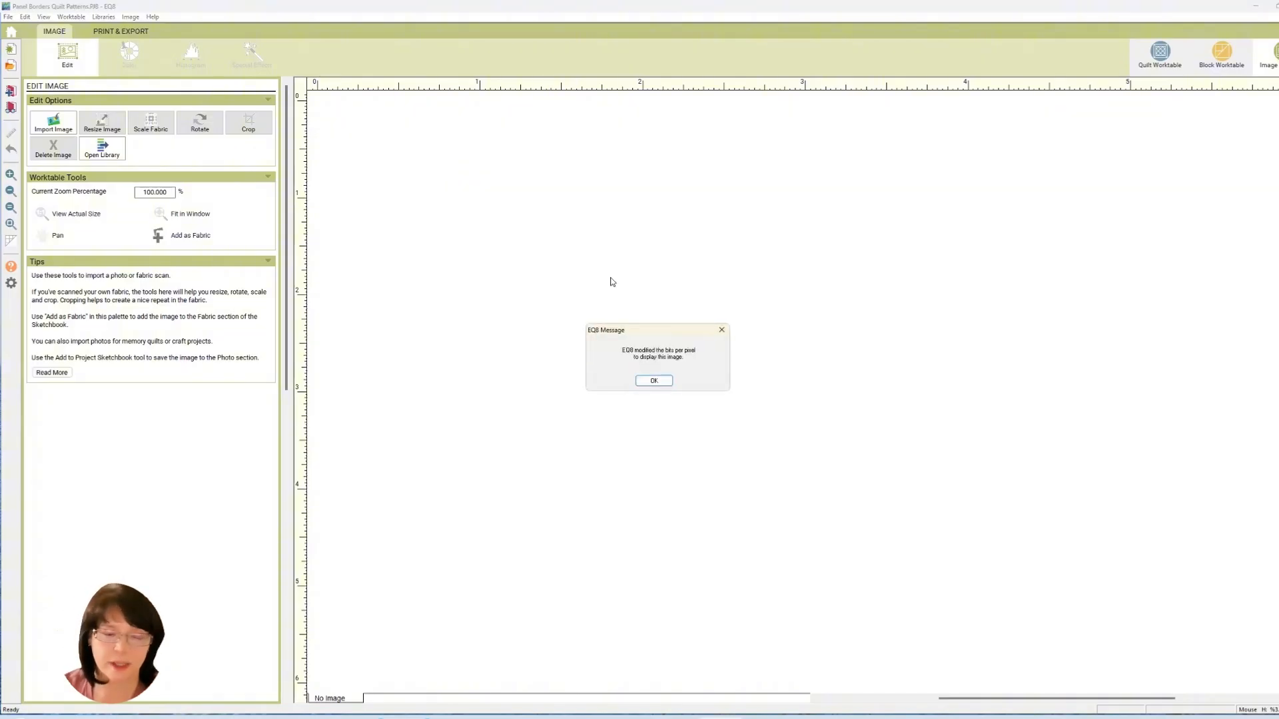
pyautogui.click(669, 382)
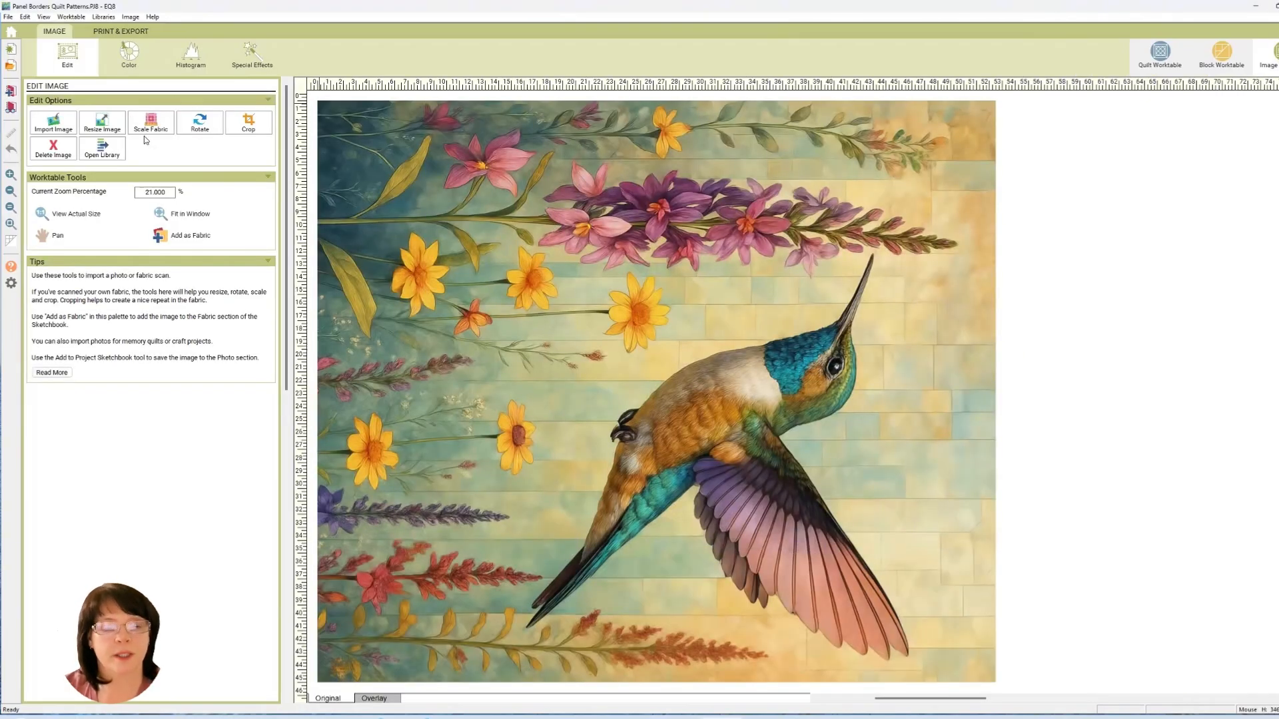
# Step: Rotate the hummingbird image by -90 degrees and fit it in the window
pyautogui.click(207, 128)
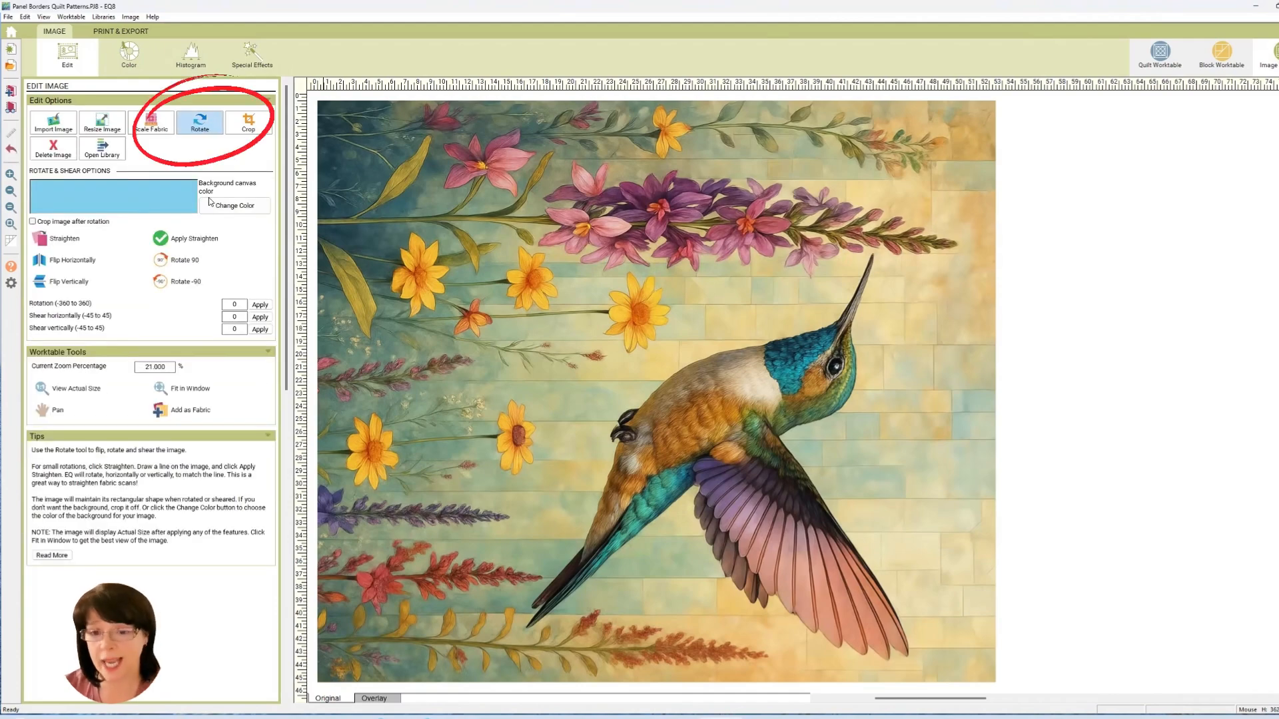
pyautogui.click(163, 281)
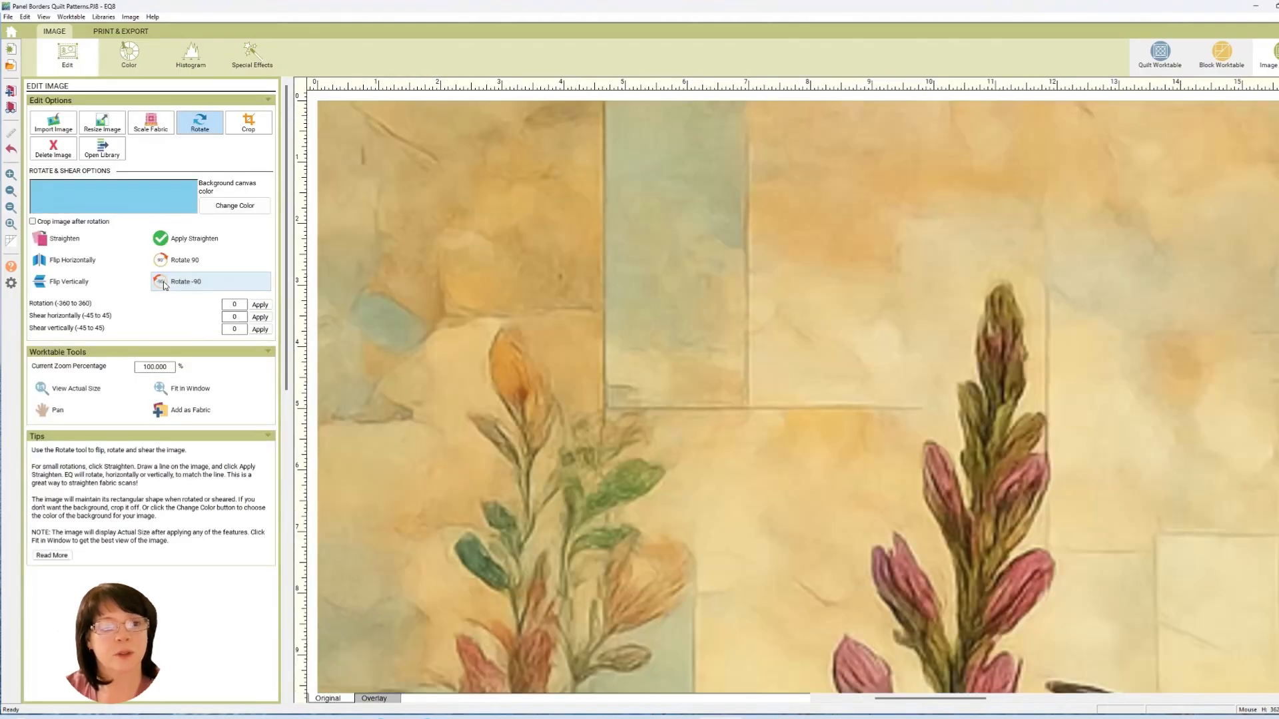
pyautogui.click(202, 393)
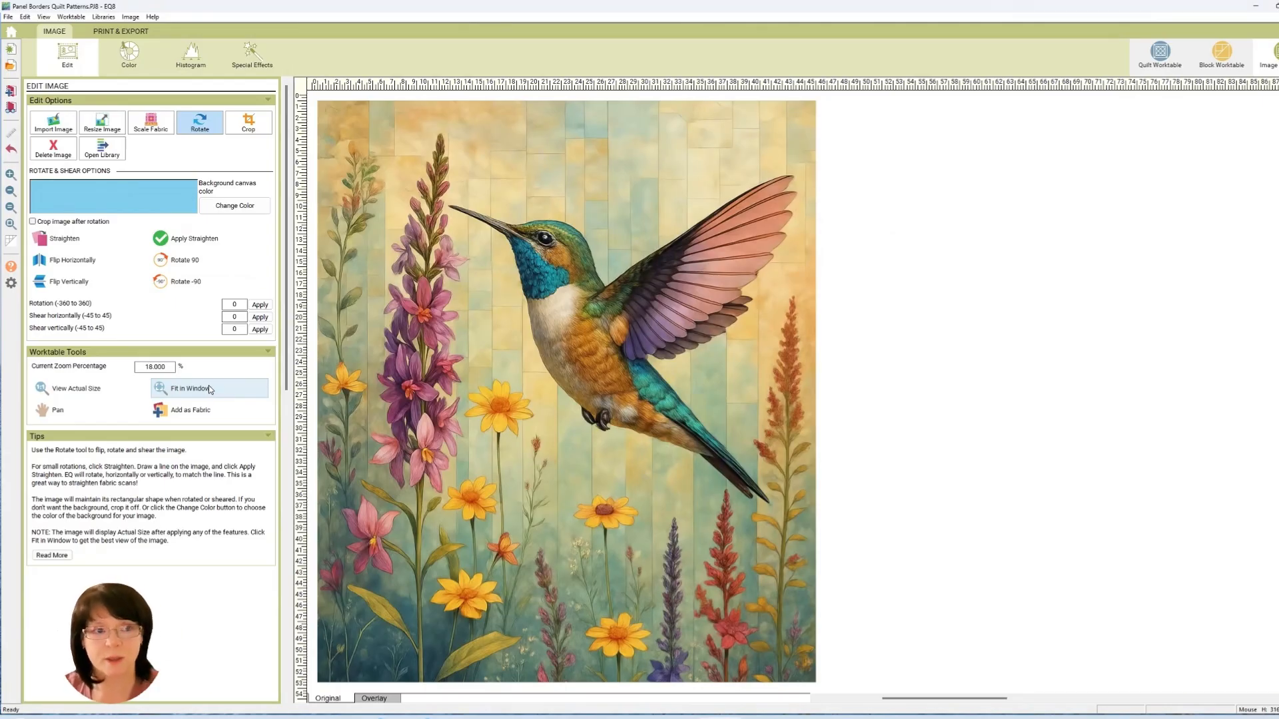
# Step: Resize the hummingbird image to 36 inches wide by 42 inches high
pyautogui.click(93, 123)
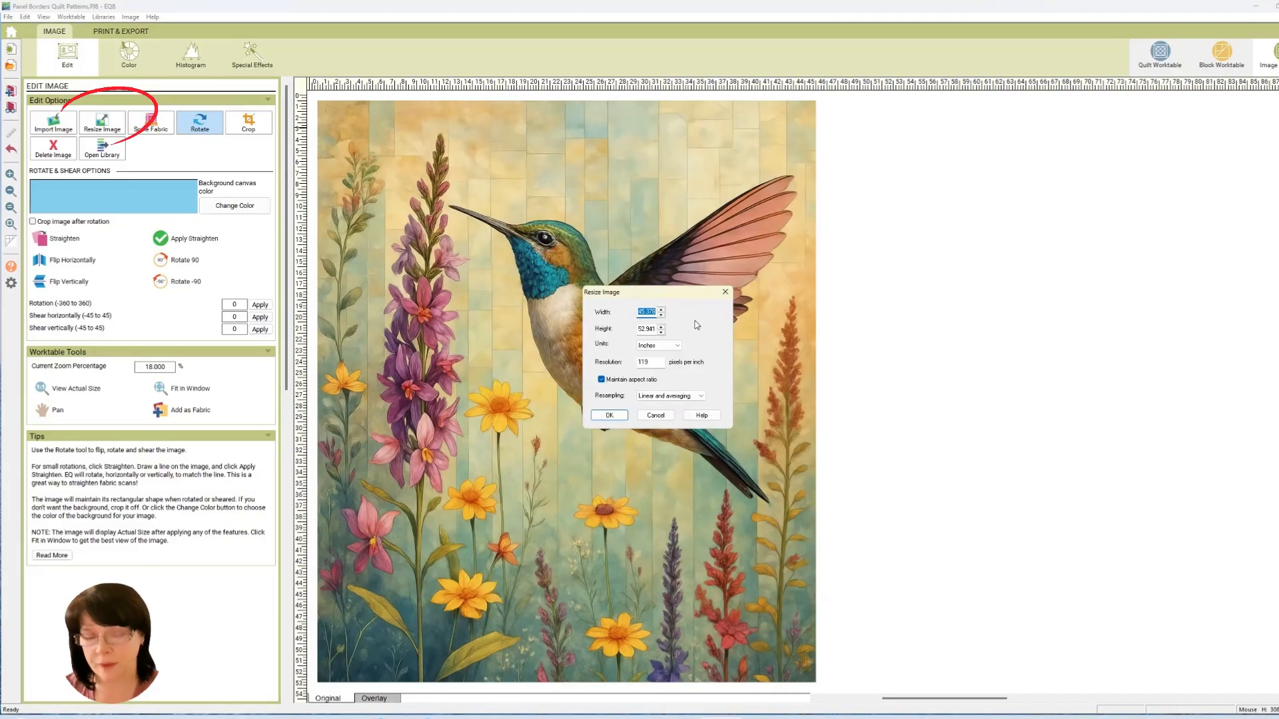
pyautogui.write('38')
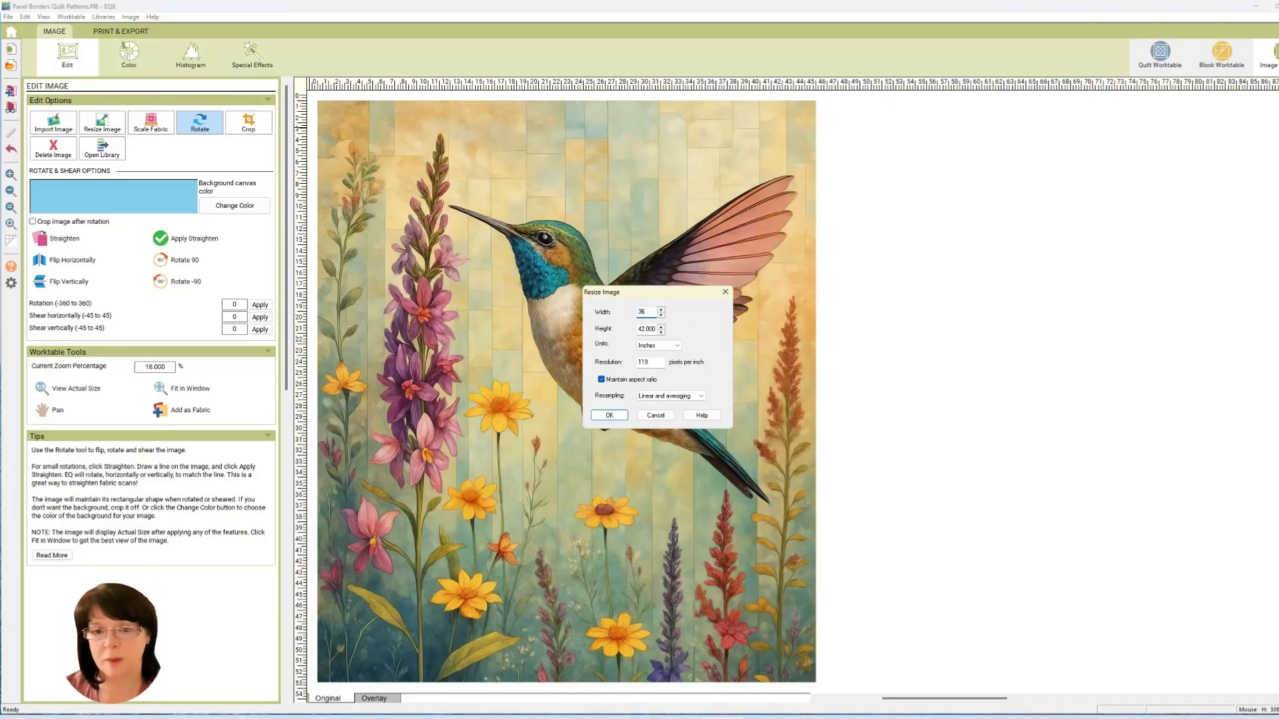
pyautogui.press('Tab')
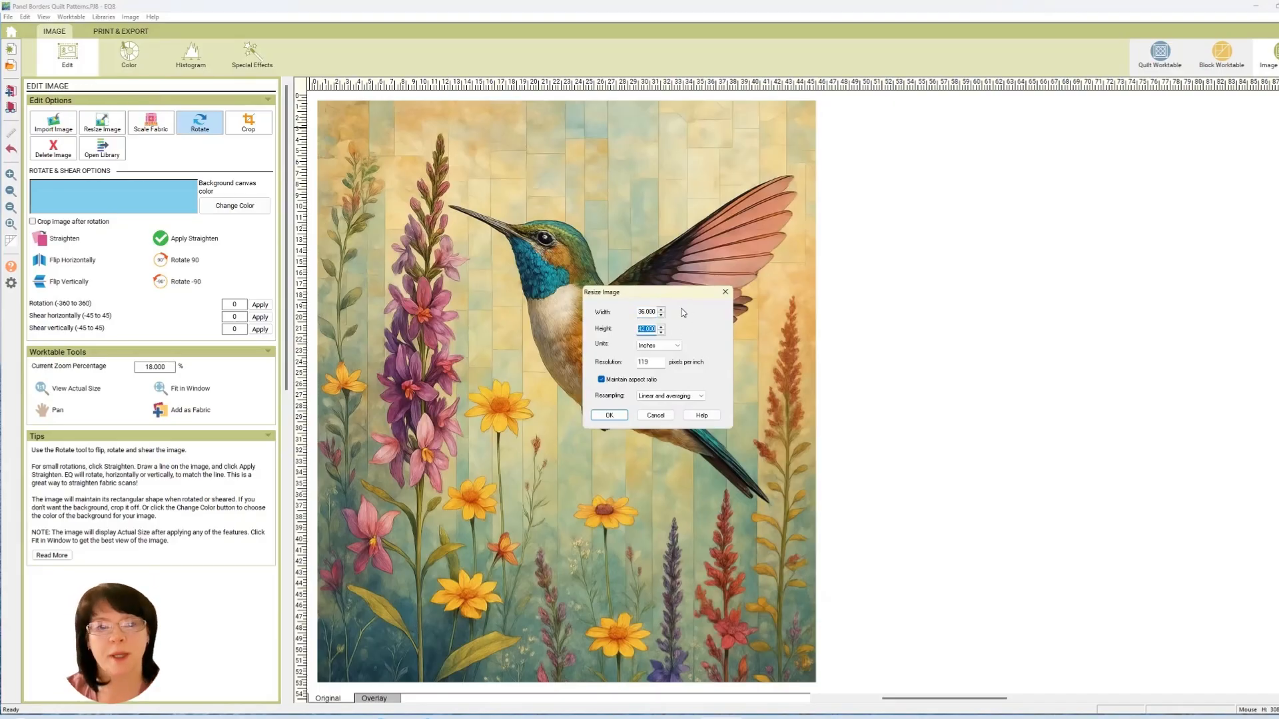
pyautogui.click(645, 311)
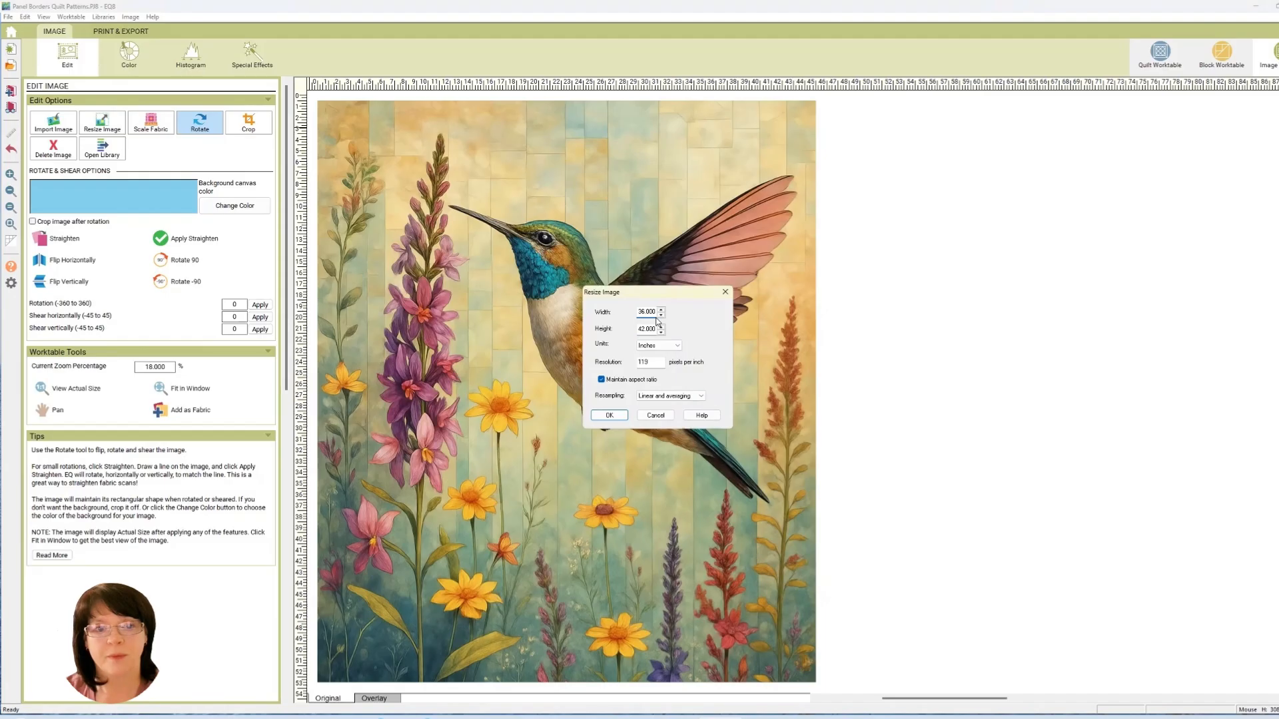
pyautogui.click(601, 379)
pyautogui.click(610, 416)
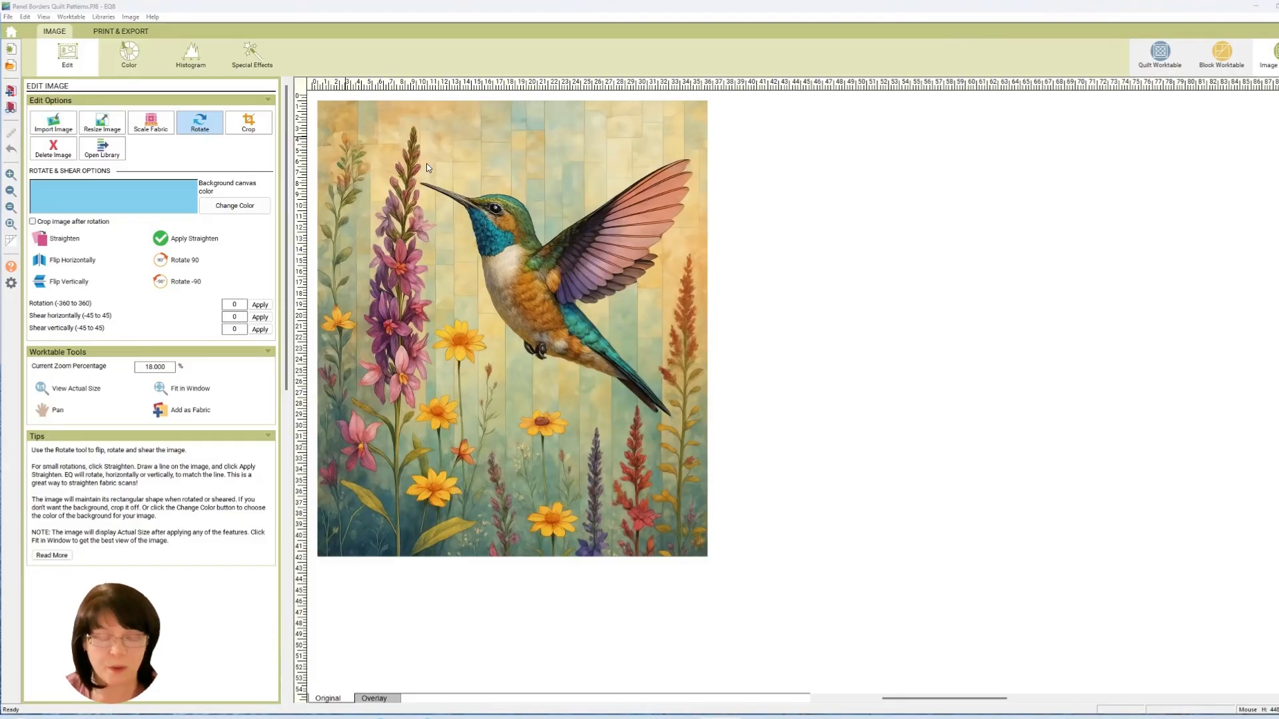
# Step: Check the Photos section of the Project Sketchbook for the hummingbird image, and close the sketchbook
pyautogui.press('F8')
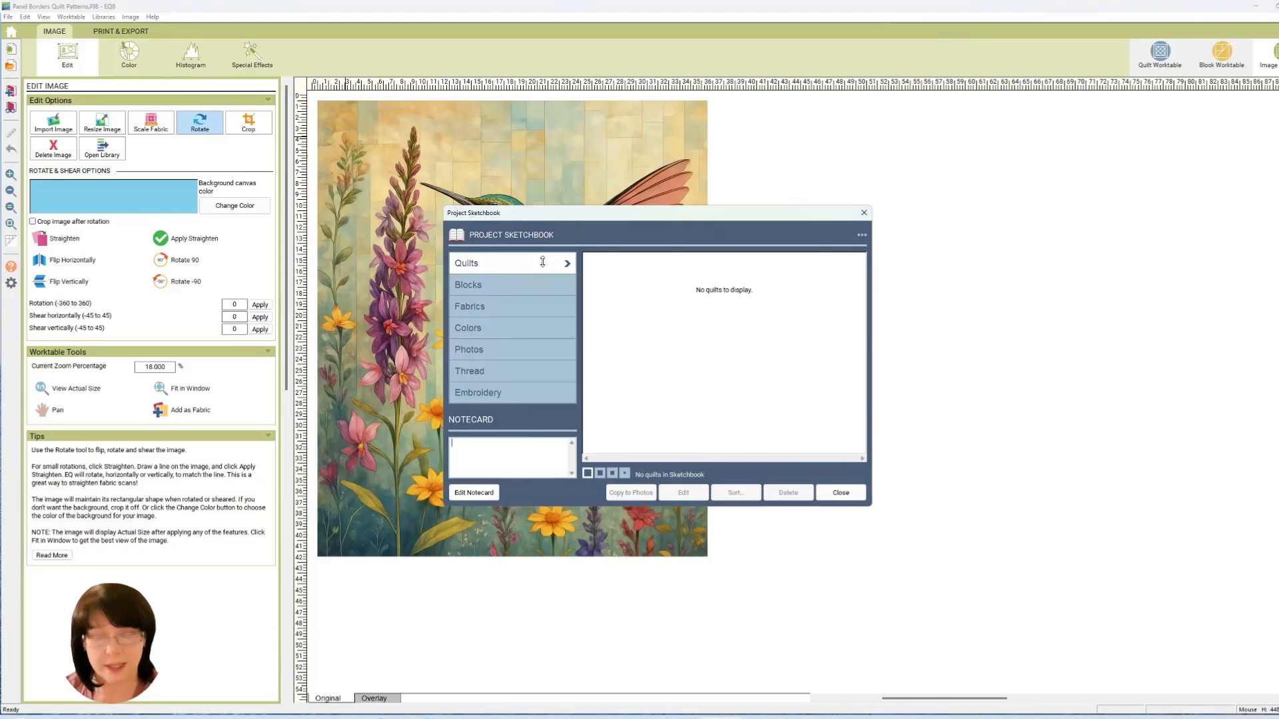
pyautogui.click(486, 349)
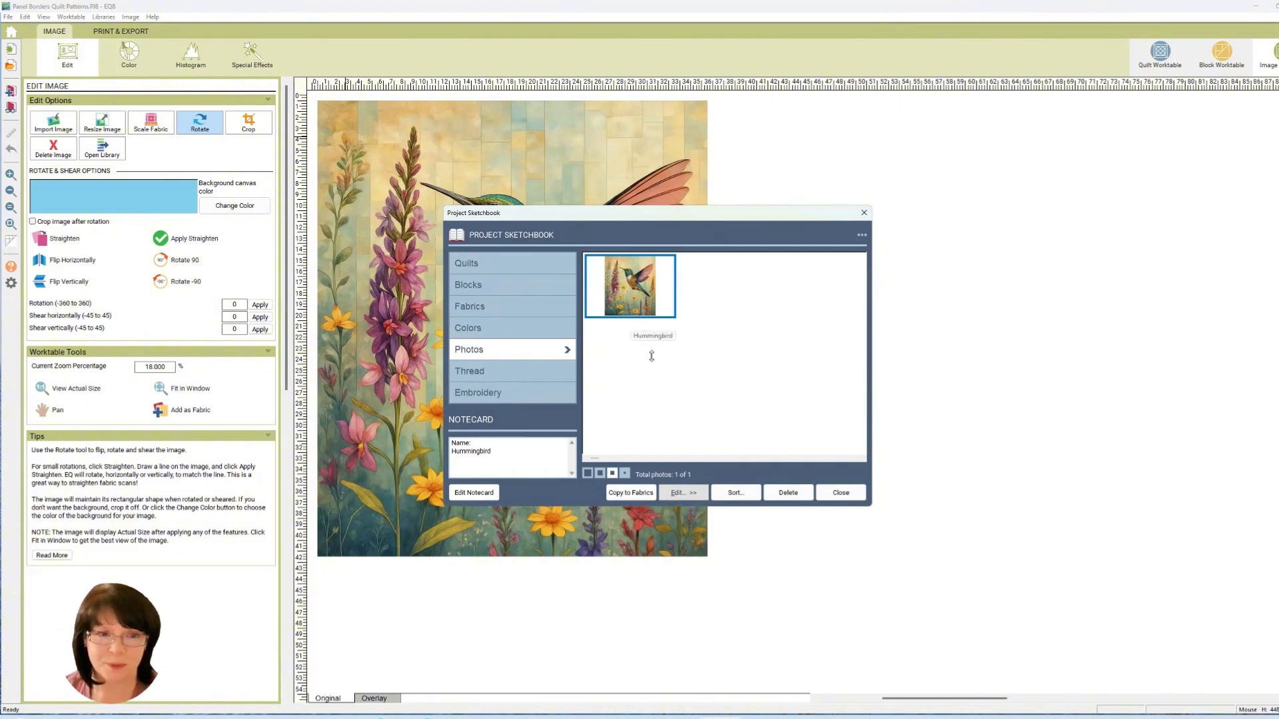
pyautogui.click(841, 492)
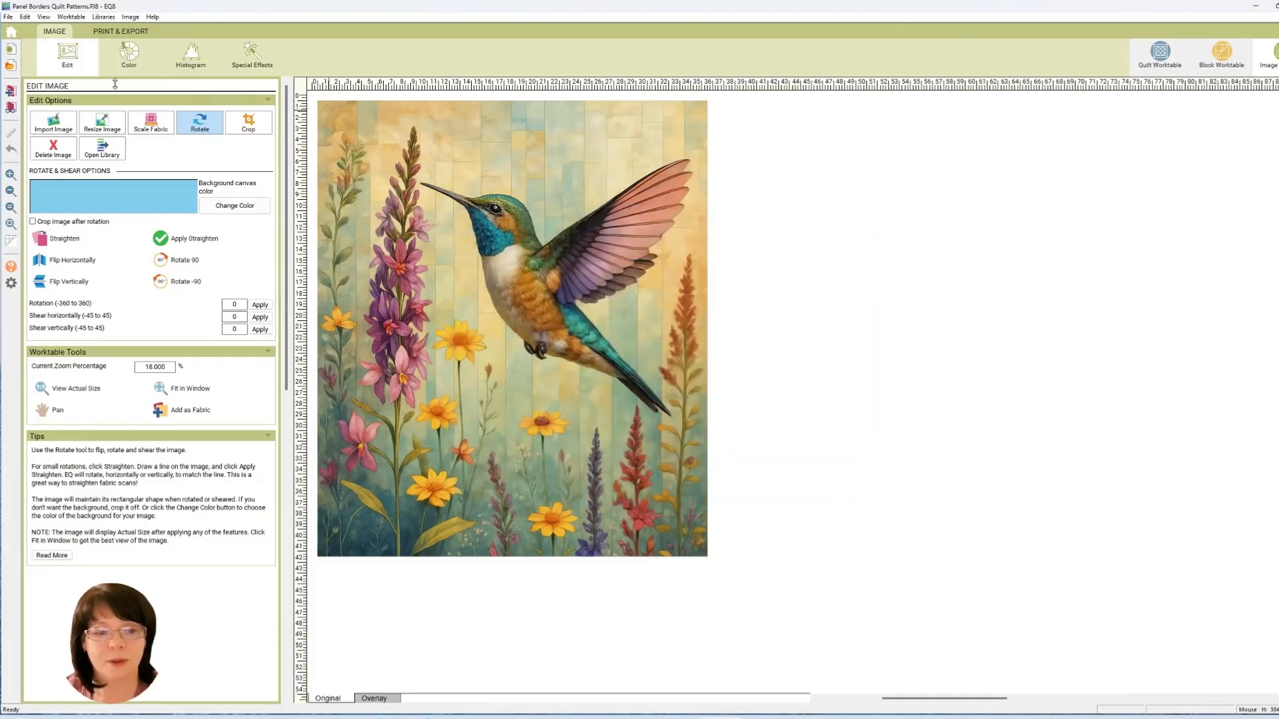
# Step: Switch to the Quilt Worktable and start a new quilt with the Horizontal layout style
pyautogui.click(70, 17)
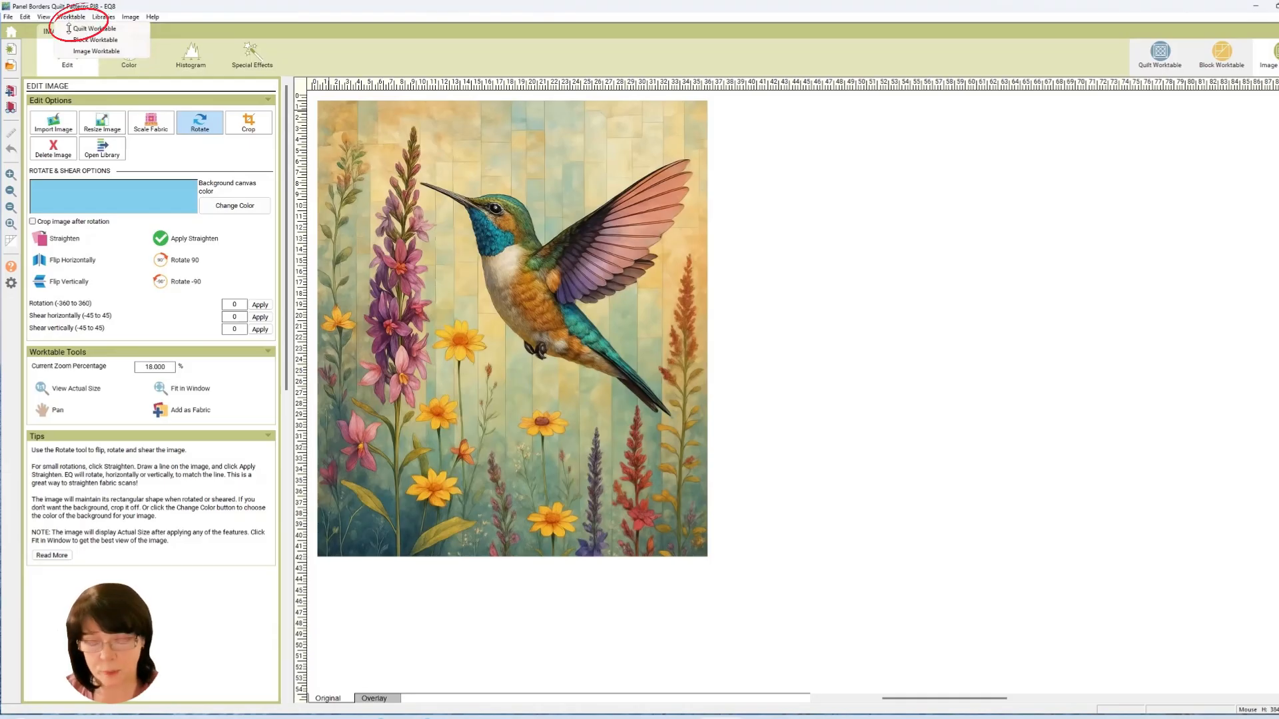
pyautogui.click(69, 28)
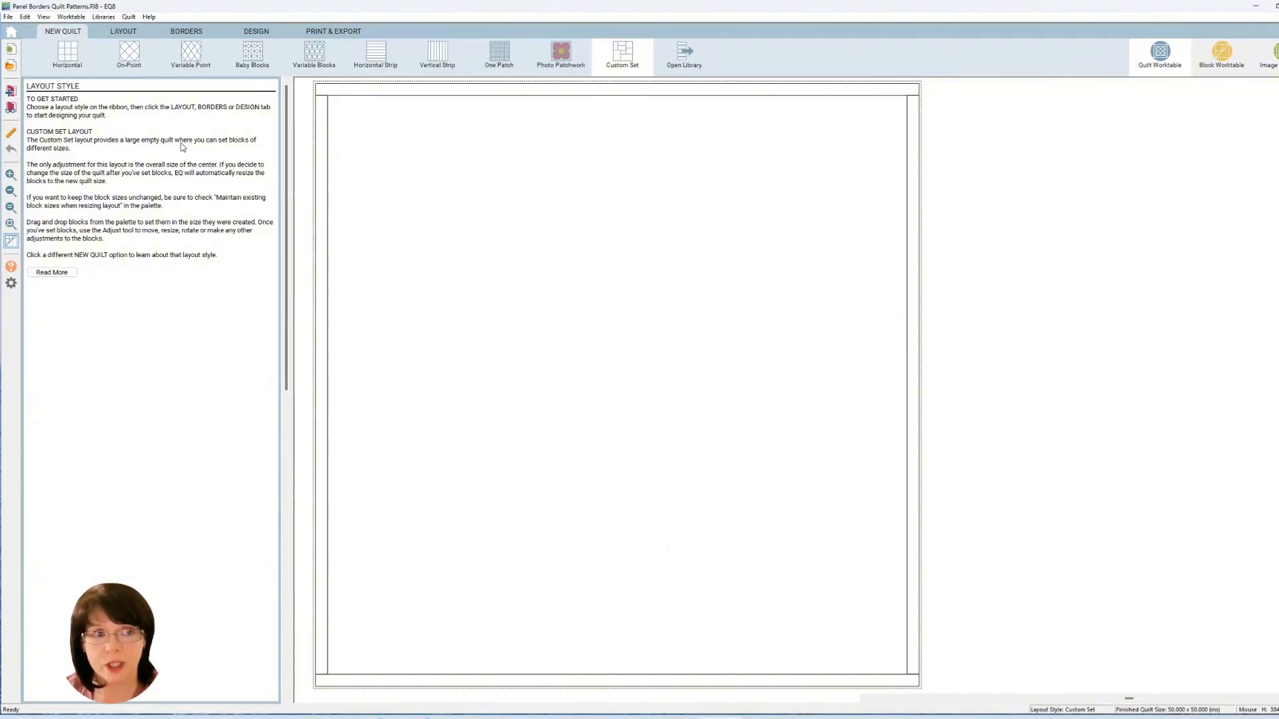
pyautogui.click(67, 51)
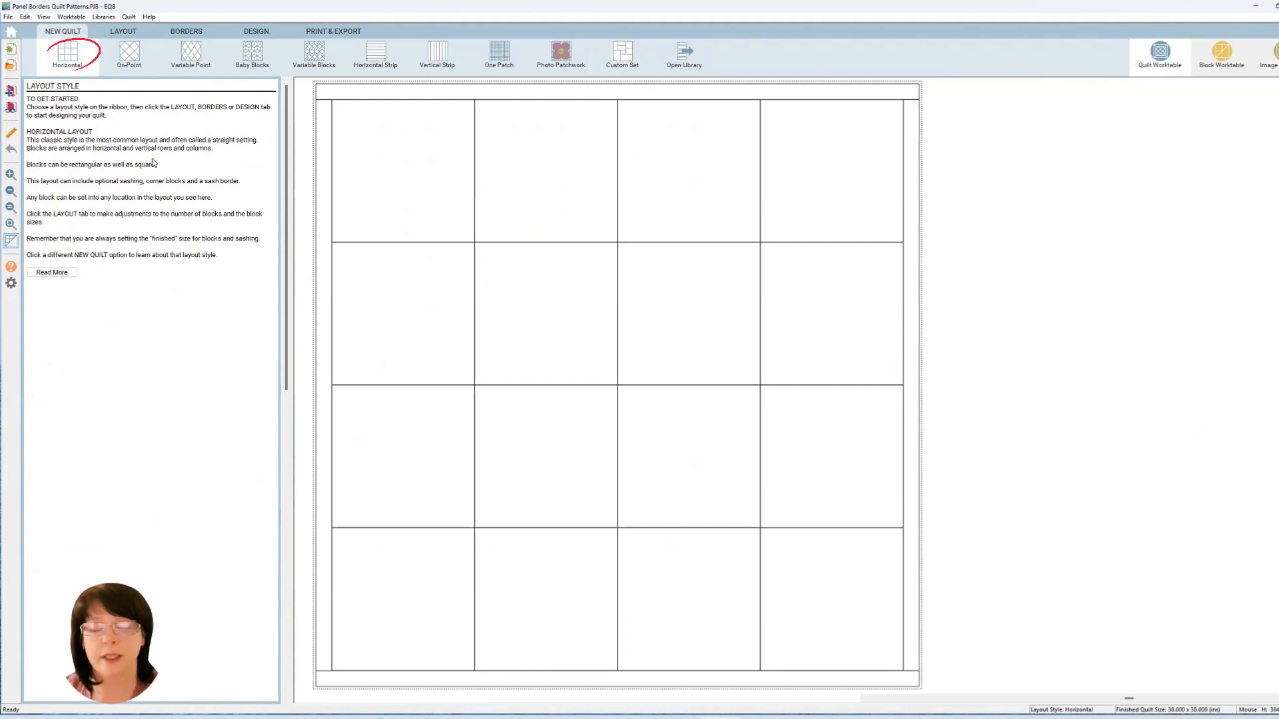
# Step: Set the quilt layout's number of blocks to 1 horizontal and 1 vertical
pyautogui.click(121, 32)
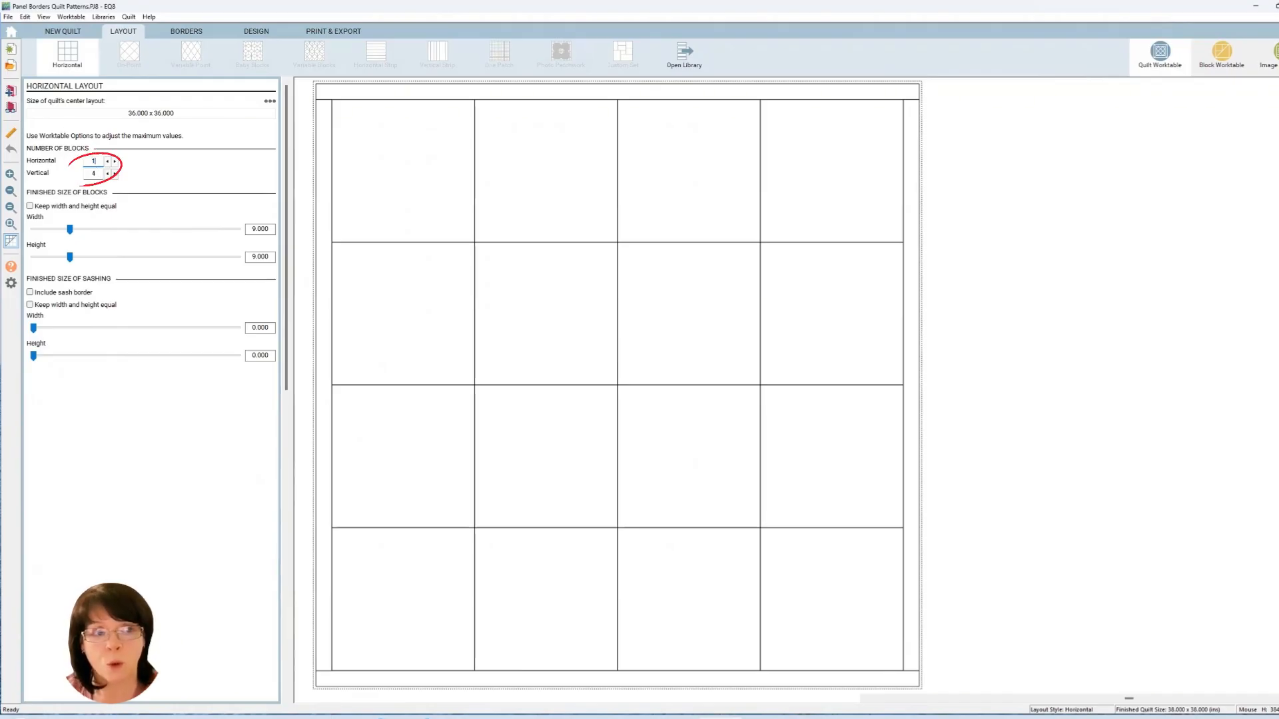
pyautogui.write('1')
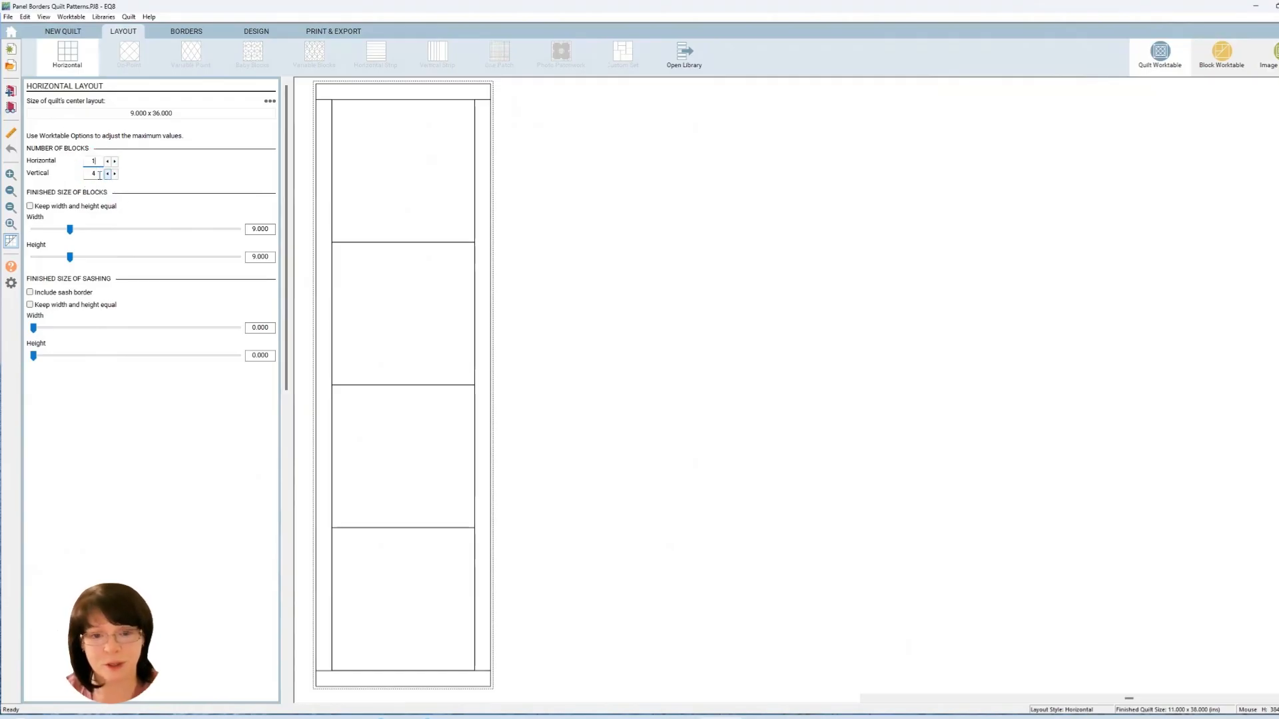
pyautogui.doubleClick(93, 174)
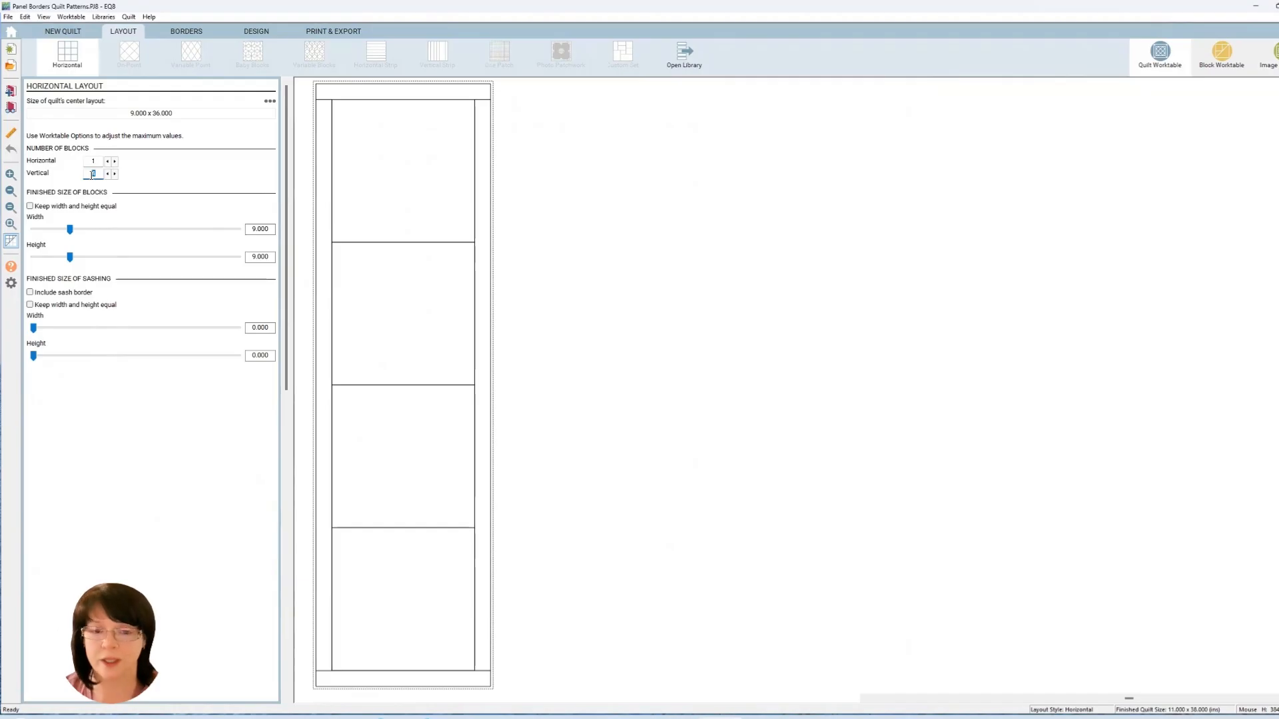
pyautogui.write('1')
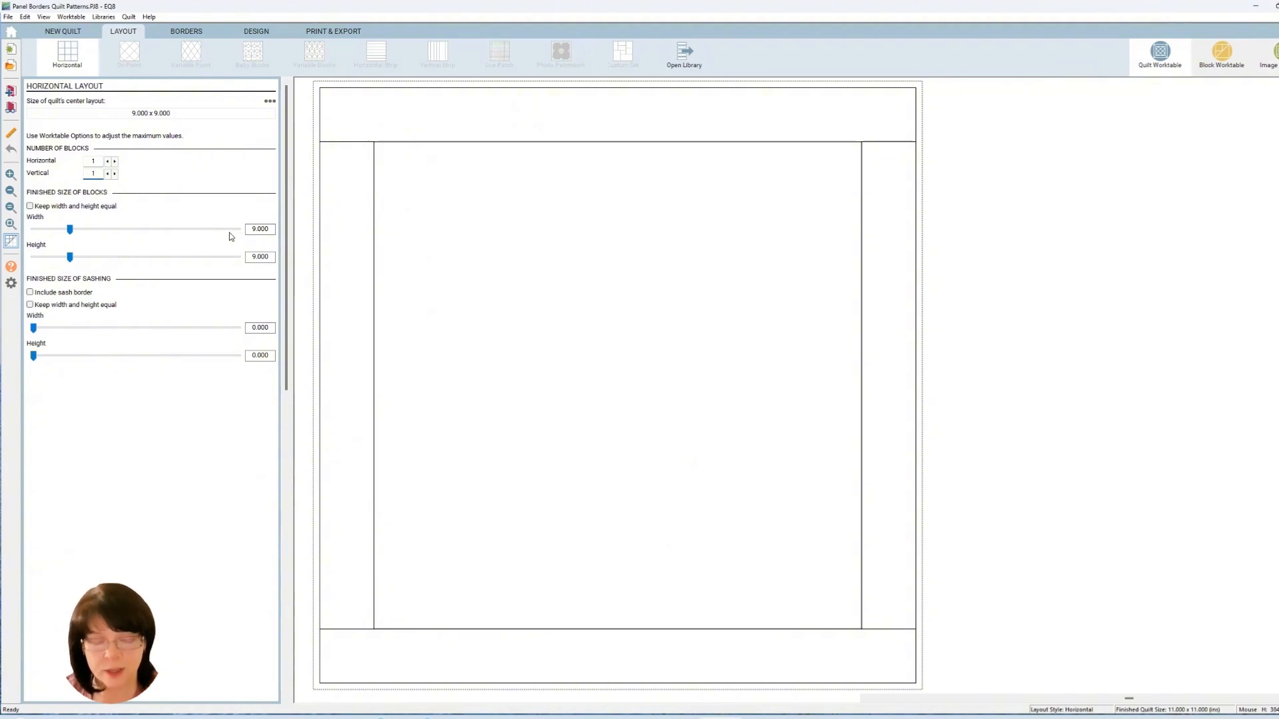
# Step: Set the finished block size to a width of 35 and a height of 41
pyautogui.doubleClick(251, 229)
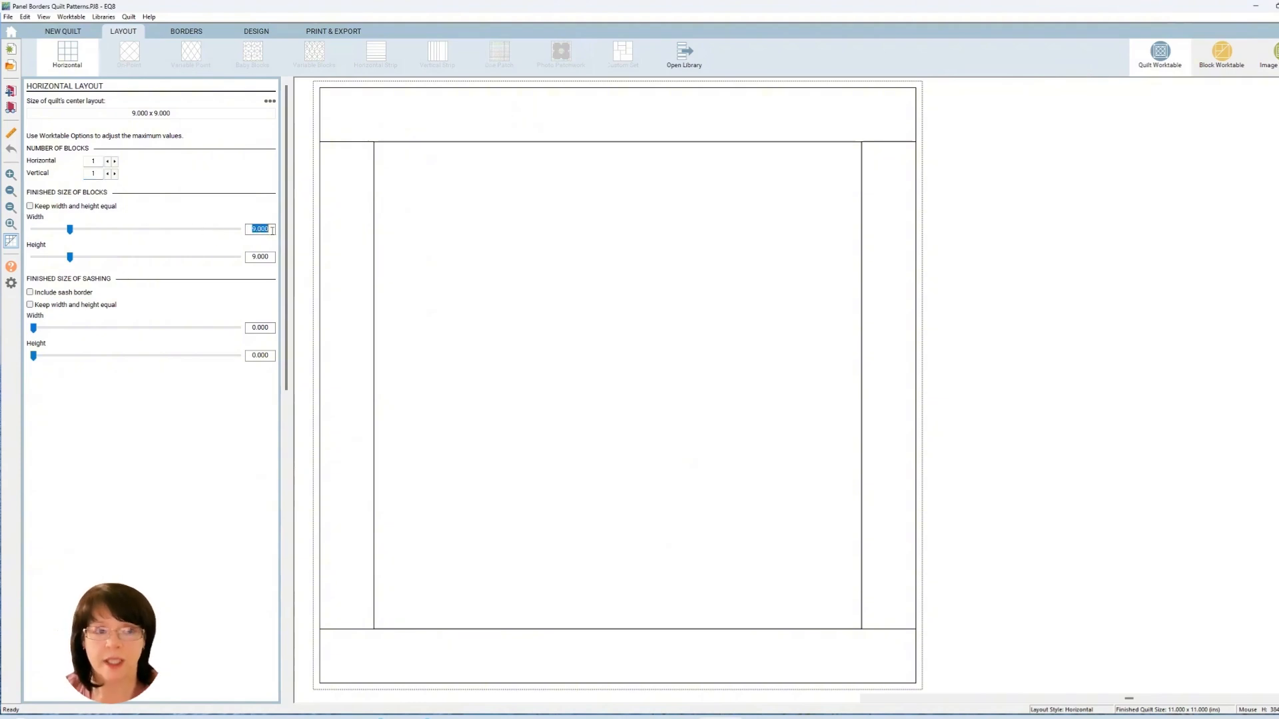
pyautogui.write('35.5')
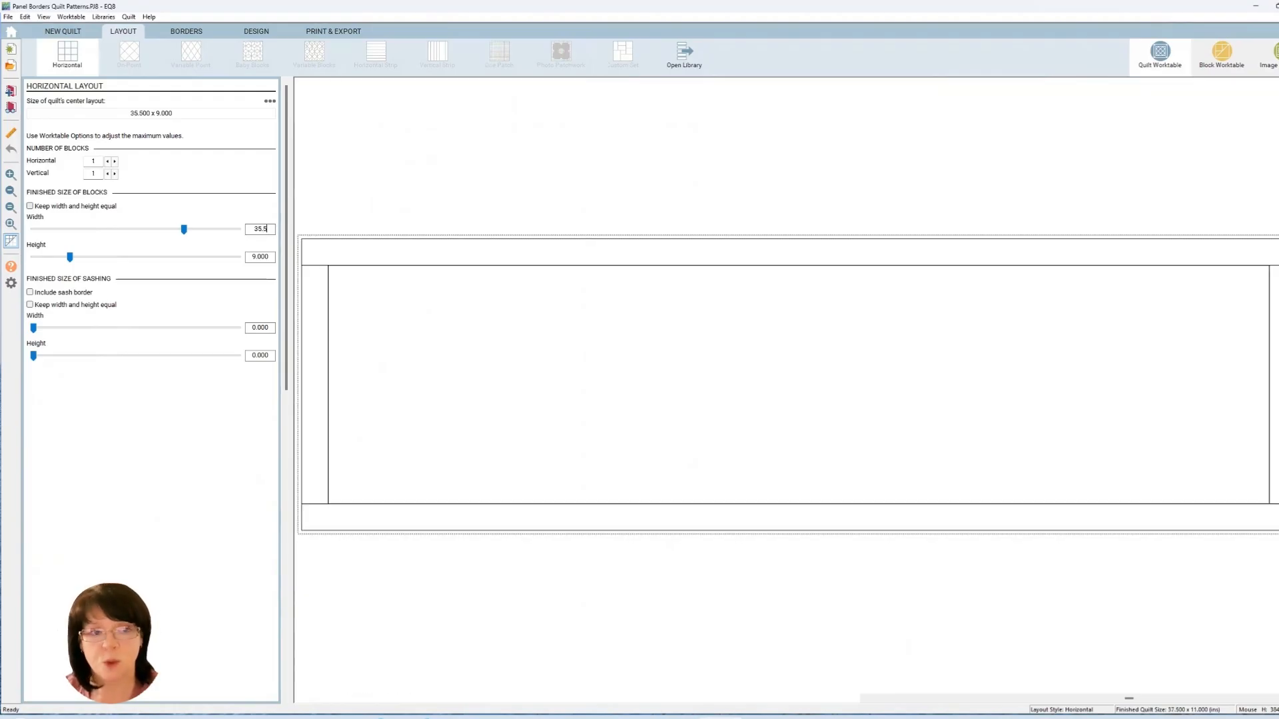
pyautogui.press('BackSpace')
pyautogui.press('BackSpace')
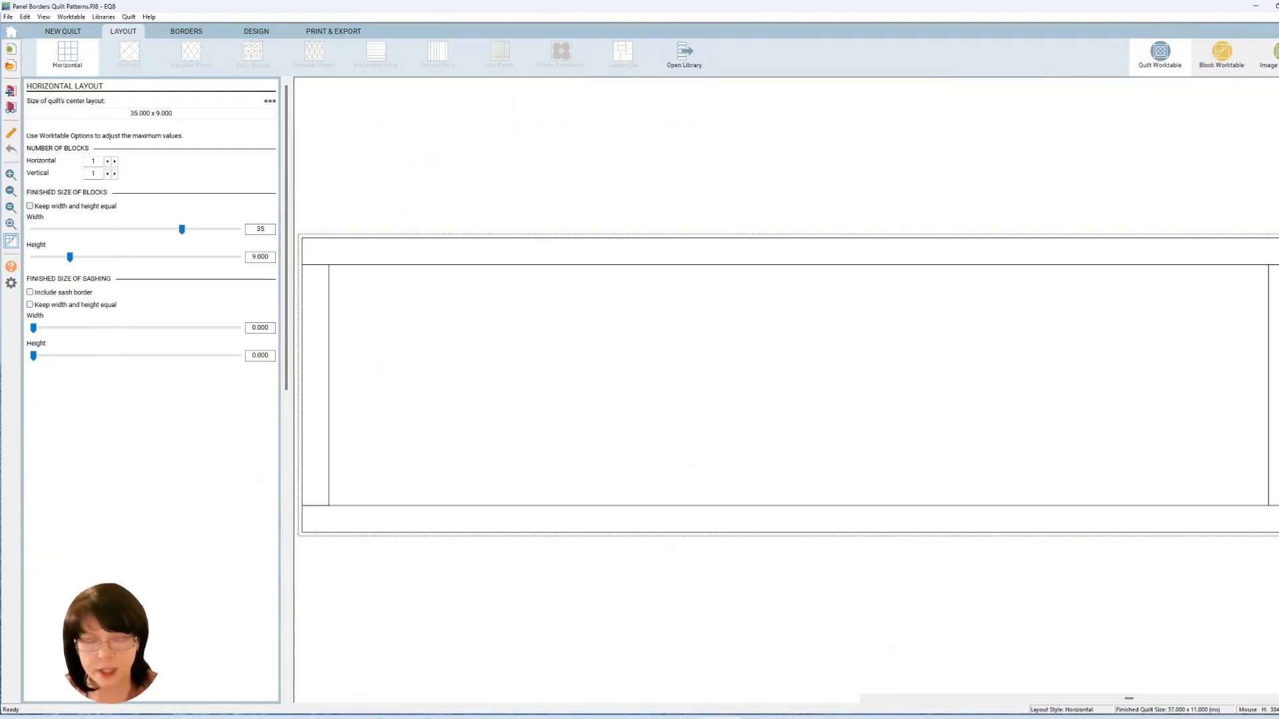
pyautogui.press('Tab')
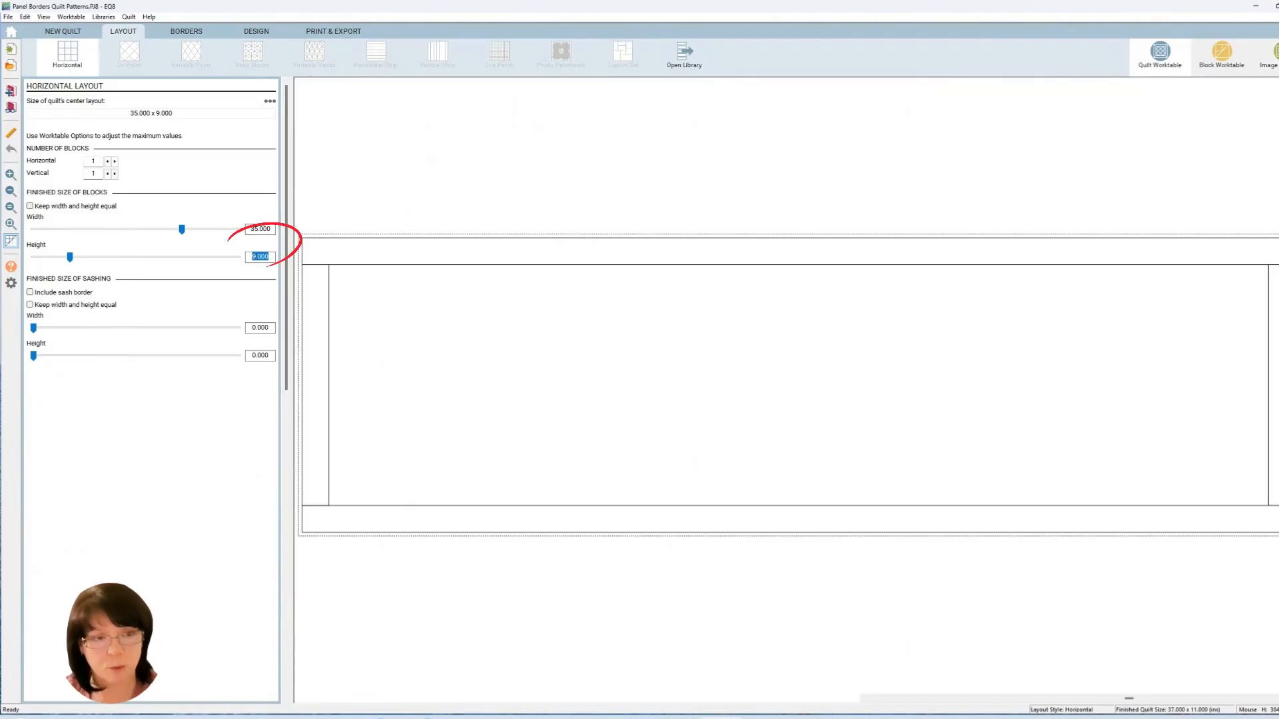
pyautogui.write('41')
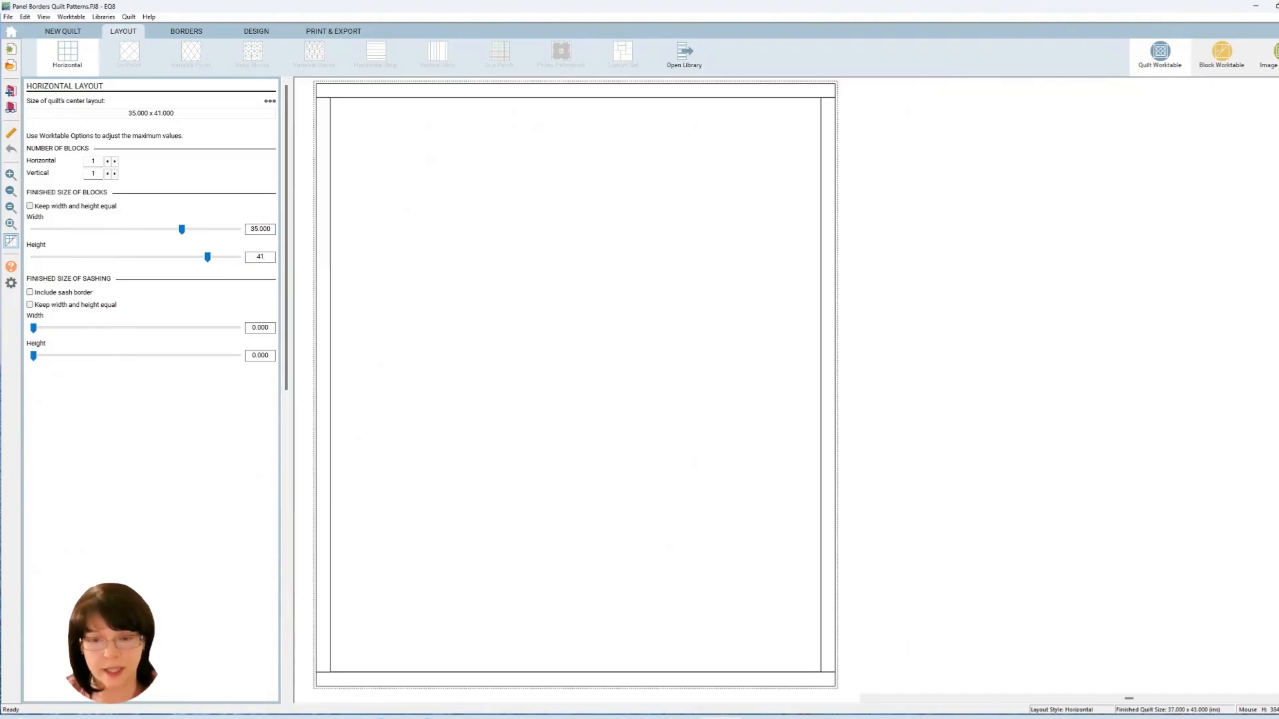
# Step: Set the hummingbird photo into the quilt's center block on the design layer
pyautogui.press('Tab')
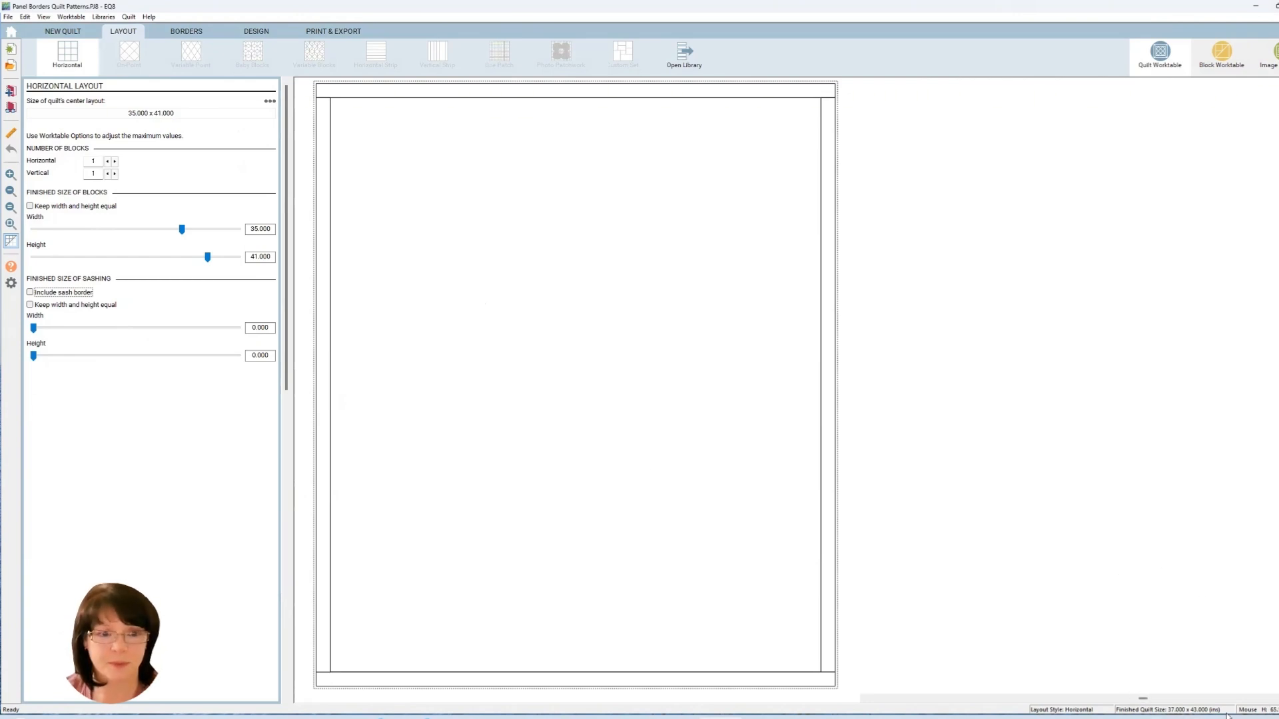
pyautogui.click(190, 31)
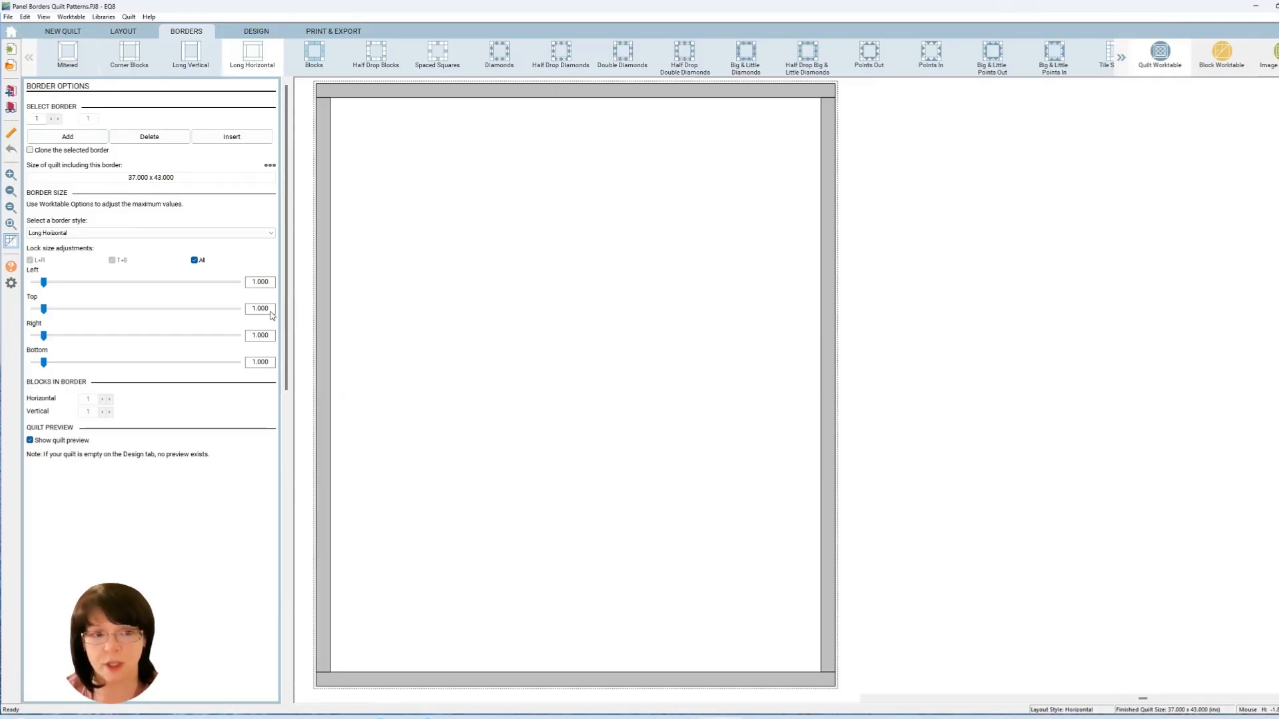
pyautogui.click(256, 31)
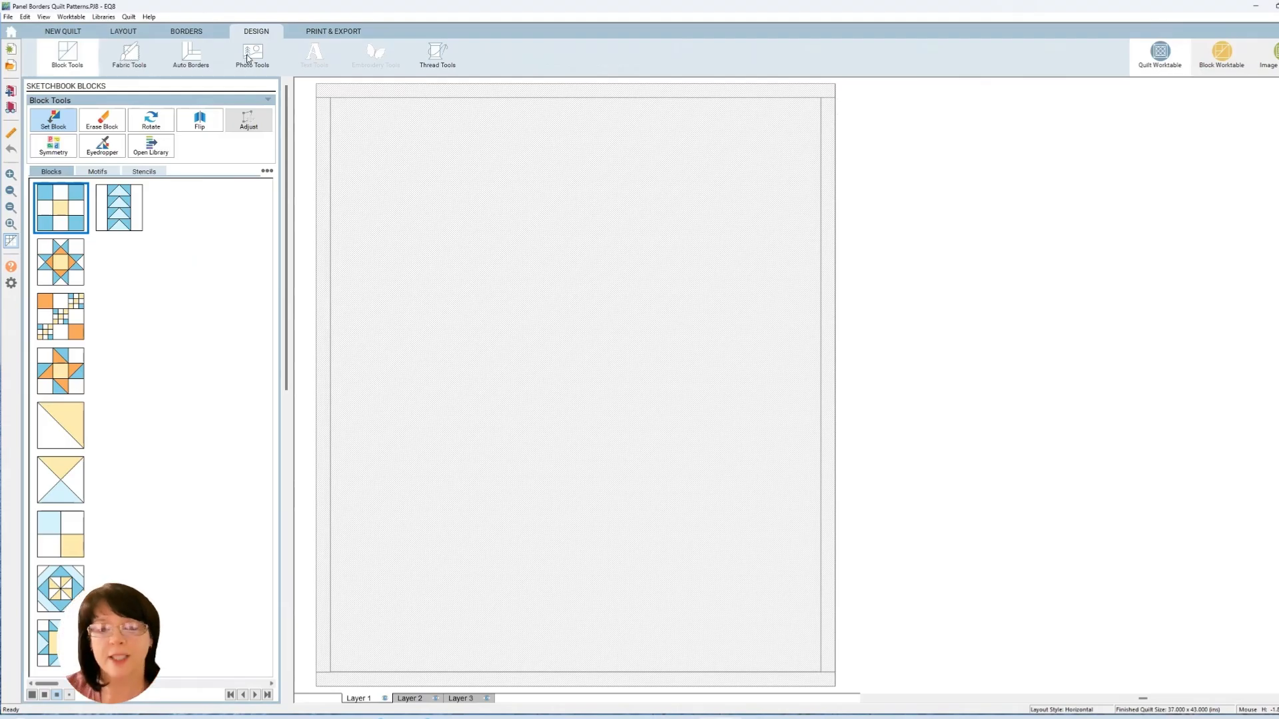
pyautogui.click(248, 59)
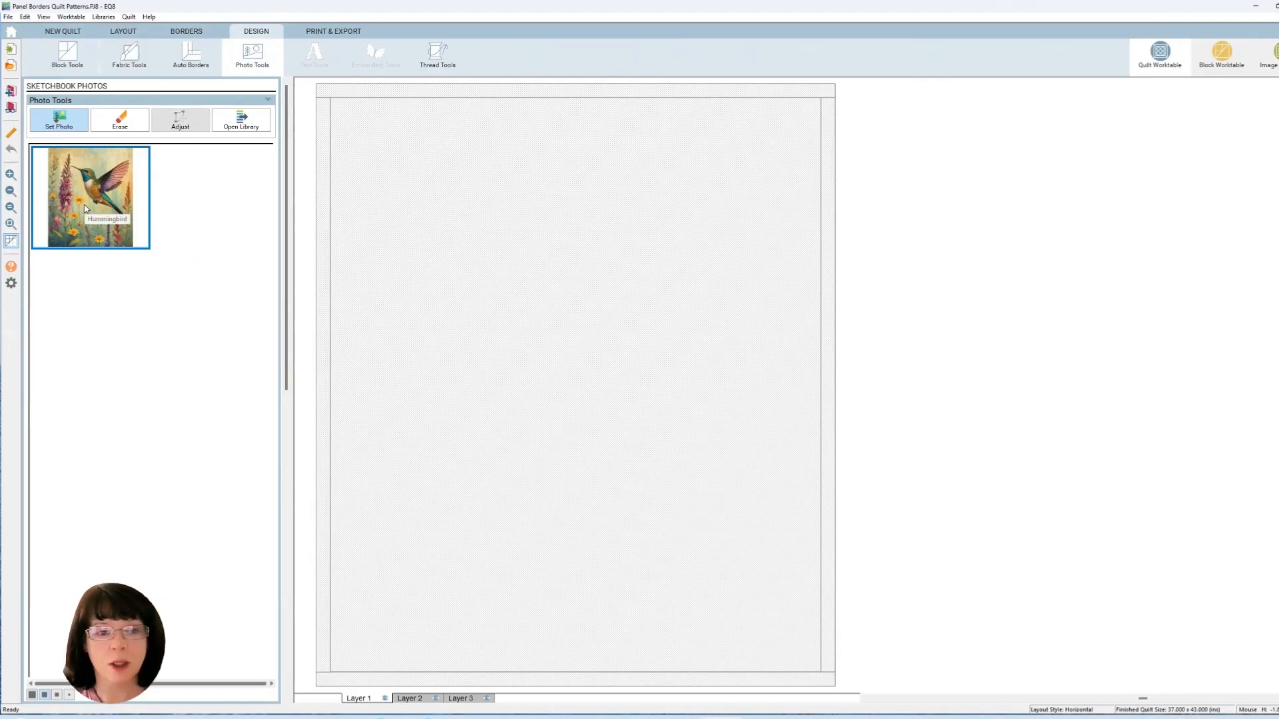
pyautogui.moveTo(85, 209); pyautogui.dragTo(379, 199)
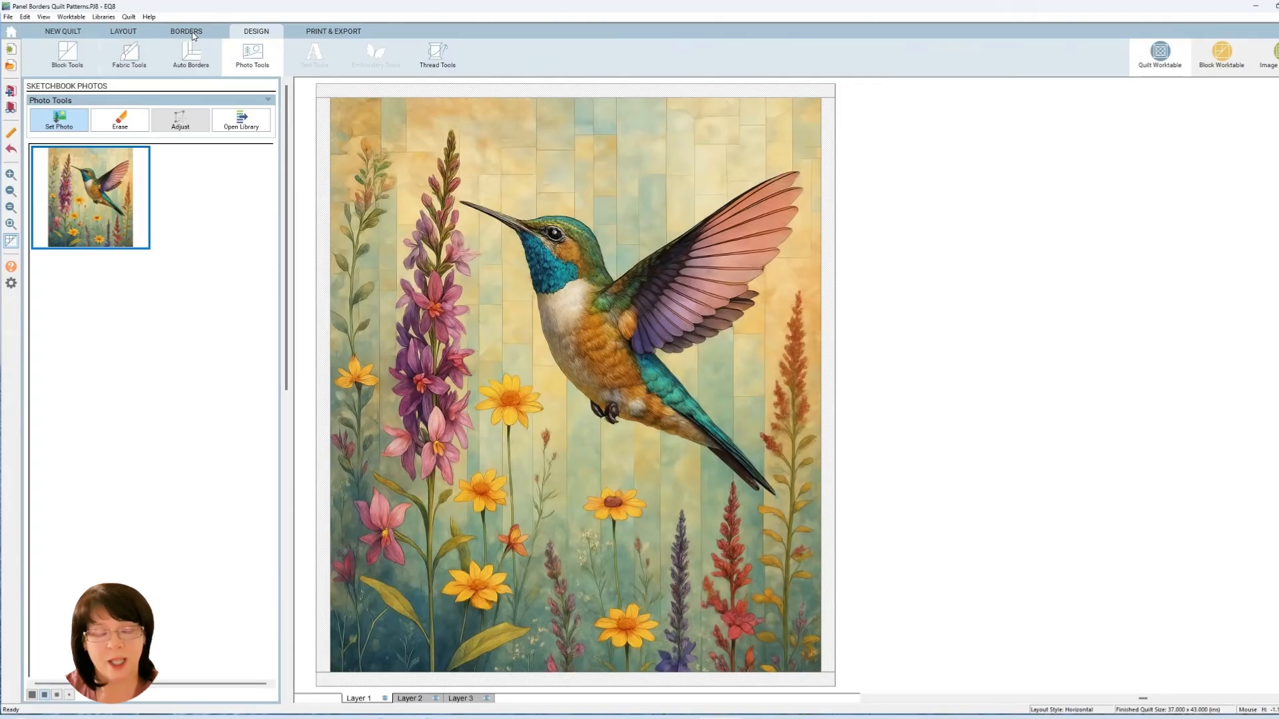
# Step: Turn on cloning of the selected border and insert a second border around the panel
pyautogui.click(186, 32)
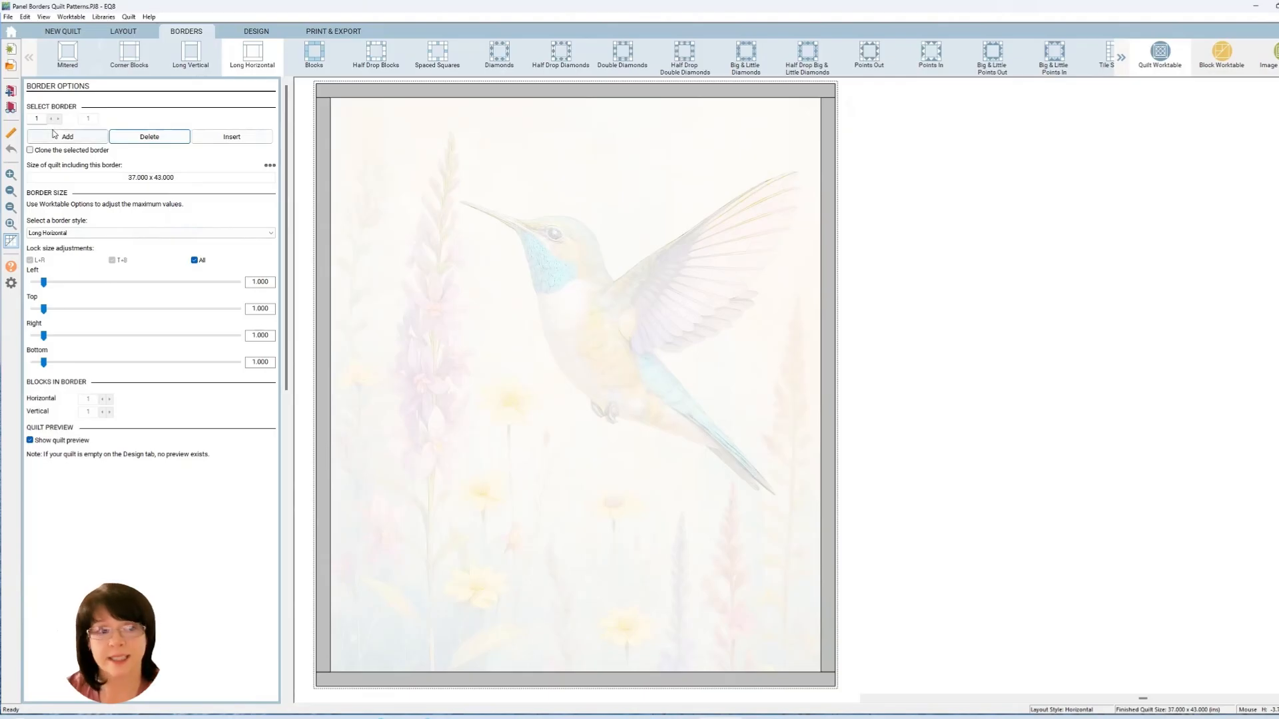
pyautogui.click(232, 137)
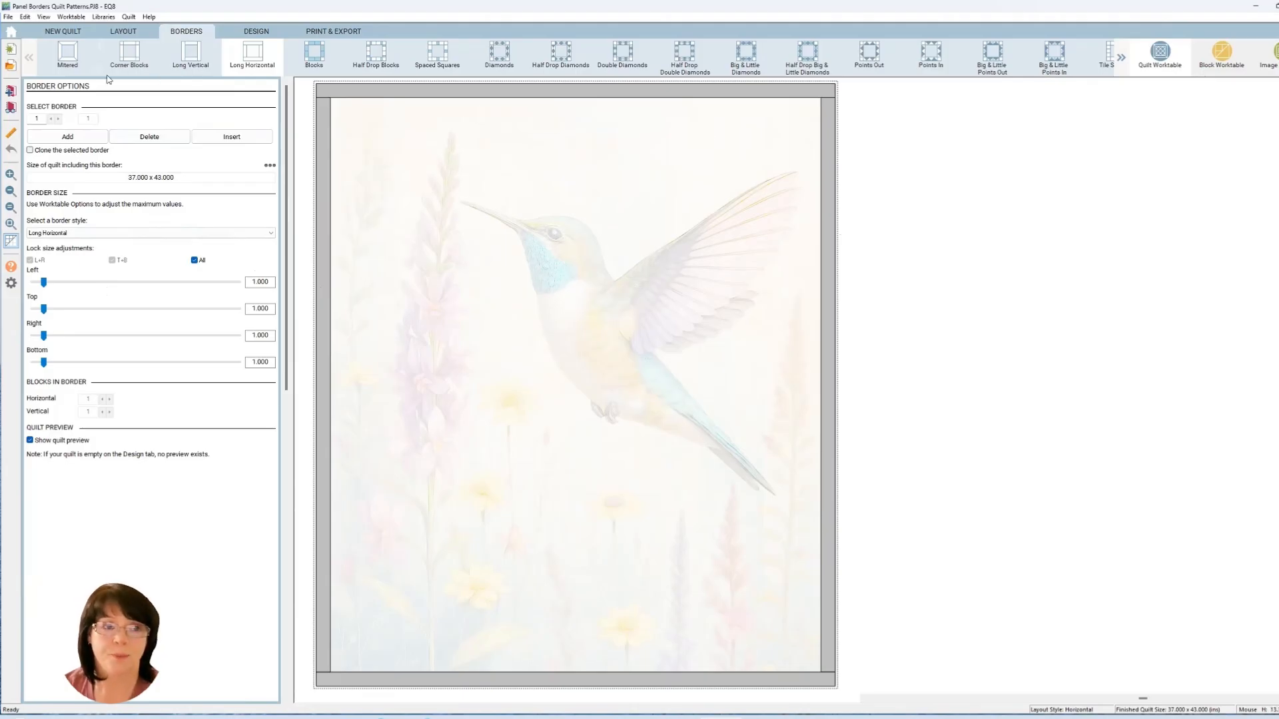
pyautogui.click(30, 150)
pyautogui.click(231, 138)
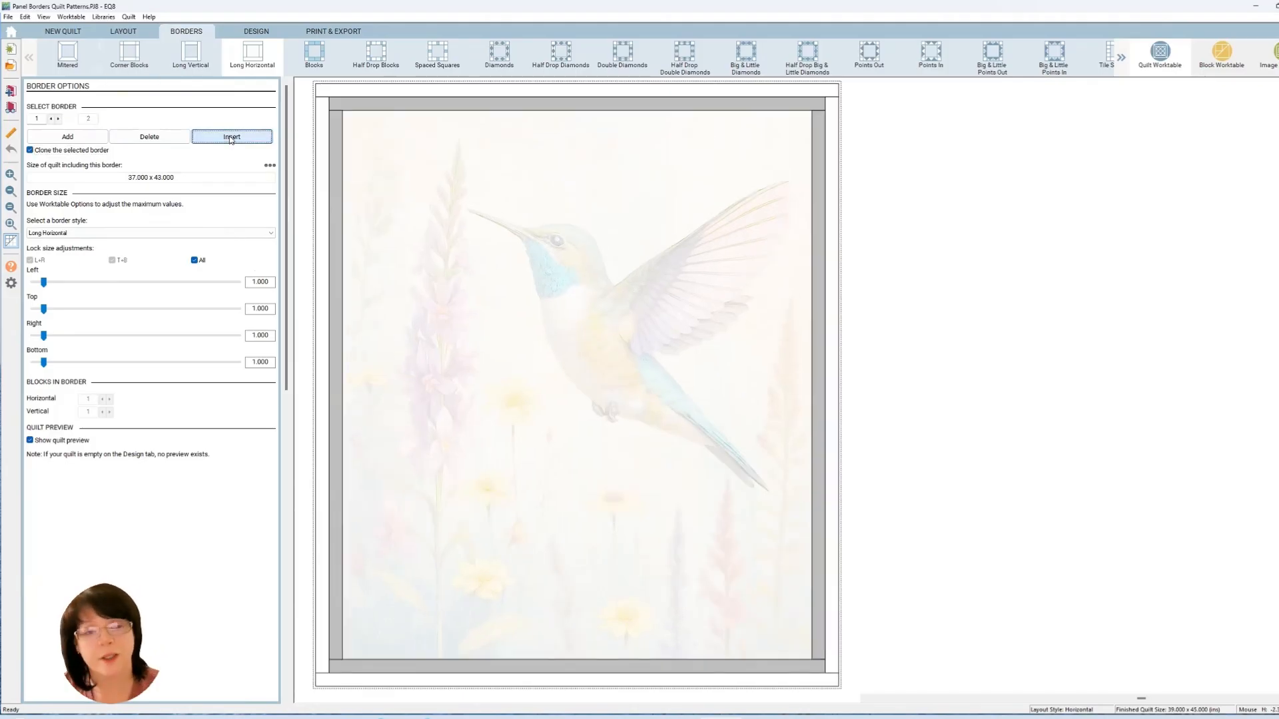
# Step: Set the outer border's size to 5 on all sides
pyautogui.click(323, 96)
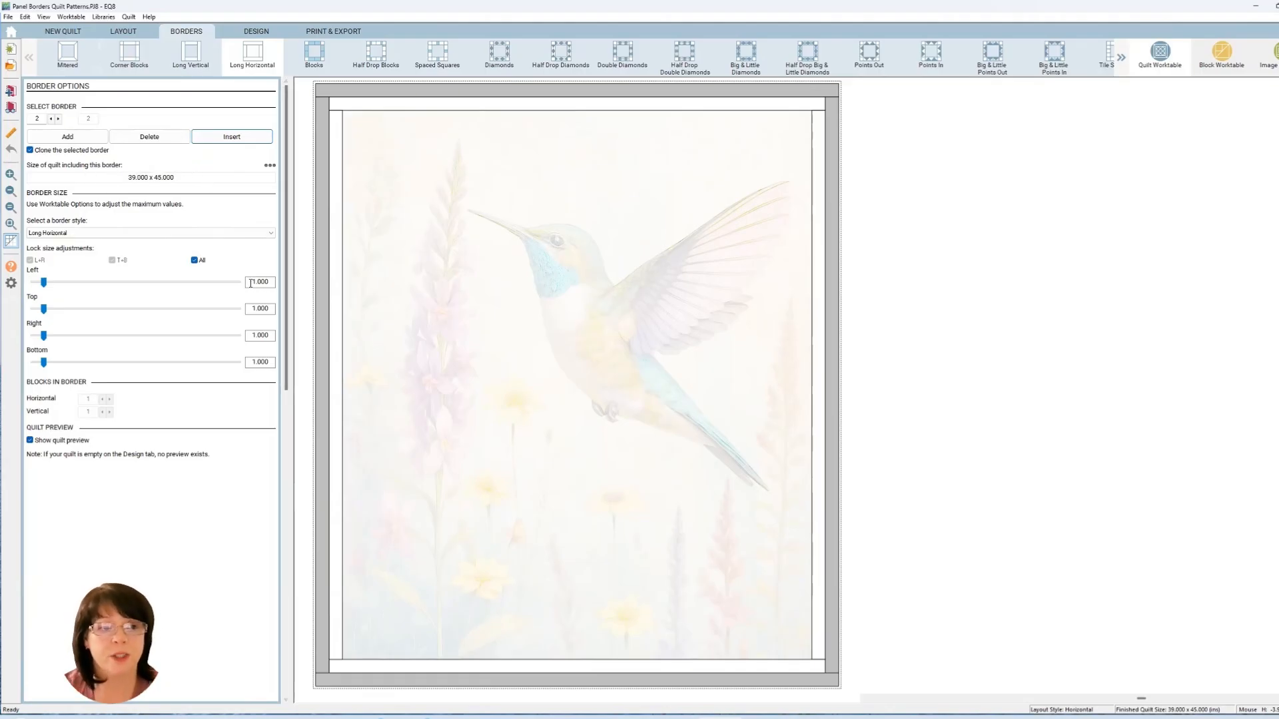
pyautogui.moveTo(249, 282); pyautogui.dragTo(288, 285)
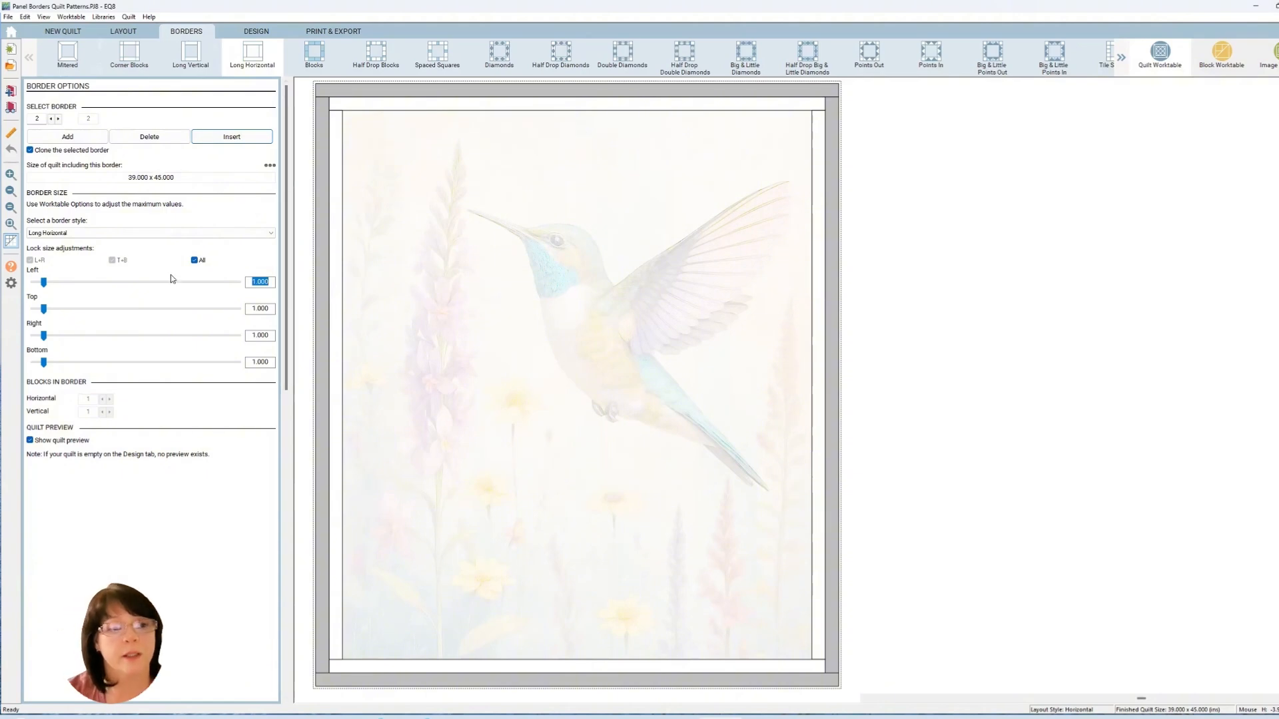
pyautogui.write('5')
pyautogui.press('Tab')
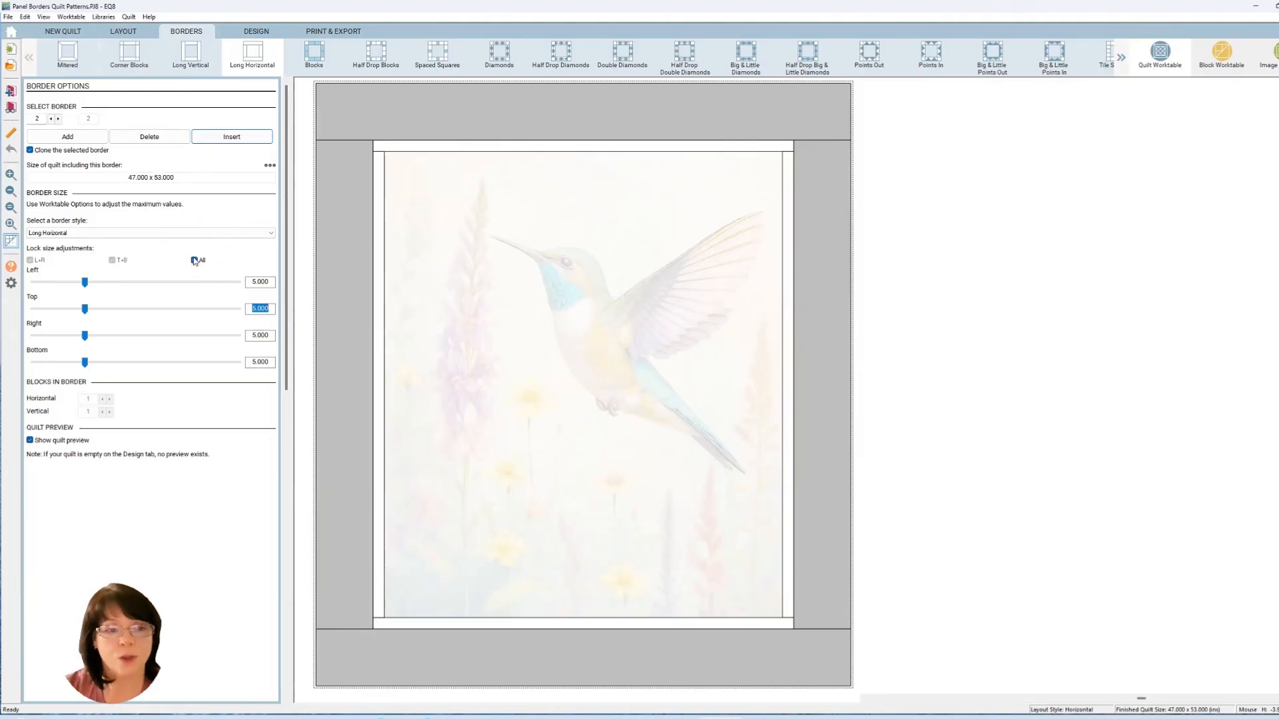
# Step: Unlock the outer border's size adjustments and set its left side to 4, right to 6 and bottom to 7
pyautogui.click(194, 260)
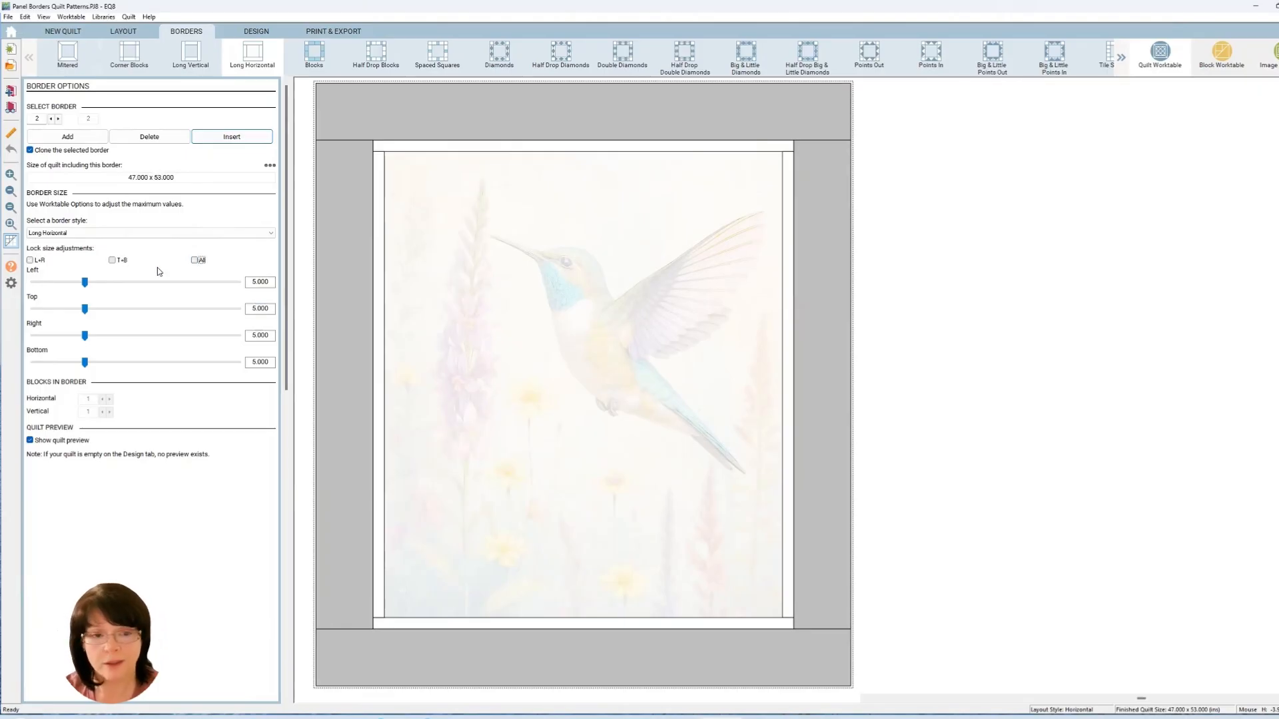
pyautogui.doubleClick(248, 282)
pyautogui.write('4')
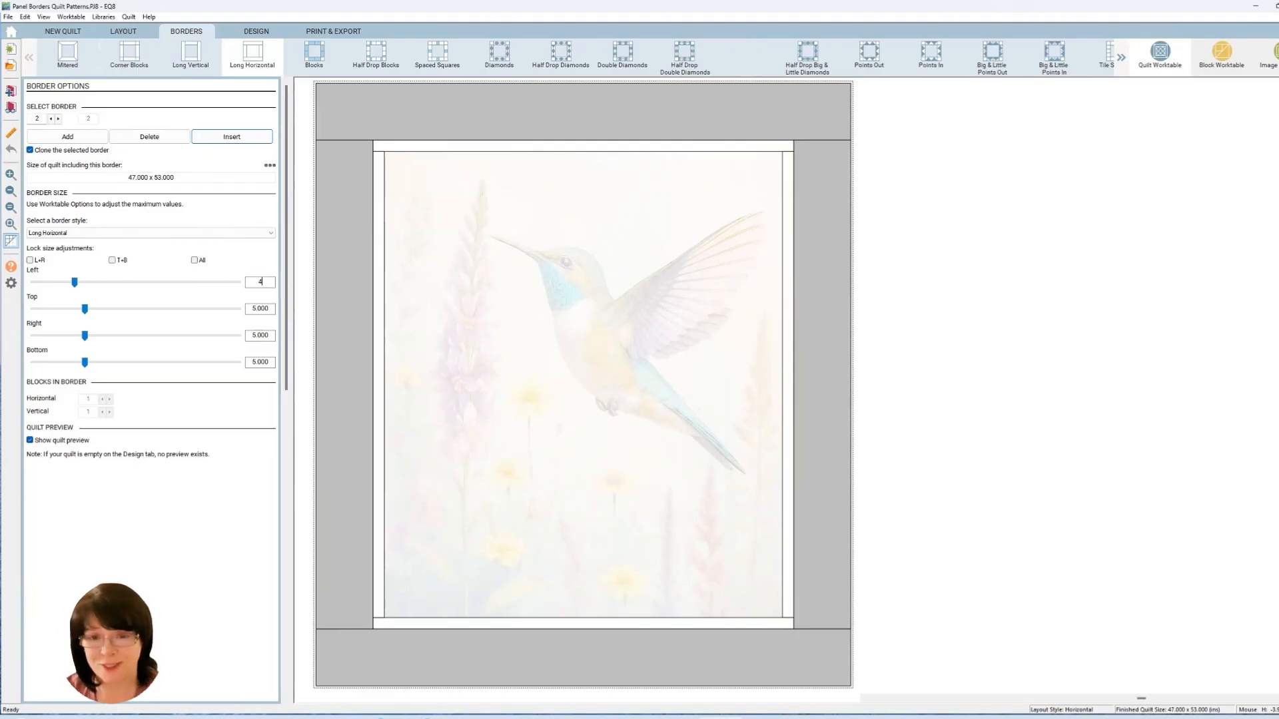
pyautogui.doubleClick(255, 308)
pyautogui.doubleClick(253, 335)
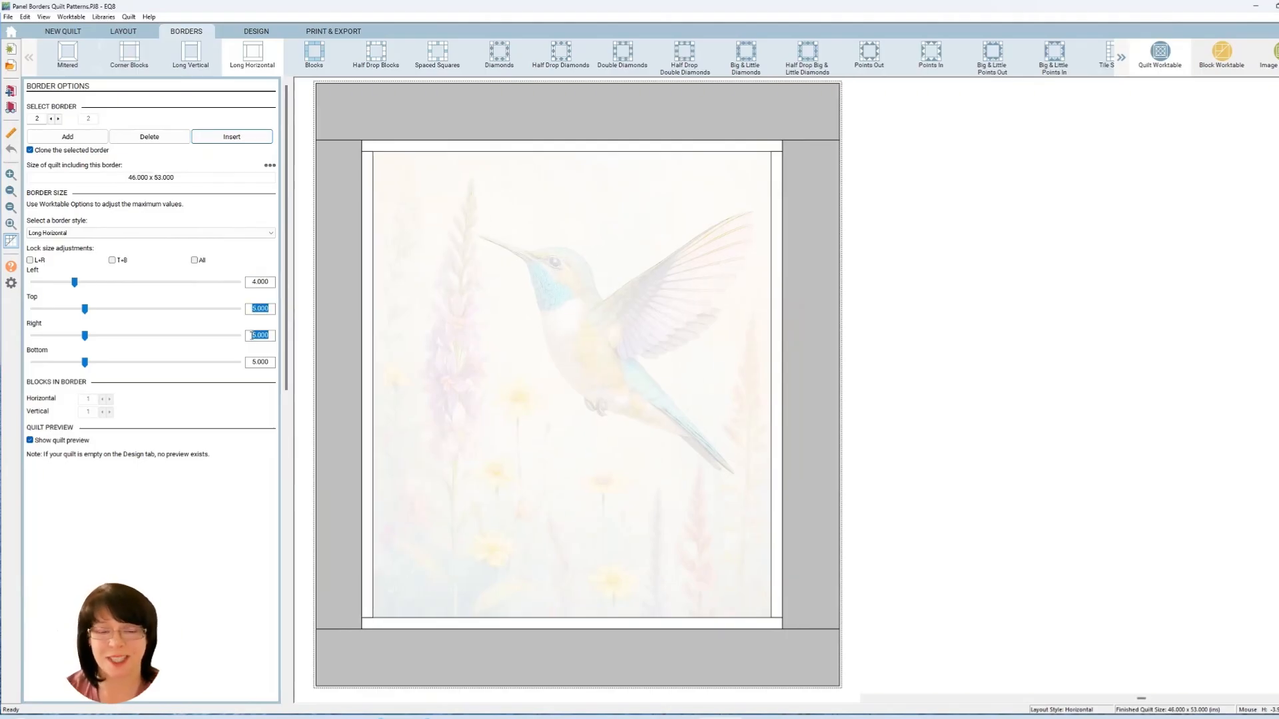
pyautogui.write('6')
pyautogui.doubleClick(258, 361)
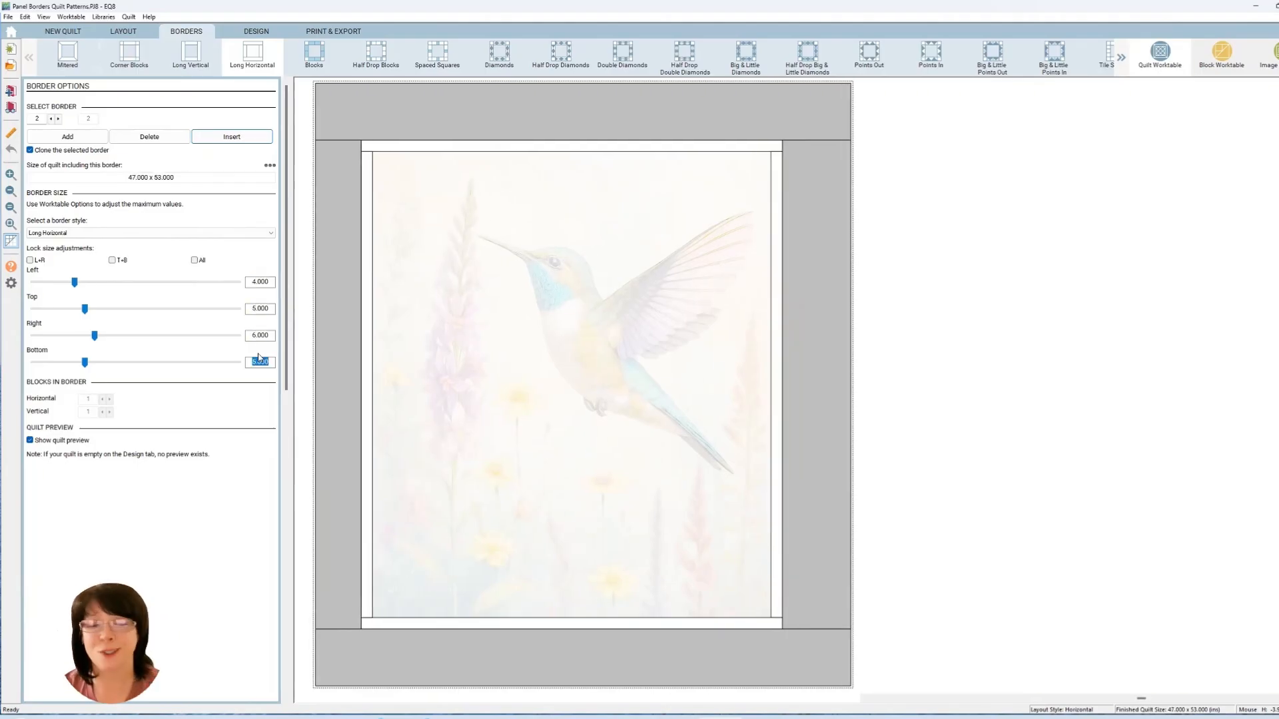
pyautogui.write('7')
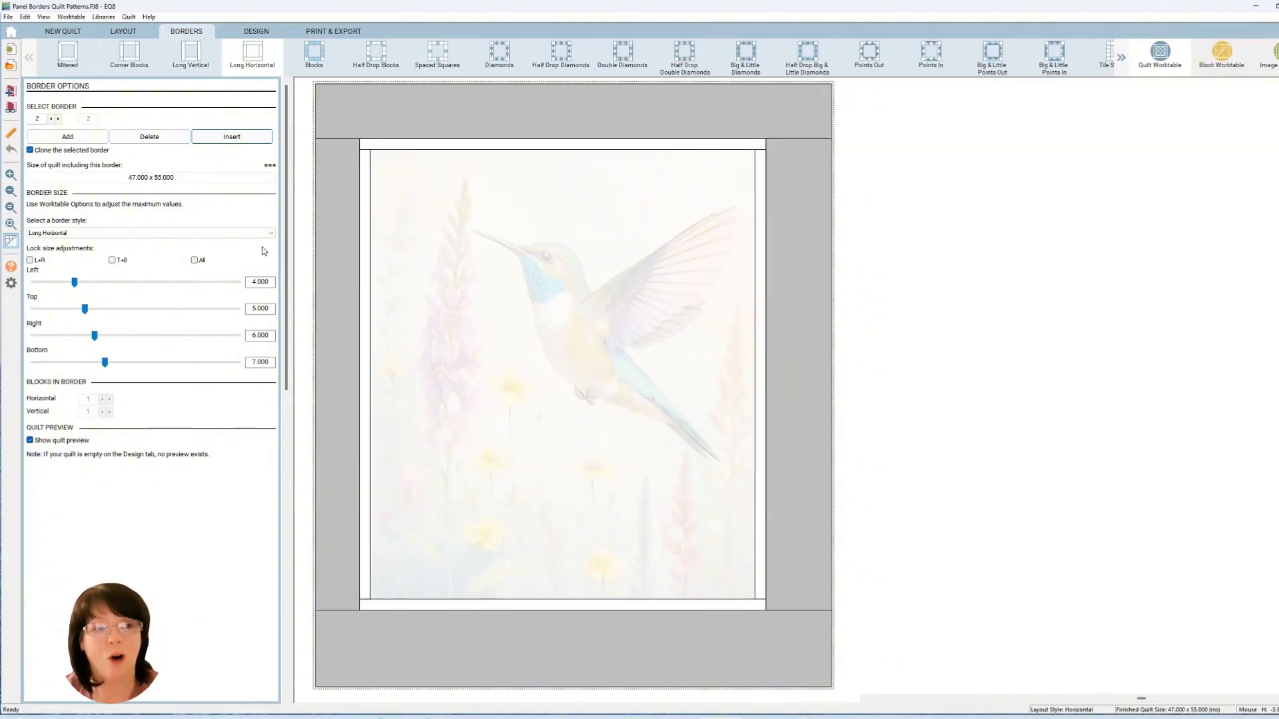
# Step: Lock all size adjustments of the outer border again and set every side to 5
pyautogui.click(194, 260)
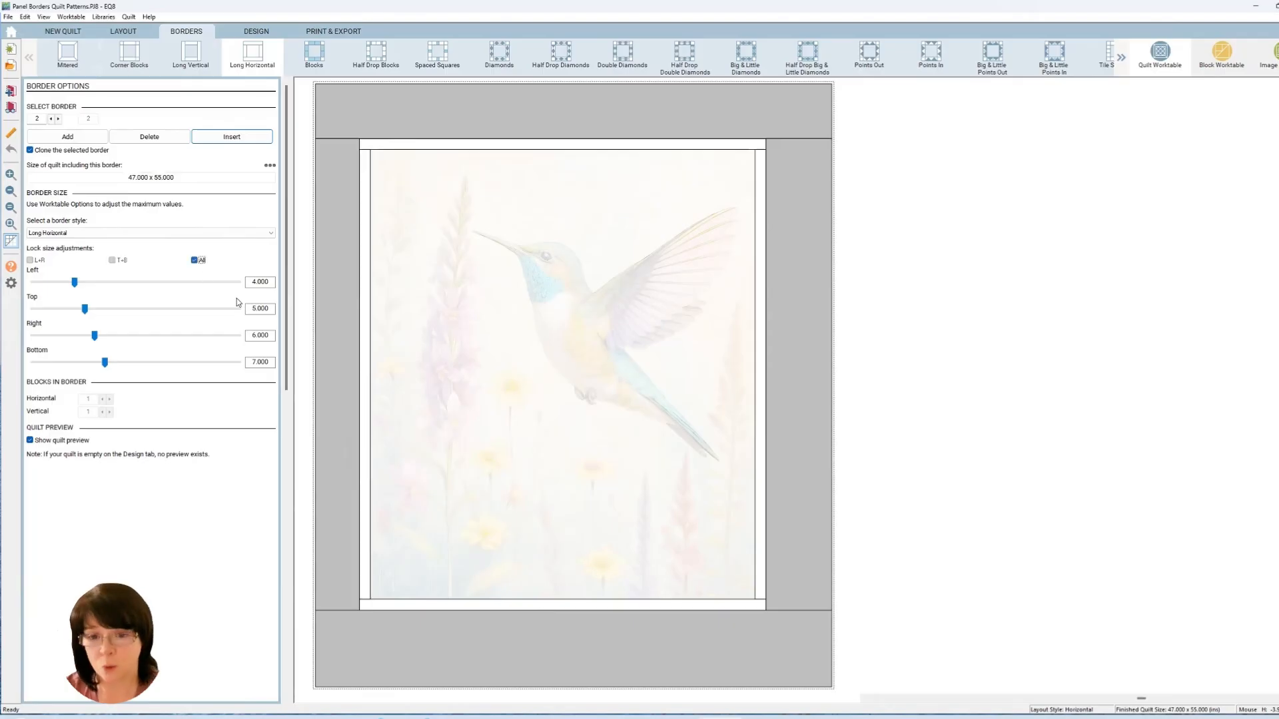
pyautogui.moveTo(247, 282); pyautogui.dragTo(273, 282)
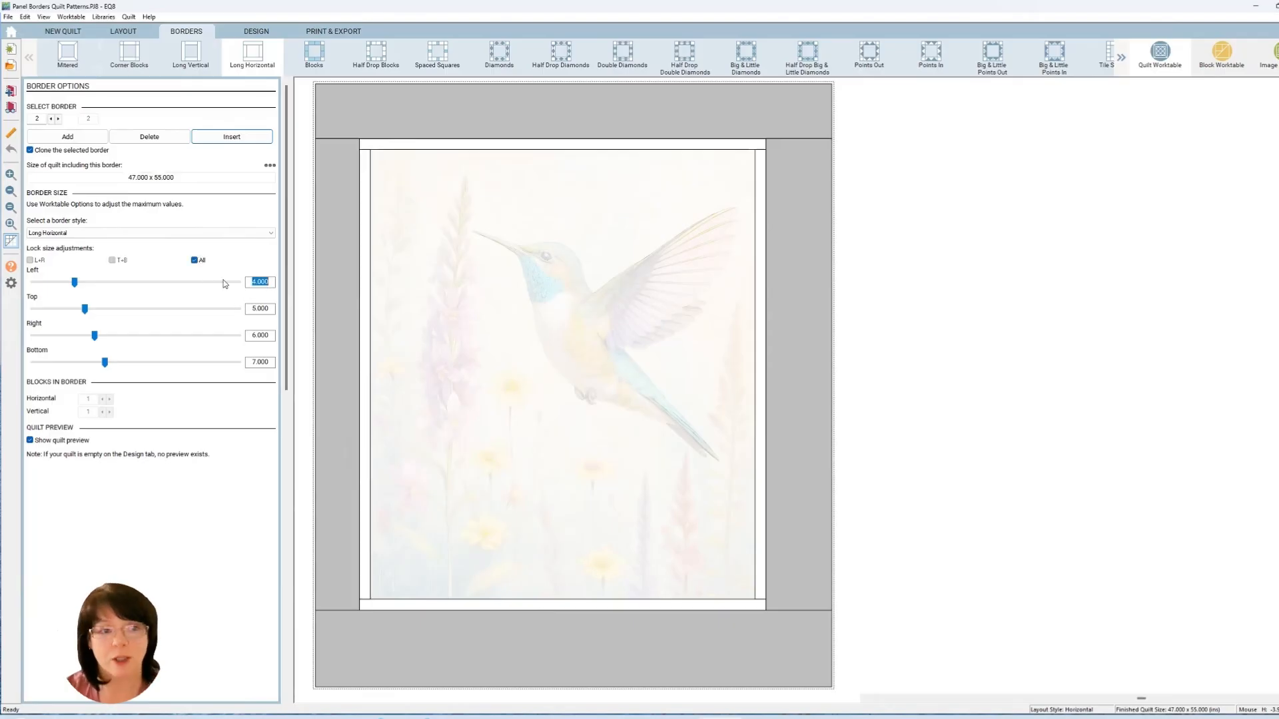
pyautogui.write('5')
pyautogui.press('Tab')
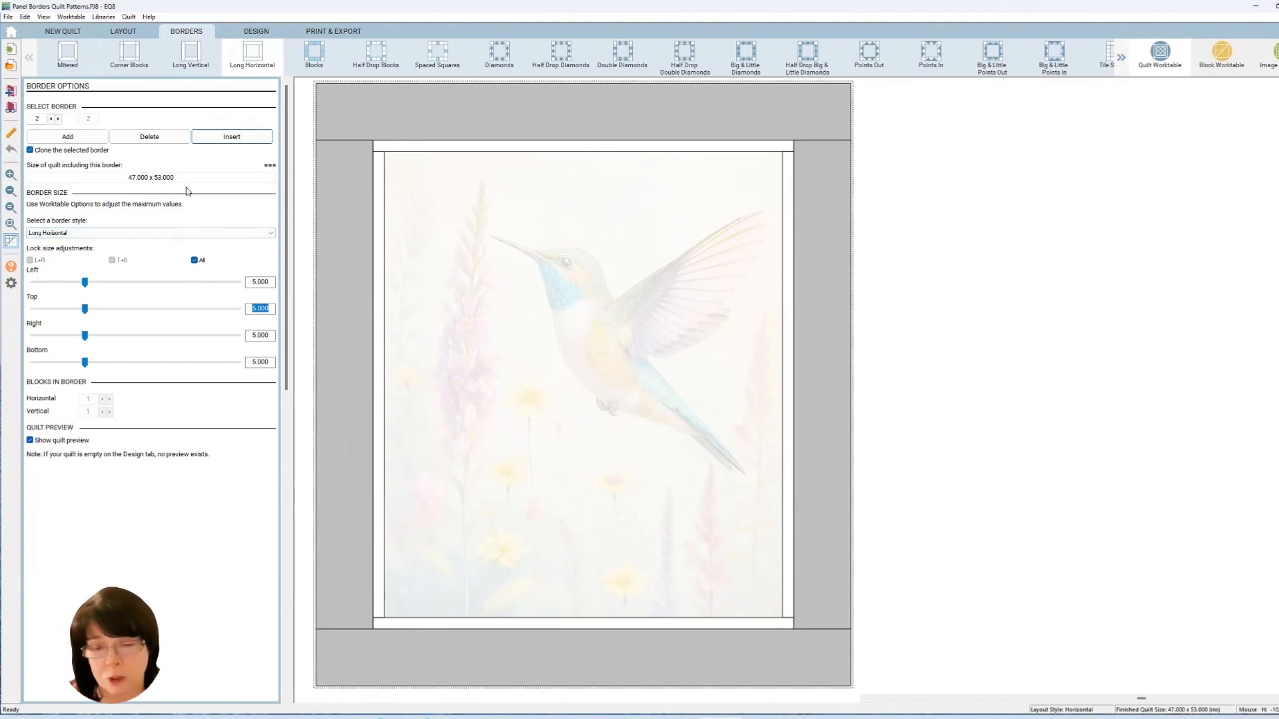
# Step: Try inserting a copy of the wide outer border, and delete the extra border
pyautogui.click(224, 138)
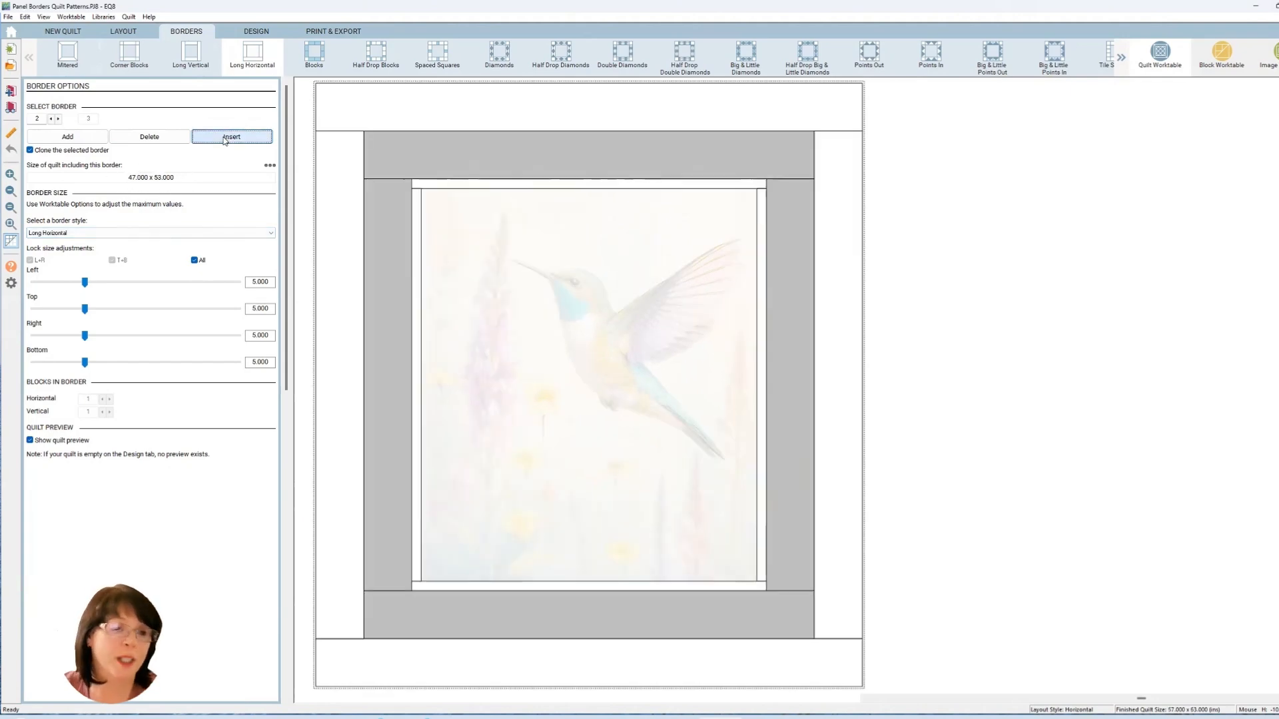
pyautogui.click(159, 136)
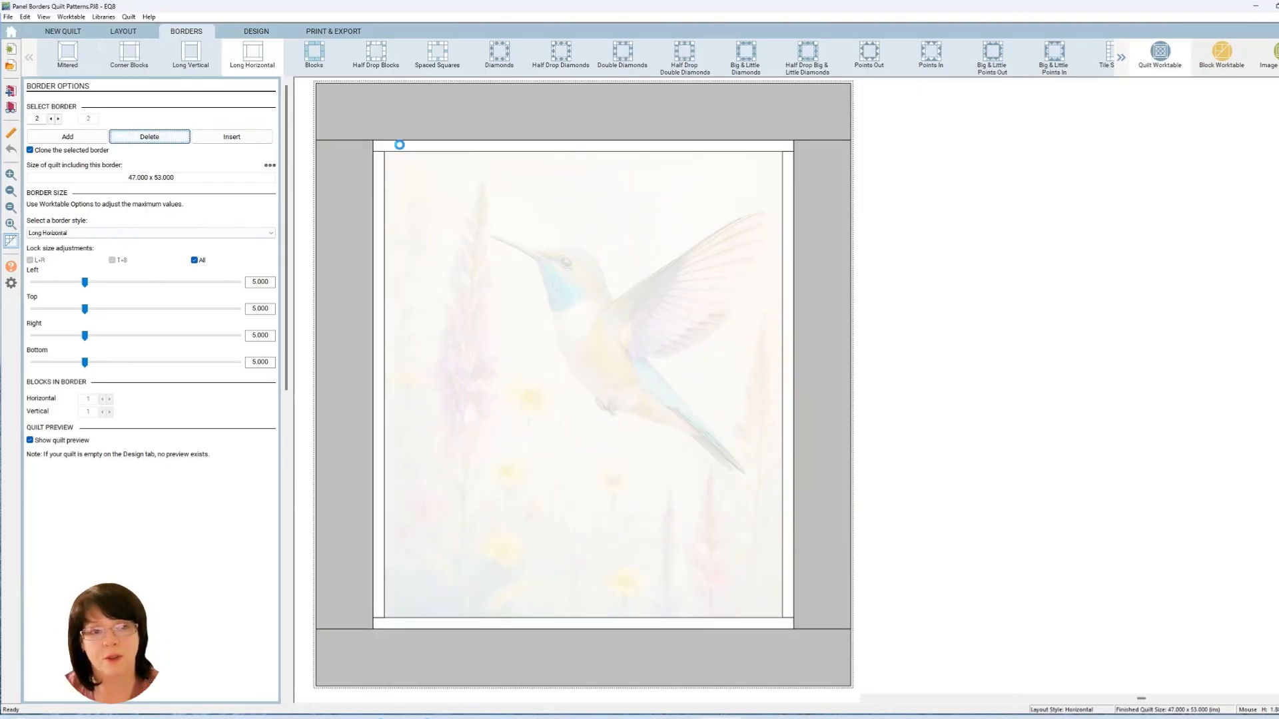
# Step: Insert a copy of the narrow inner border and set the resulting middle border to 3 on all sides
pyautogui.click(400, 144)
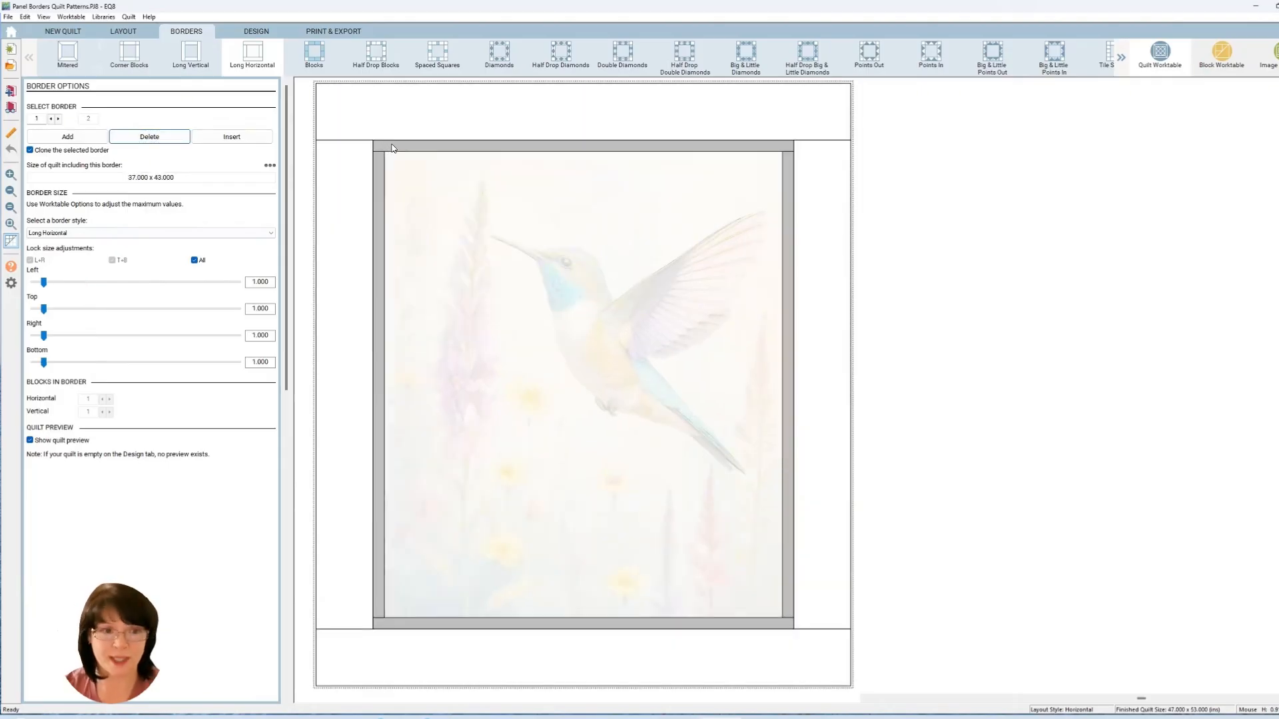
pyautogui.click(232, 137)
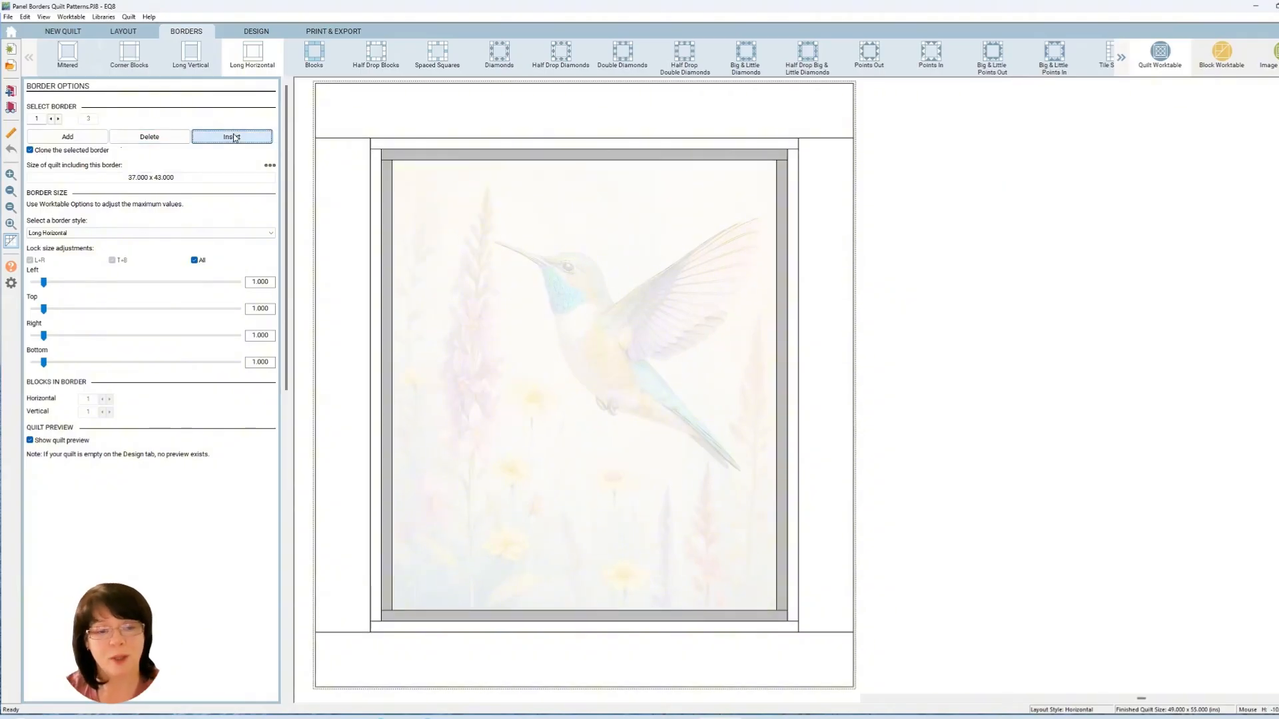
pyautogui.click(397, 145)
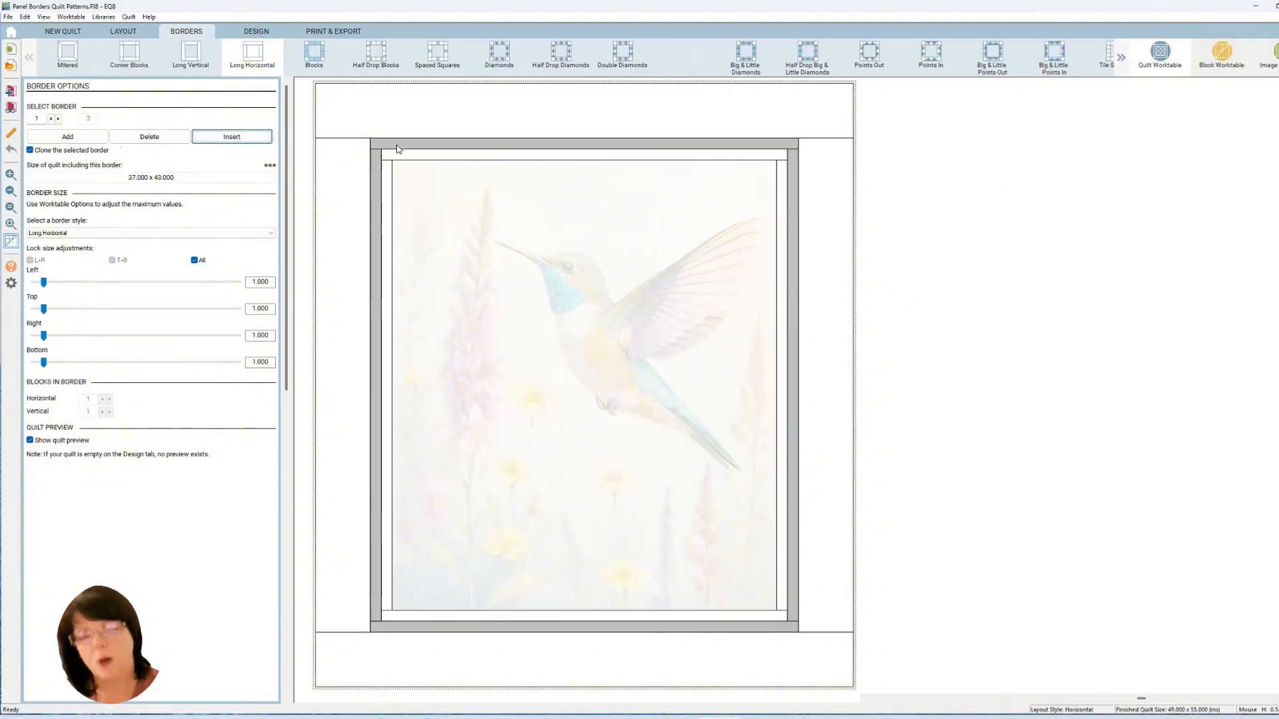
pyautogui.click(249, 283)
pyautogui.hotkey('shift', 'End')
pyautogui.write('3')
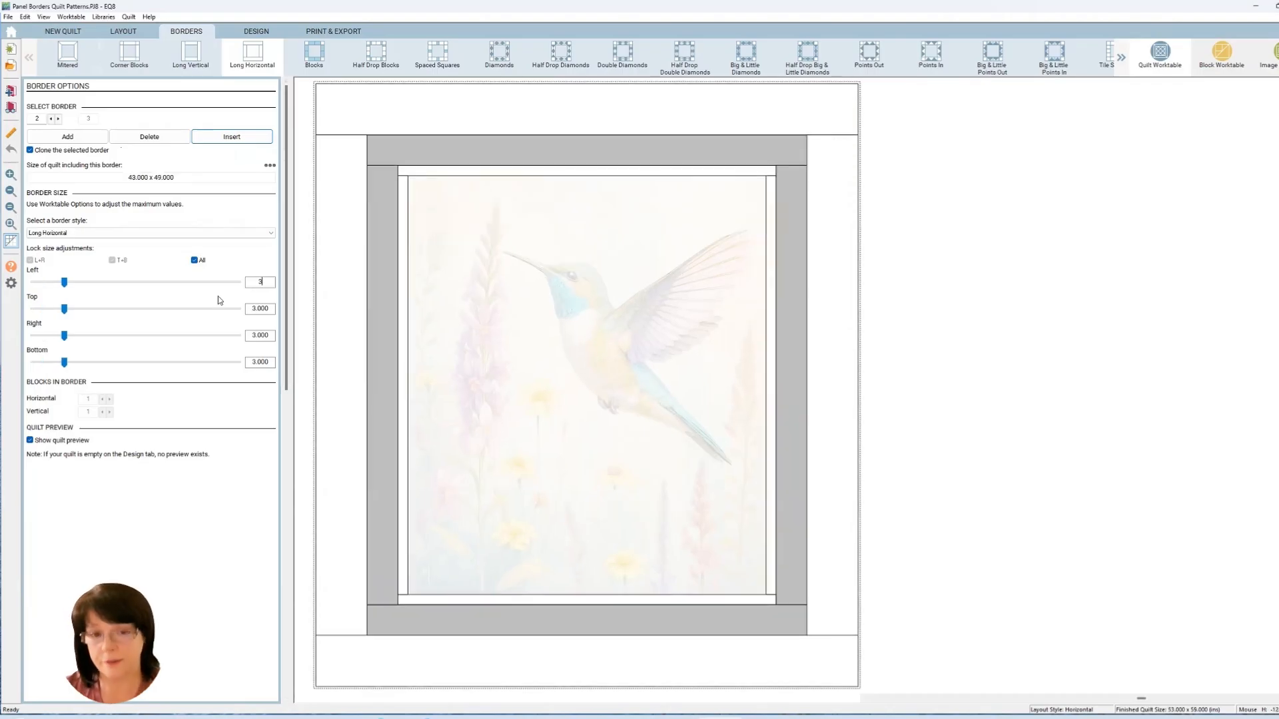
pyautogui.press('Tab')
pyautogui.click(970, 238)
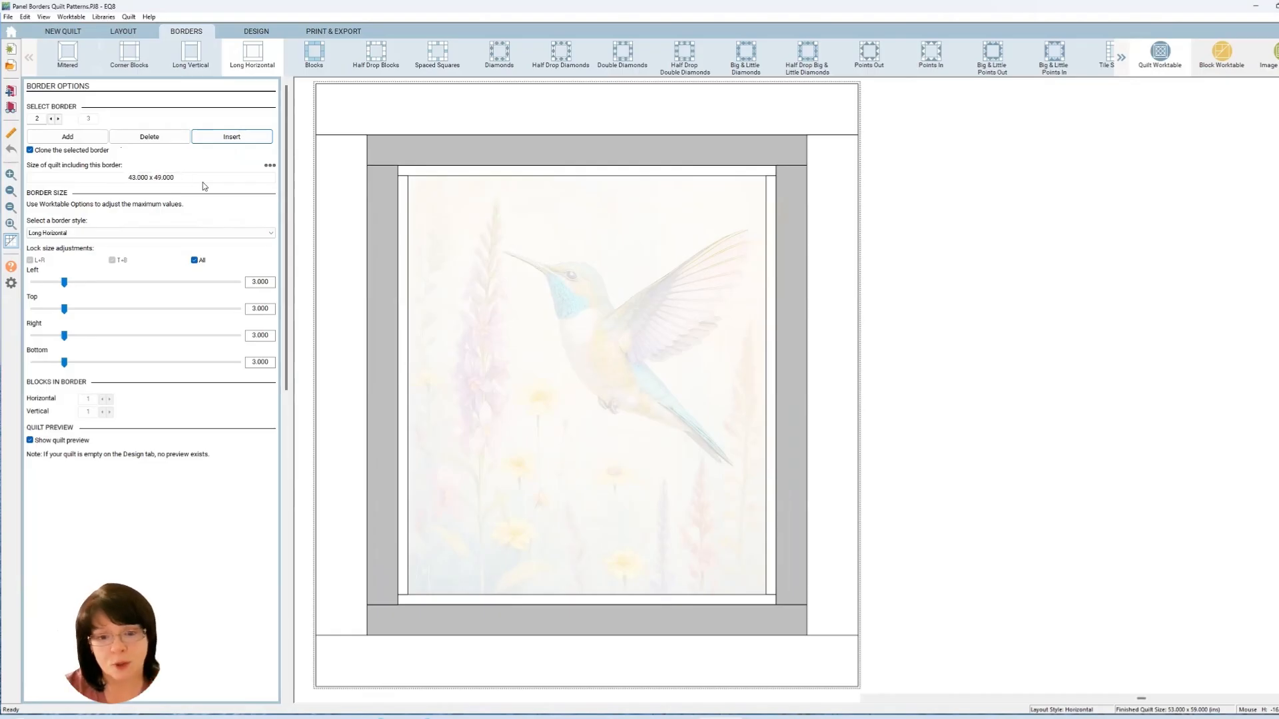
# Step: Return to designing the quilt with its three borders, and save the project
pyautogui.click(254, 33)
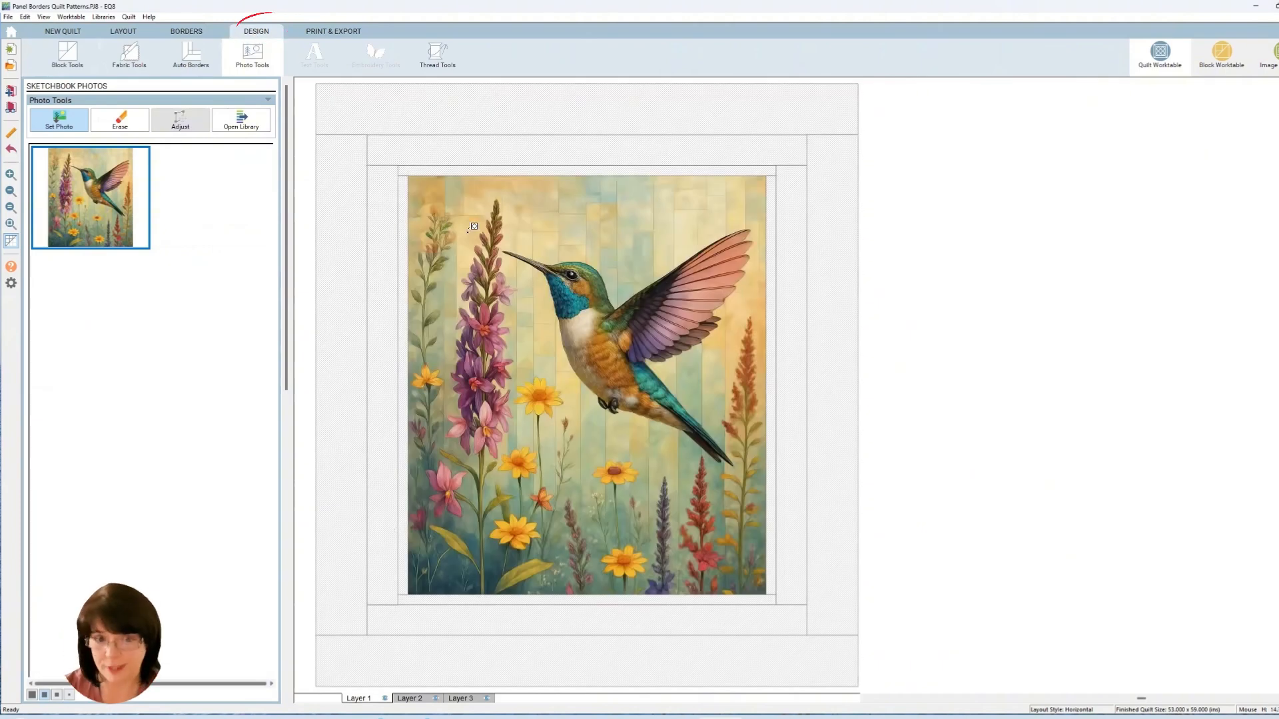
pyautogui.click(9, 18)
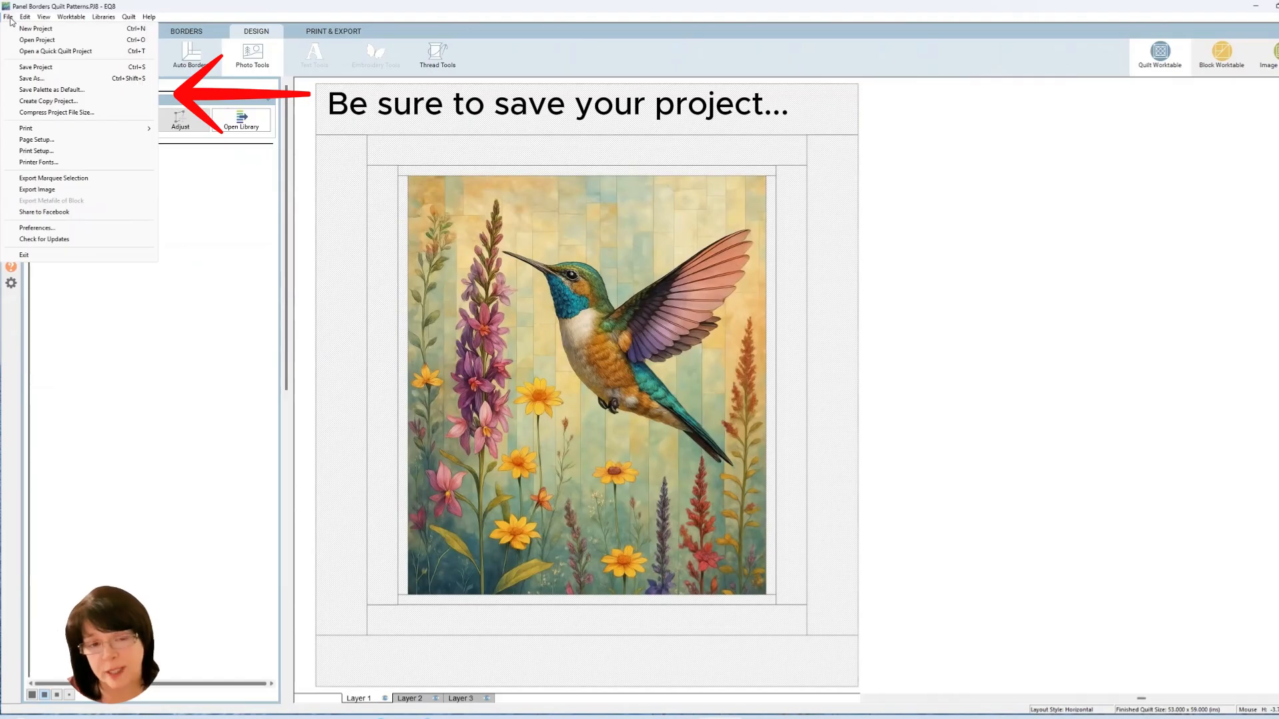
pyautogui.click(71, 69)
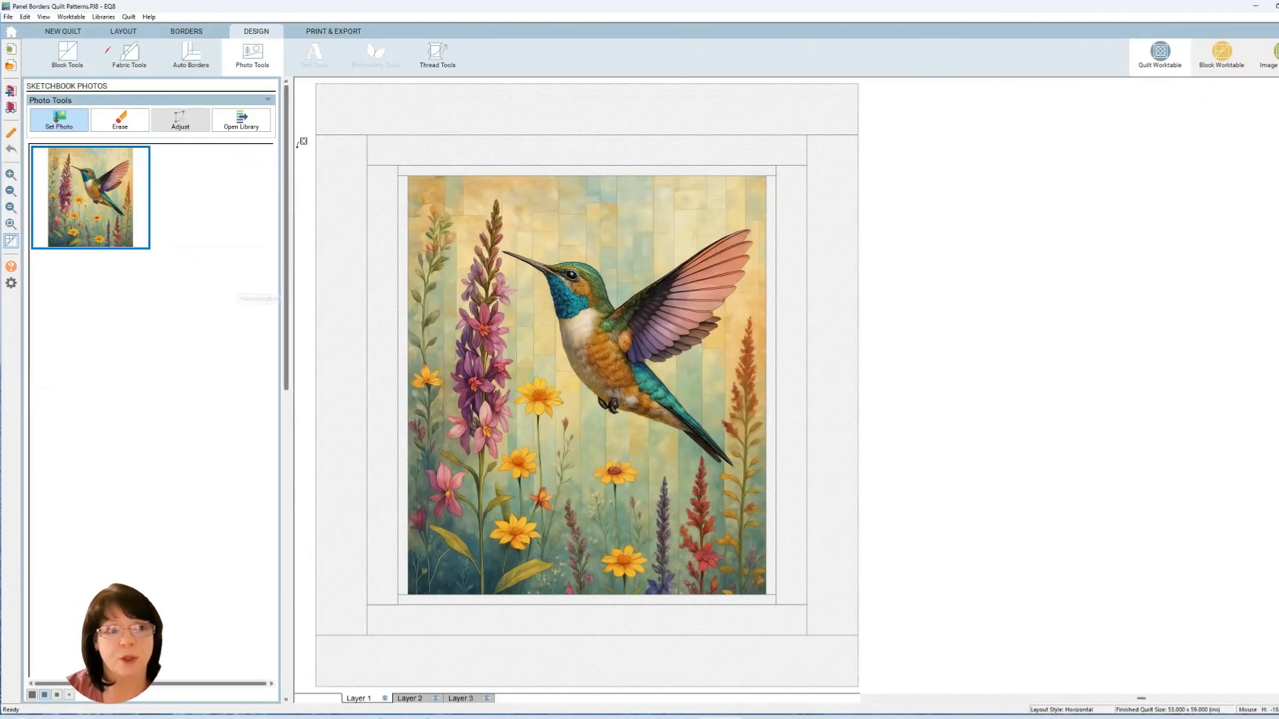
# Step: Paint all four strips of the outer border with the dark red woven fabric
pyautogui.click(129, 58)
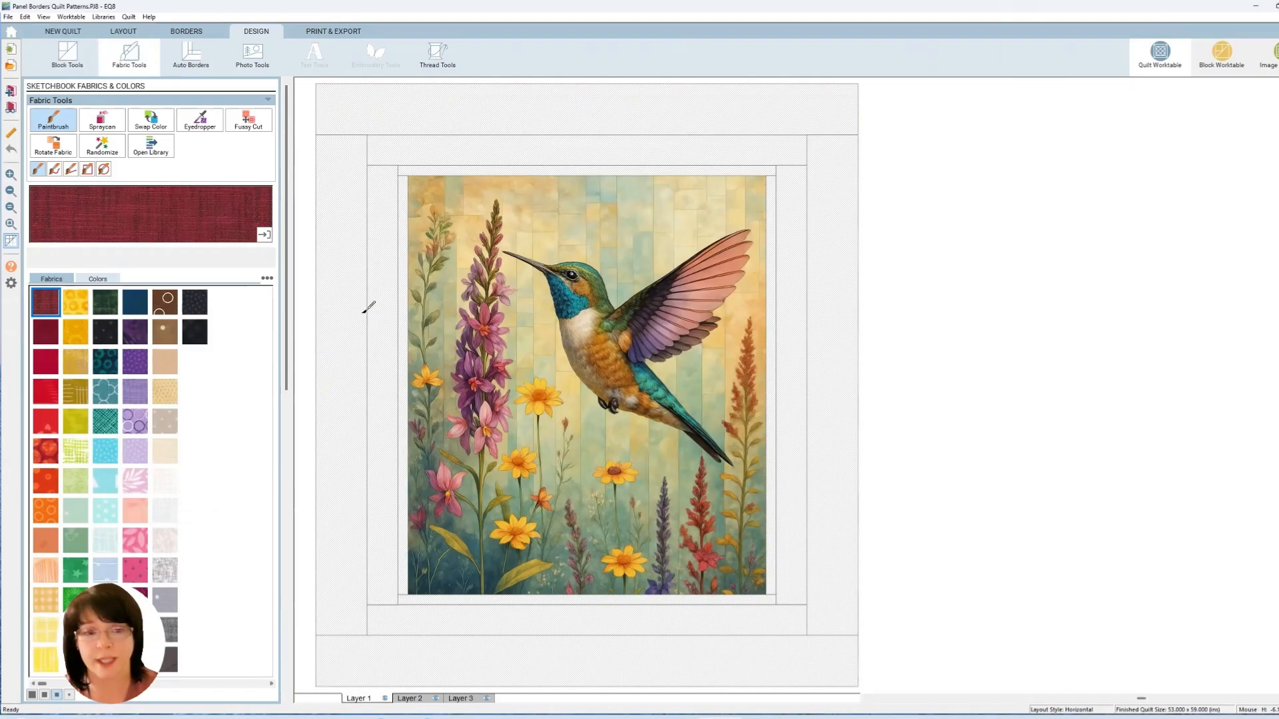
pyautogui.click(356, 138)
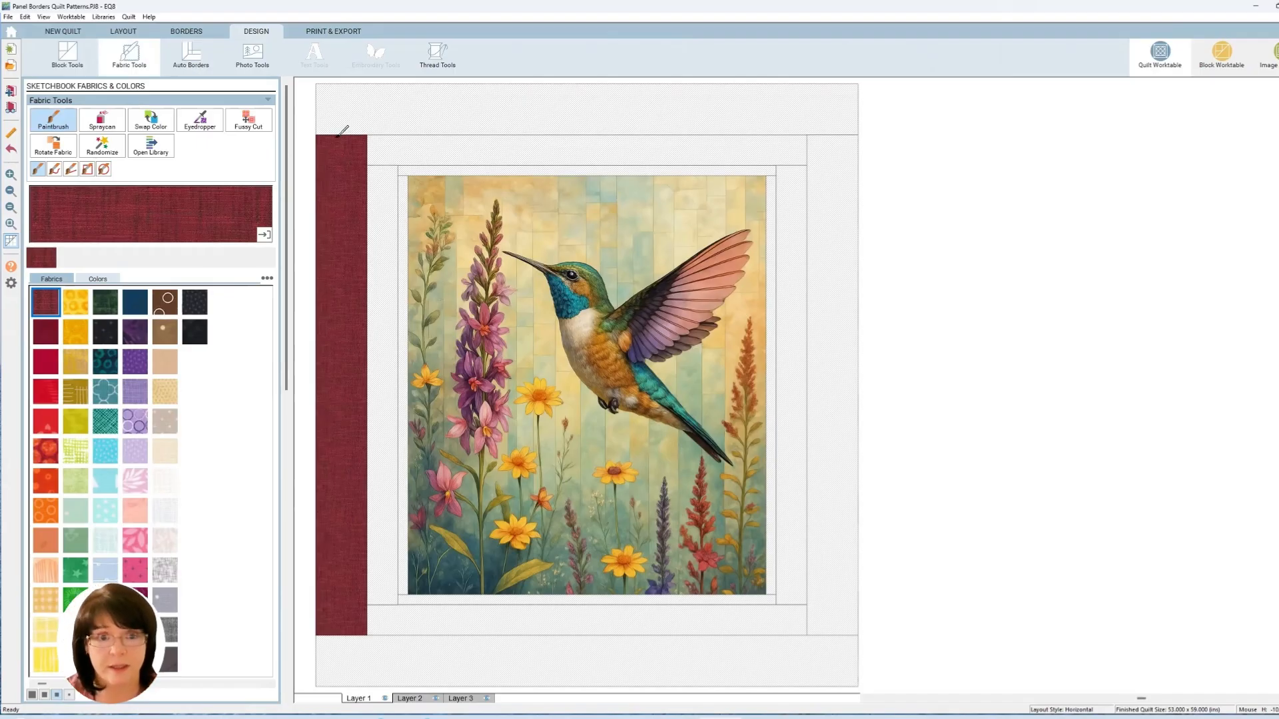
pyautogui.click(469, 103)
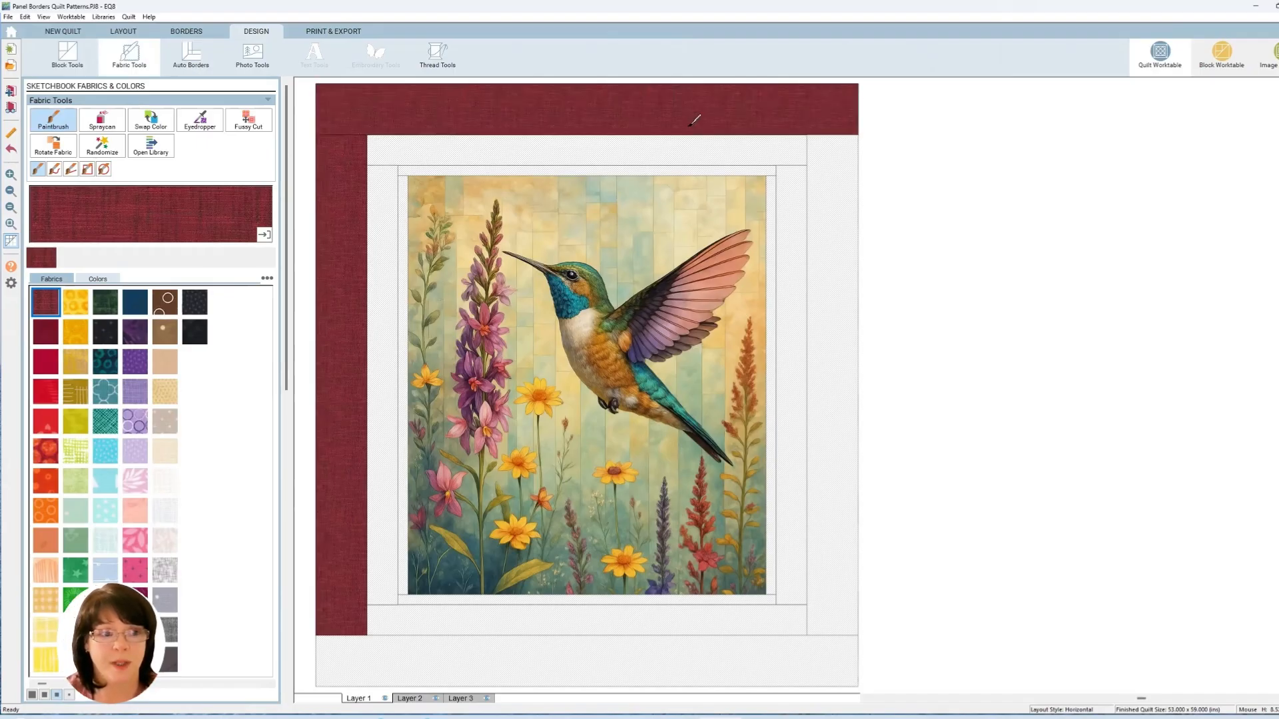
pyautogui.click(853, 159)
pyautogui.click(739, 661)
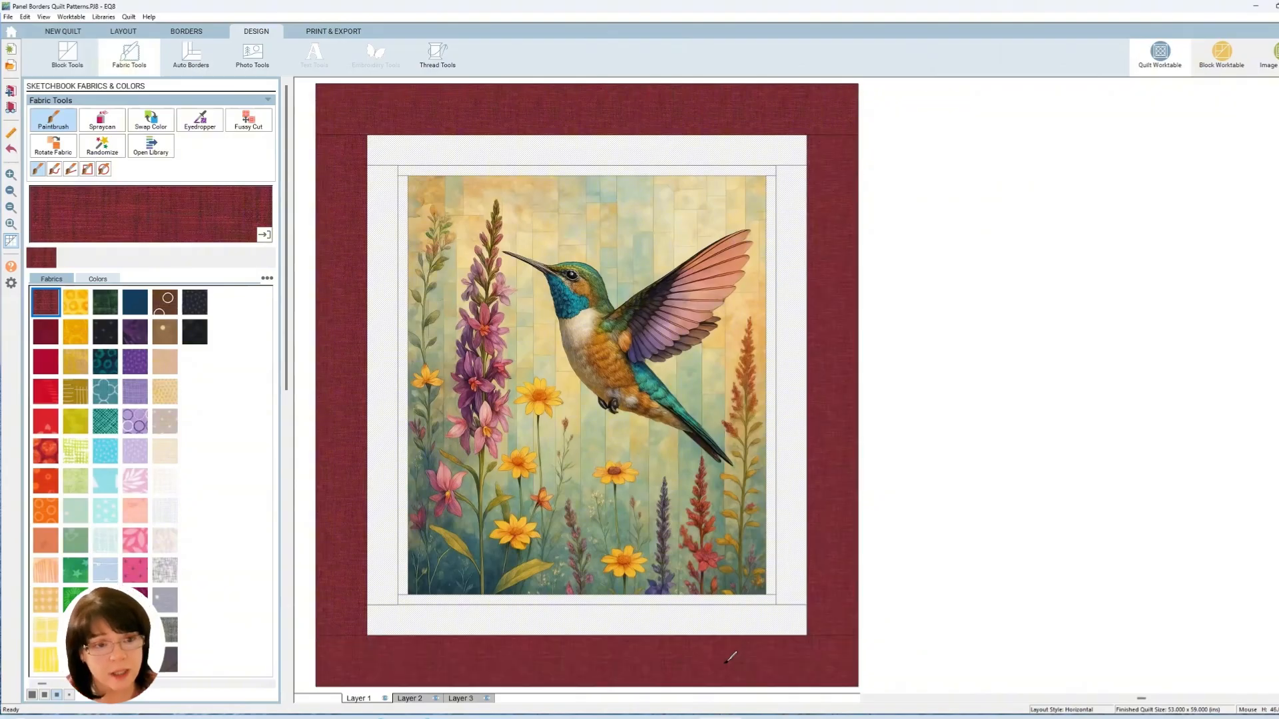
# Step: Fill all four strips of the middle border with the tan triangle-print fabric
pyautogui.click(168, 368)
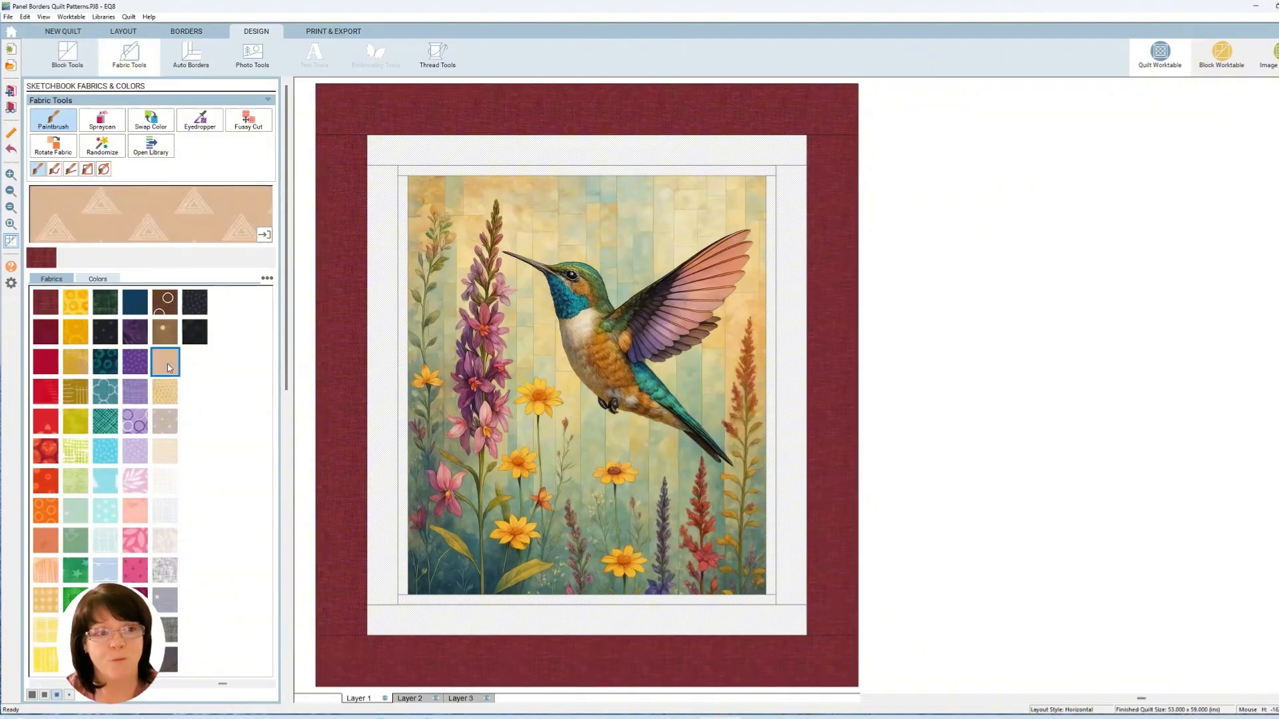
pyautogui.click(387, 329)
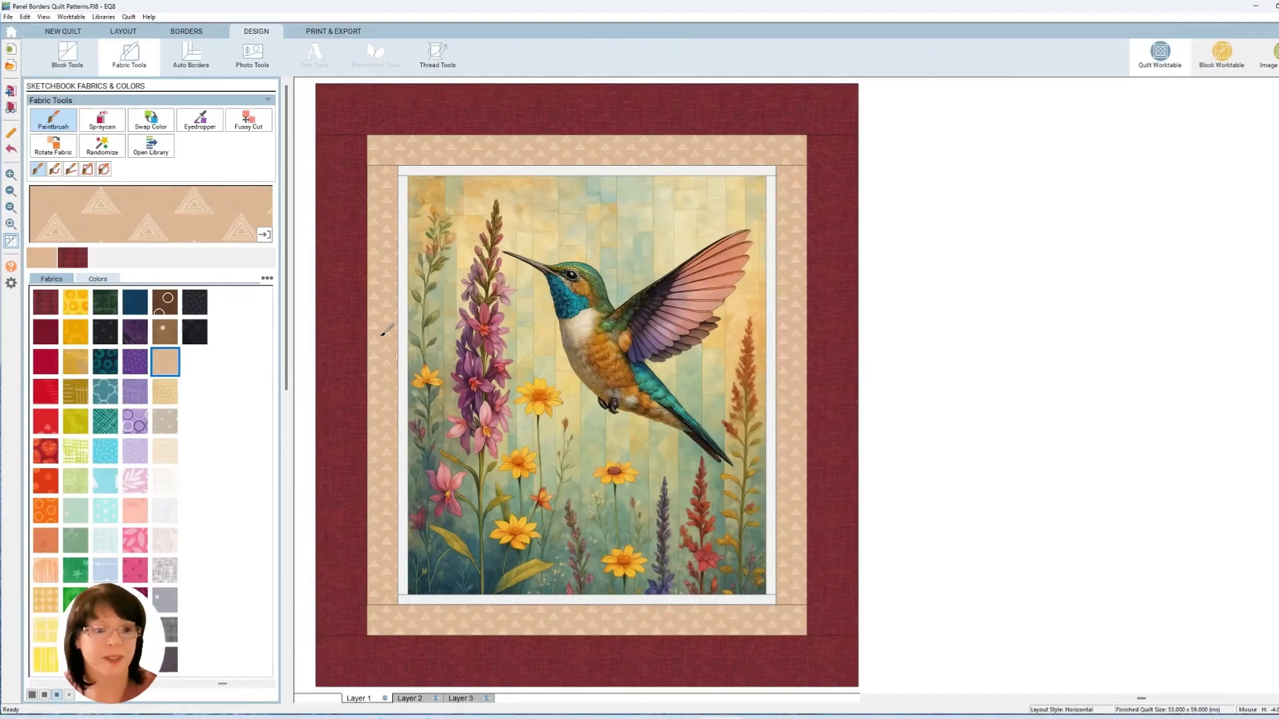
# Step: Try other fabrics on the borders: blue print on the outer, dark red woven on the middle, and pale gold on the inner
pyautogui.click(105, 601)
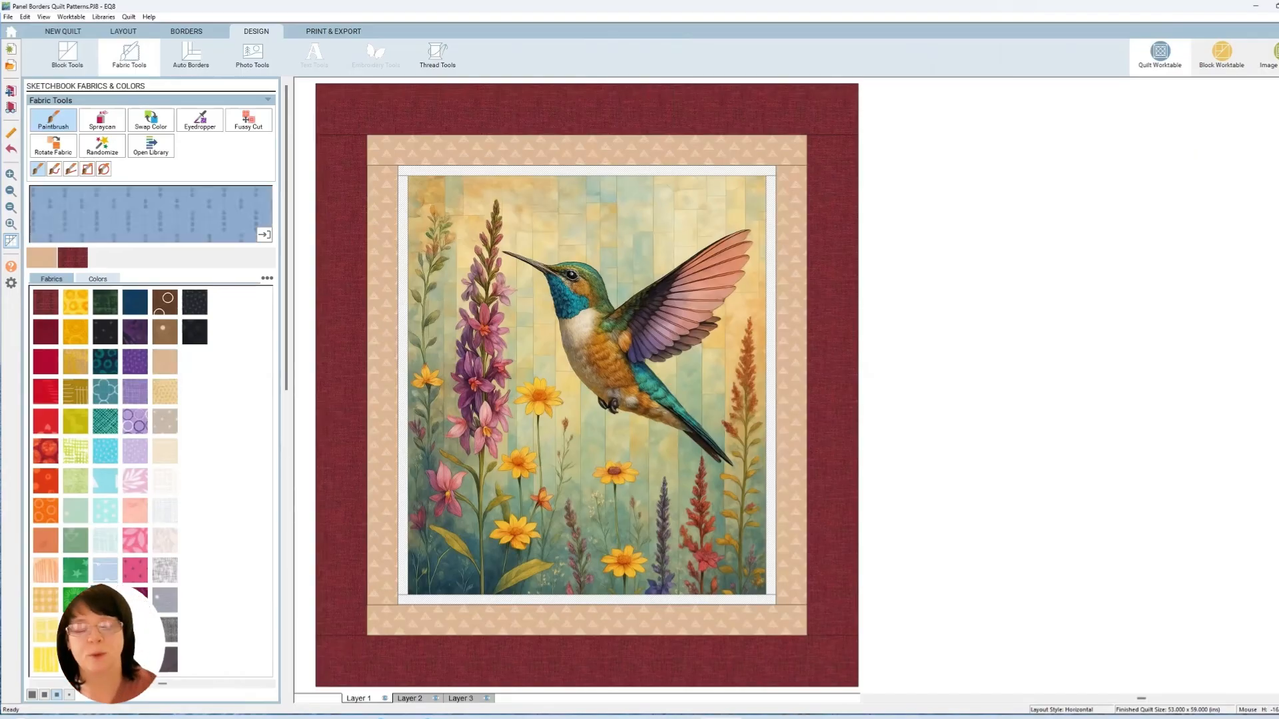
pyautogui.click(402, 479)
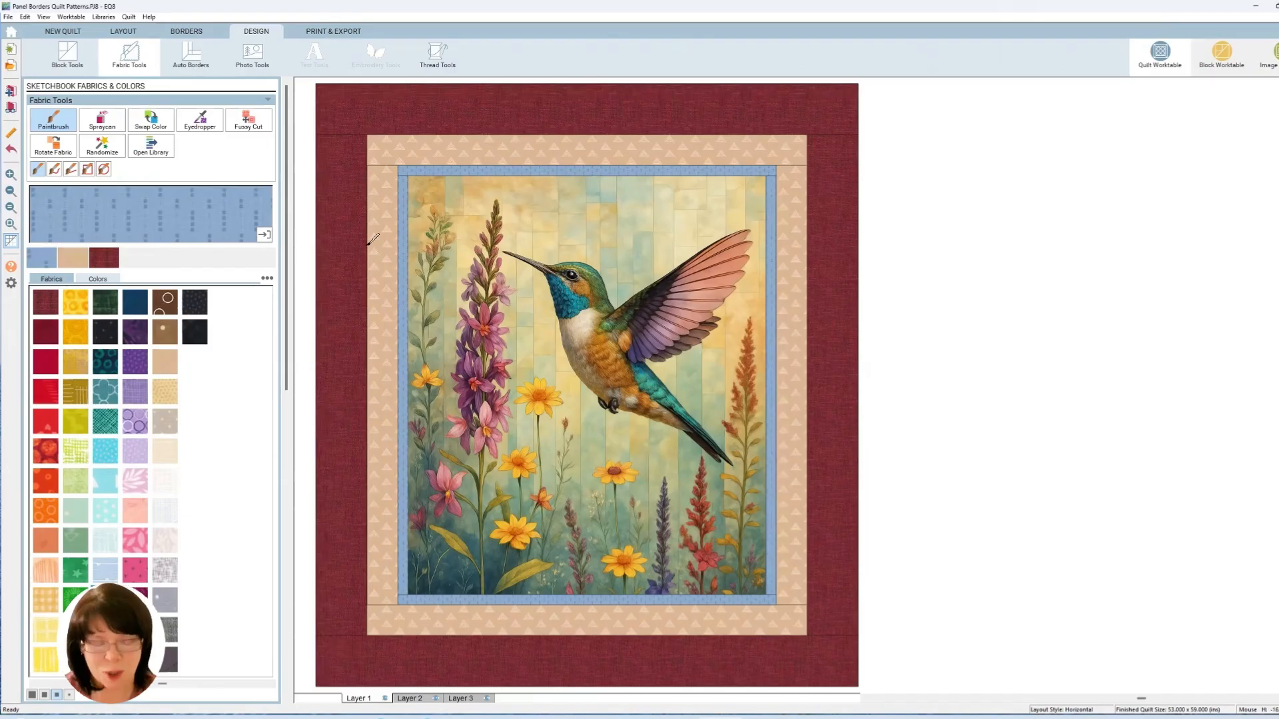
pyautogui.click(350, 109)
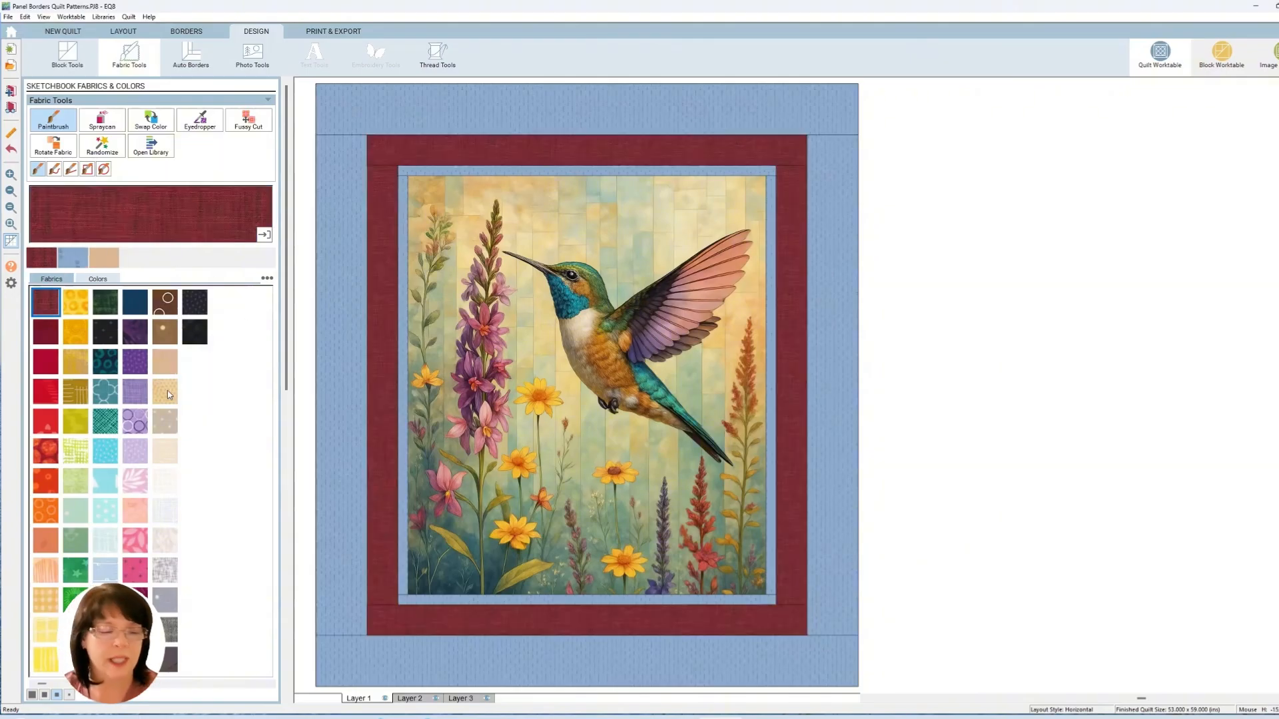
pyautogui.click(167, 393)
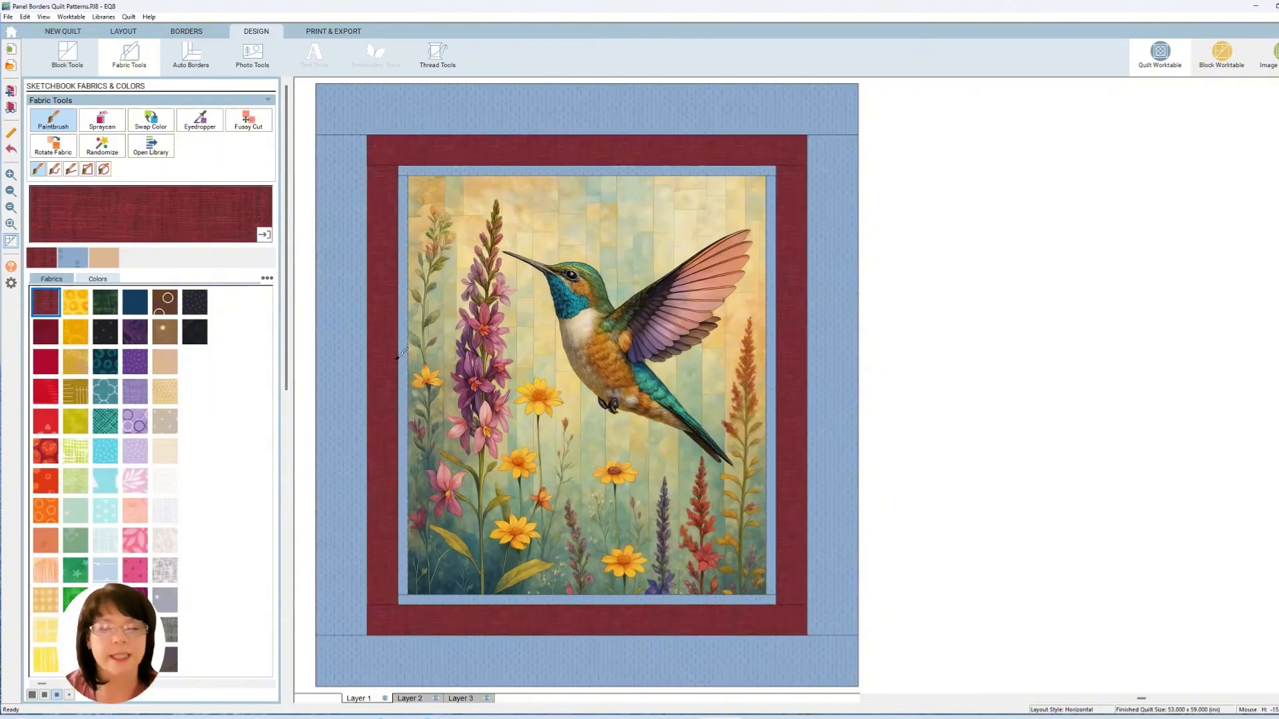
pyautogui.click(402, 348)
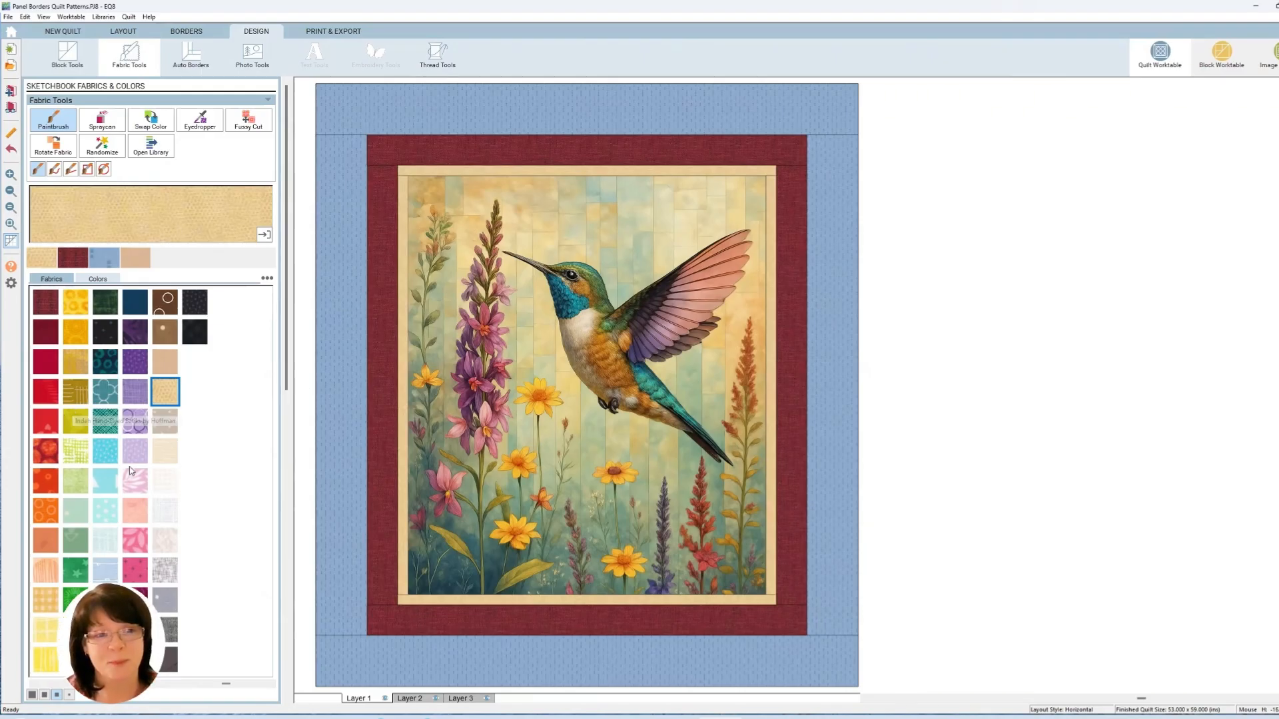
# Step: Paint the outer border with the brown circle print and the inner border with the dark red woven fabric
pyautogui.click(348, 283)
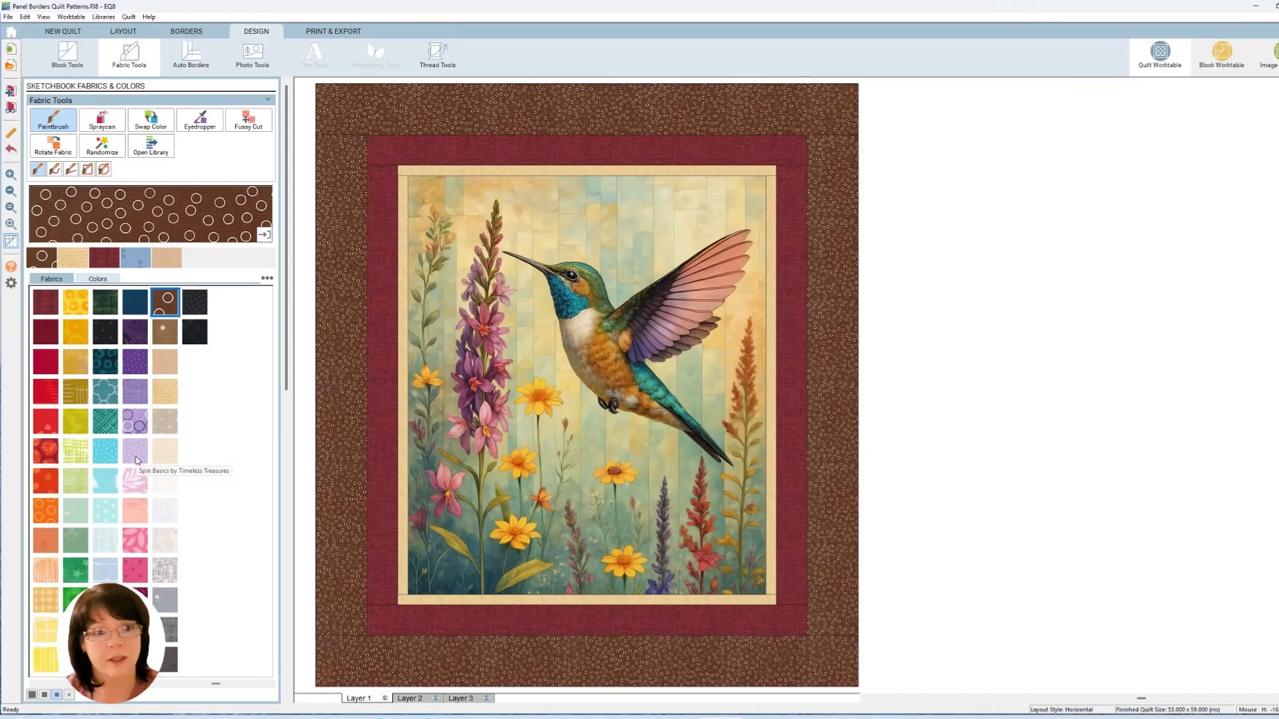
pyautogui.click(49, 302)
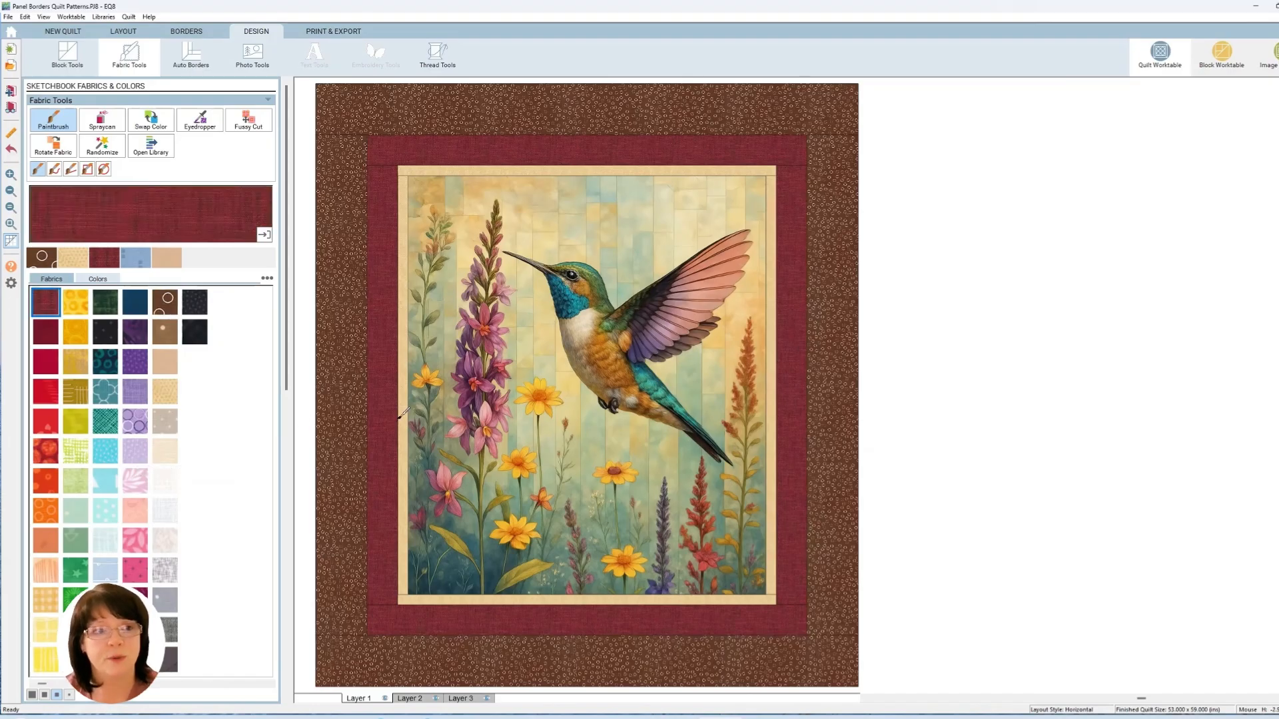
pyautogui.click(404, 382)
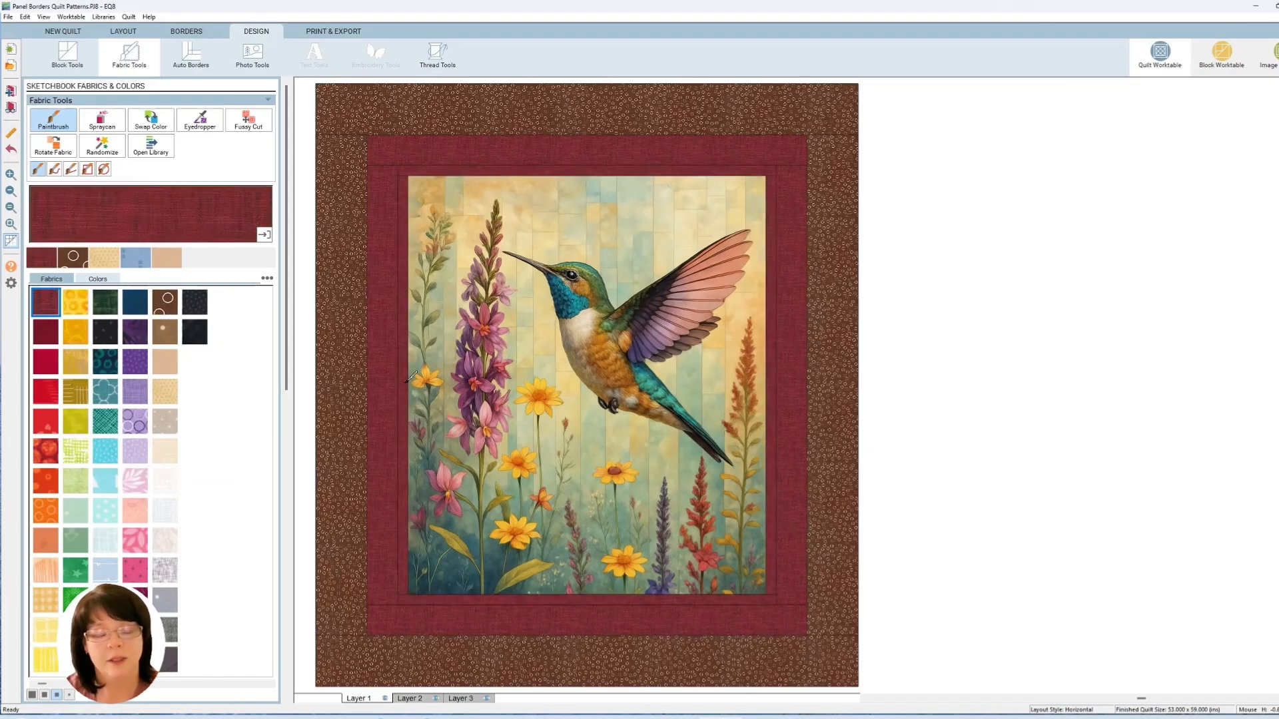
# Step: Fill the middle border with the tan triangle-print fabric after trying the brown dotted fabric on it
pyautogui.click(165, 332)
pyautogui.click(390, 357)
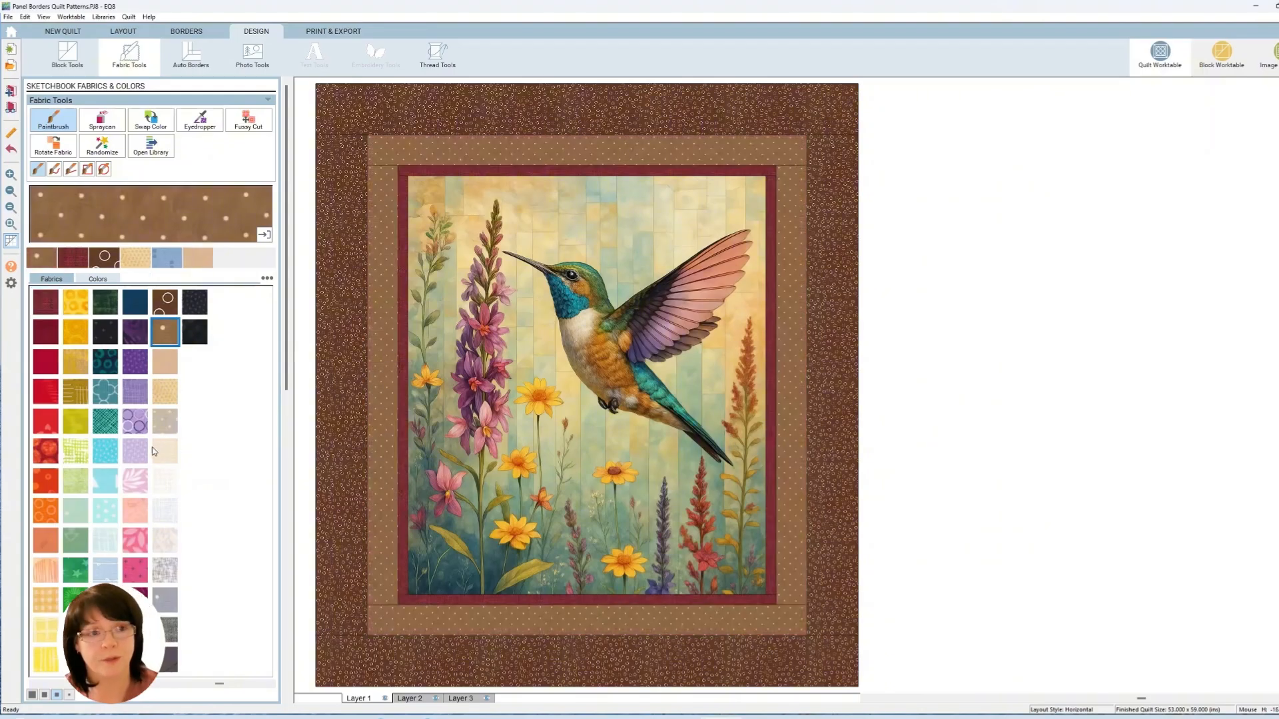
pyautogui.click(164, 362)
pyautogui.click(383, 363)
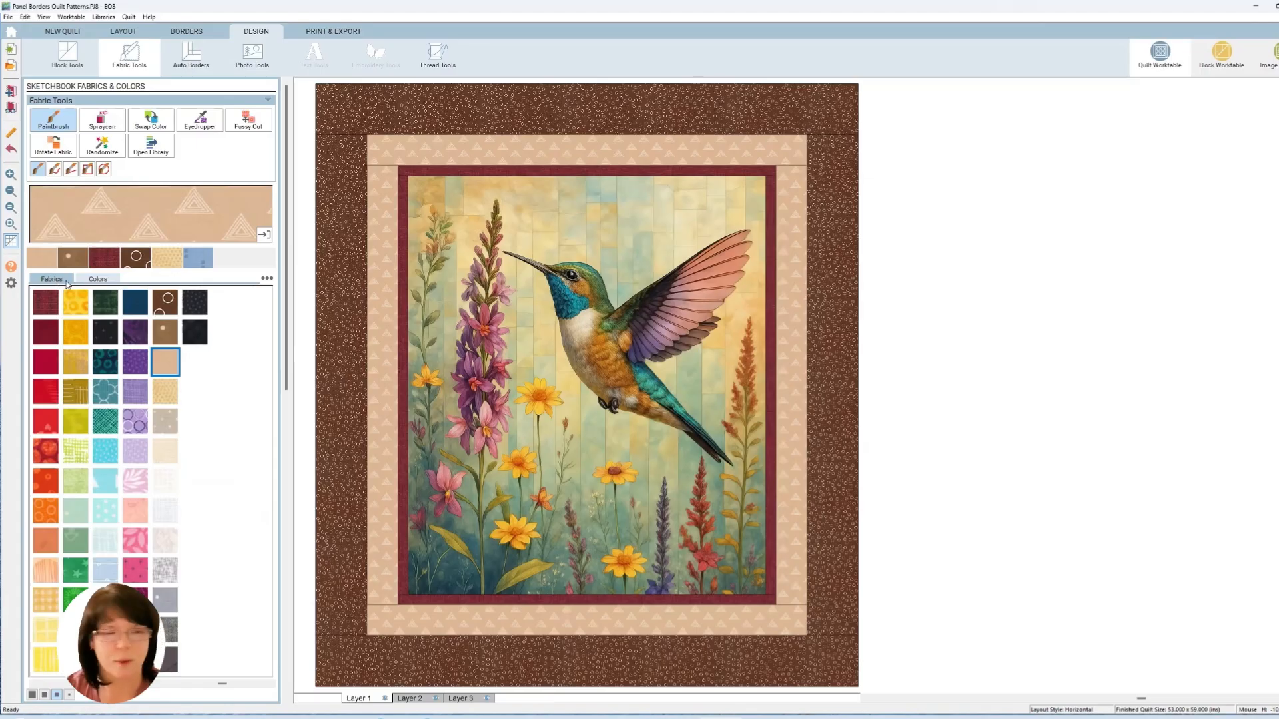
# Step: Try solid colors on the borders: brown on the outer, dusty rose on the middle, and rust red on the inner
pyautogui.click(103, 280)
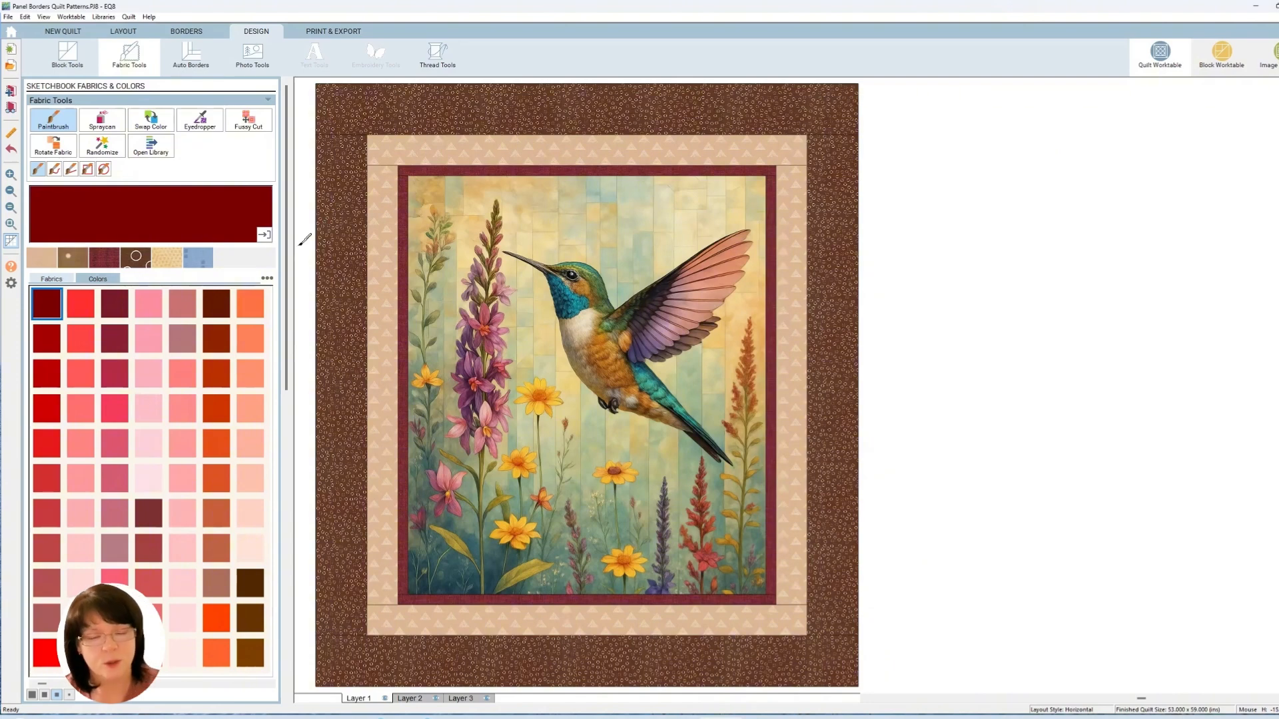
pyautogui.click(250, 653)
pyautogui.click(344, 433)
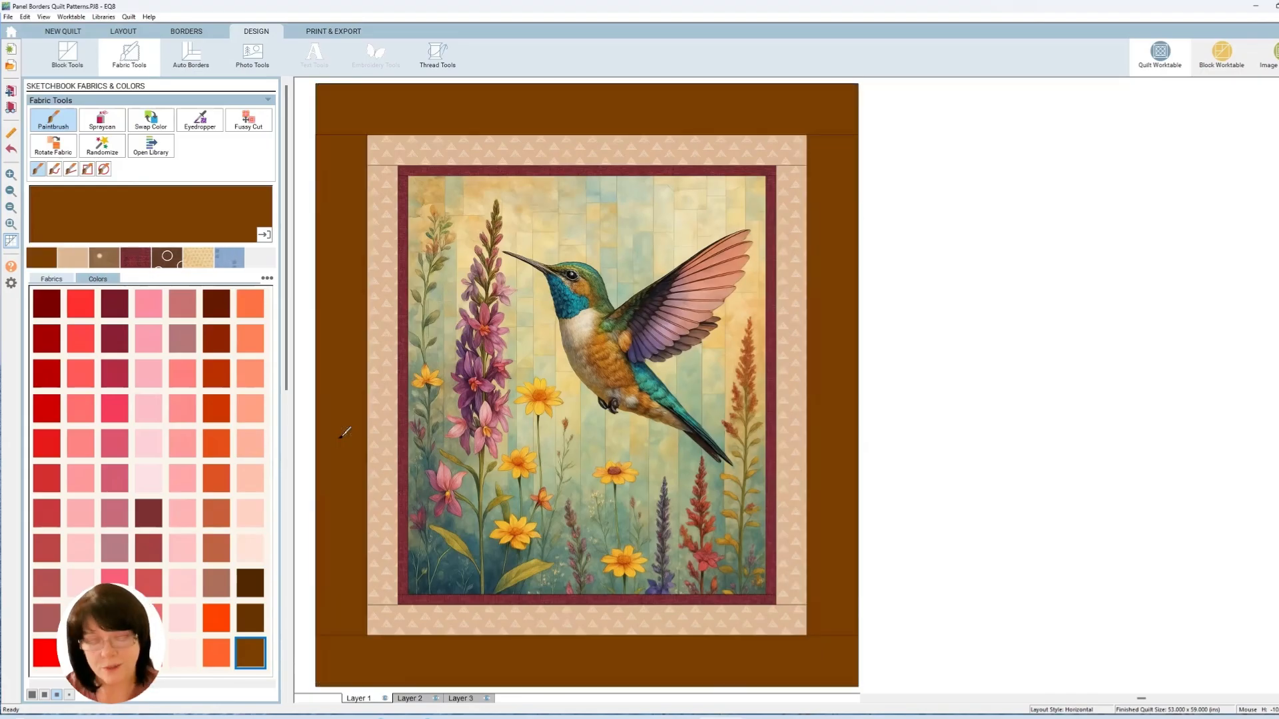
pyautogui.click(182, 339)
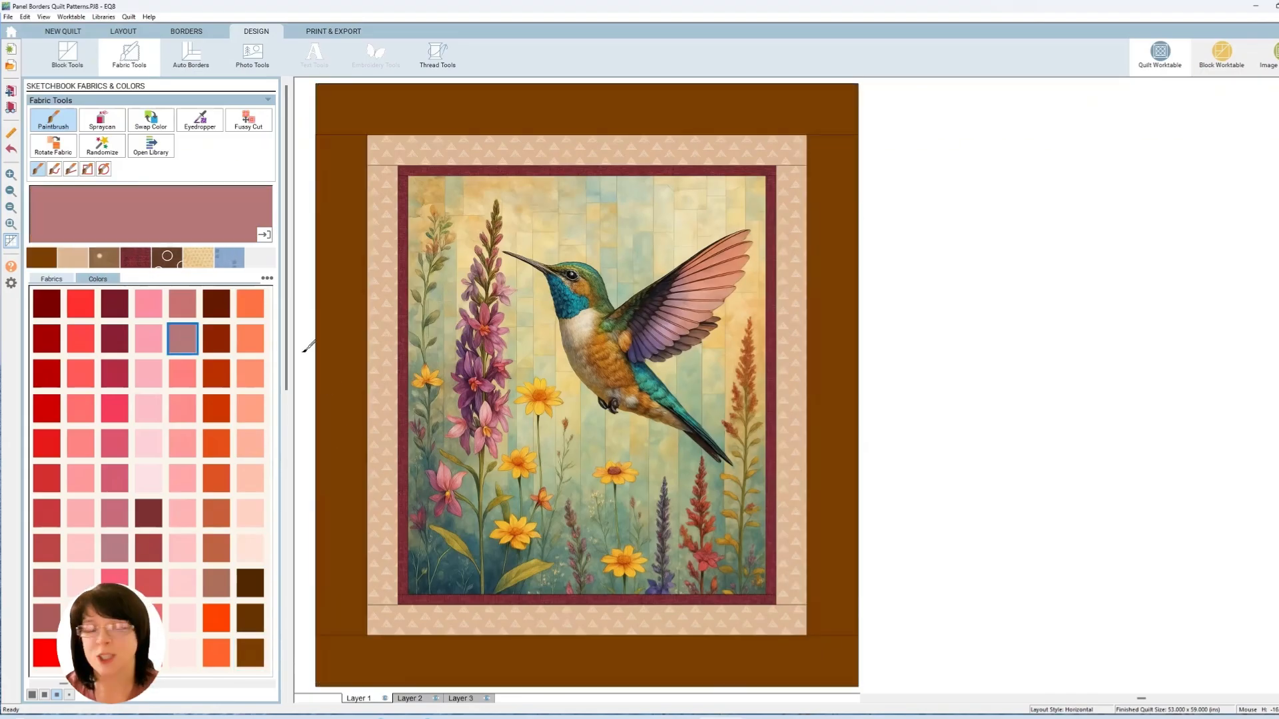
pyautogui.click(393, 339)
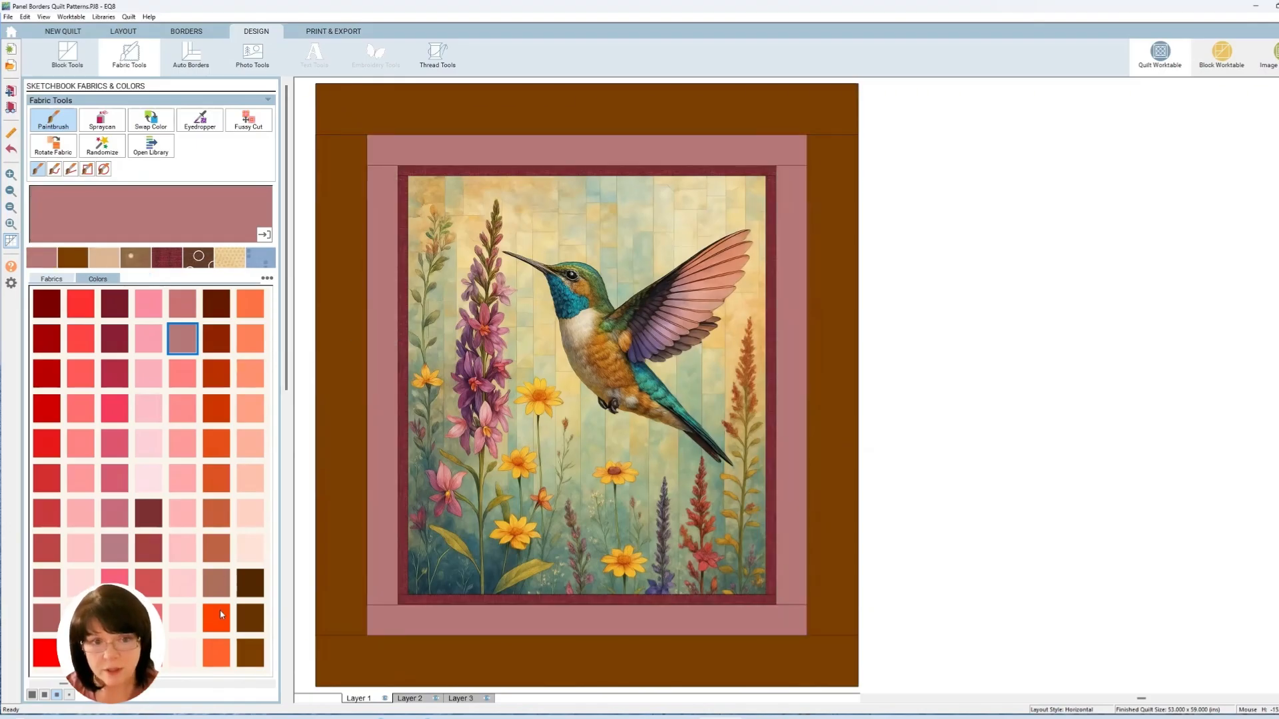
pyautogui.click(217, 339)
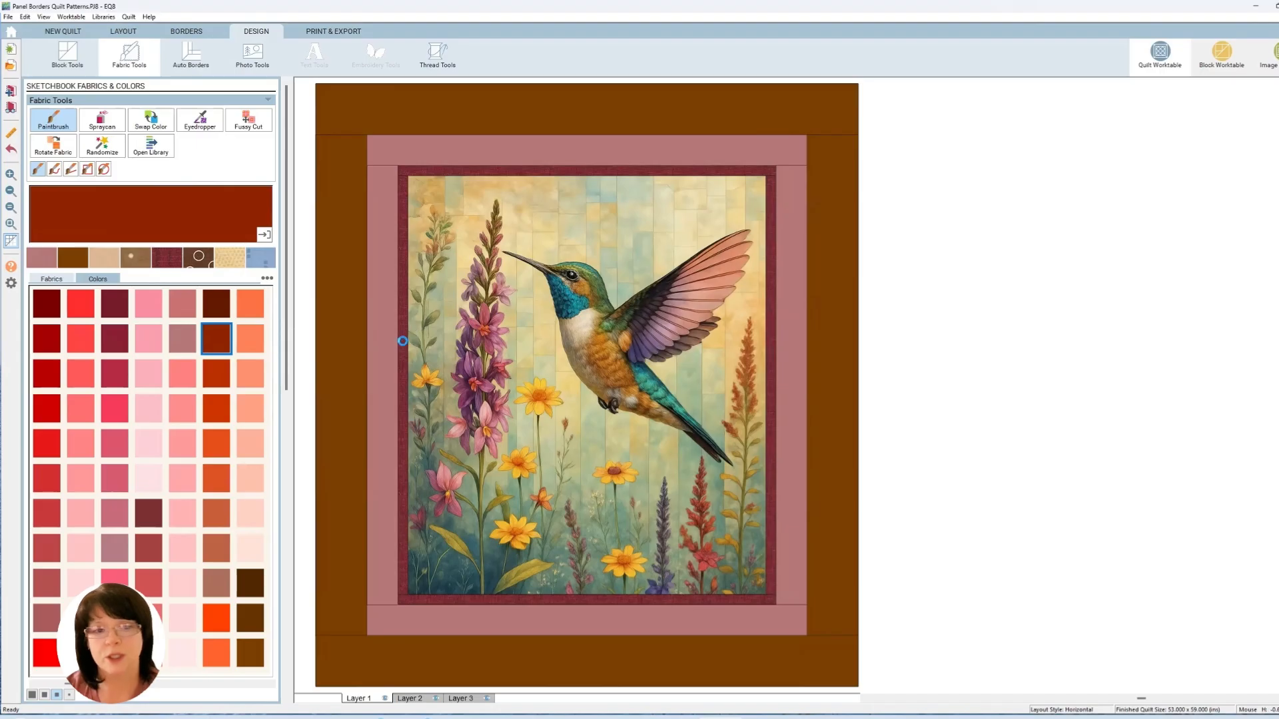
pyautogui.click(403, 343)
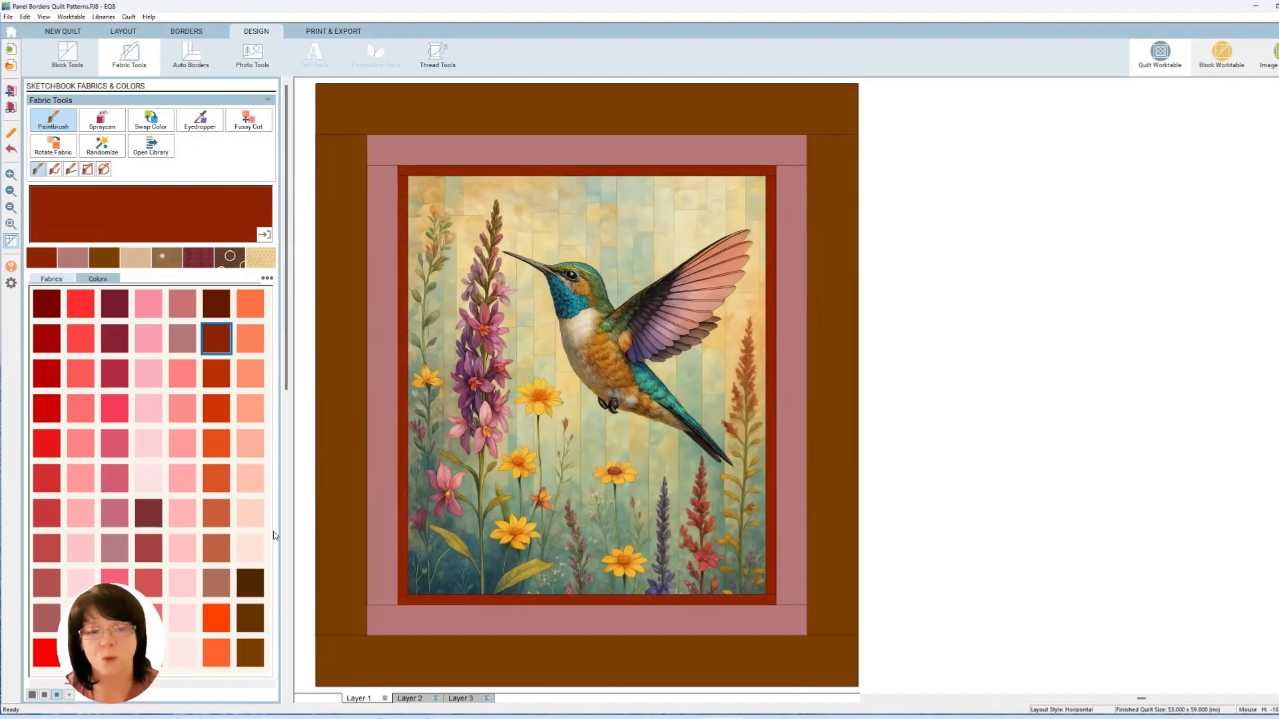
# Step: Try solid slate teal on the outer border and yellow on the middle border, and undo the yellow
pyautogui.scroll(-5, 274, 537)
pyautogui.click(220, 441)
pyautogui.click(356, 588)
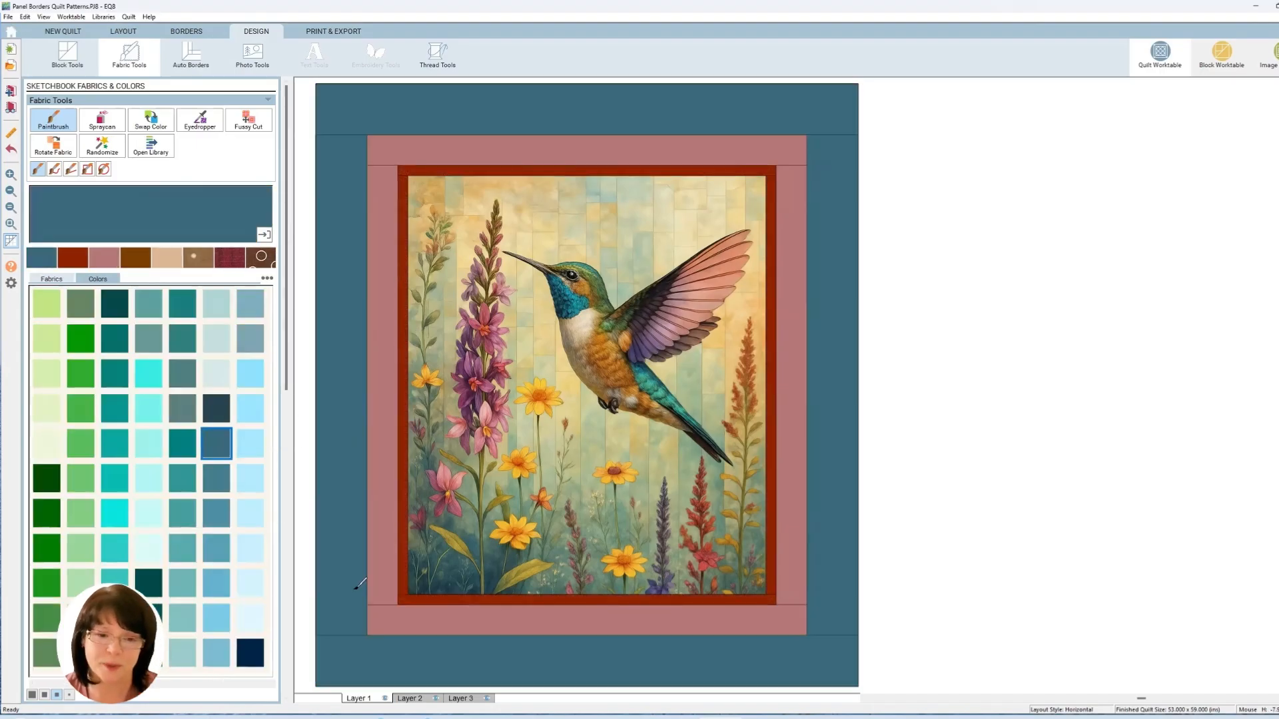
pyautogui.scroll(10, 146, 466)
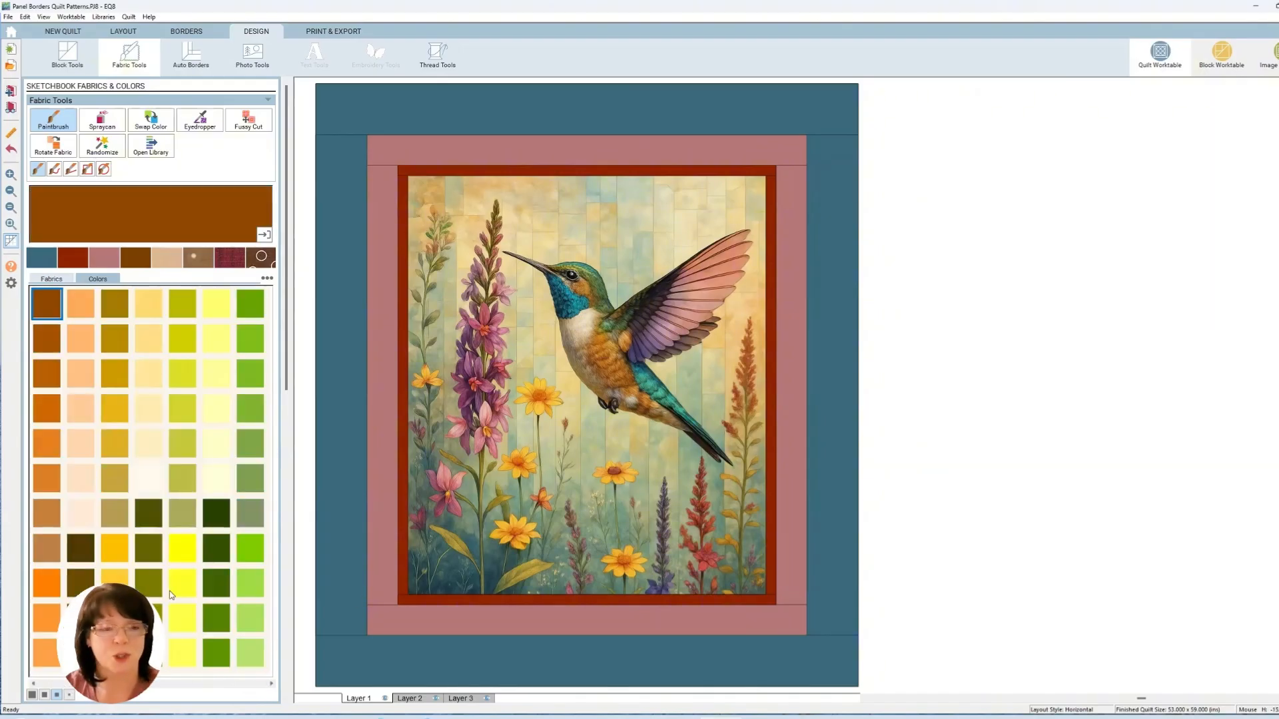
pyautogui.click(115, 582)
pyautogui.click(782, 622)
pyautogui.hotkey('ctrl', 'z')
# Step: Try solid light orange on the inner border and rust red on the middle border
pyautogui.click(45, 651)
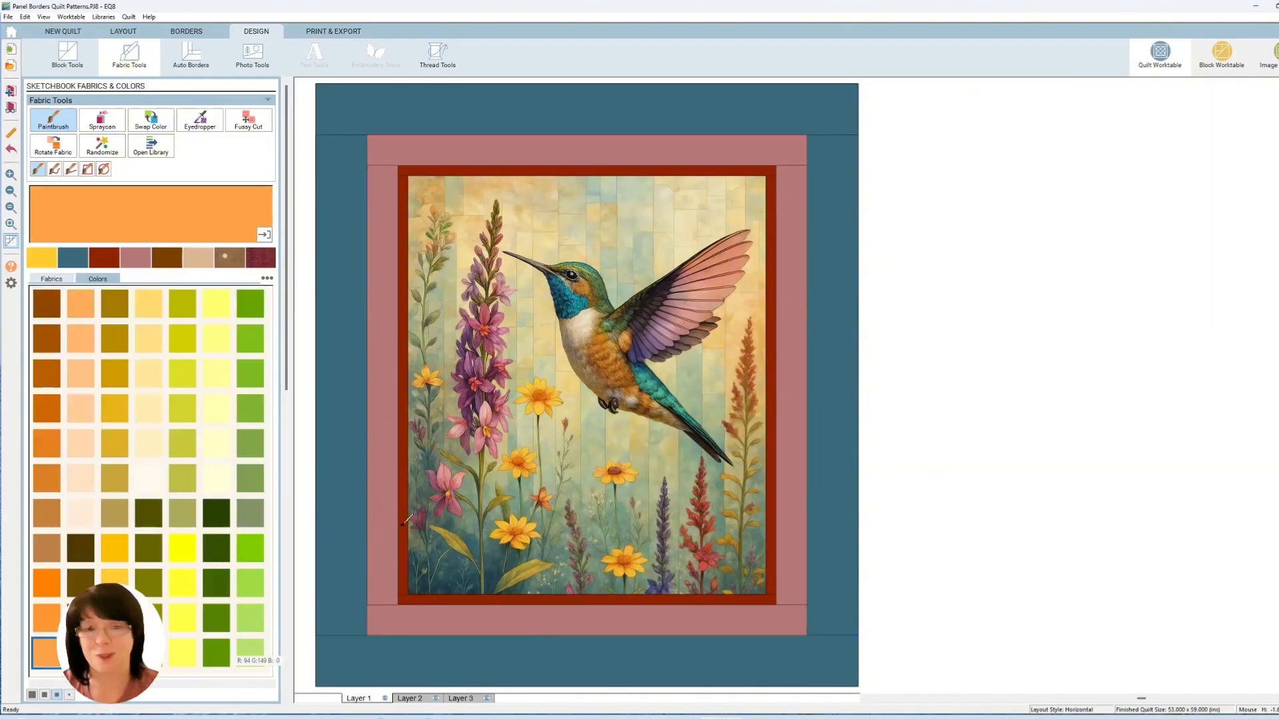
pyautogui.click(401, 552)
pyautogui.click(136, 258)
pyautogui.click(383, 366)
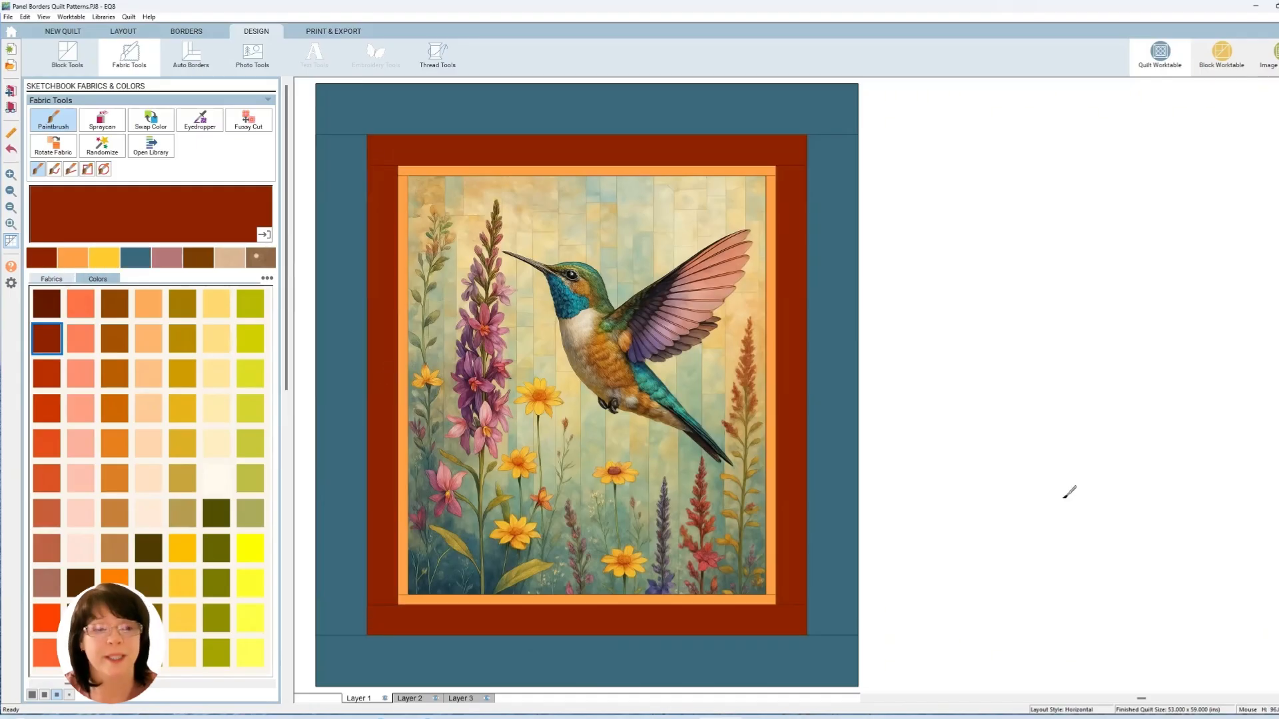
# Step: Try solid pale gray-blue on the middle border and dark blue on the outer border
pyautogui.click(225, 683)
pyautogui.click(225, 683)
pyautogui.click(115, 653)
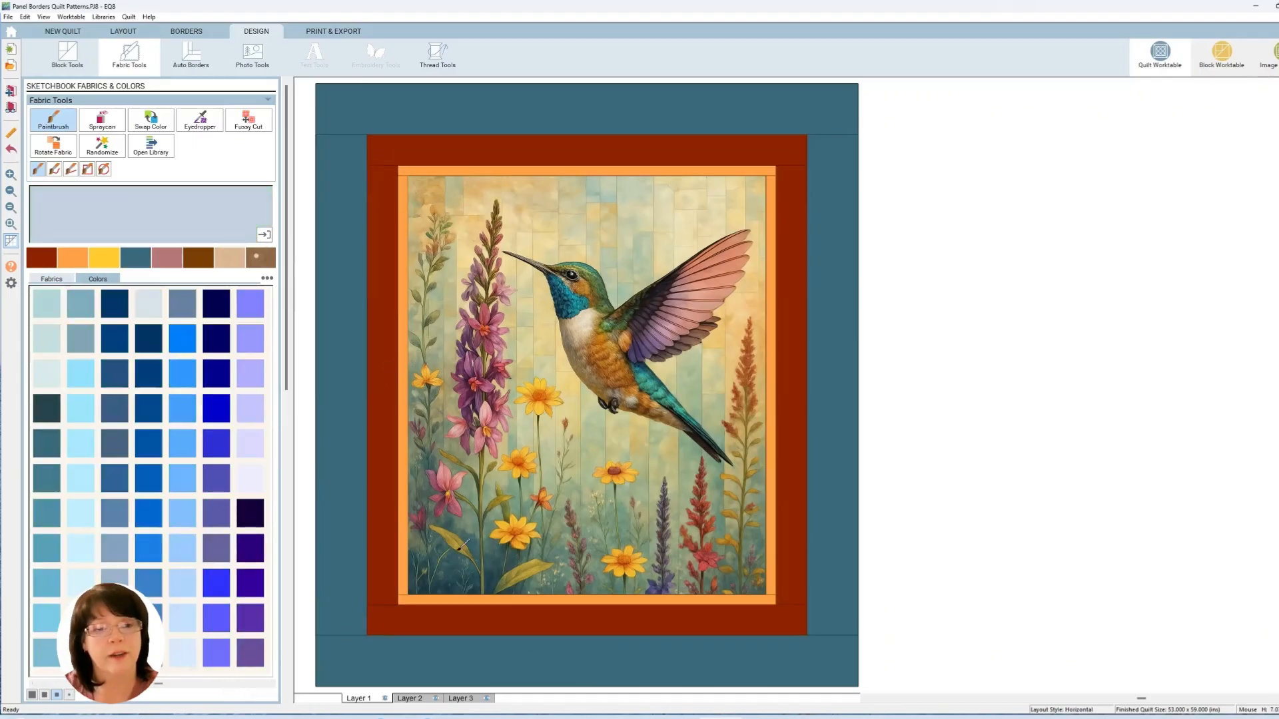
pyautogui.click(382, 580)
pyautogui.click(115, 338)
pyautogui.click(833, 505)
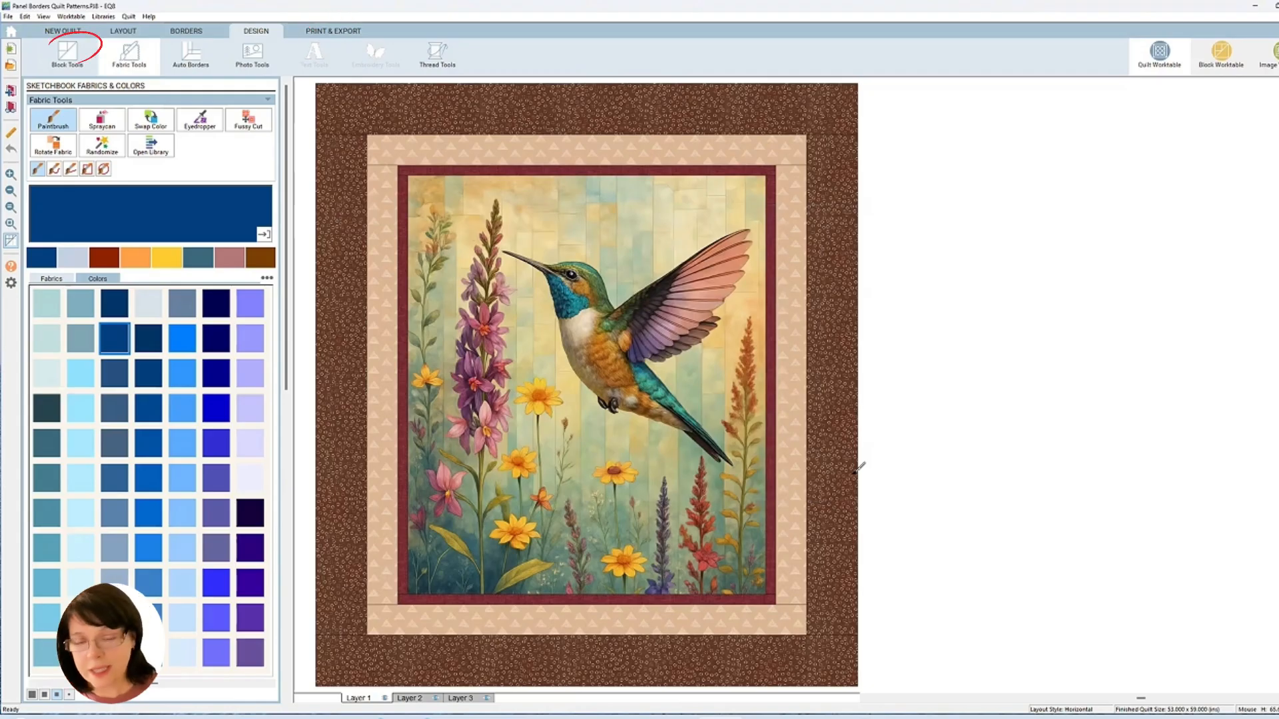
# Step: Preview the quilt's printable fabric yardage estimates, and close the yardage settings without printing
pyautogui.click(333, 32)
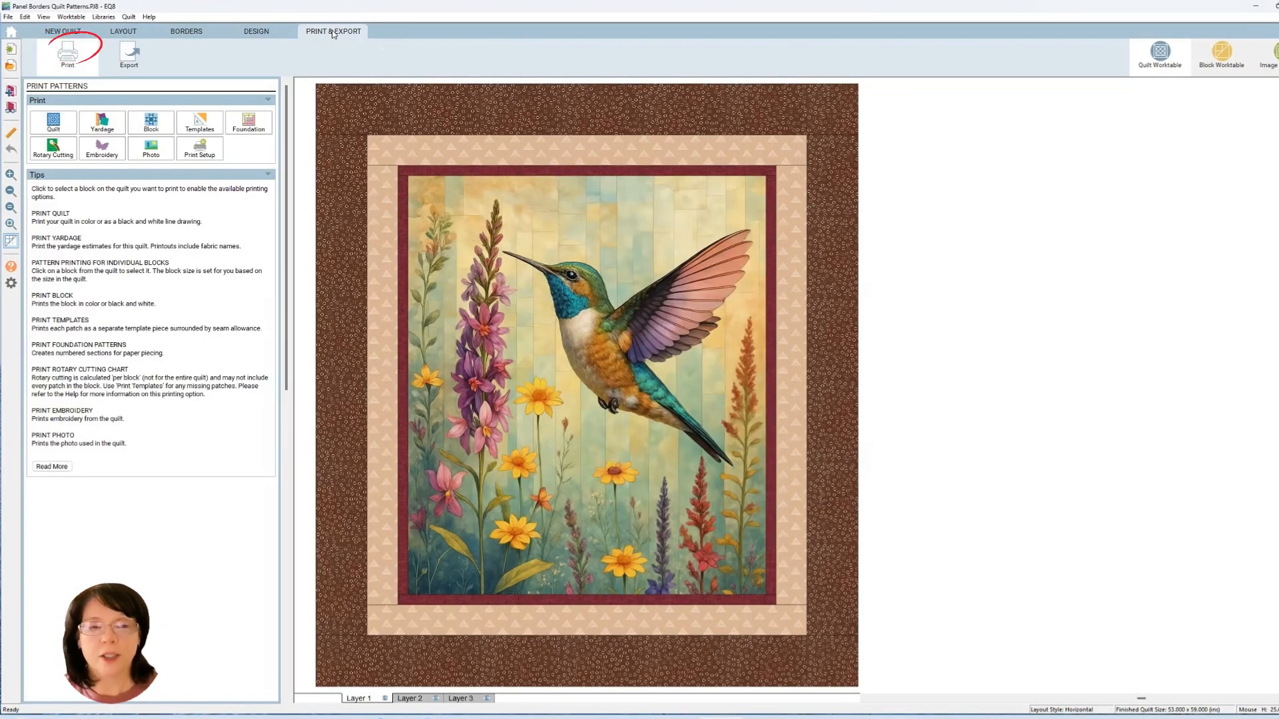
pyautogui.click(104, 124)
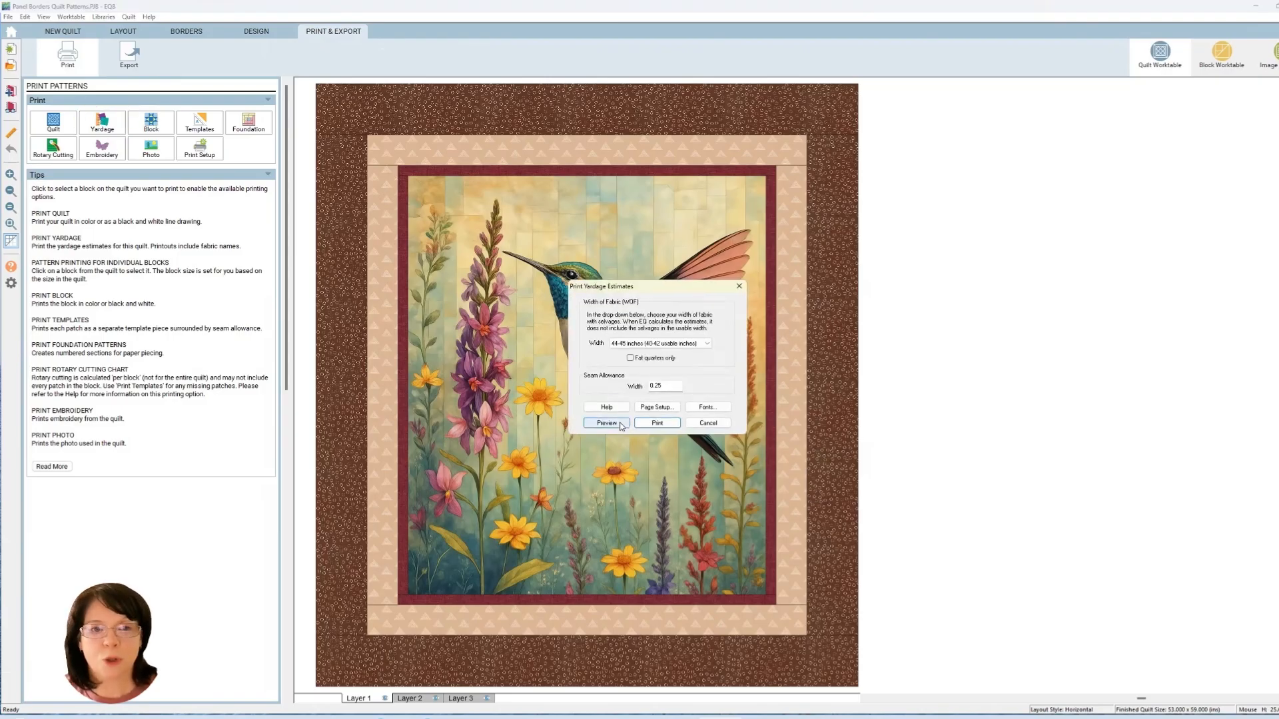
pyautogui.click(620, 424)
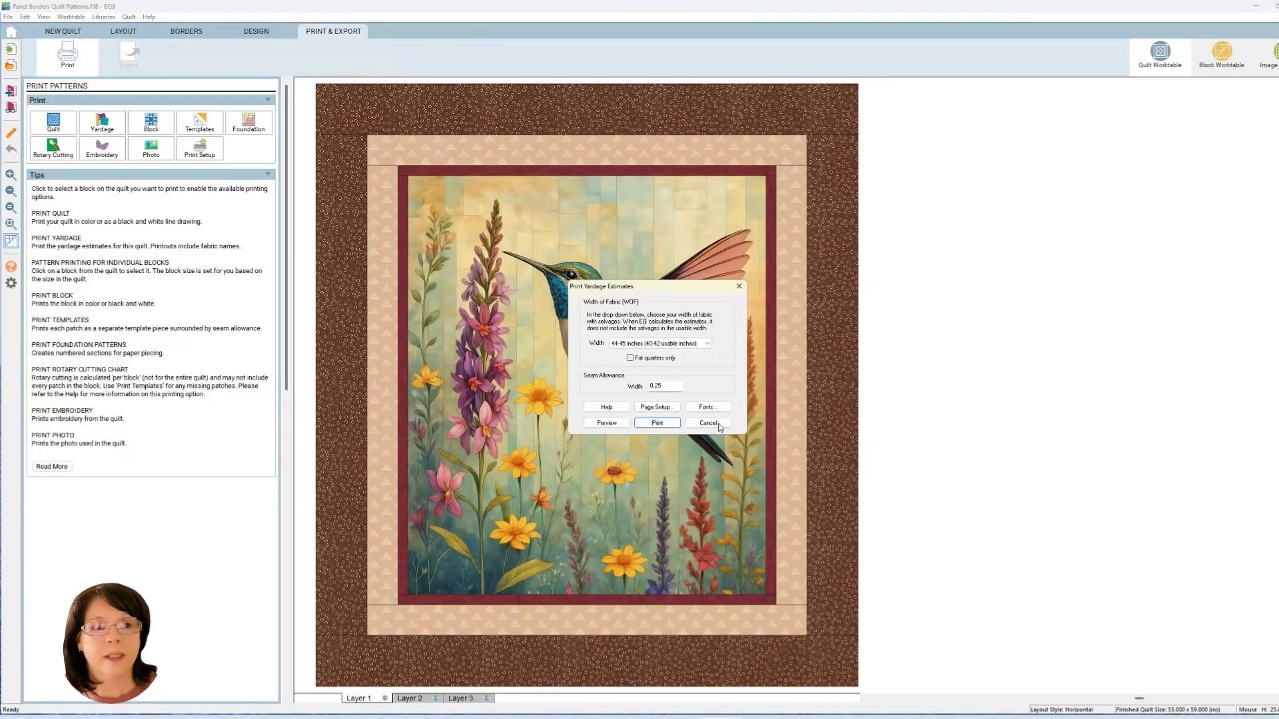
pyautogui.click(719, 424)
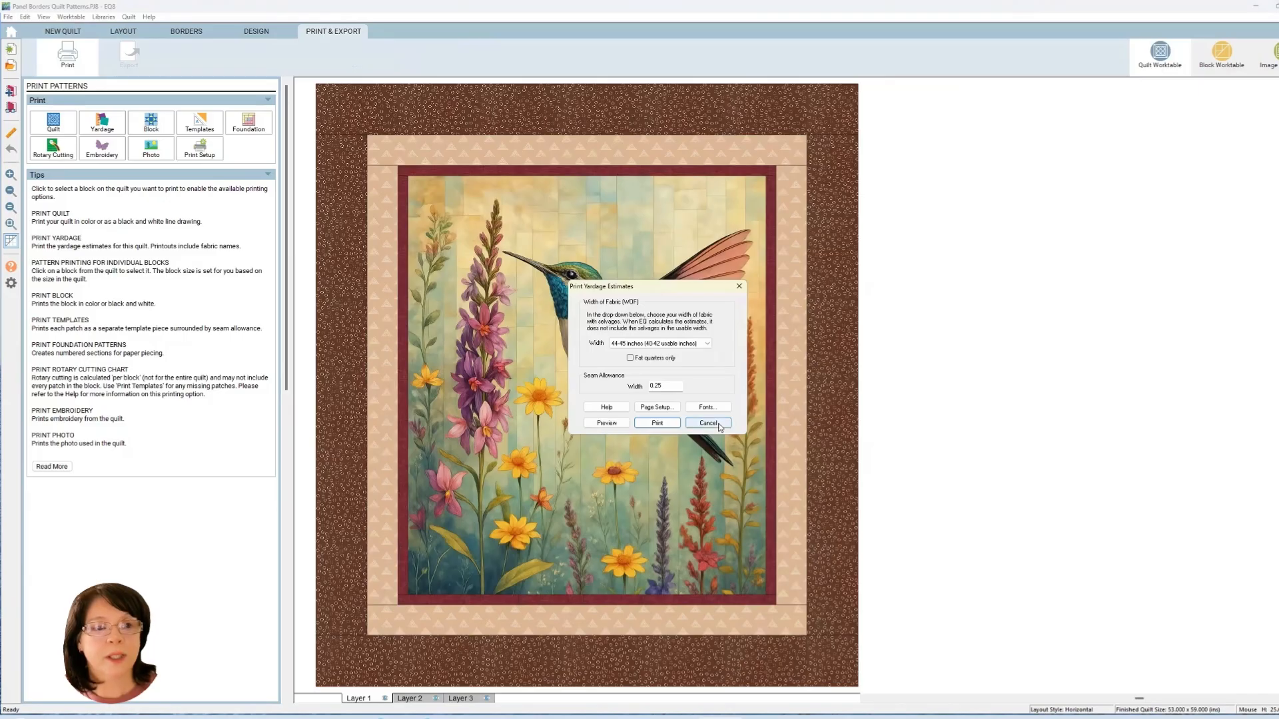
# Step: Preview the rotary cutting chart for the top strip of the outer border, and close it without printing
pyautogui.click(353, 111)
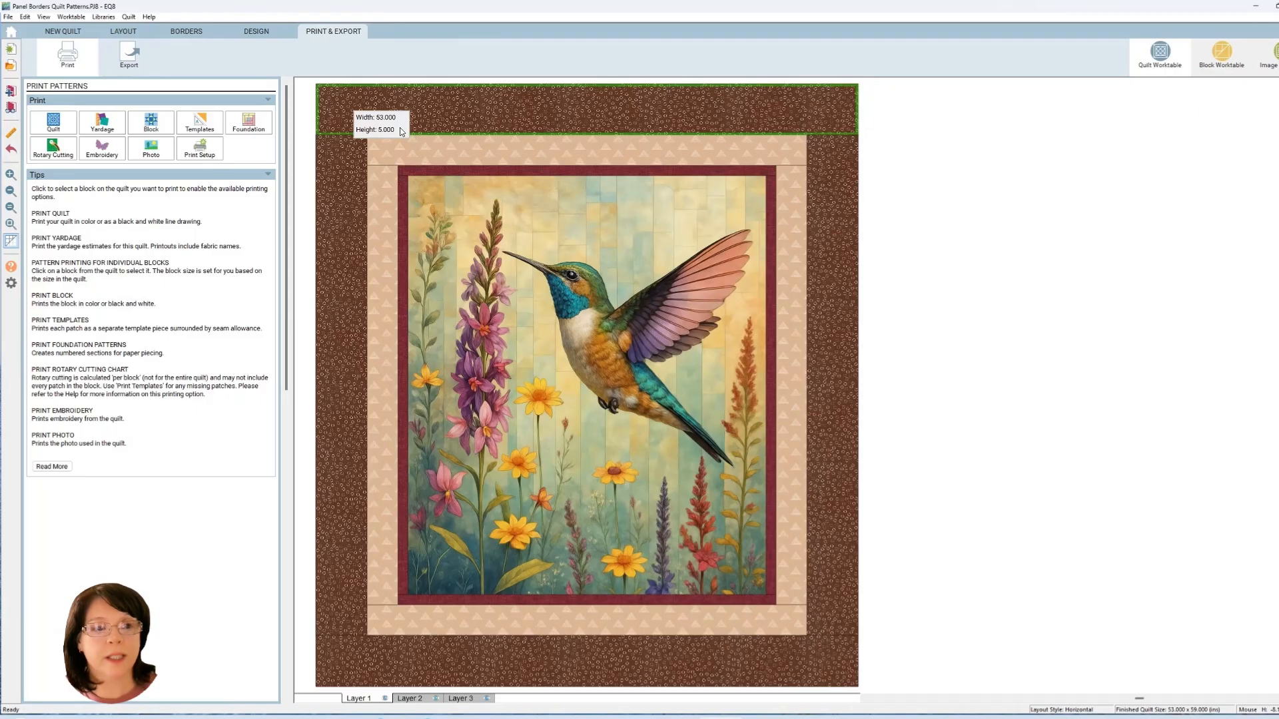
pyautogui.click(56, 148)
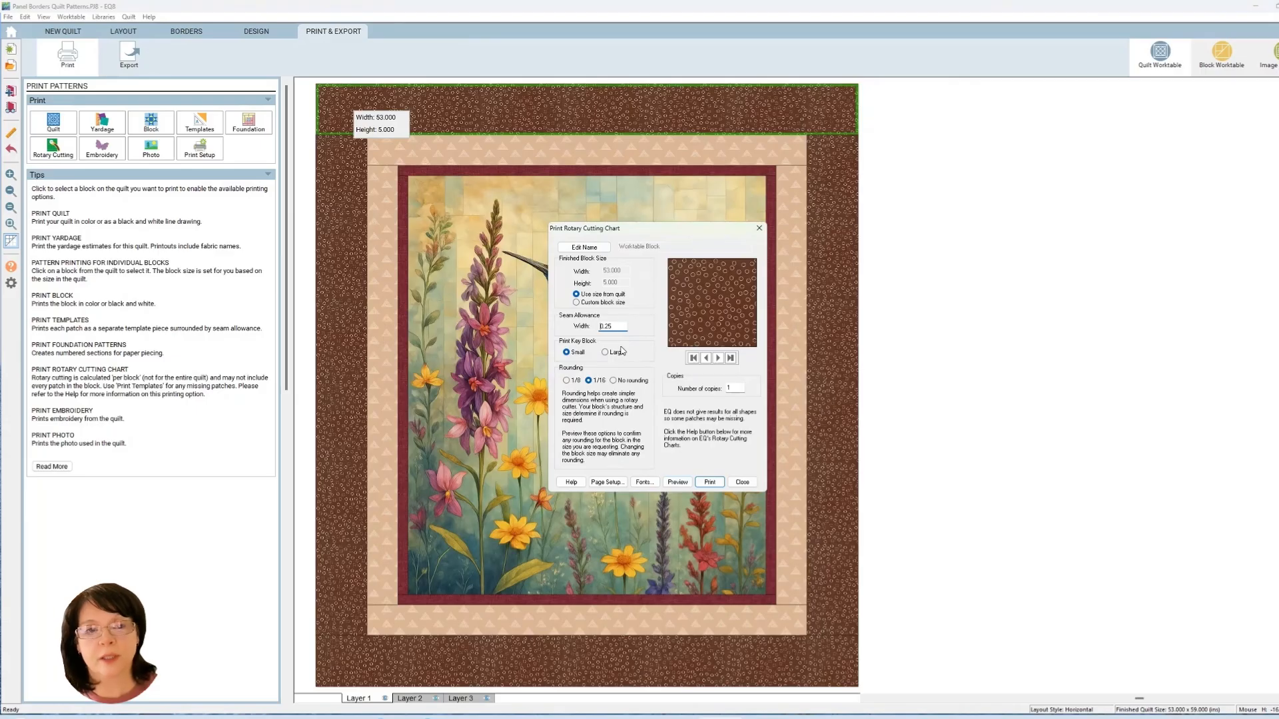
pyautogui.click(677, 481)
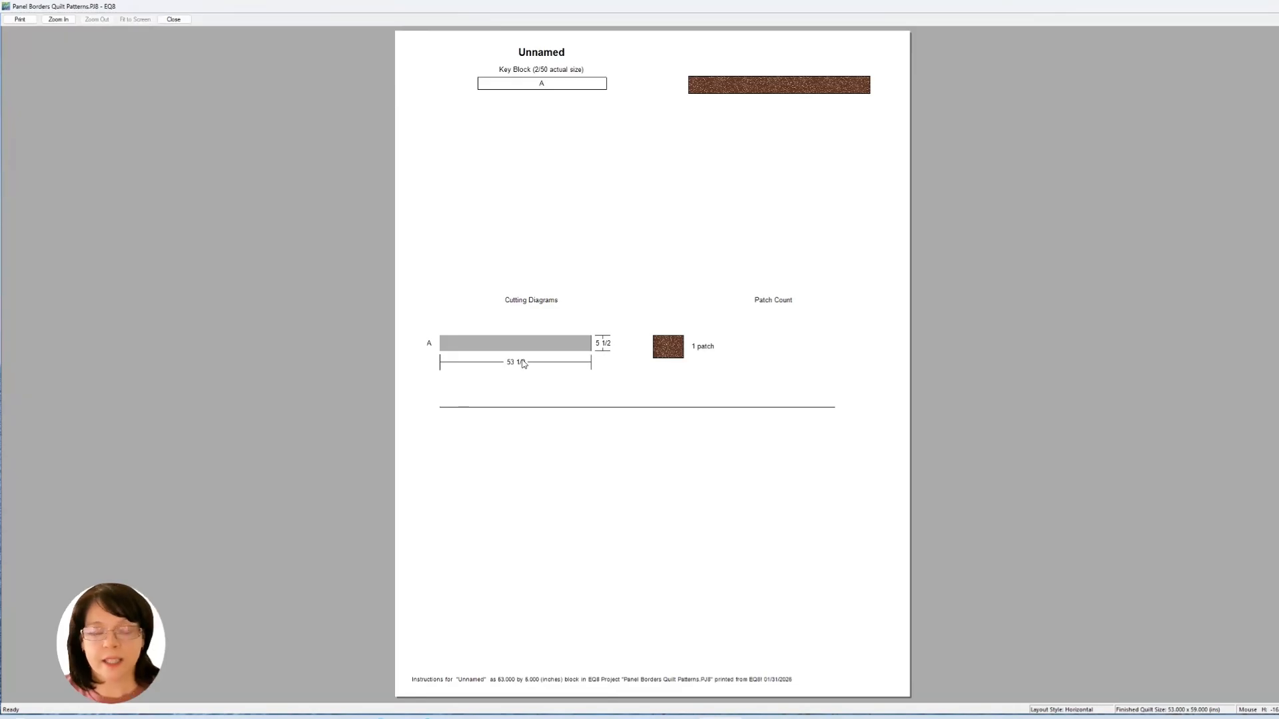
pyautogui.click(173, 23)
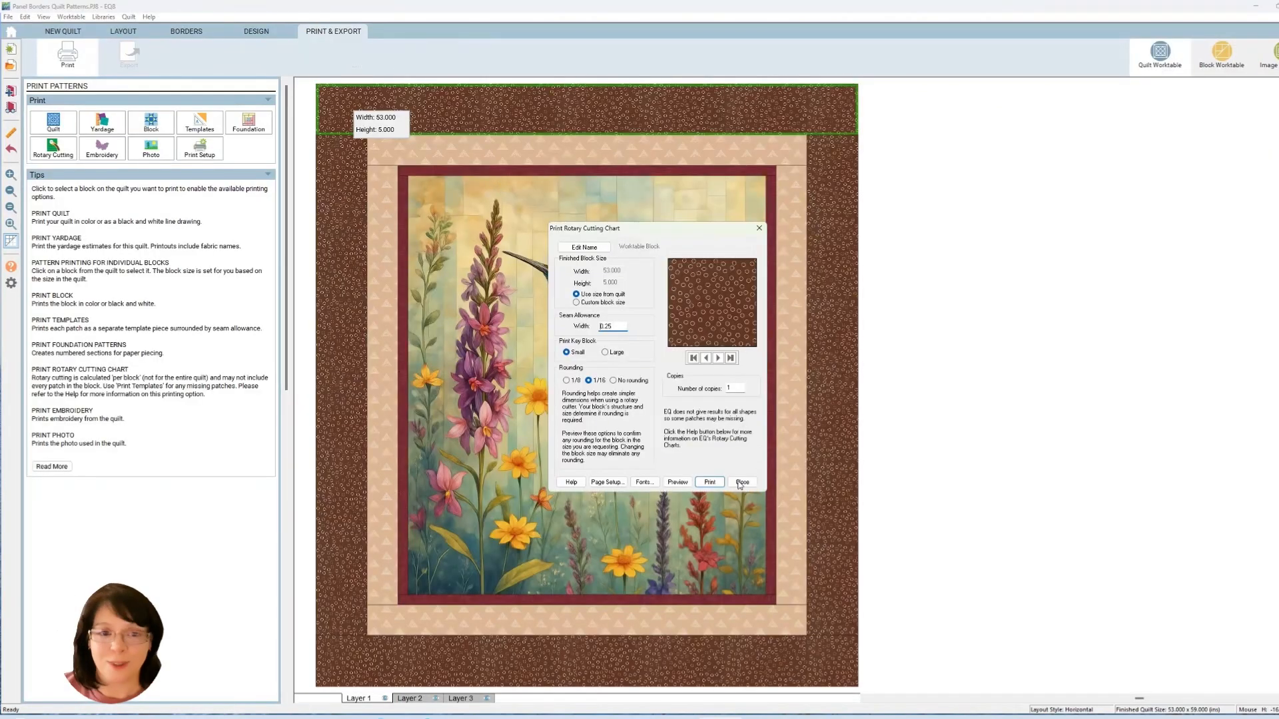
pyautogui.press('Escape')
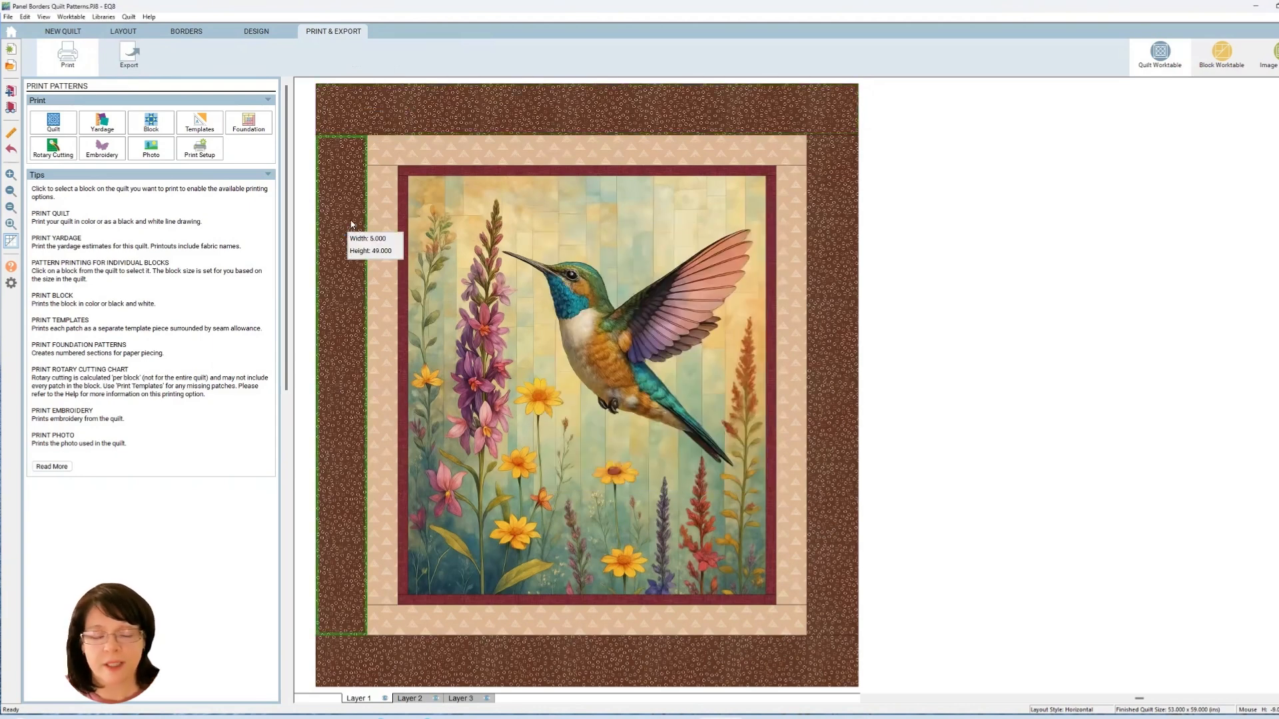
# Step: Preview the rotary cutting chart for the left strip of the outer border, and close it without printing
pyautogui.click(57, 153)
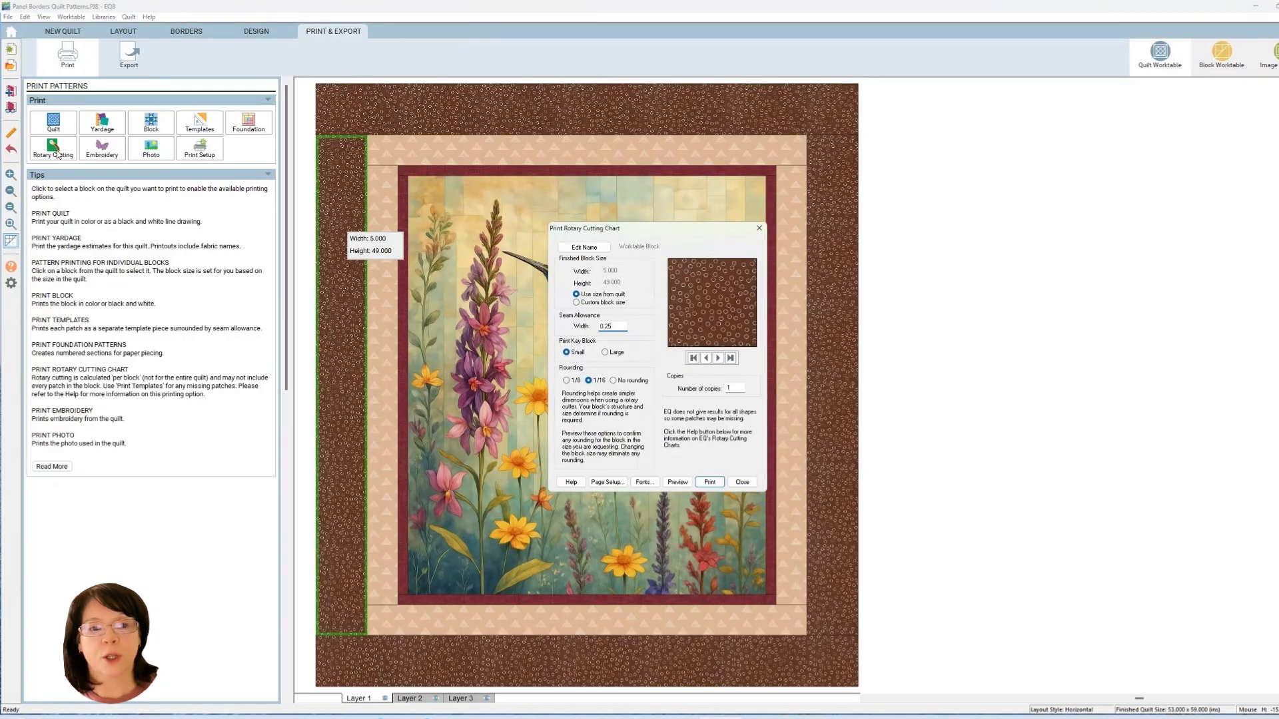
pyautogui.click(674, 483)
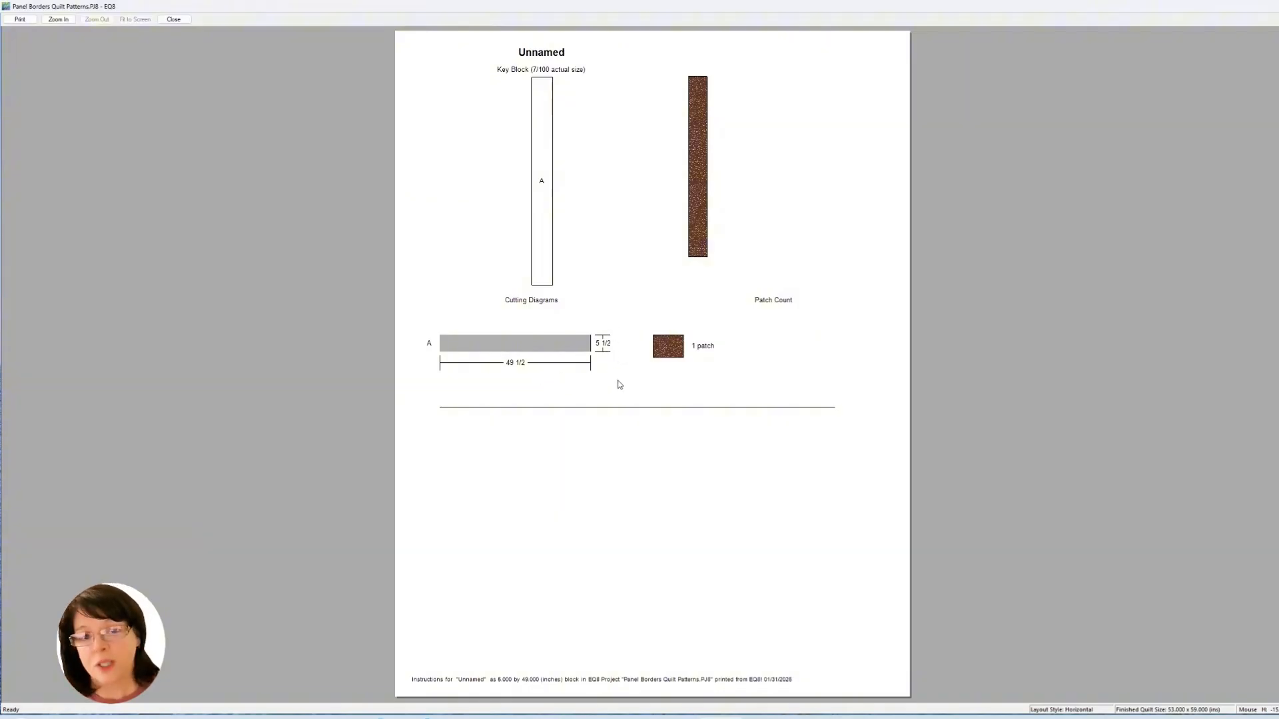
pyautogui.click(175, 21)
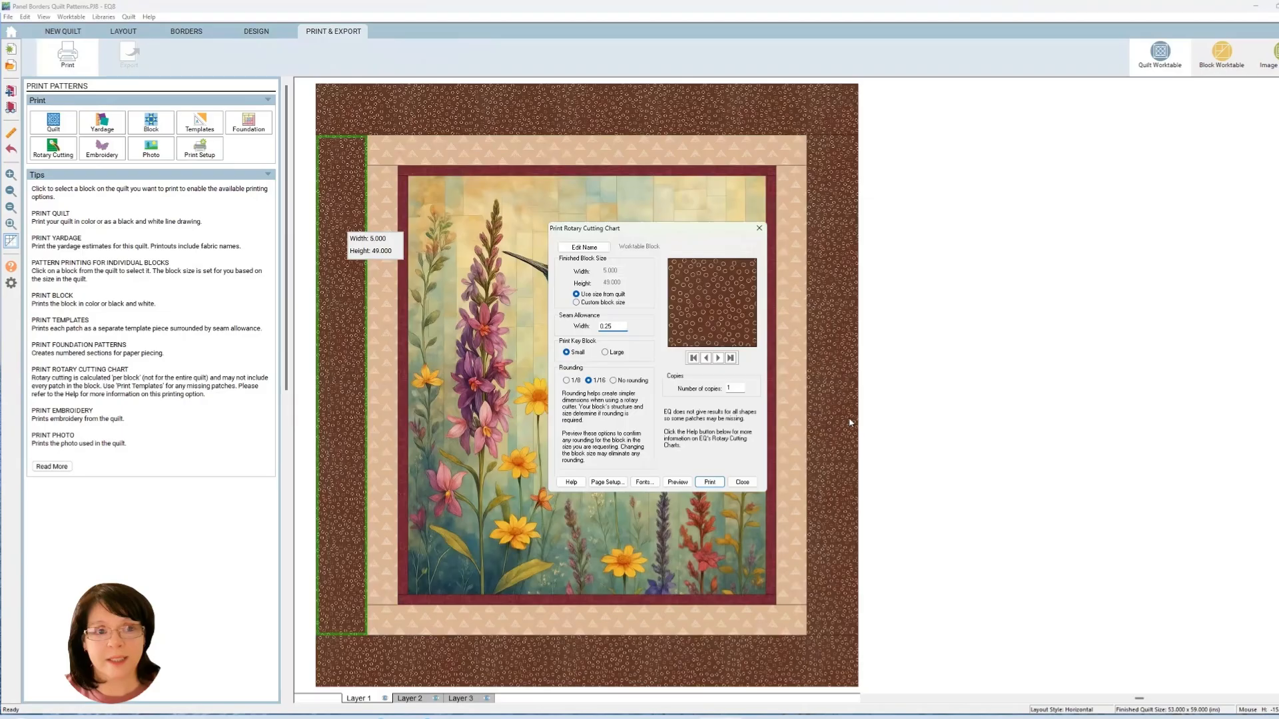
pyautogui.click(751, 484)
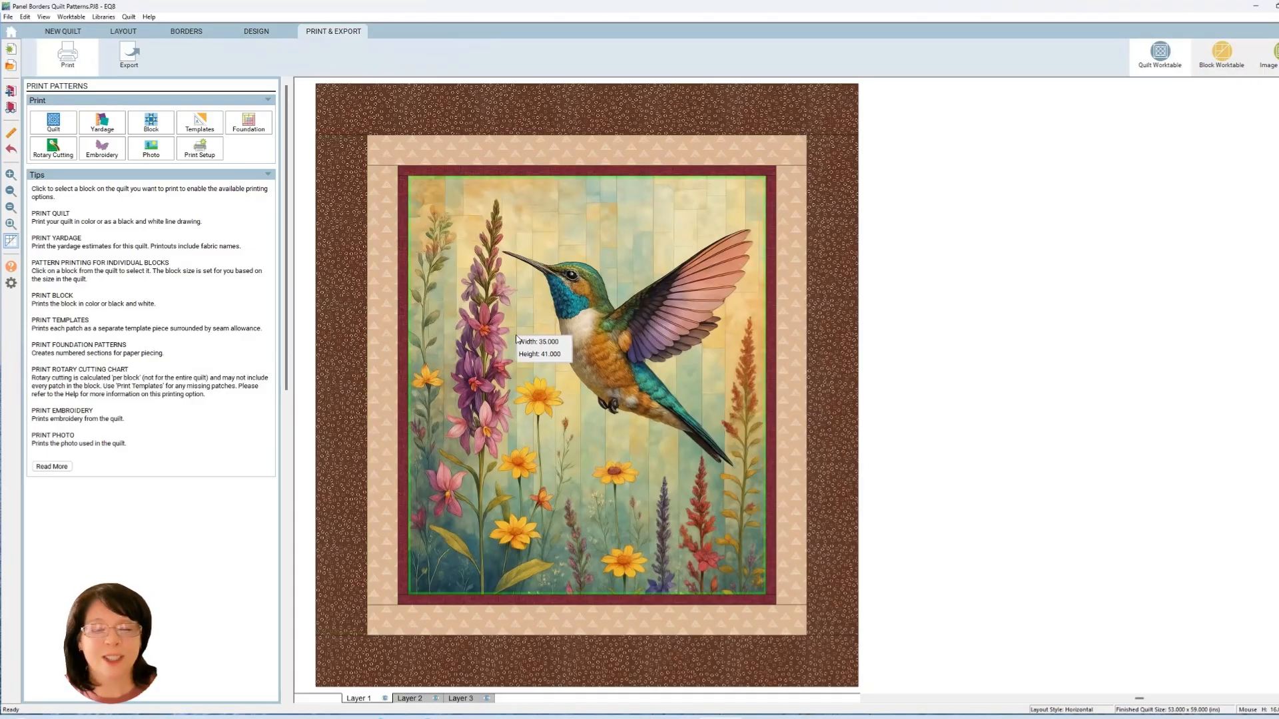
# Step: Preview the quilt printout in the Showing fabrics style, and close the preview
pyautogui.click(56, 126)
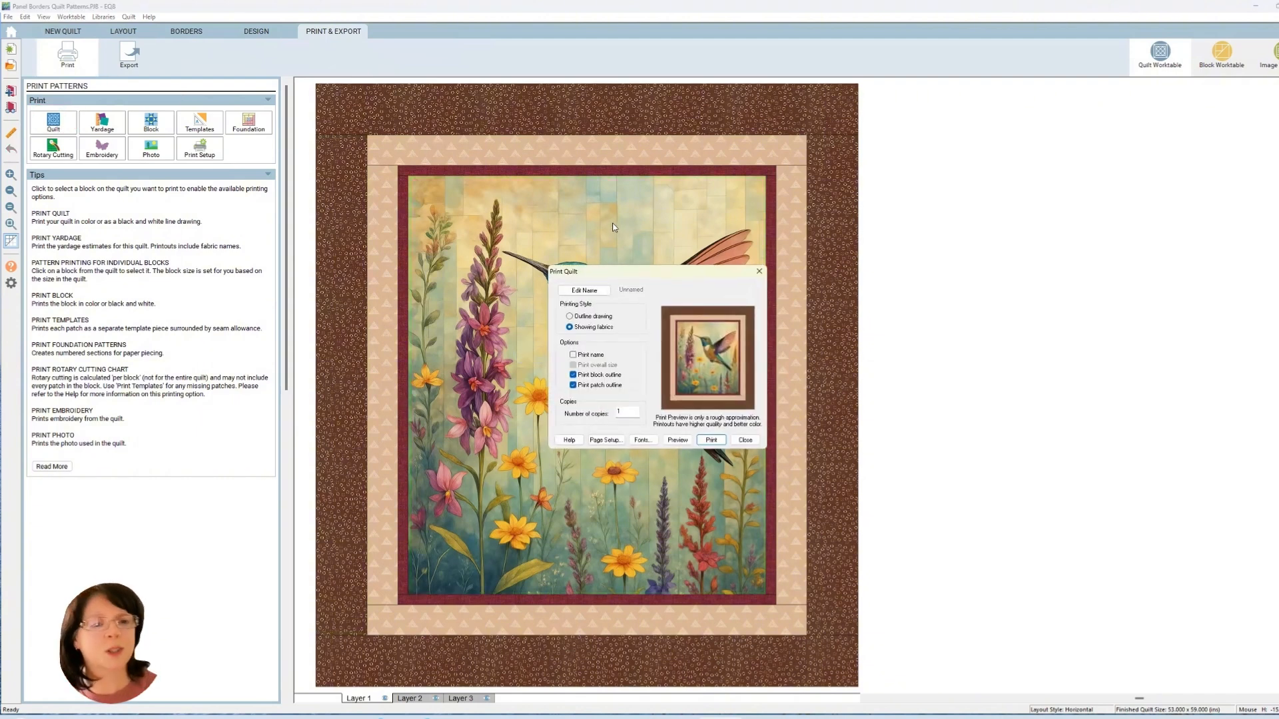
pyautogui.click(679, 442)
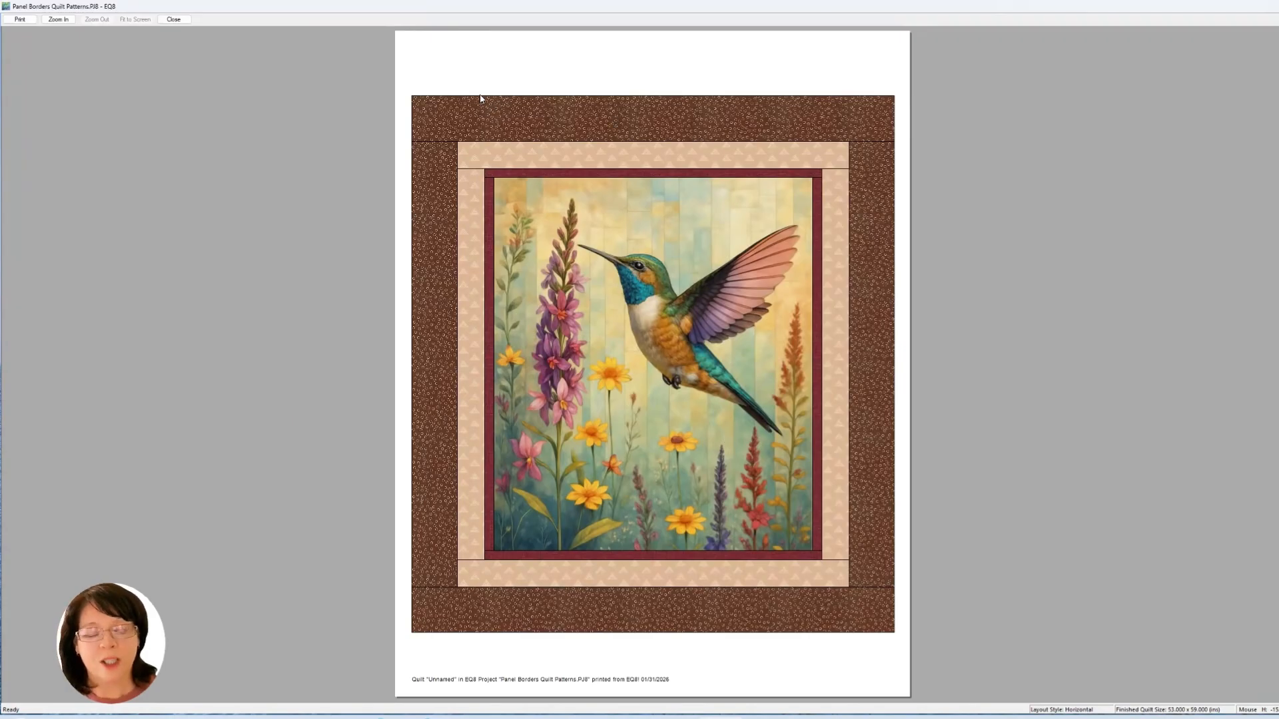
pyautogui.click(172, 19)
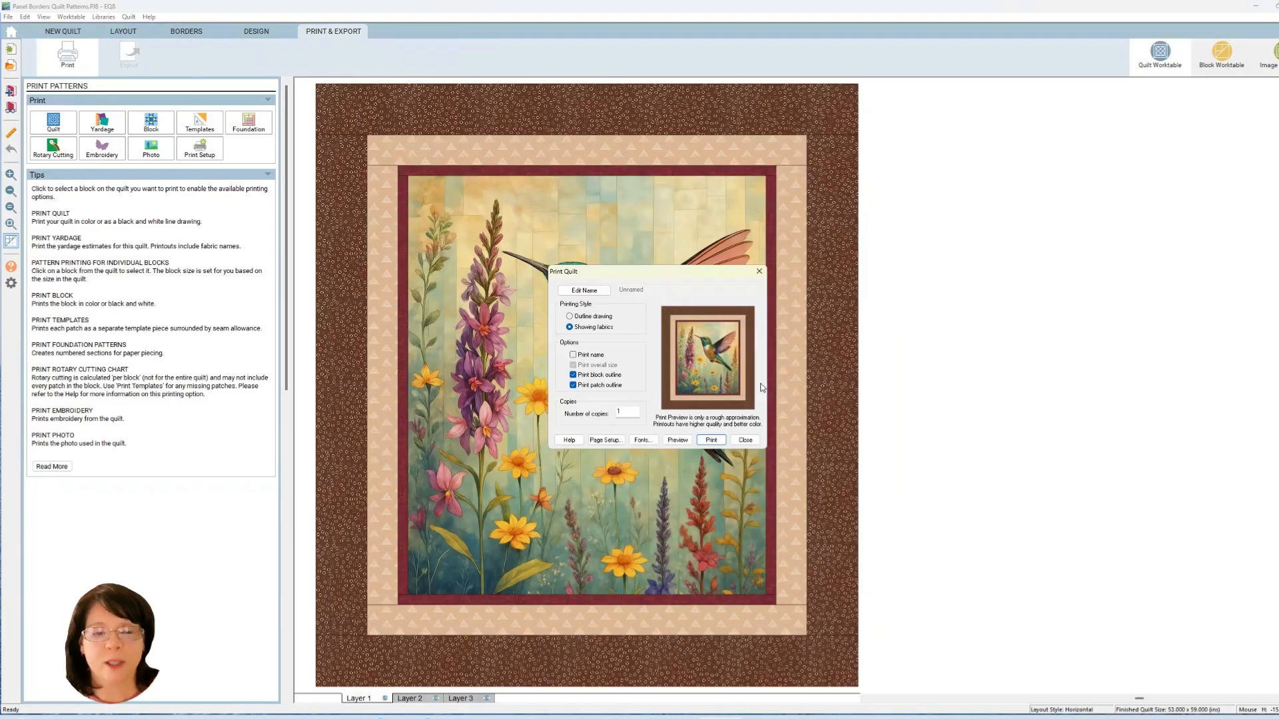
# Step: Preview the quilt printout as an outline drawing, and close the quilt print settings without printing
pyautogui.click(604, 317)
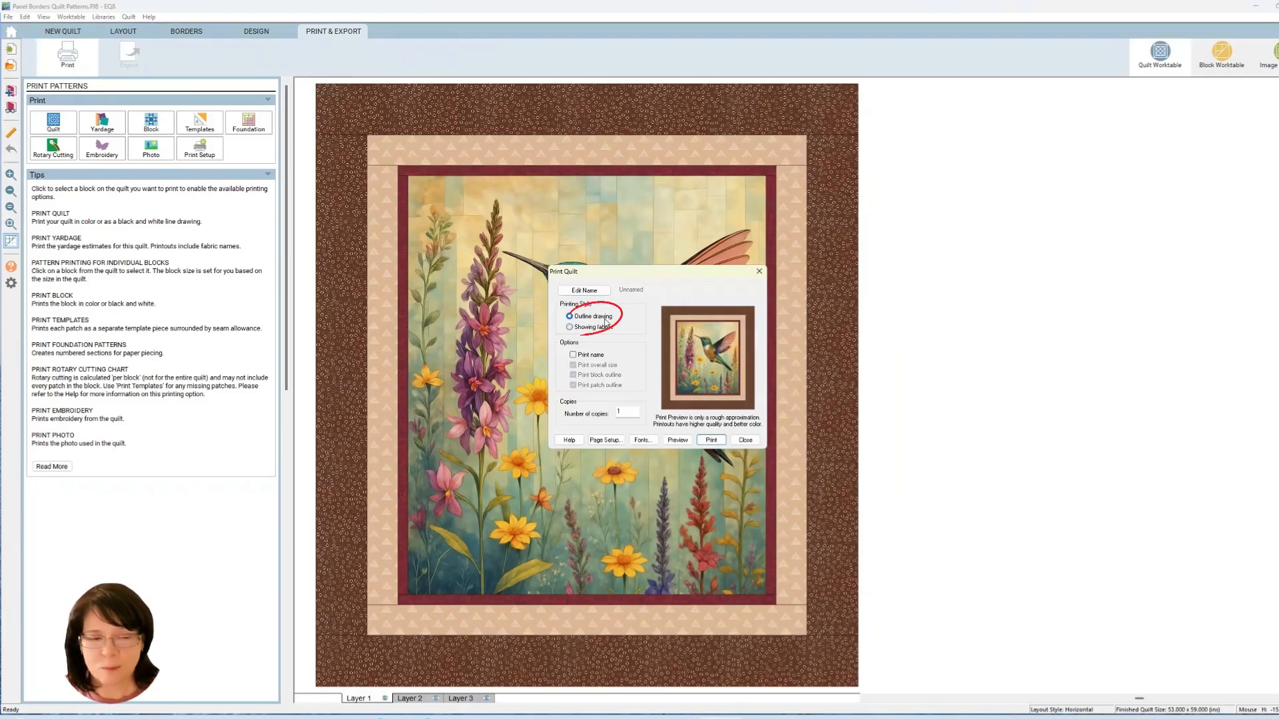
pyautogui.click(677, 441)
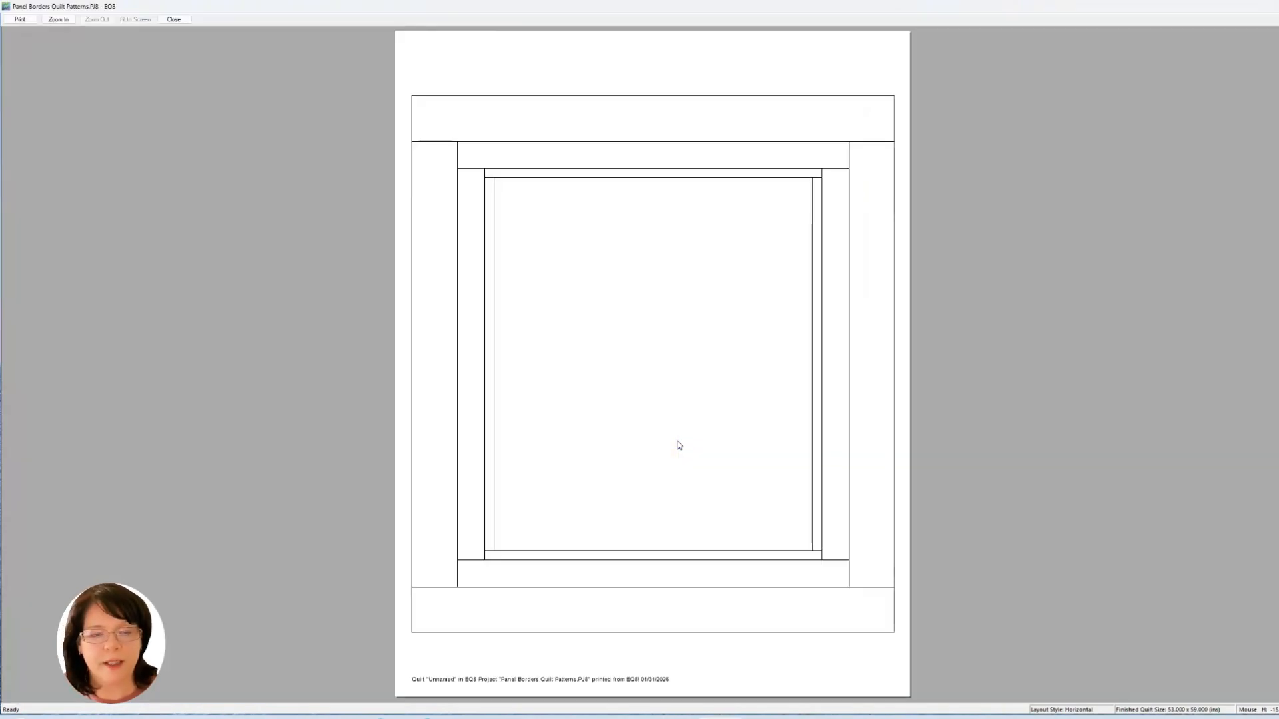
pyautogui.click(175, 20)
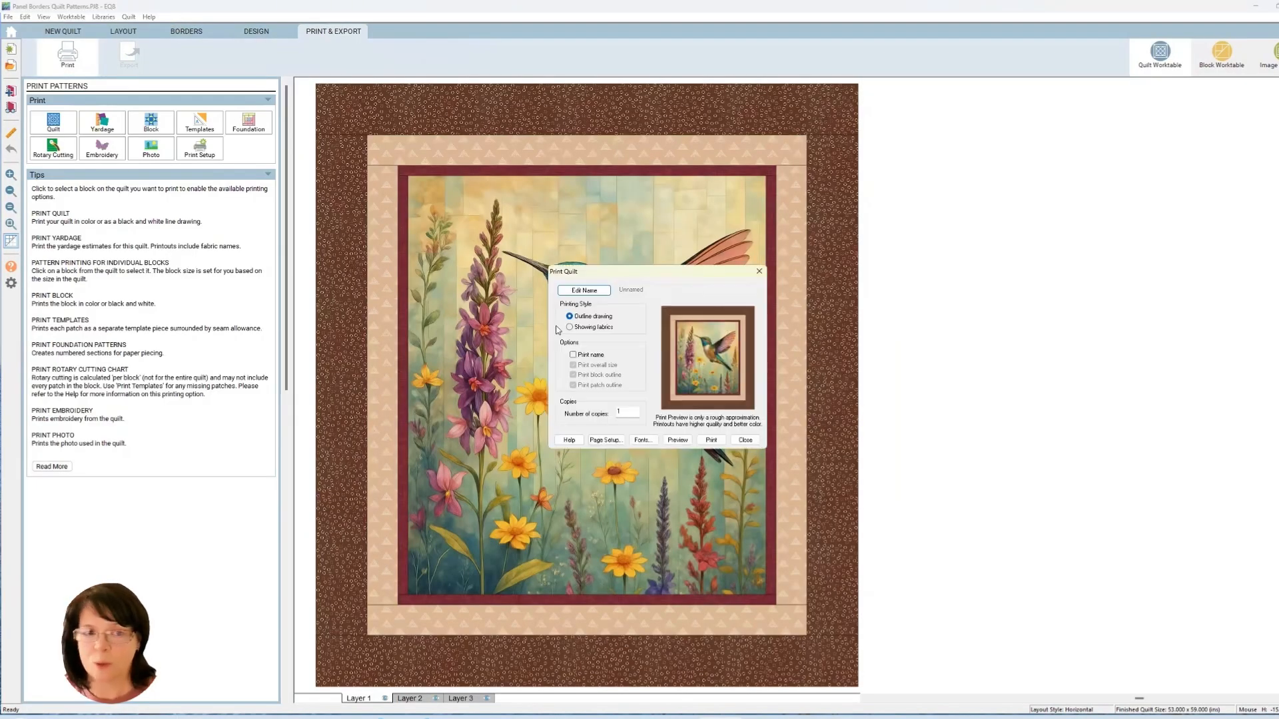
pyautogui.press('Escape')
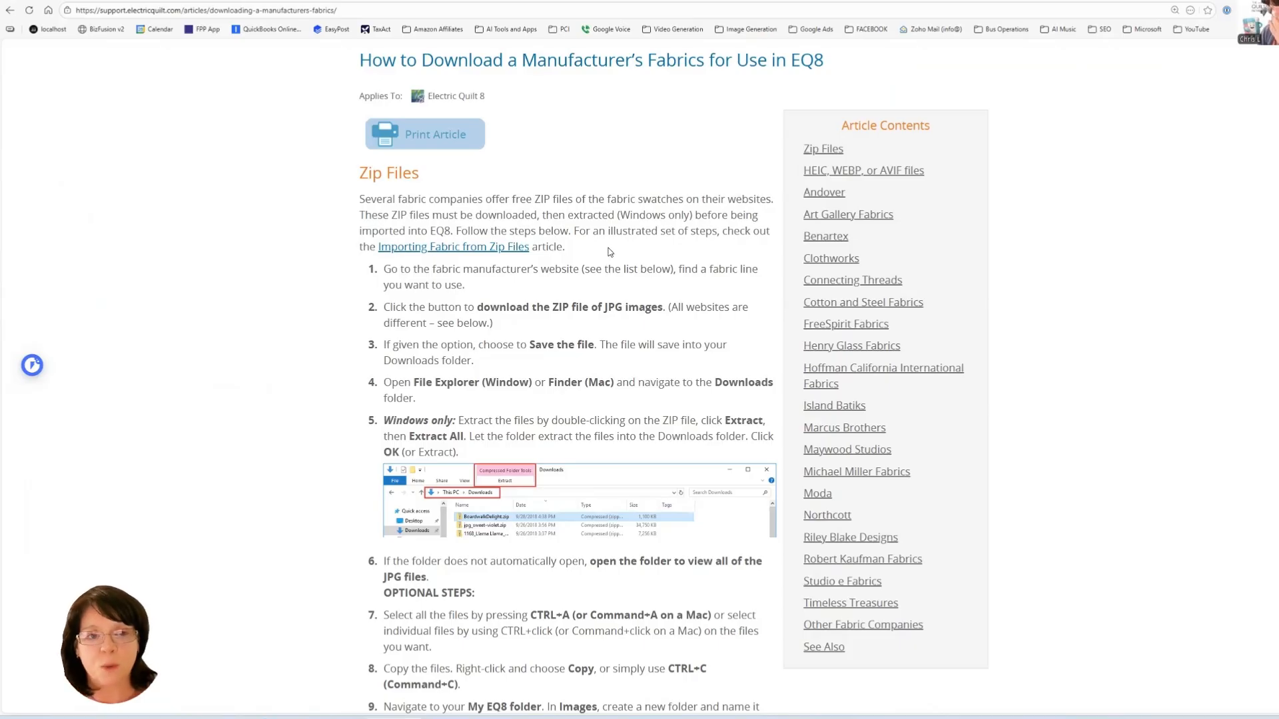
# Step: In the browser, go to the Hoffman California International Fabrics section of the EQ8 article on downloading manufacturers' fabrics
pyautogui.click(363, 10)
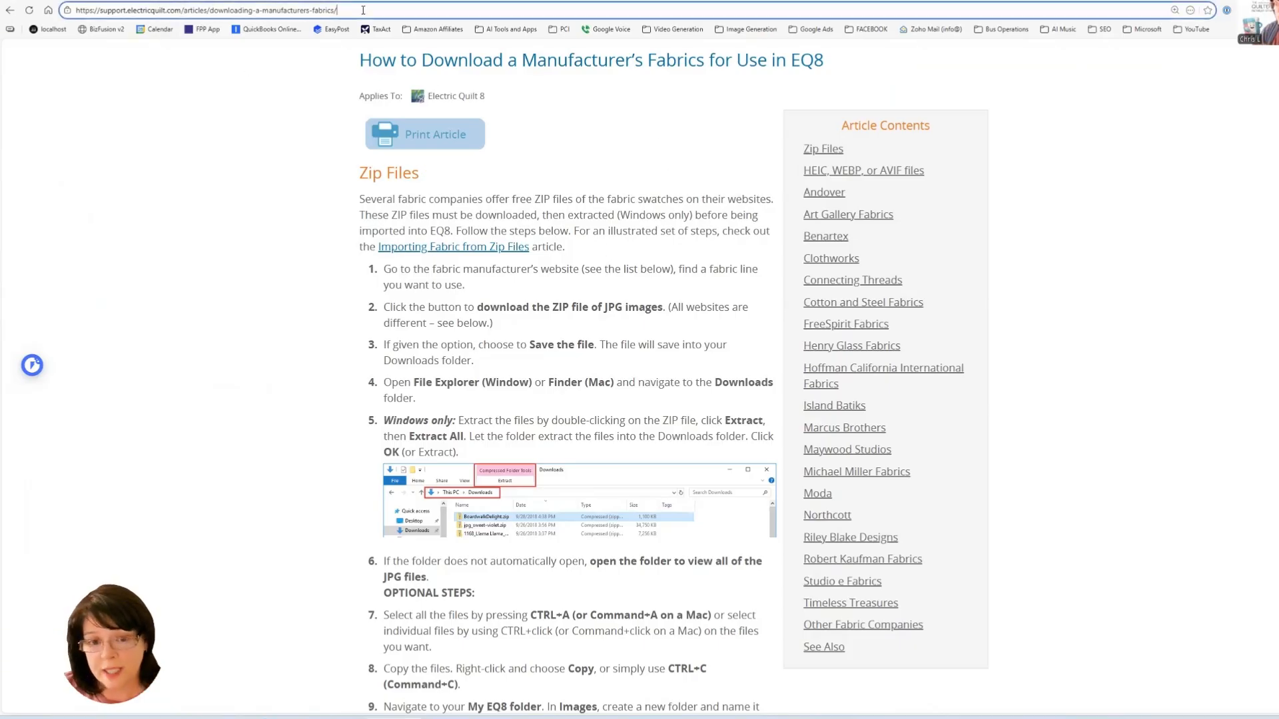
pyautogui.hotkey('ctrl', 'a')
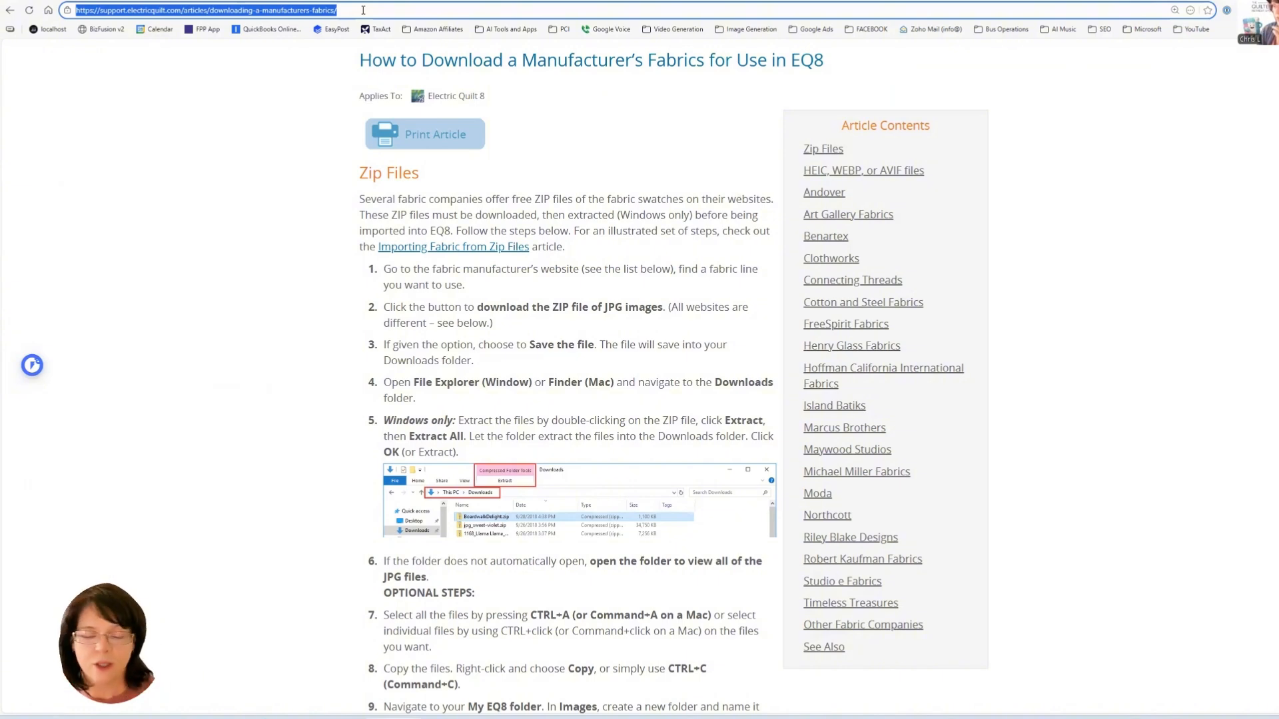
pyautogui.click(261, 223)
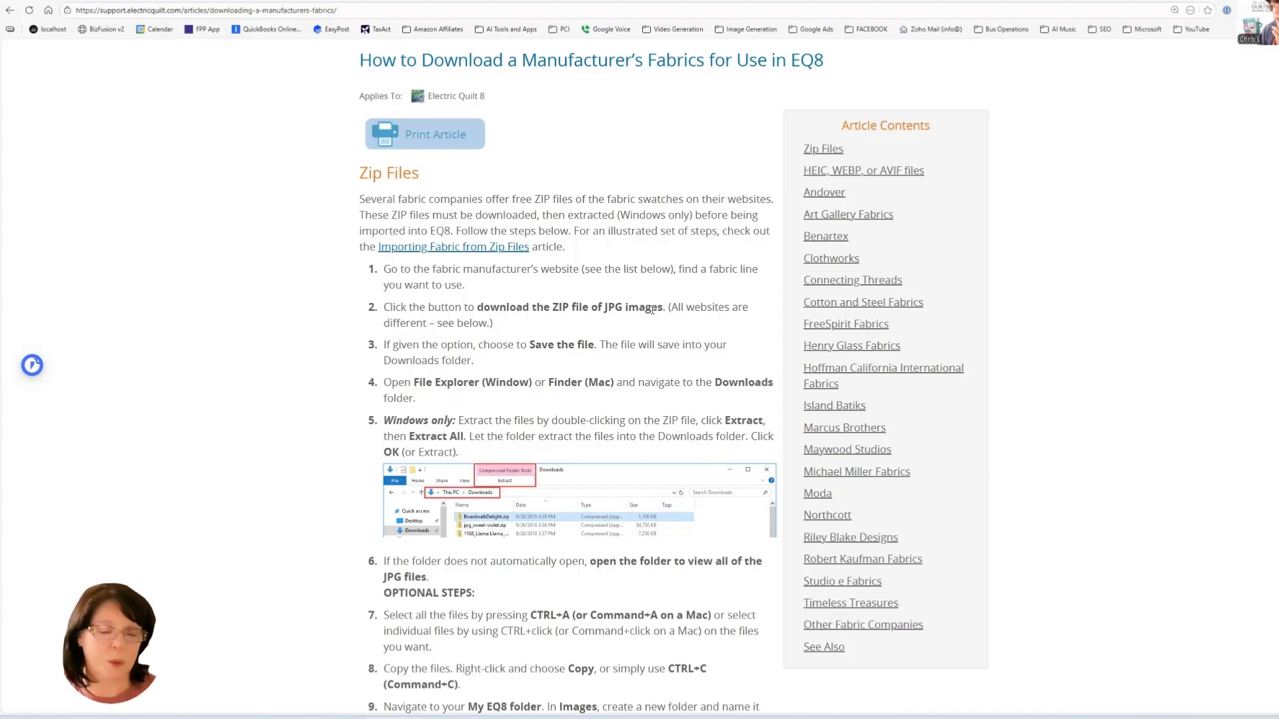
pyautogui.scroll(-1, 661, 369)
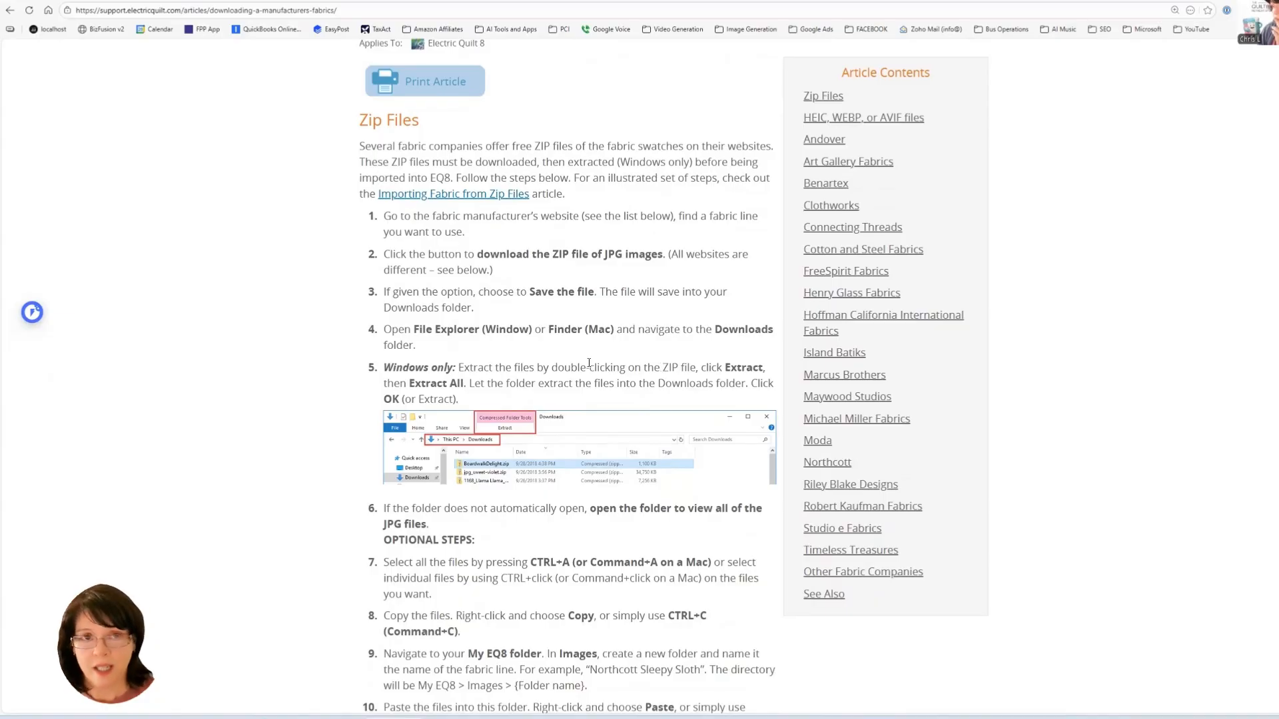
pyautogui.scroll(-1, 590, 367)
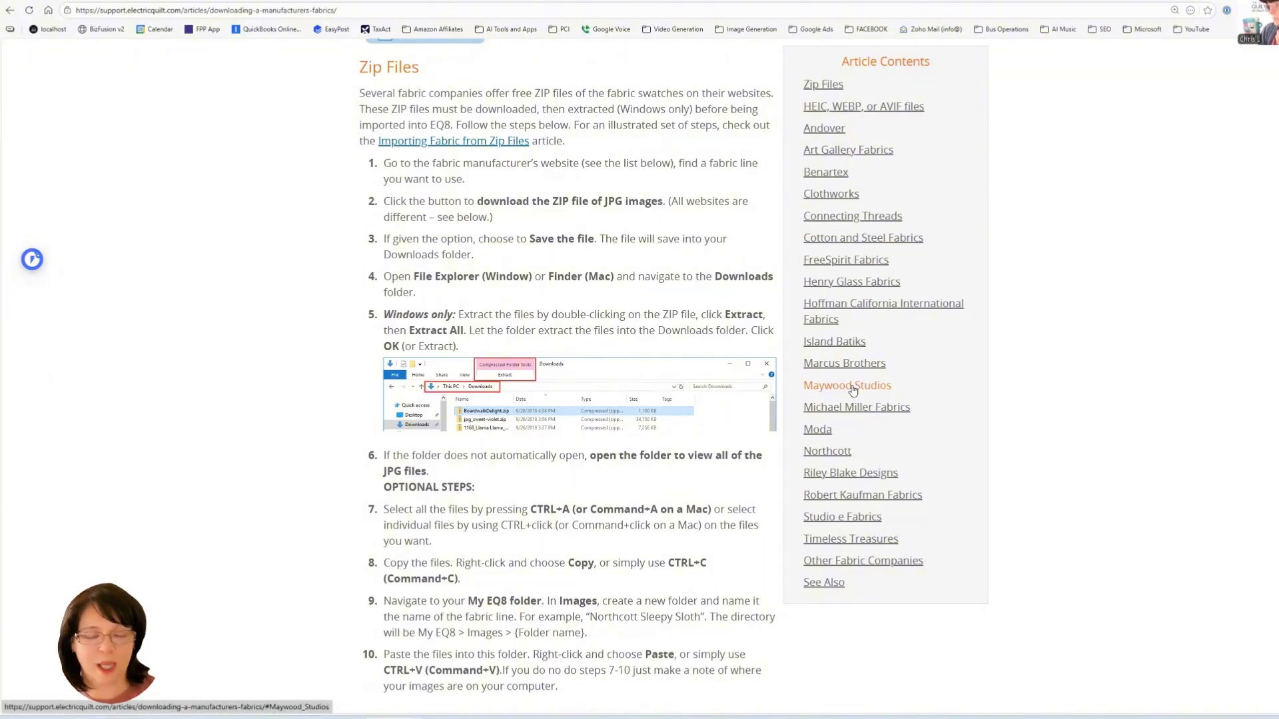
pyautogui.click(838, 309)
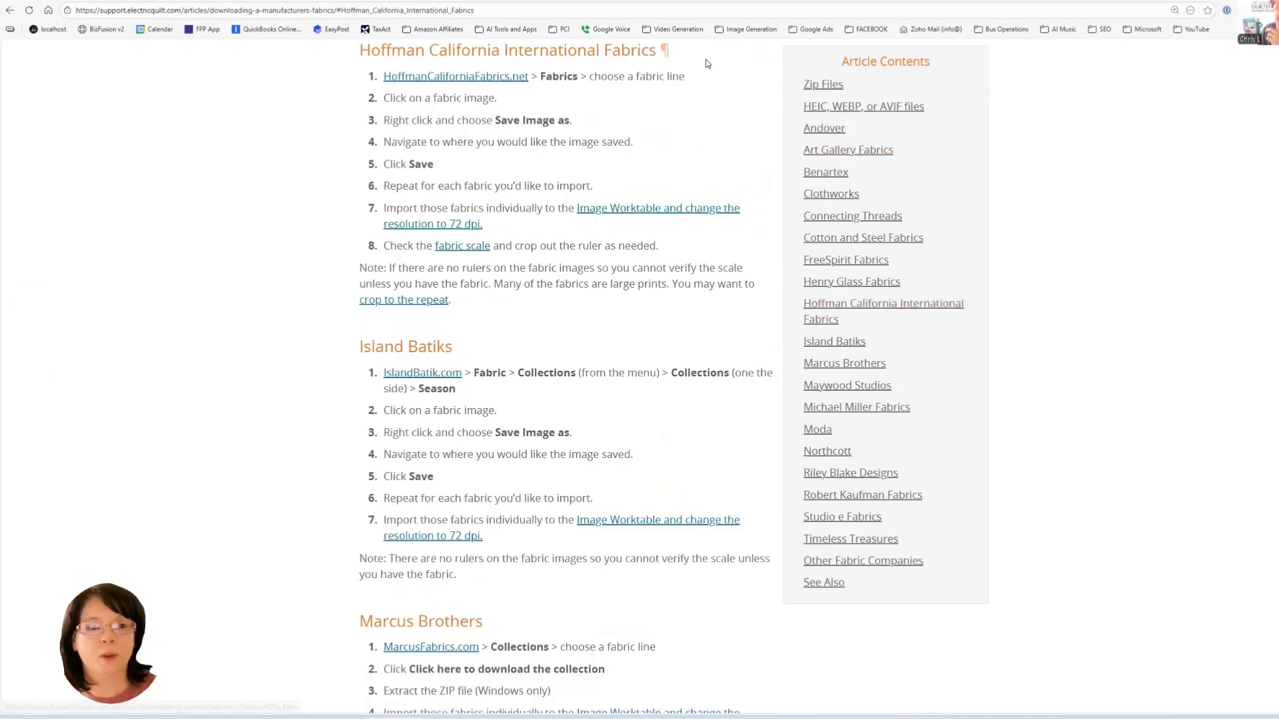
# Step: Follow the article's link to the Hoffman California Fabrics website and show its fabric categories
pyautogui.scroll(1, 708, 64)
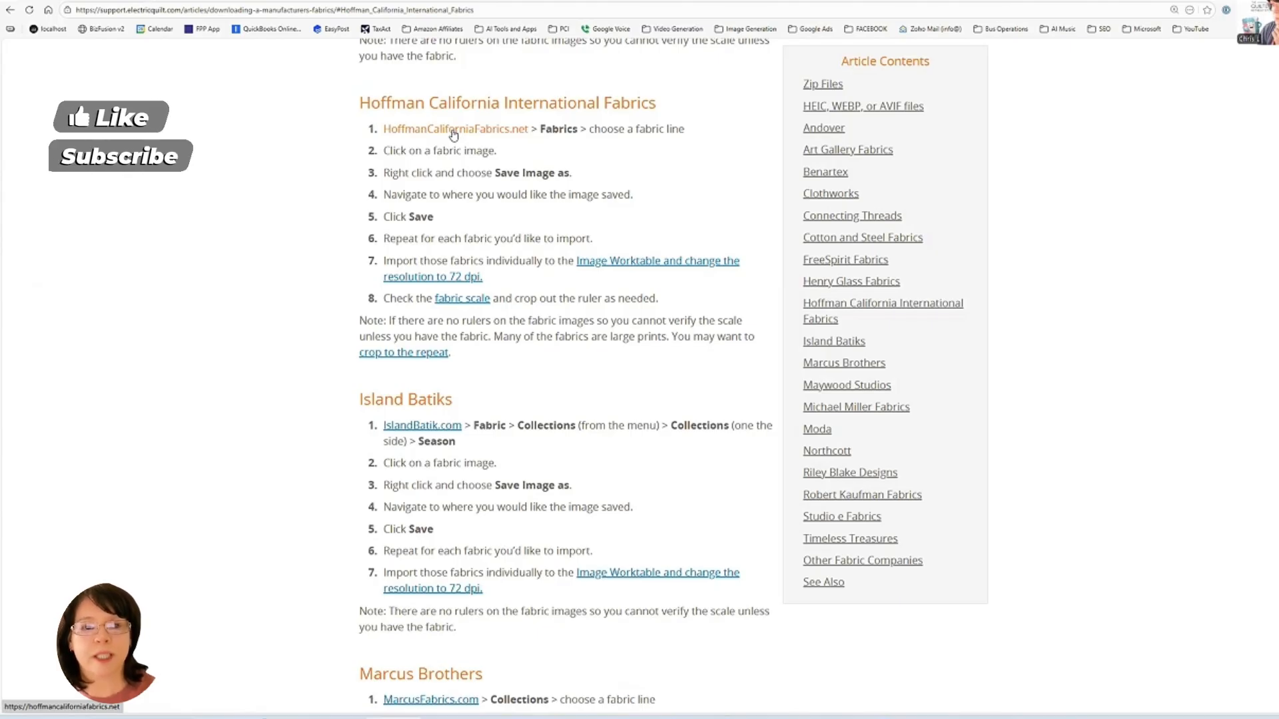
pyautogui.click(453, 131)
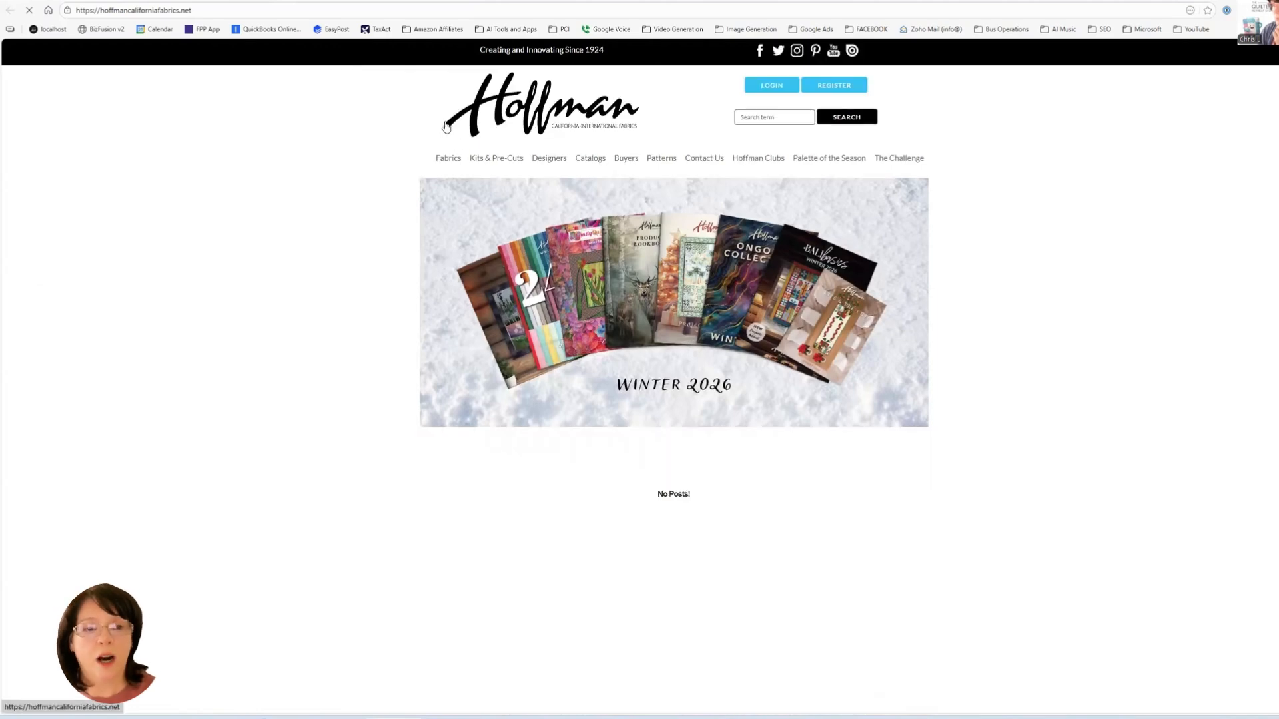
pyautogui.click(450, 163)
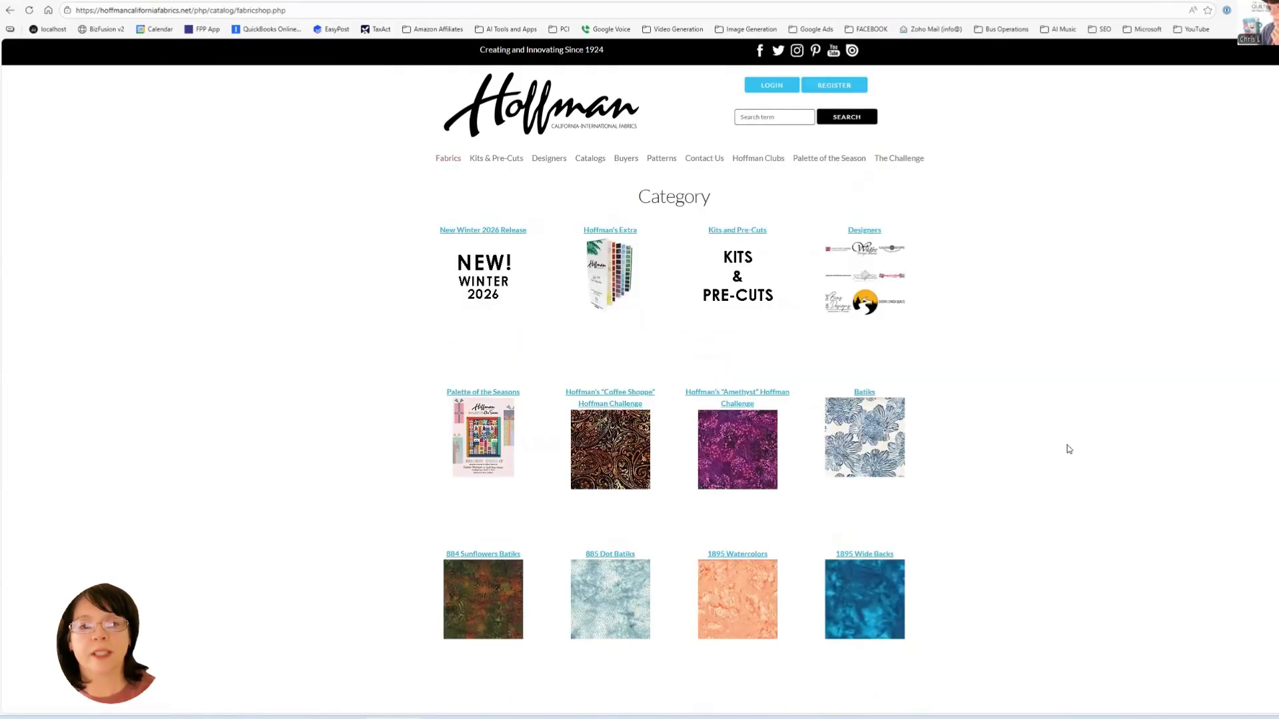
# Step: Look through the Hoffman fabric categories and open the 1895 Watercolors collection
pyautogui.scroll(-2, 1046, 448)
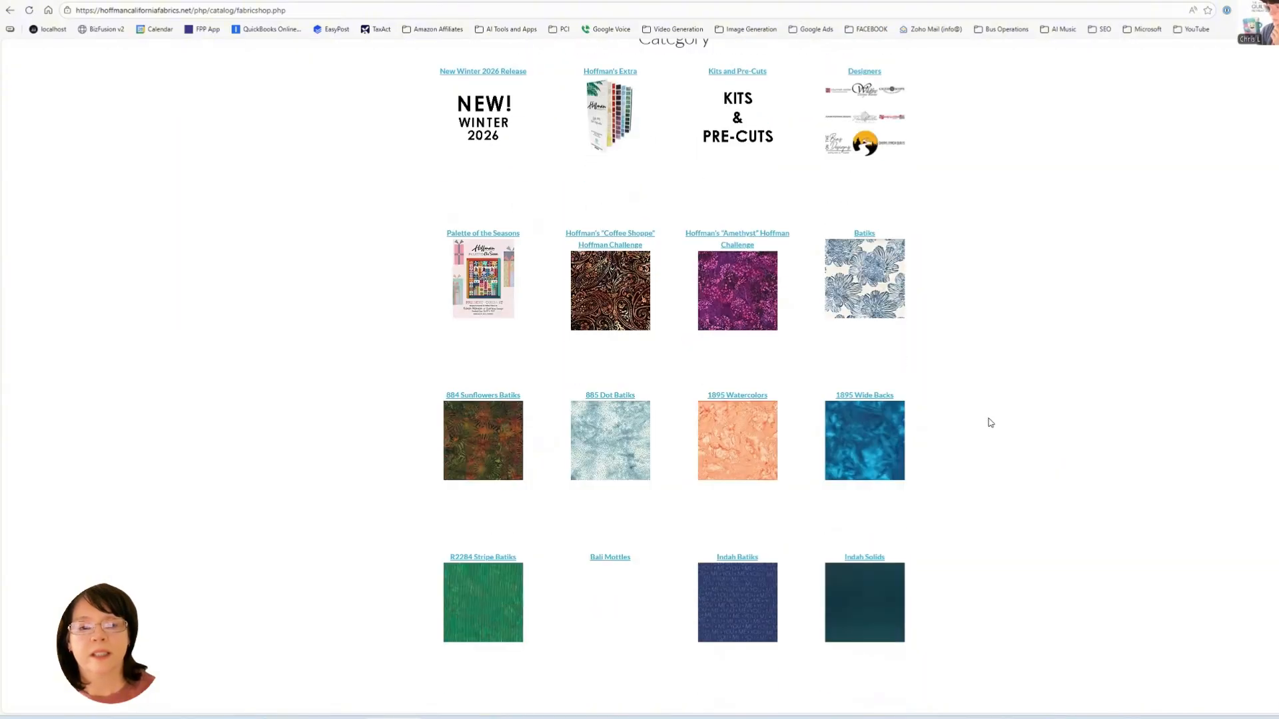
pyautogui.scroll(-2, 1025, 401)
pyautogui.scroll(-2, 1024, 402)
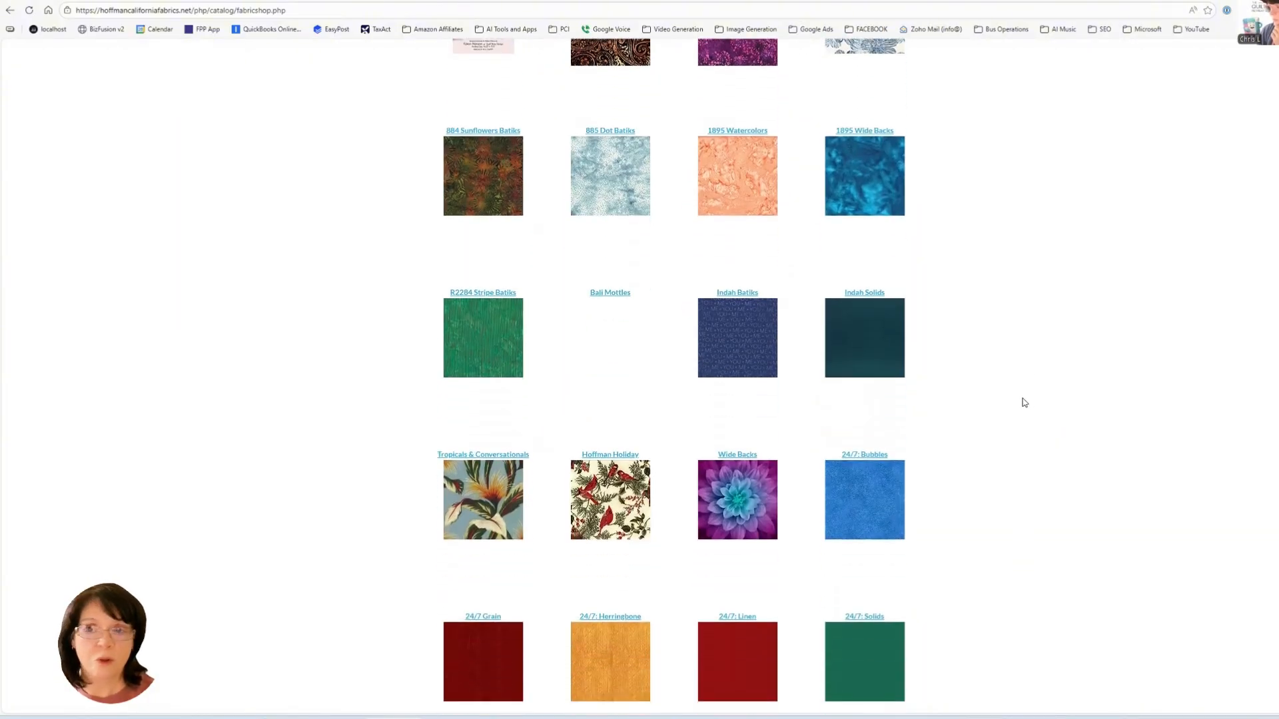
pyautogui.scroll(3, 1025, 402)
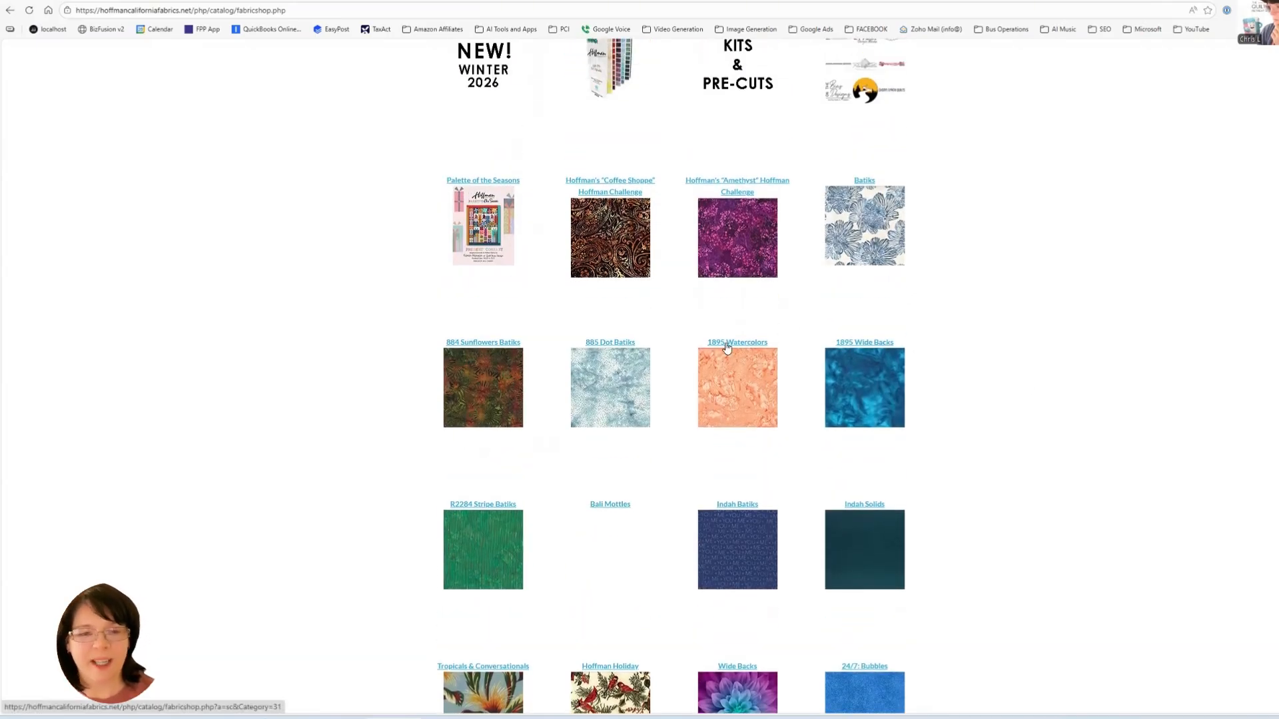
pyautogui.click(731, 342)
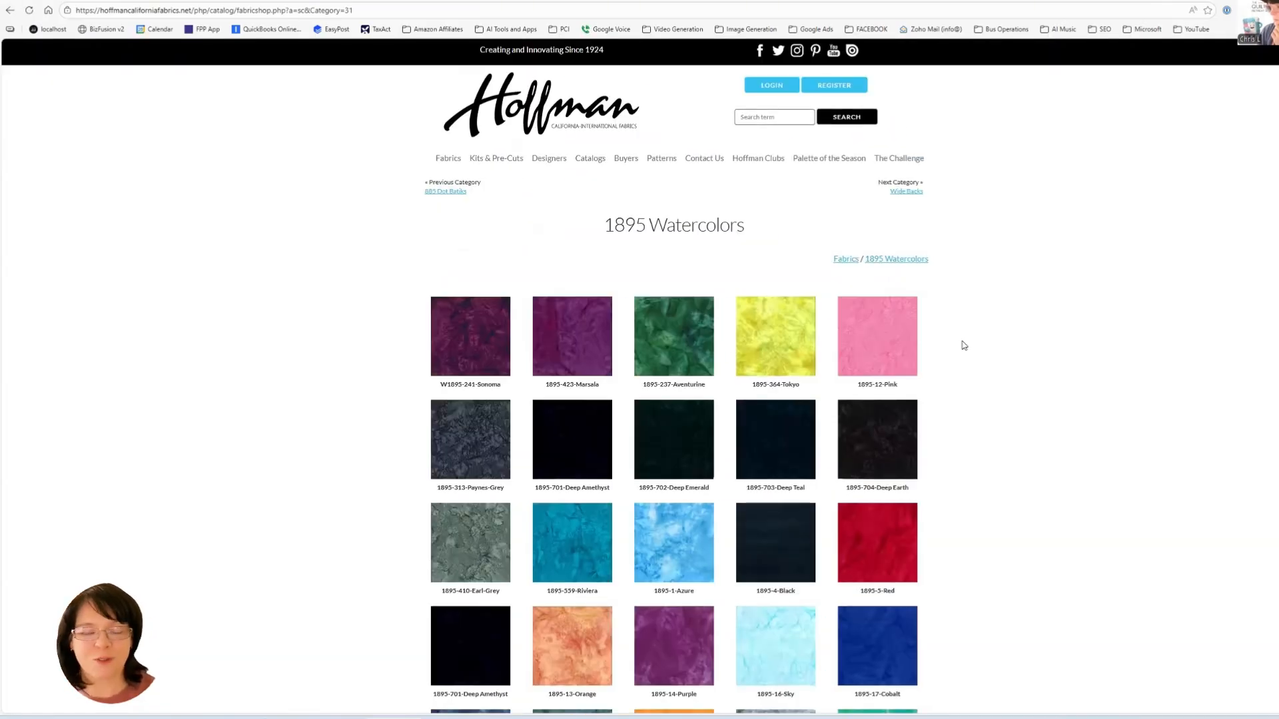
# Step: Browse the 1895 Watercolors swatches for colors that could suit the hummingbird panel's borders
pyautogui.scroll(-5, 964, 345)
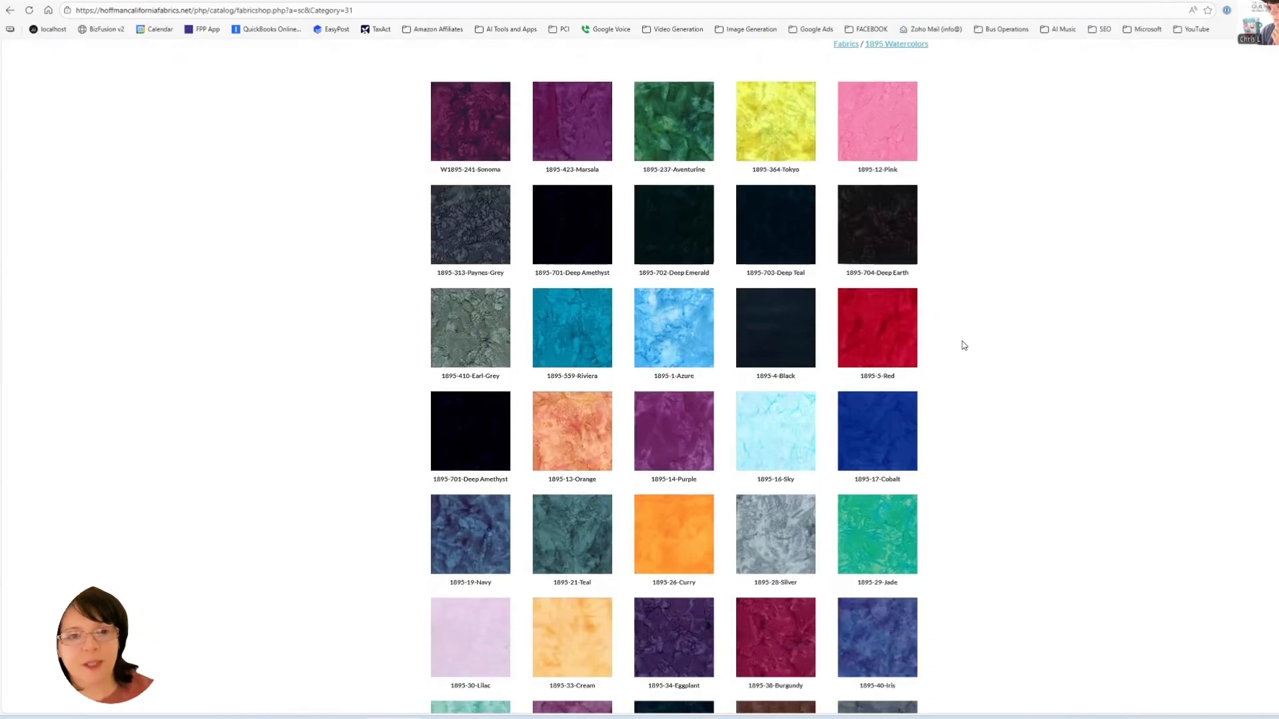
pyautogui.scroll(-6, 964, 345)
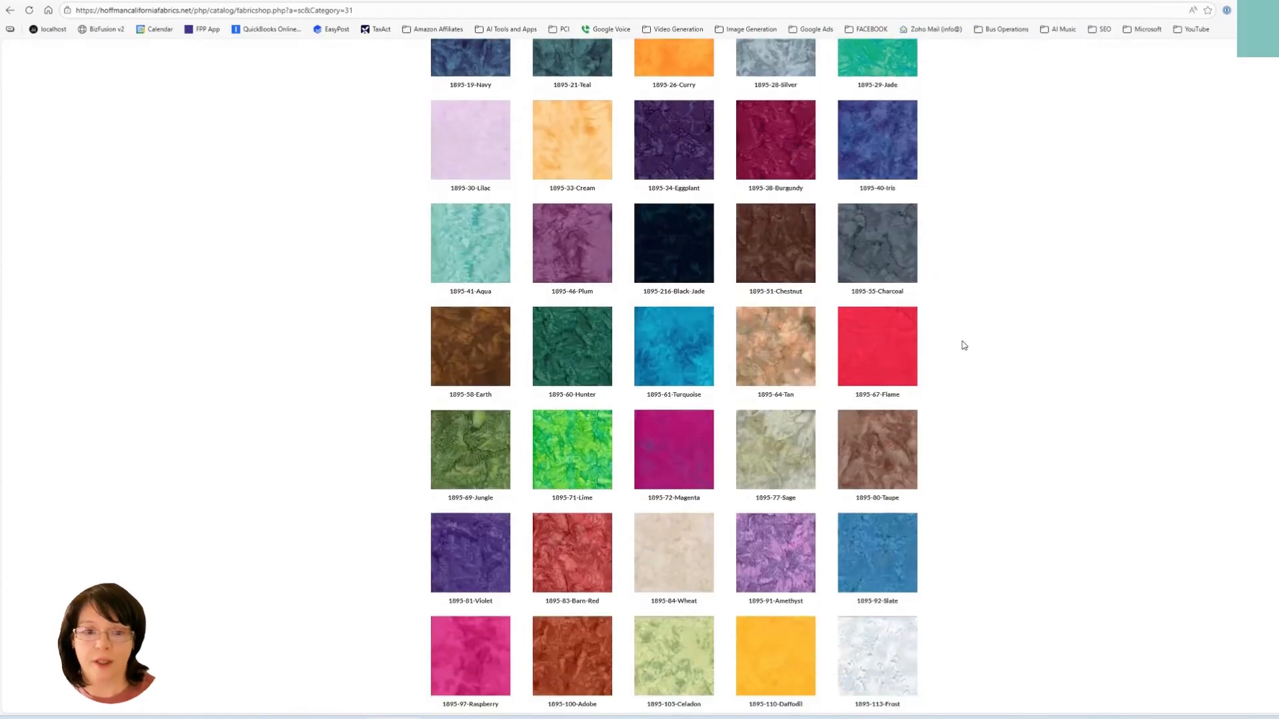
pyautogui.scroll(-5, 964, 345)
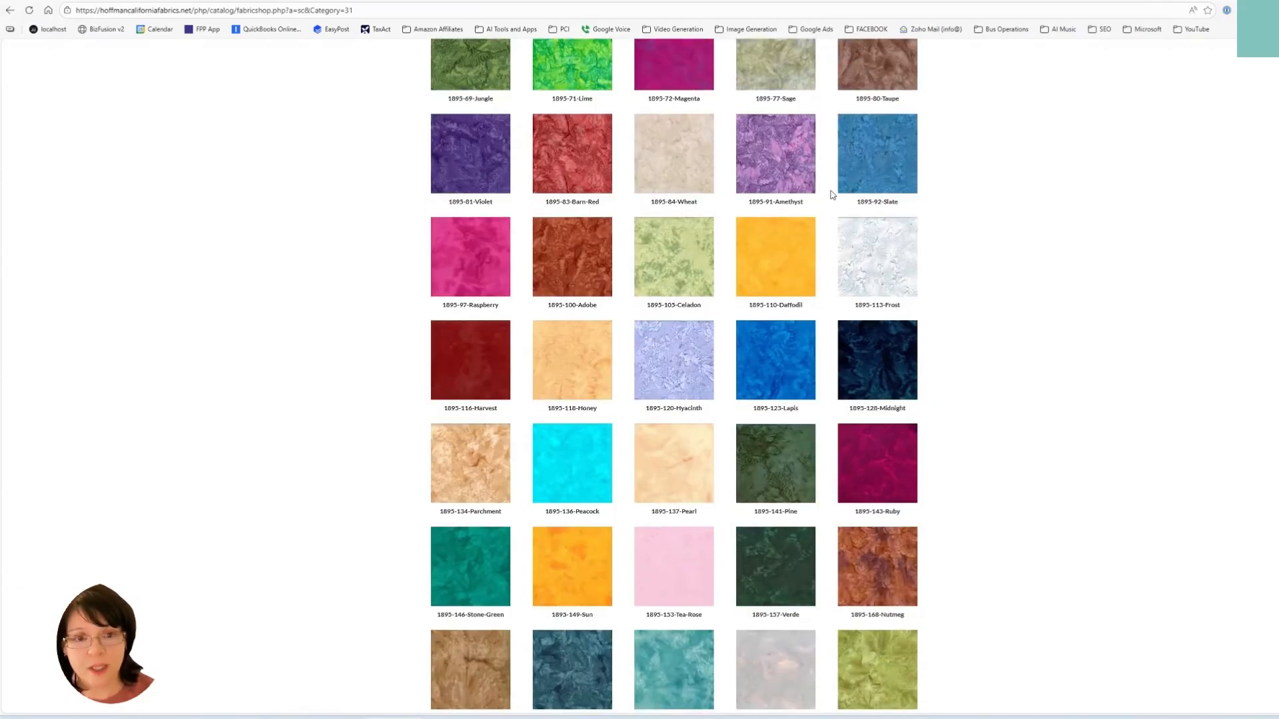
pyautogui.scroll(5, 978, 338)
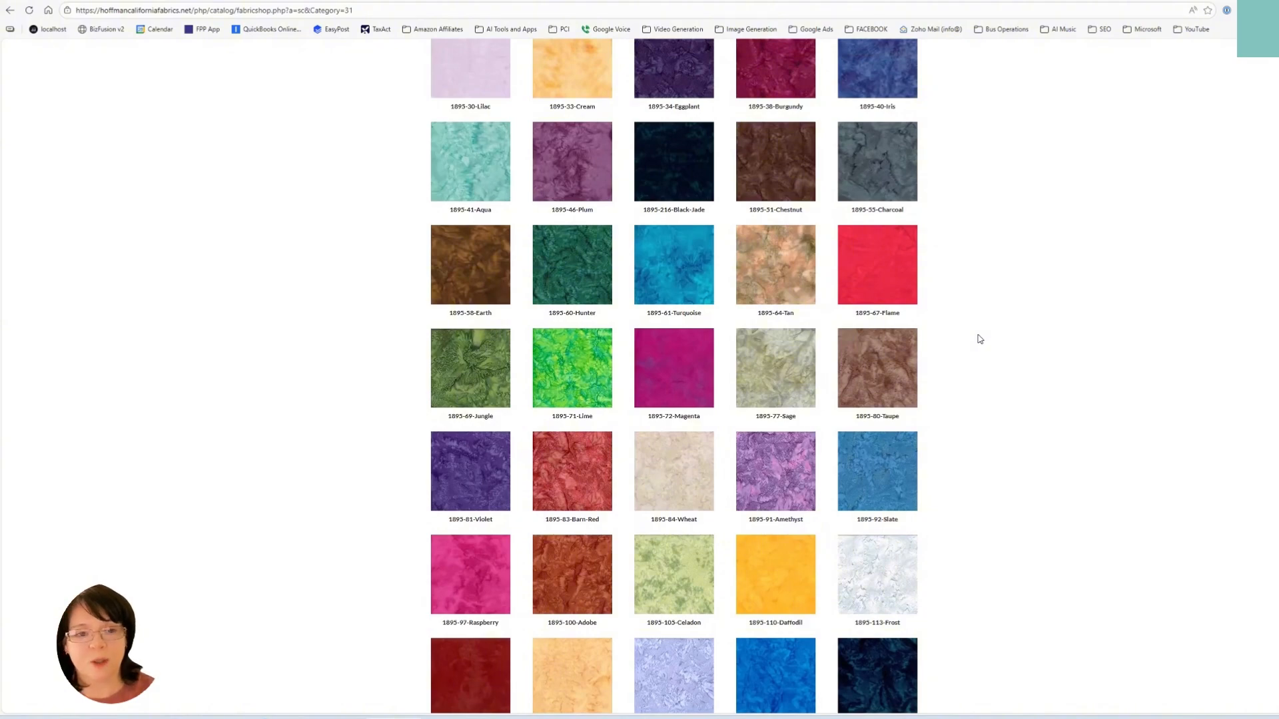
pyautogui.scroll(-4, 979, 338)
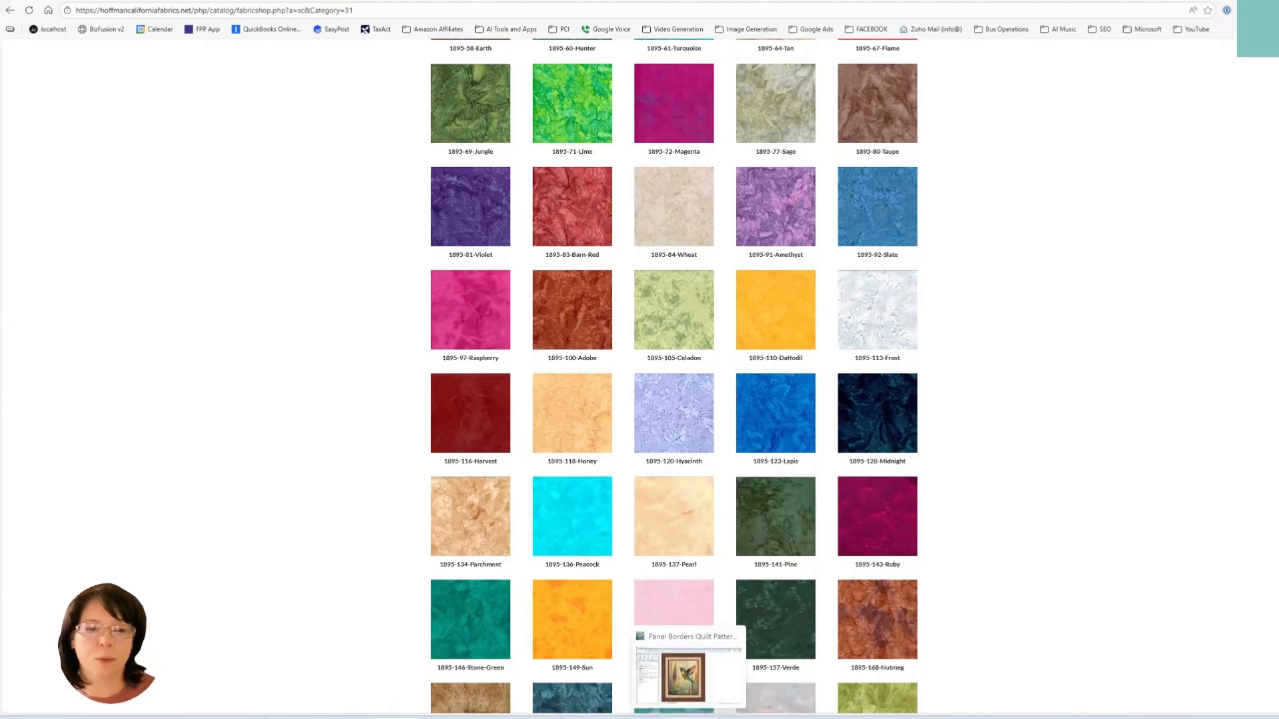
pyautogui.click(691, 718)
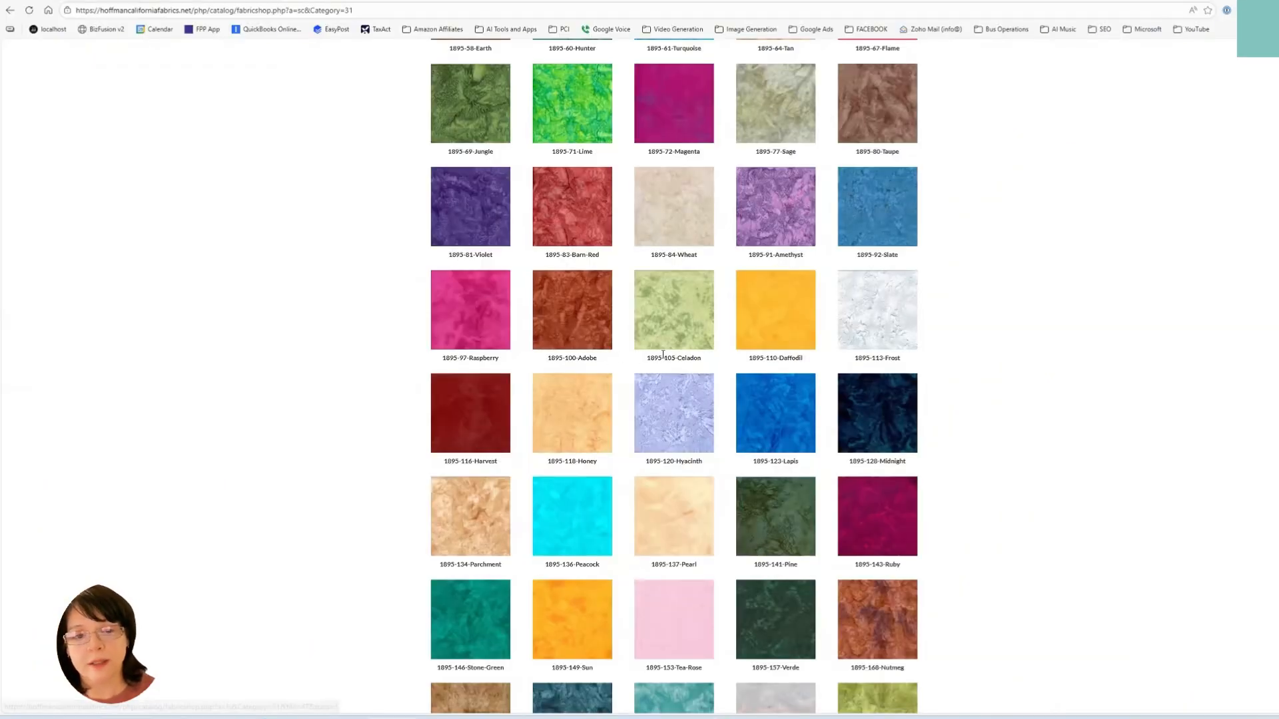
pyautogui.scroll(-4, 650, 359)
pyautogui.scroll(-3, 662, 360)
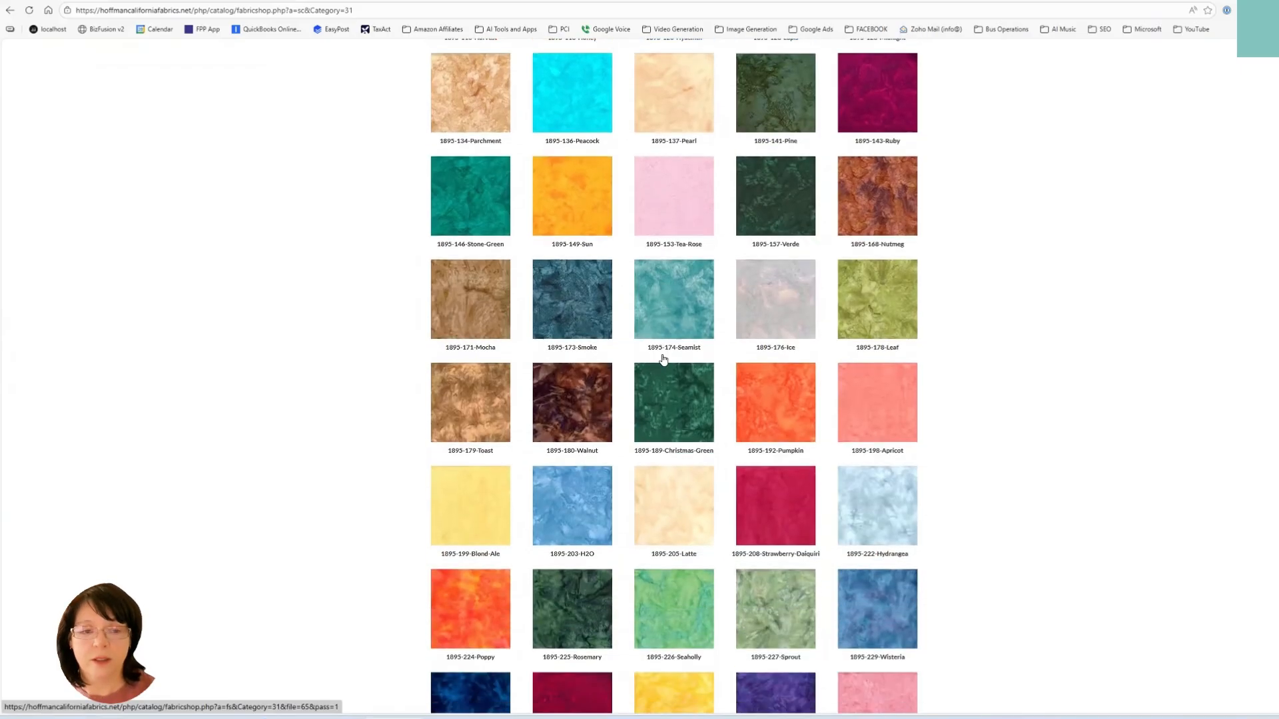
pyautogui.scroll(-5, 660, 360)
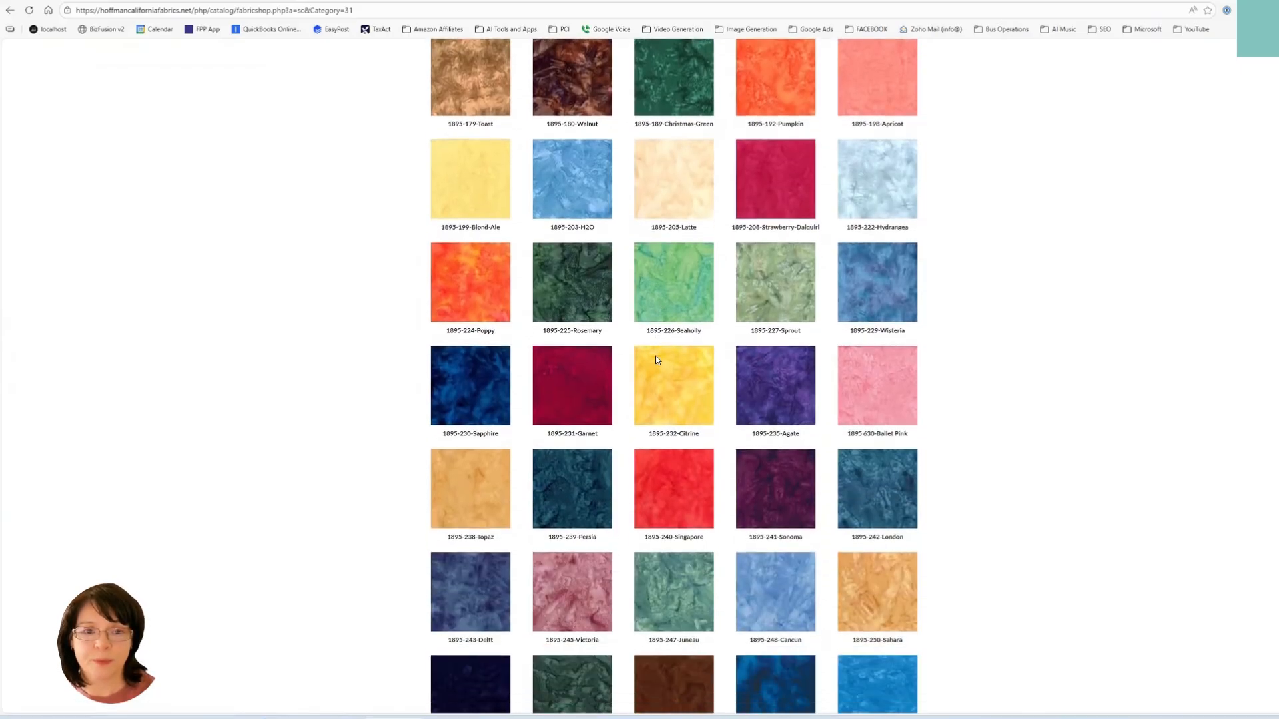
pyautogui.scroll(-5, 657, 361)
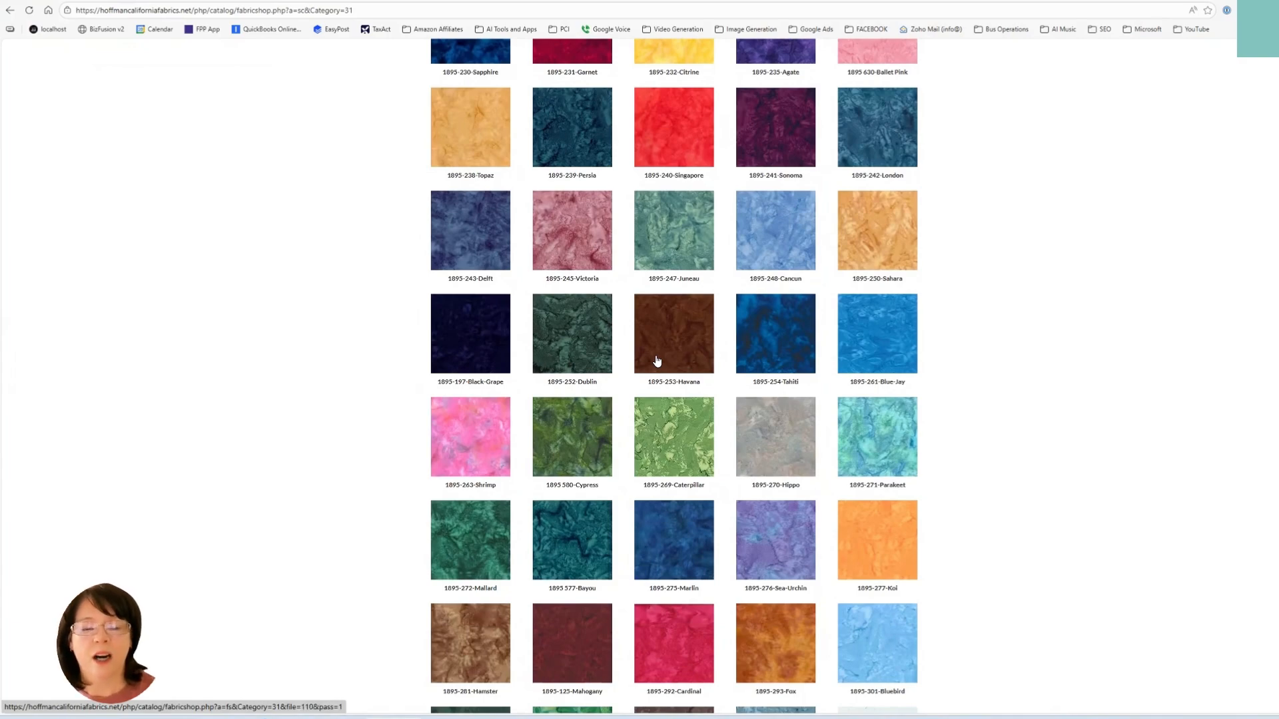
pyautogui.scroll(-10, 656, 360)
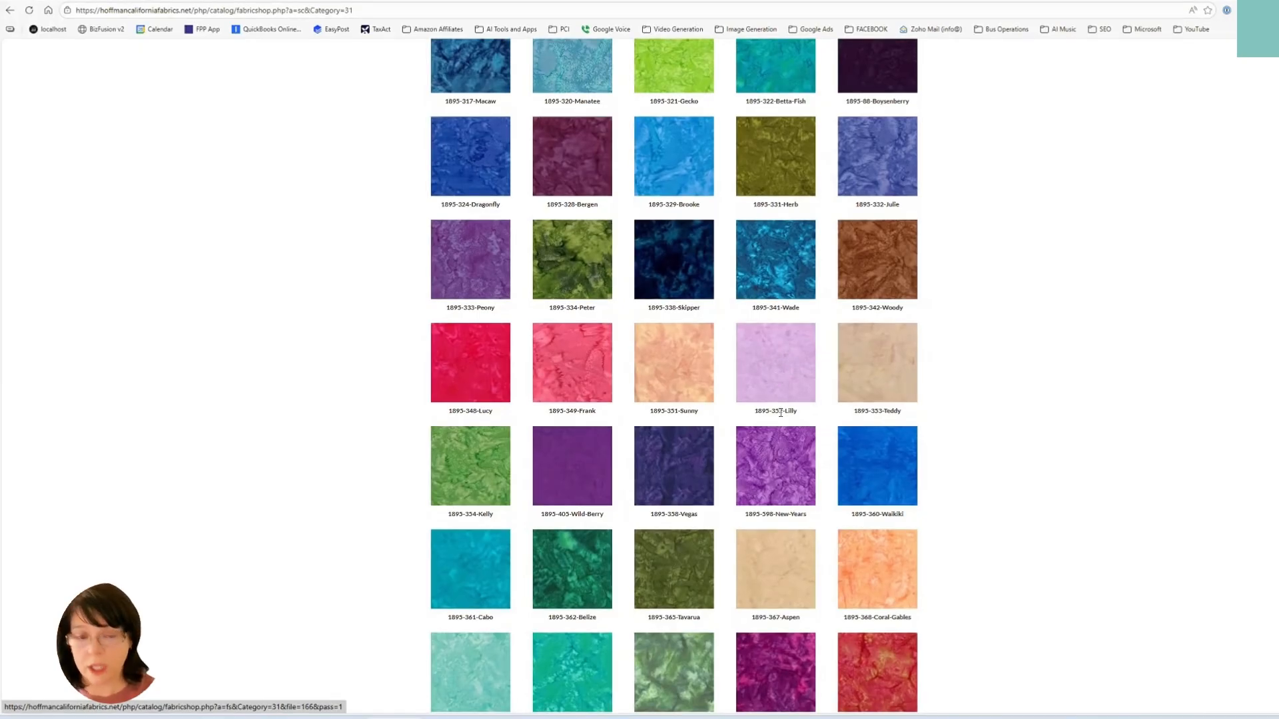
# Step: Save the 1895-352-Lilly fabric image as 1895-352-Lilly.jpg in the Panel Borders Video folder, and return to the collection
pyautogui.click(780, 366)
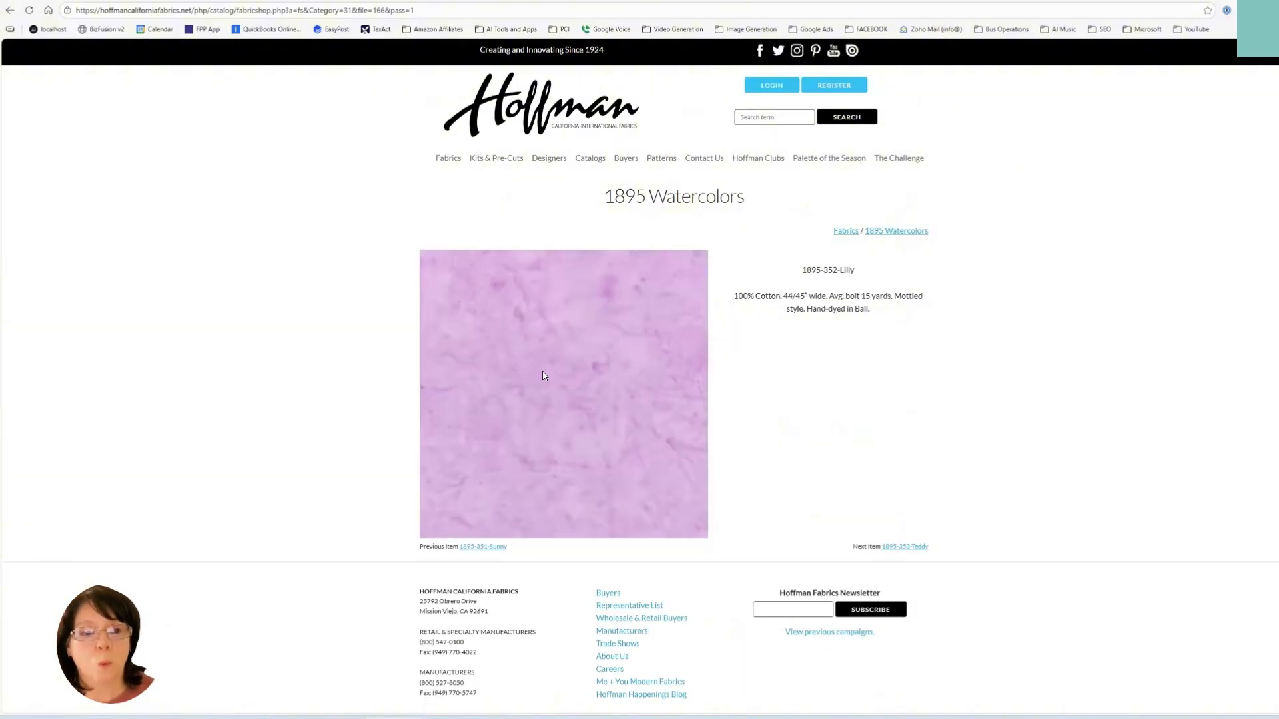
pyautogui.rightClick(533, 329)
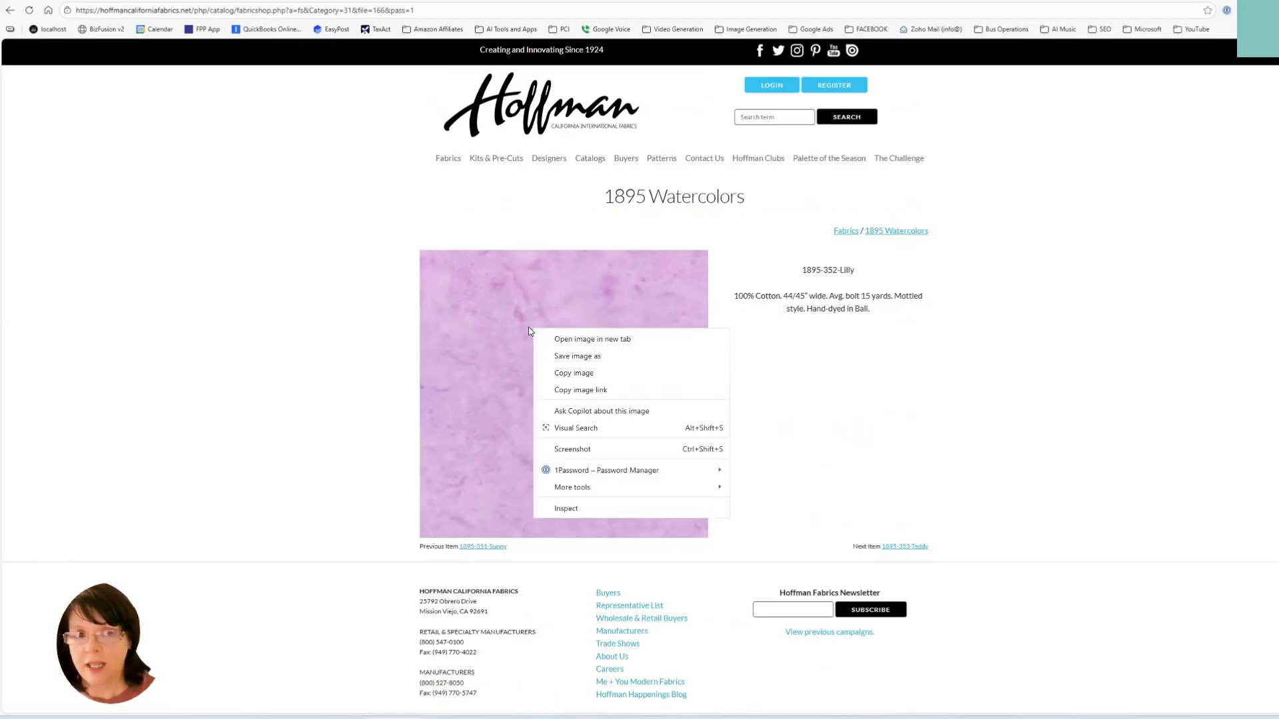
pyautogui.click(586, 357)
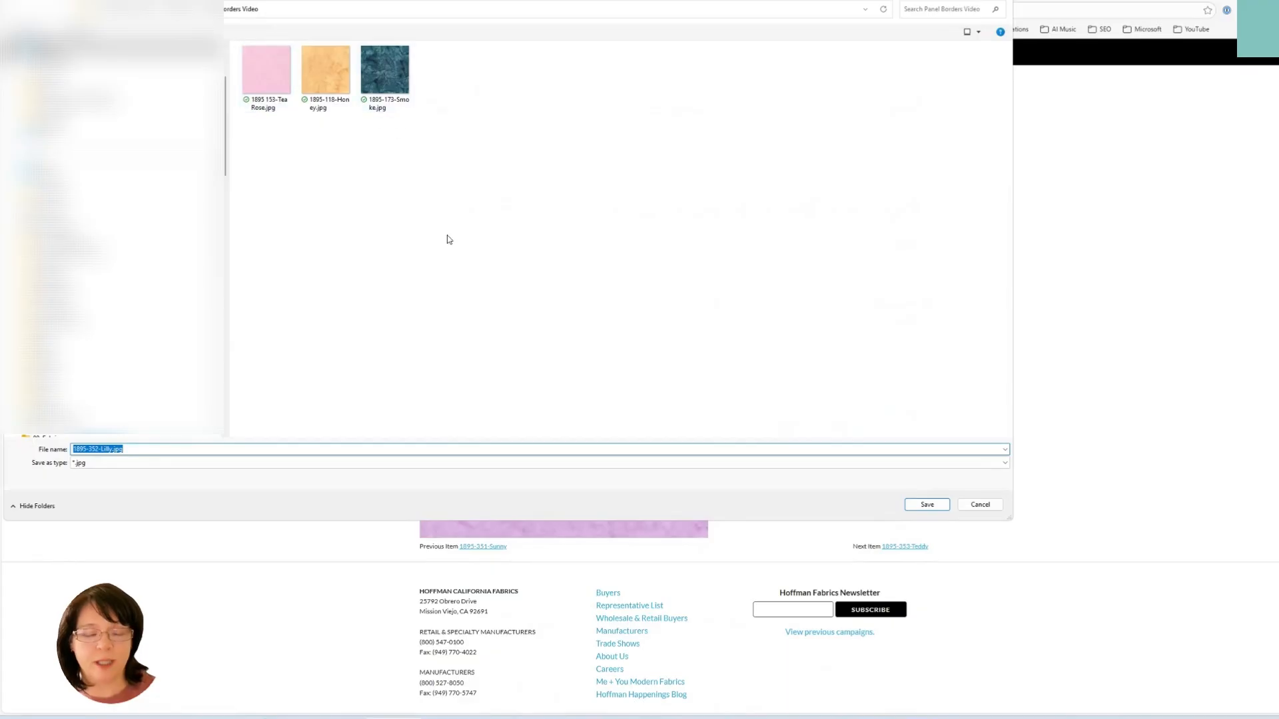
pyautogui.click(931, 509)
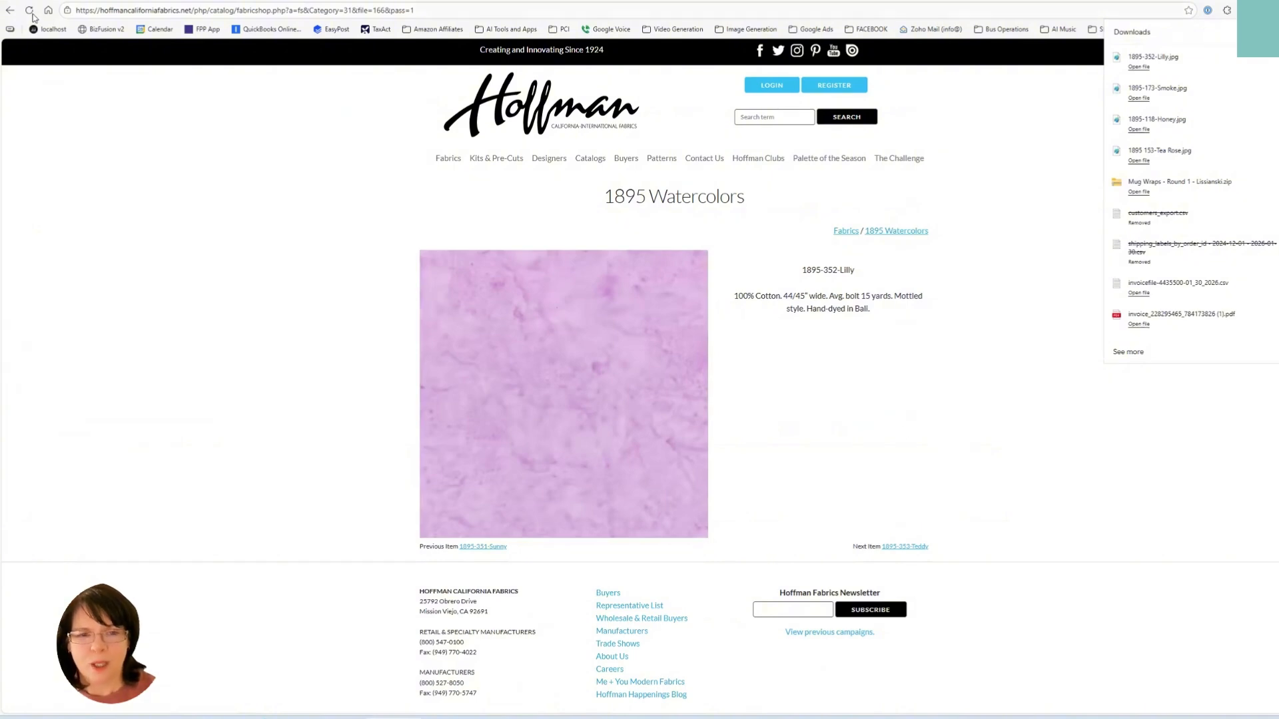
pyautogui.click(10, 10)
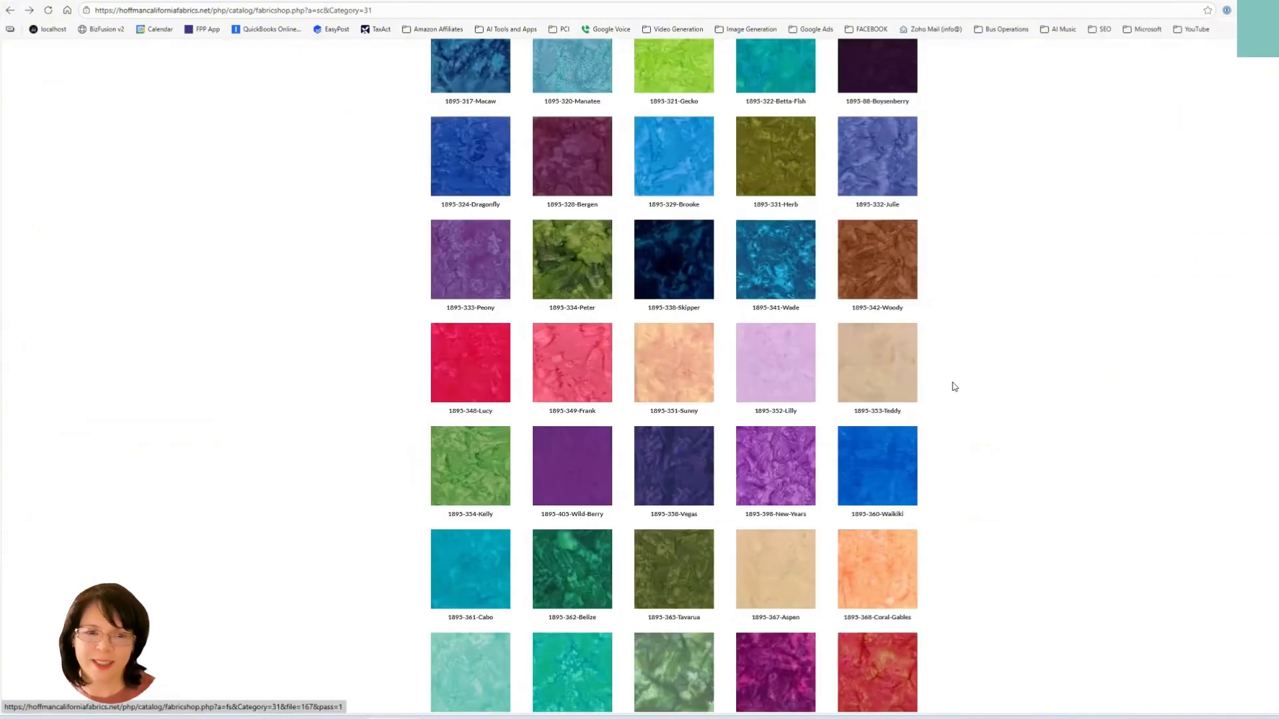
# Step: Find the 1895-509-Copacabana swatch in the 1895 Watercolors collection and save its image with the other downloaded fabrics
pyautogui.scroll(-7, 954, 386)
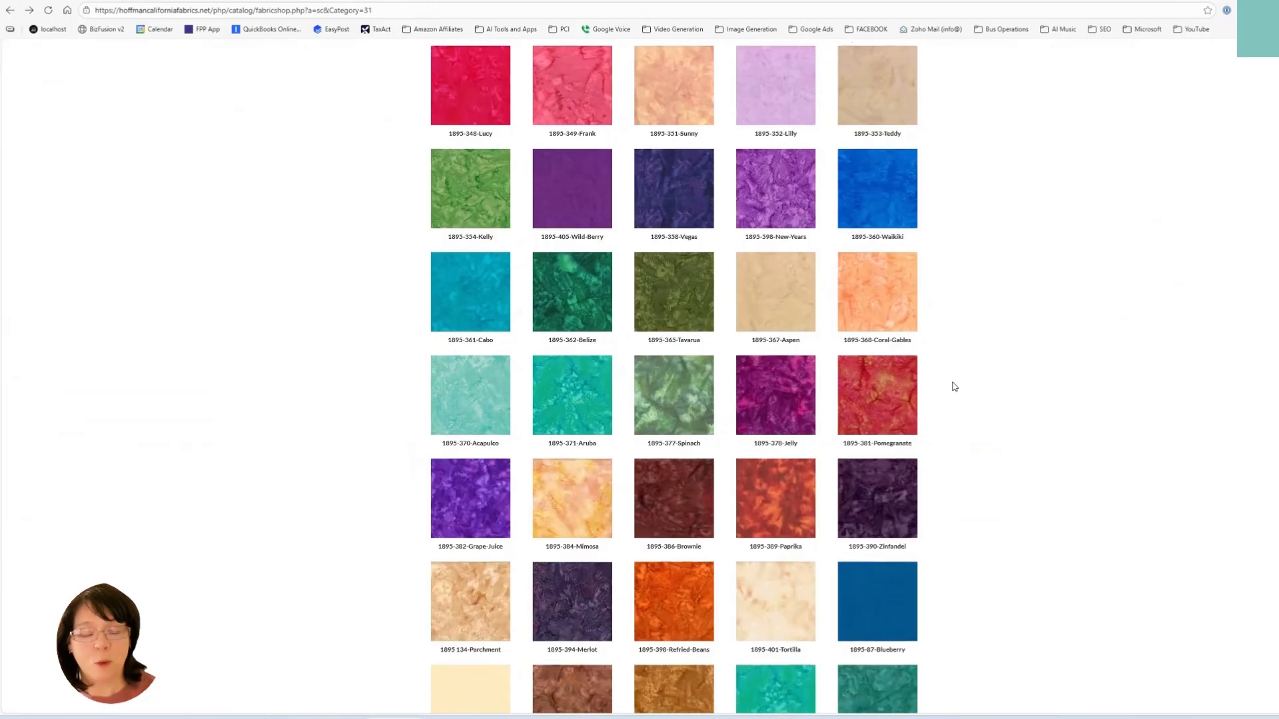
pyautogui.scroll(-1, 955, 386)
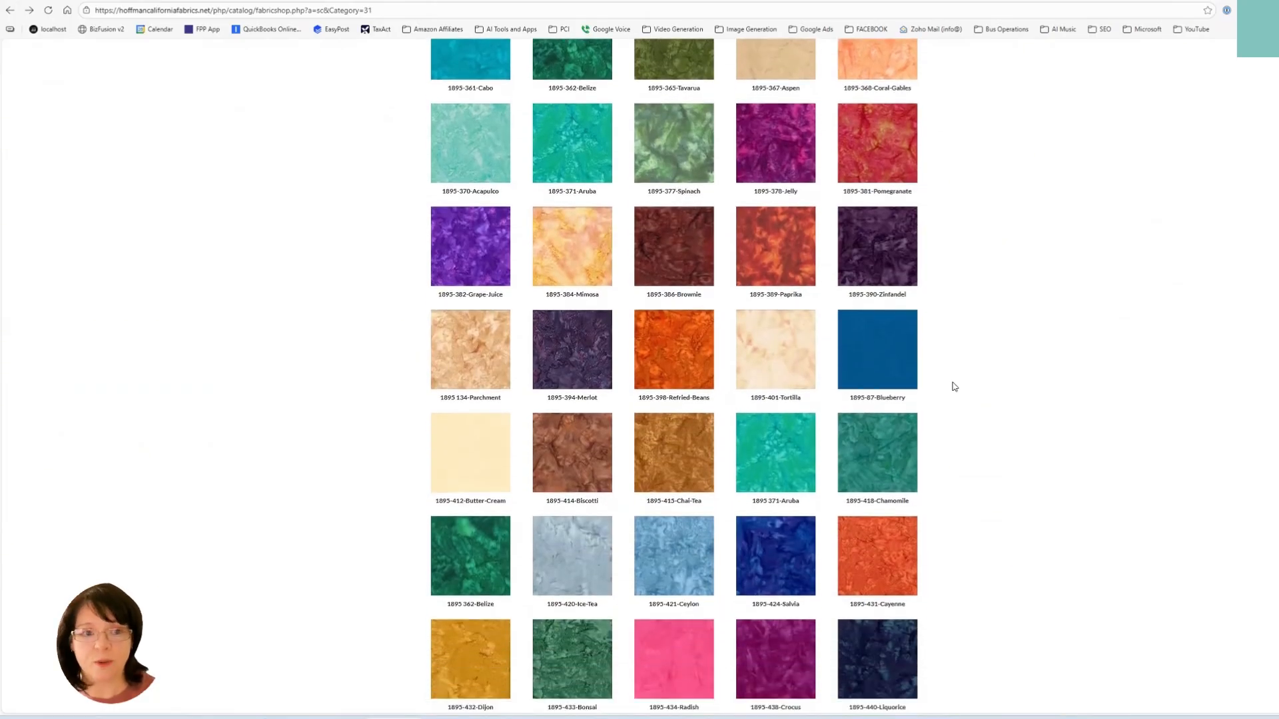
pyautogui.scroll(-1, 954, 386)
pyautogui.scroll(-10, 966, 426)
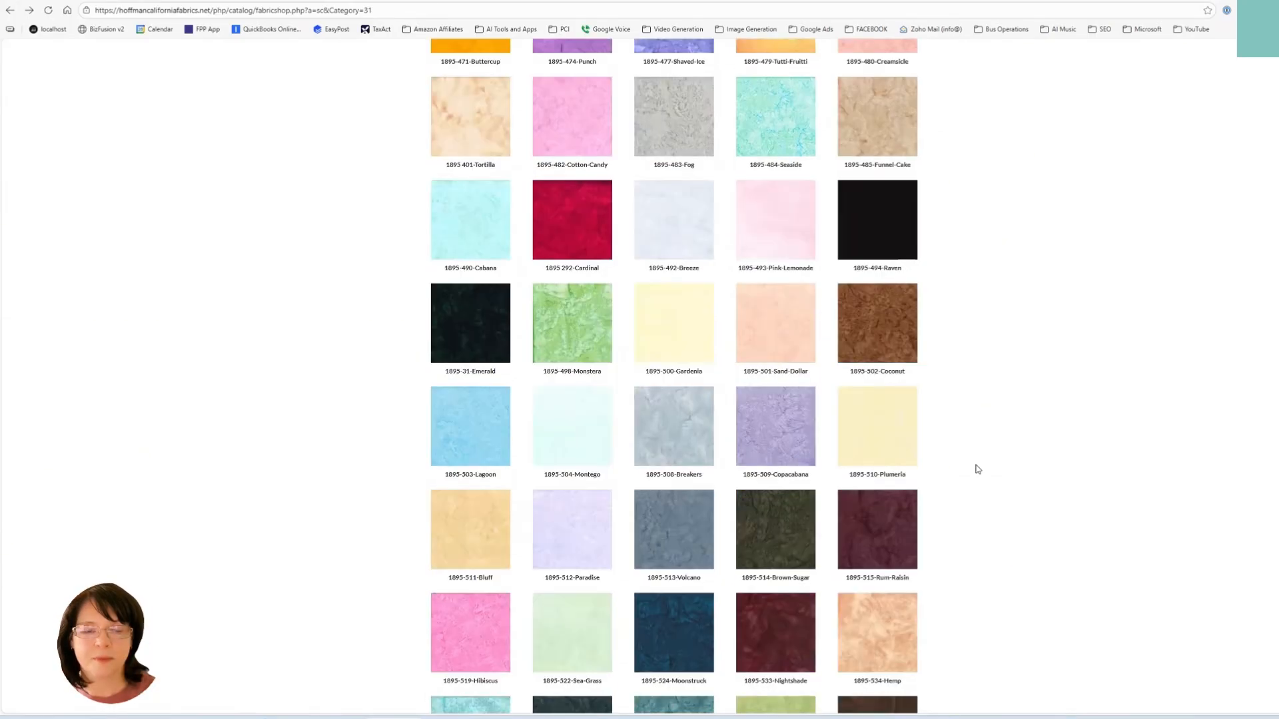
pyautogui.click(774, 418)
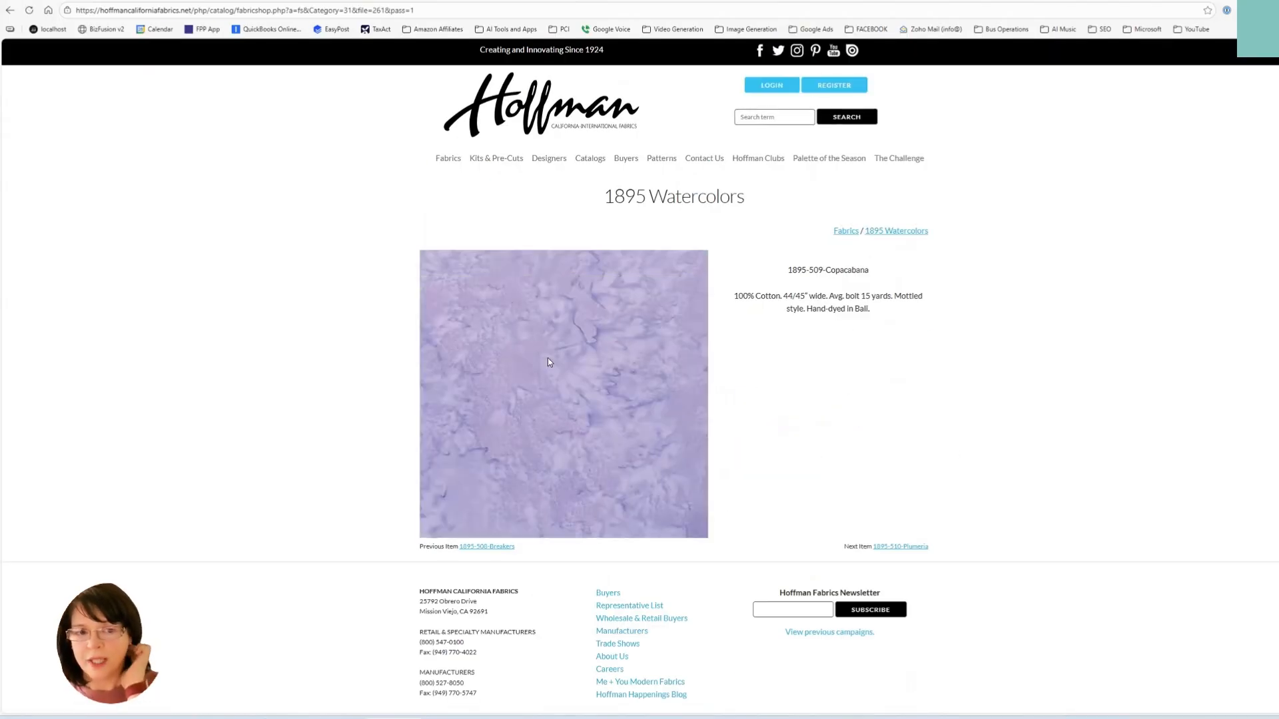
pyautogui.rightClick(549, 362)
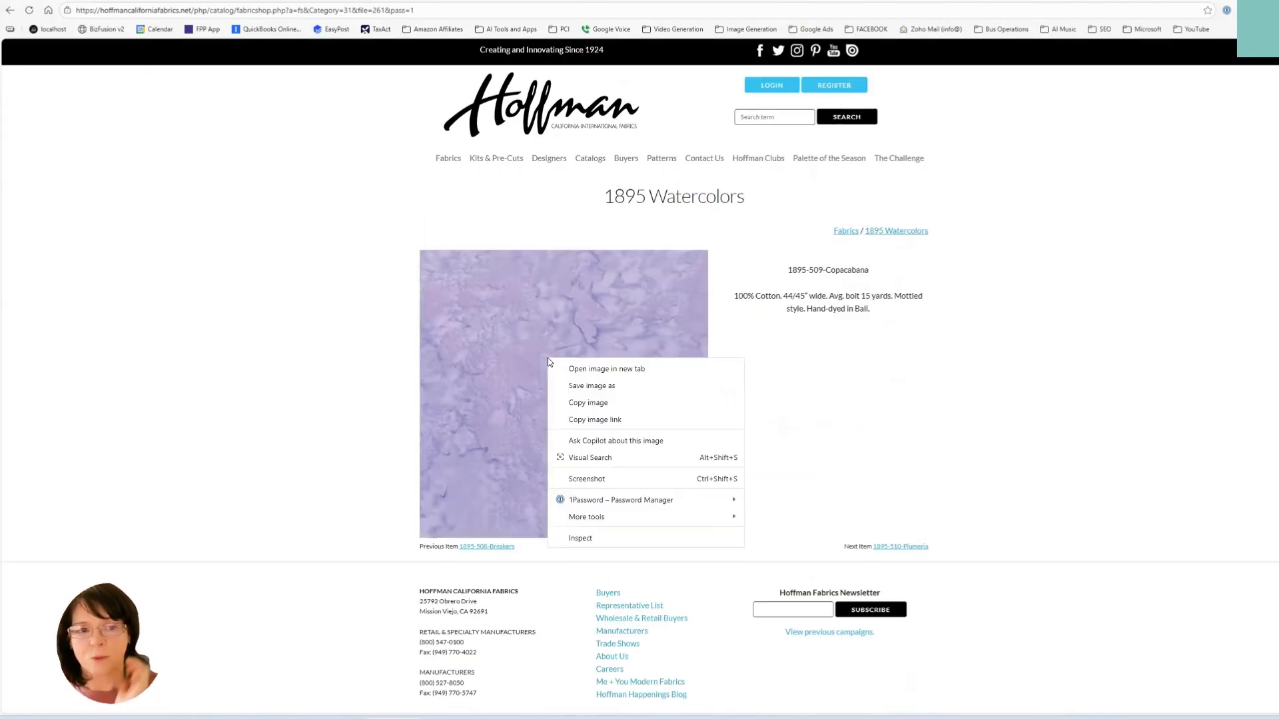
pyautogui.click(617, 386)
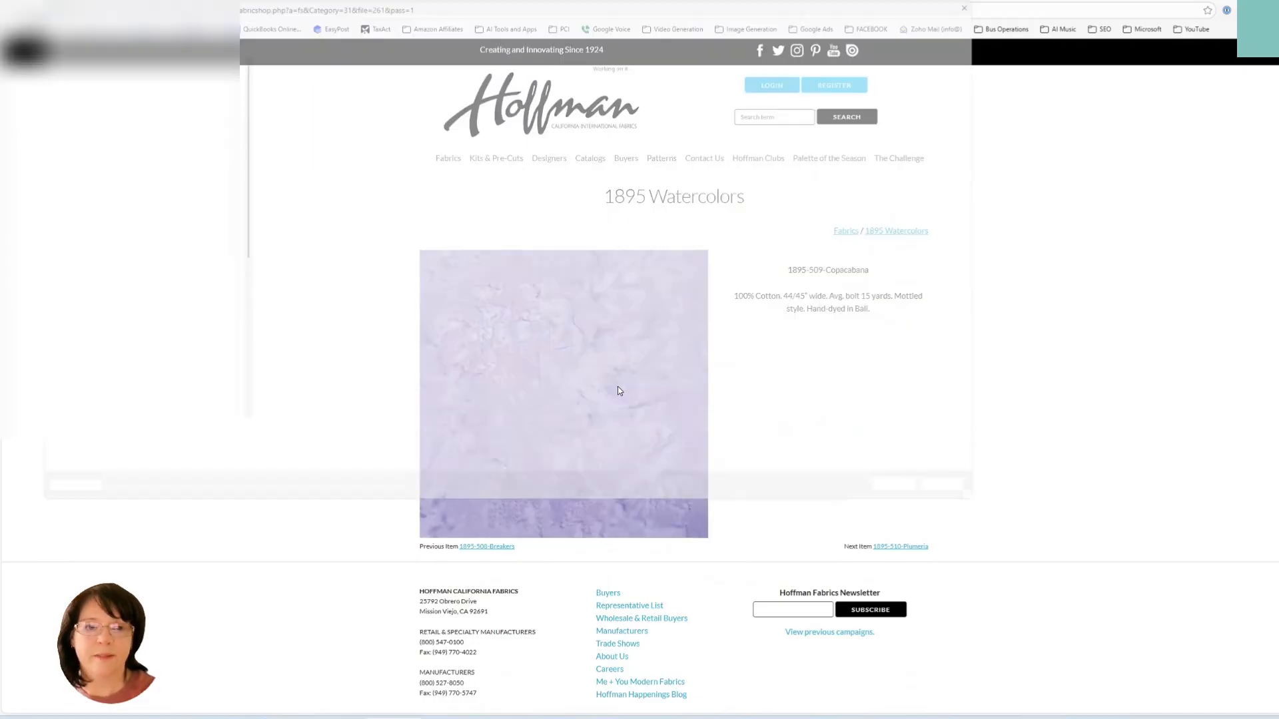
pyautogui.click(925, 505)
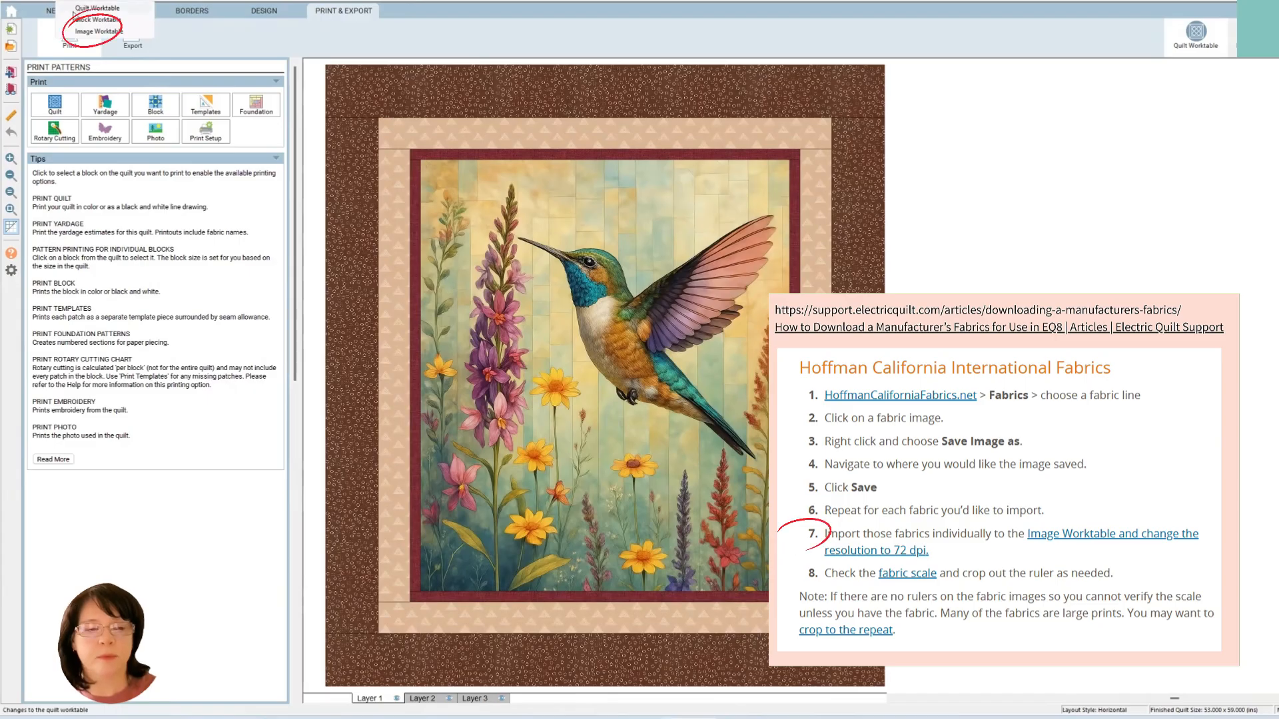
# Step: In EQ8's Image Worktable, import 1895-352-Lilly.jpg and set its resolution to 72 pixels per inch
pyautogui.click(78, 34)
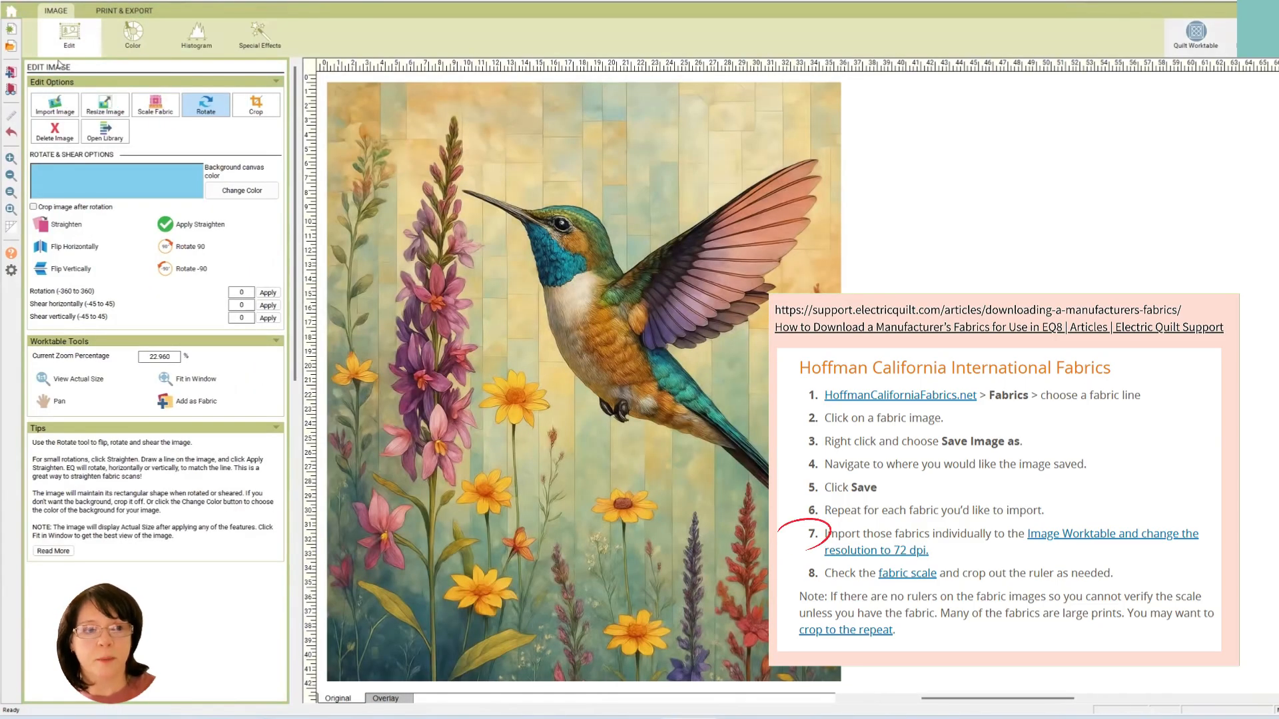
pyautogui.click(60, 111)
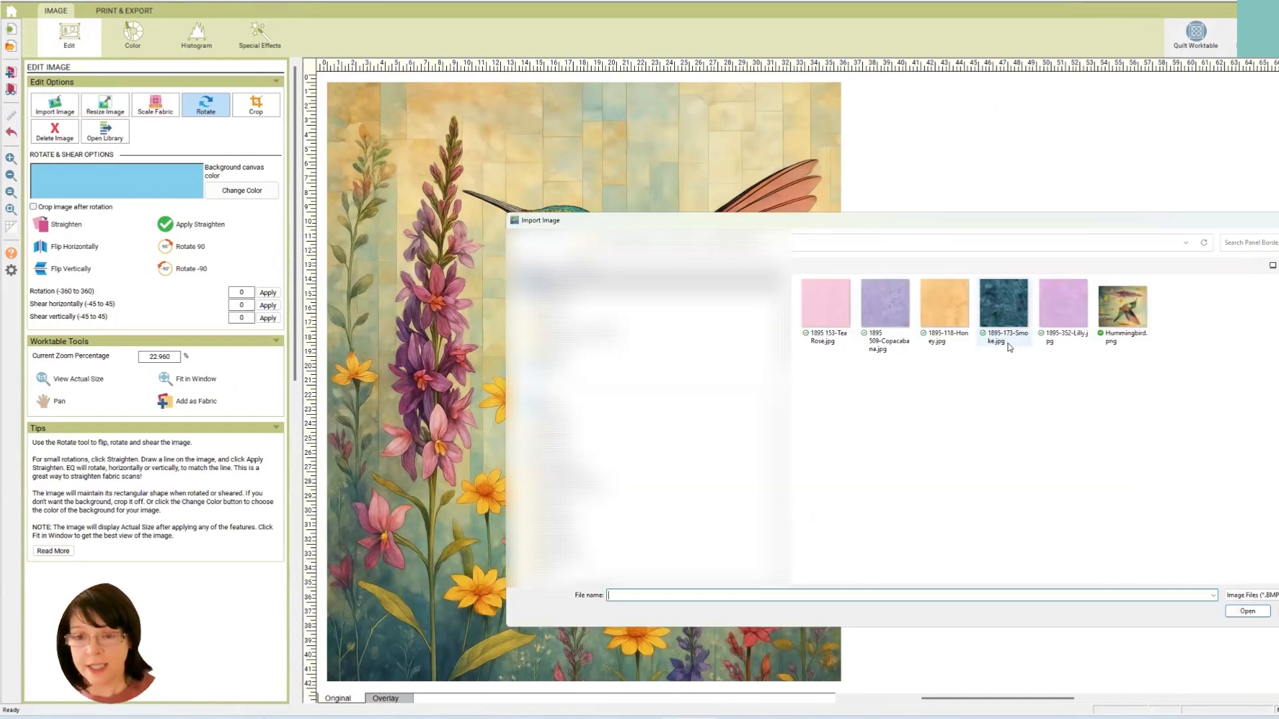
pyautogui.doubleClick(1062, 312)
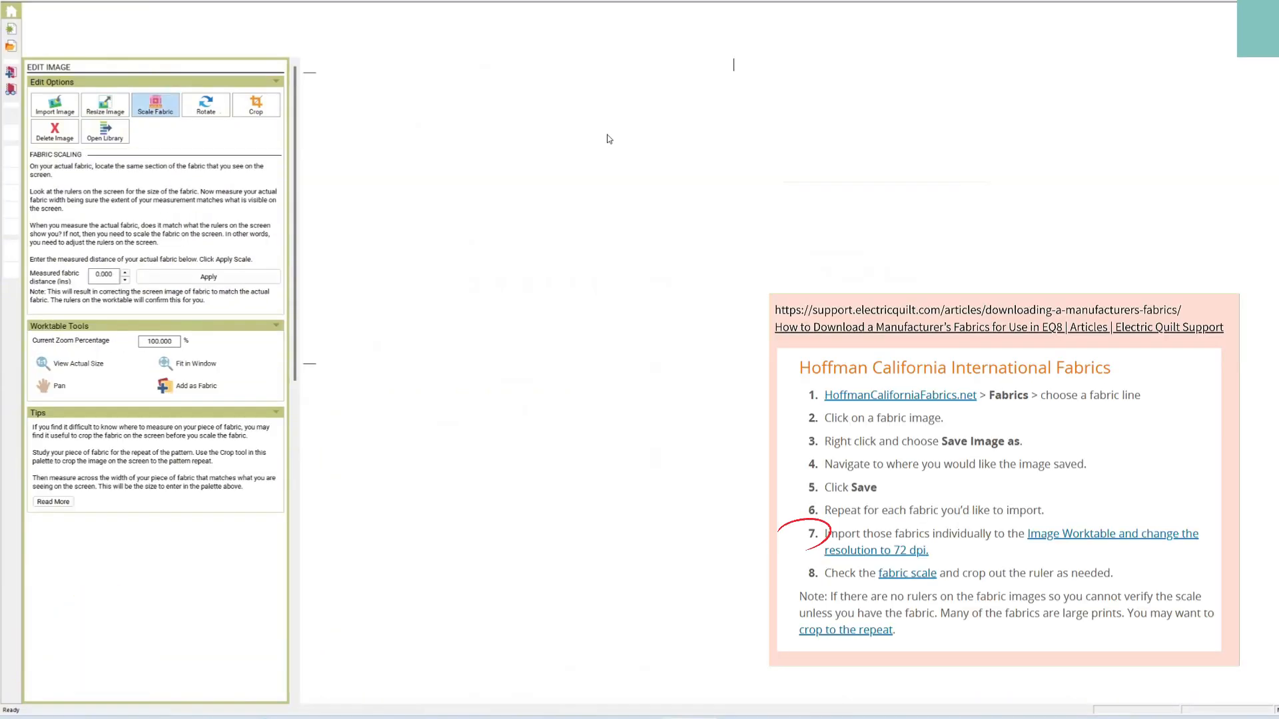
pyautogui.click(107, 108)
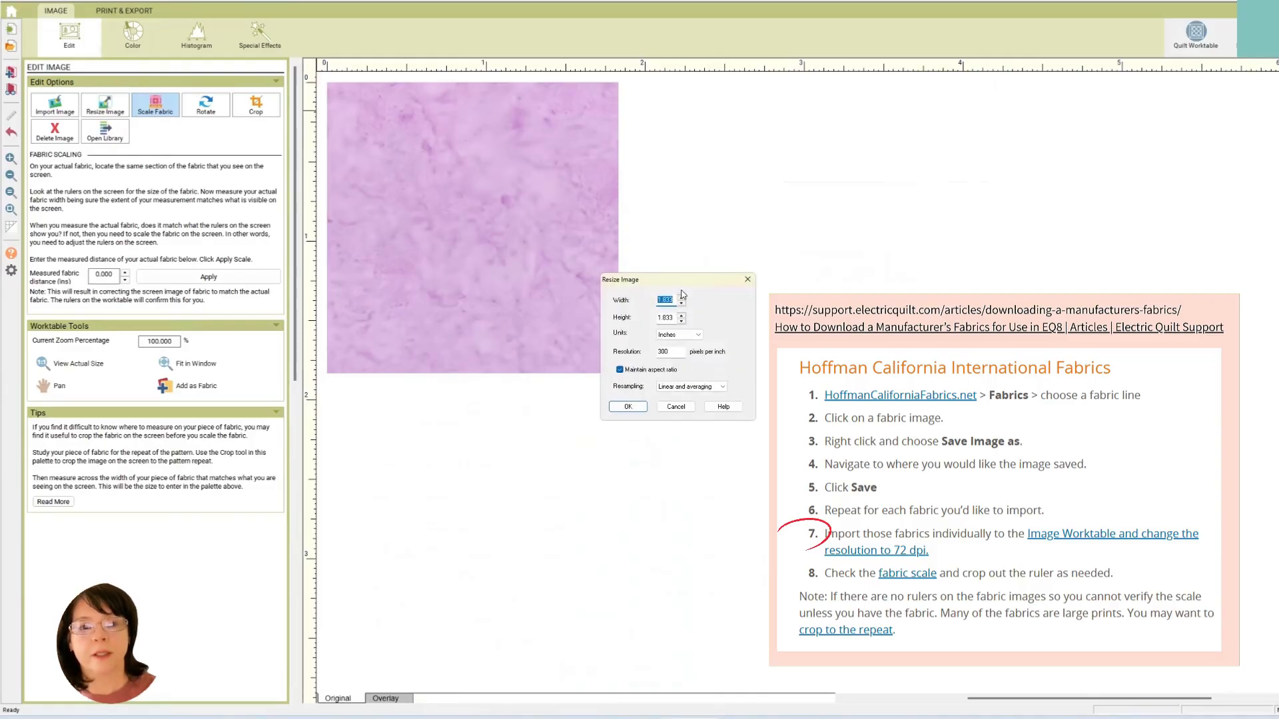
pyautogui.doubleClick(662, 351)
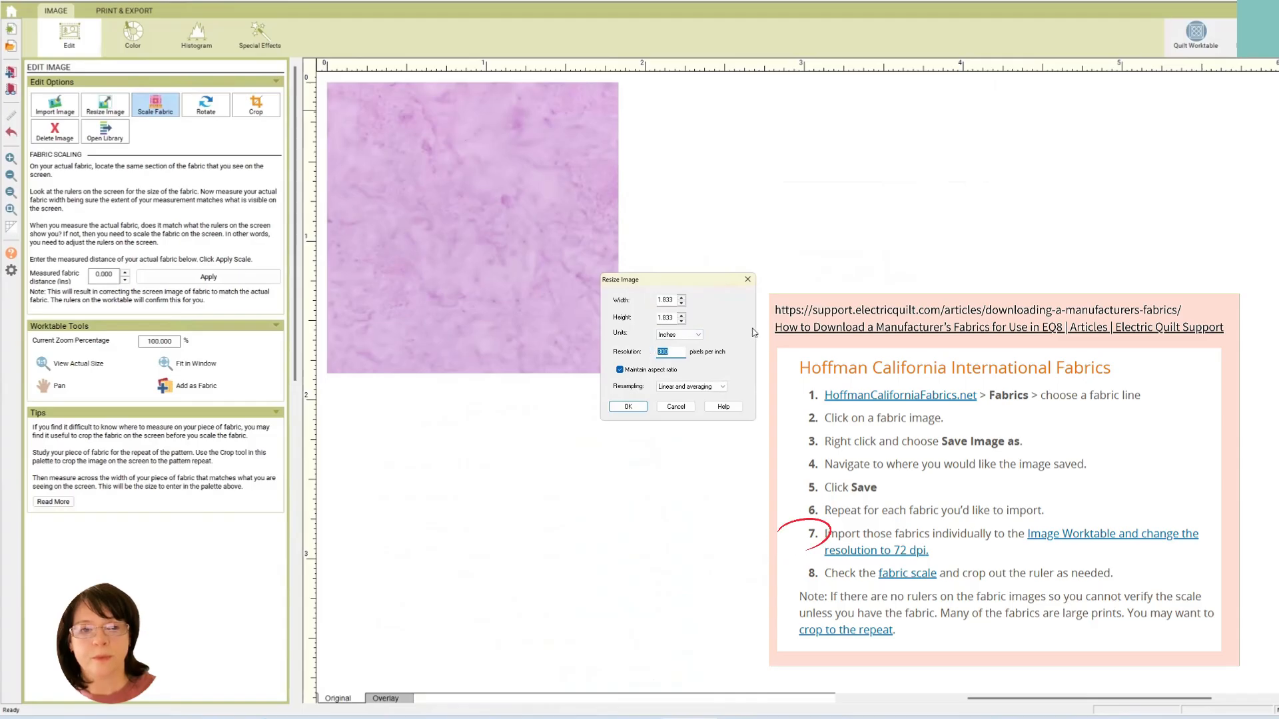
pyautogui.write('72')
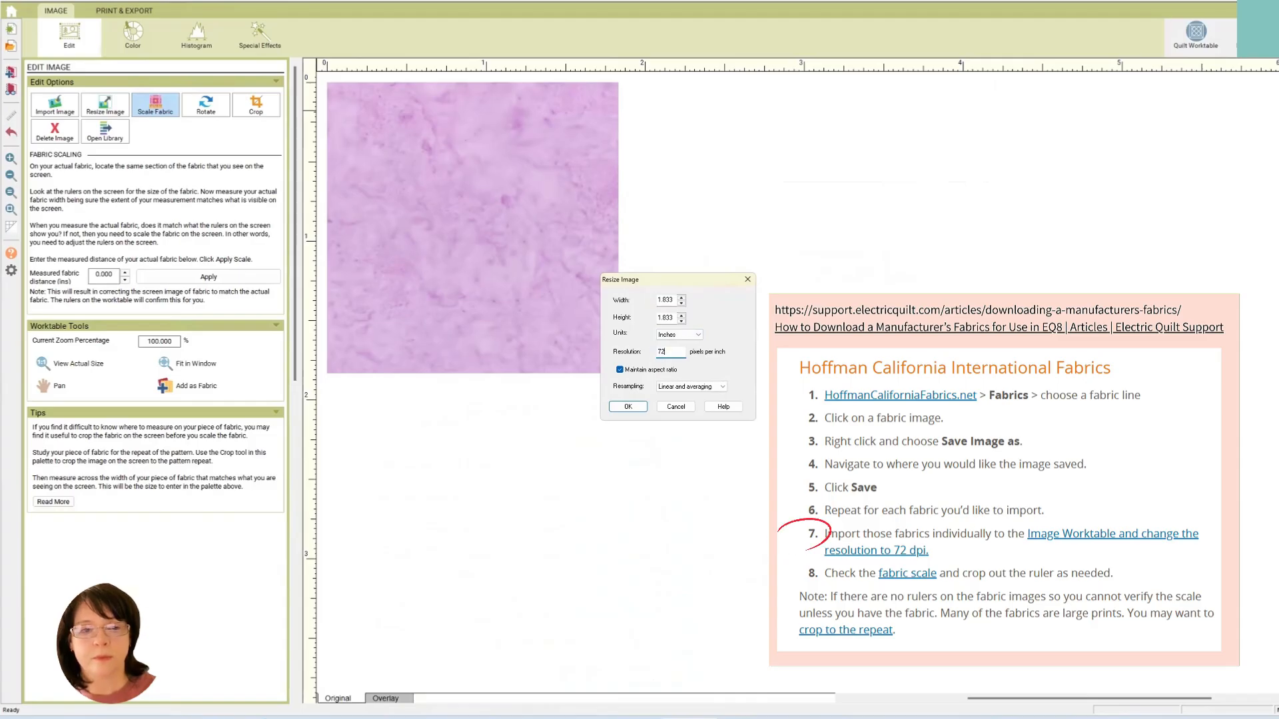
pyautogui.click(626, 407)
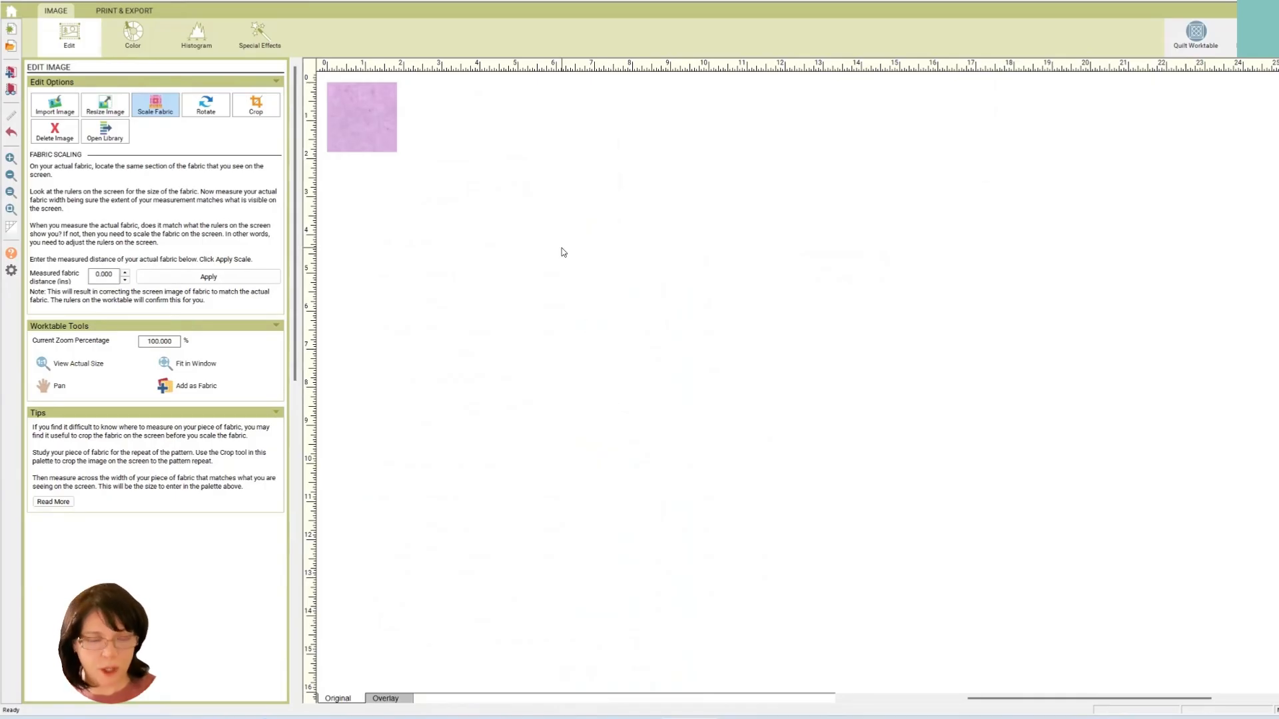
# Step: Add the resized Lilly image to the project as a fabric and check its entry in the Project Sketchbook
pyautogui.click(172, 390)
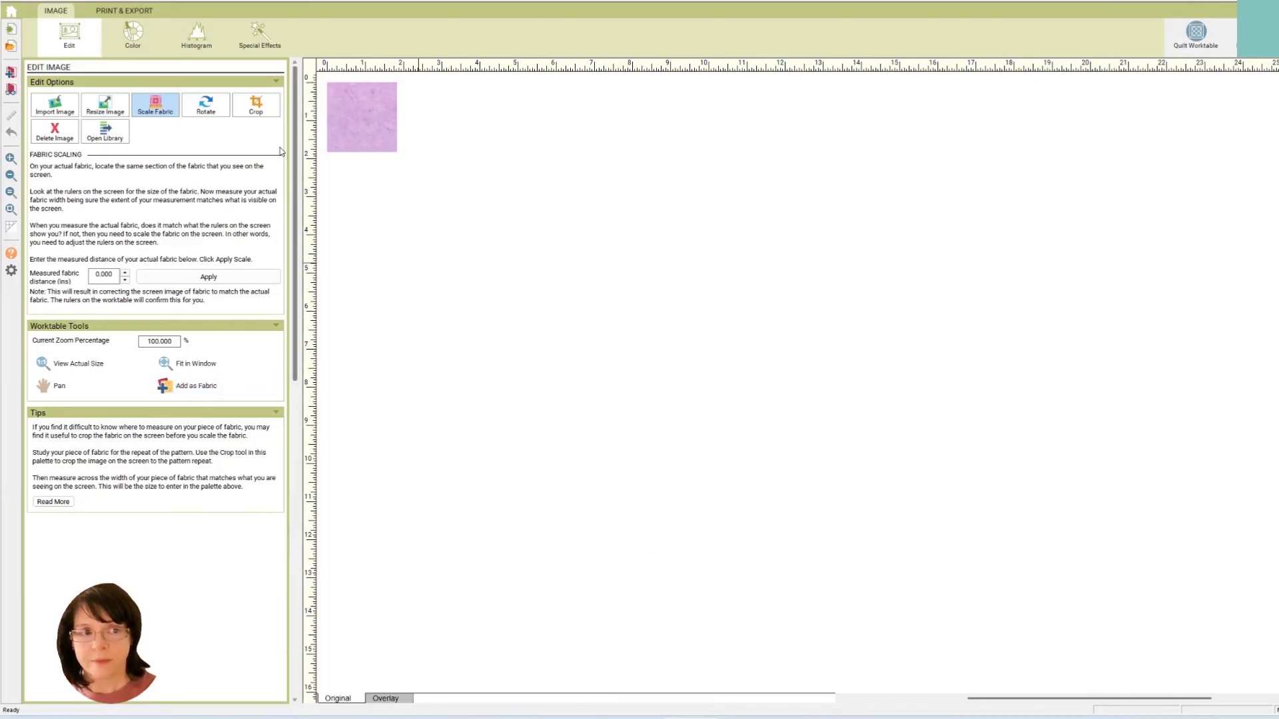
pyautogui.click(10, 90)
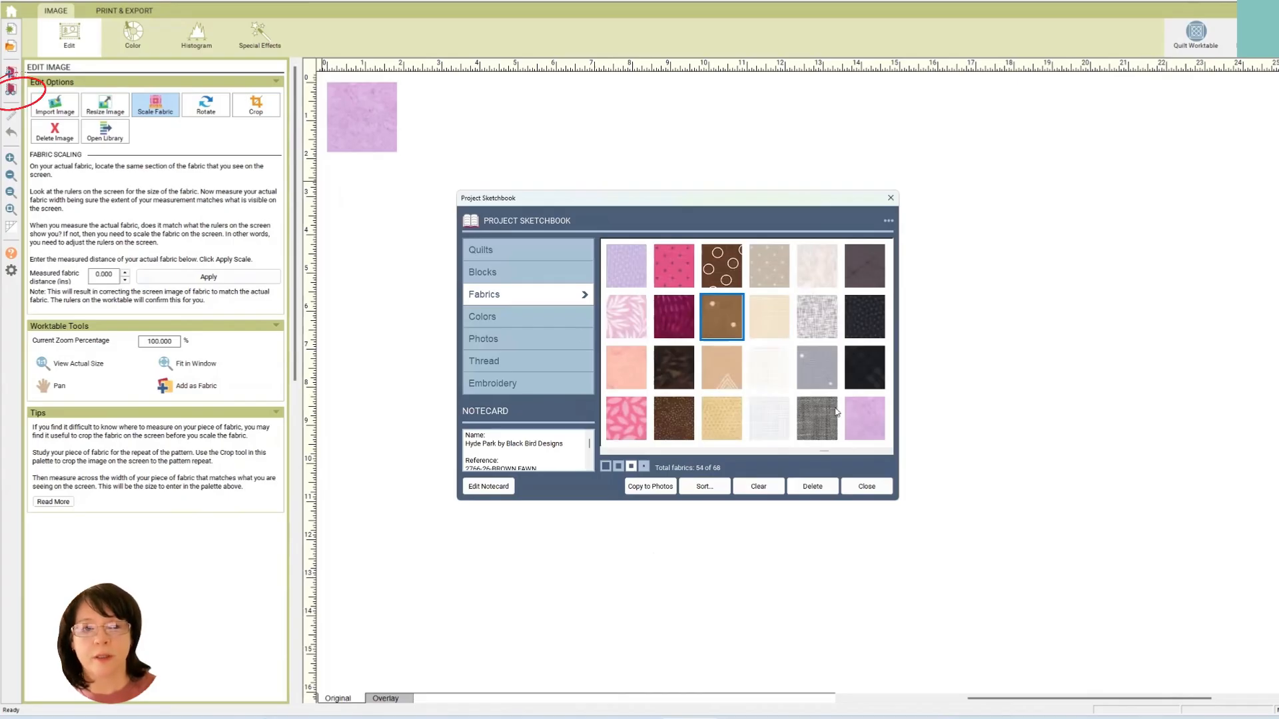
pyautogui.click(871, 415)
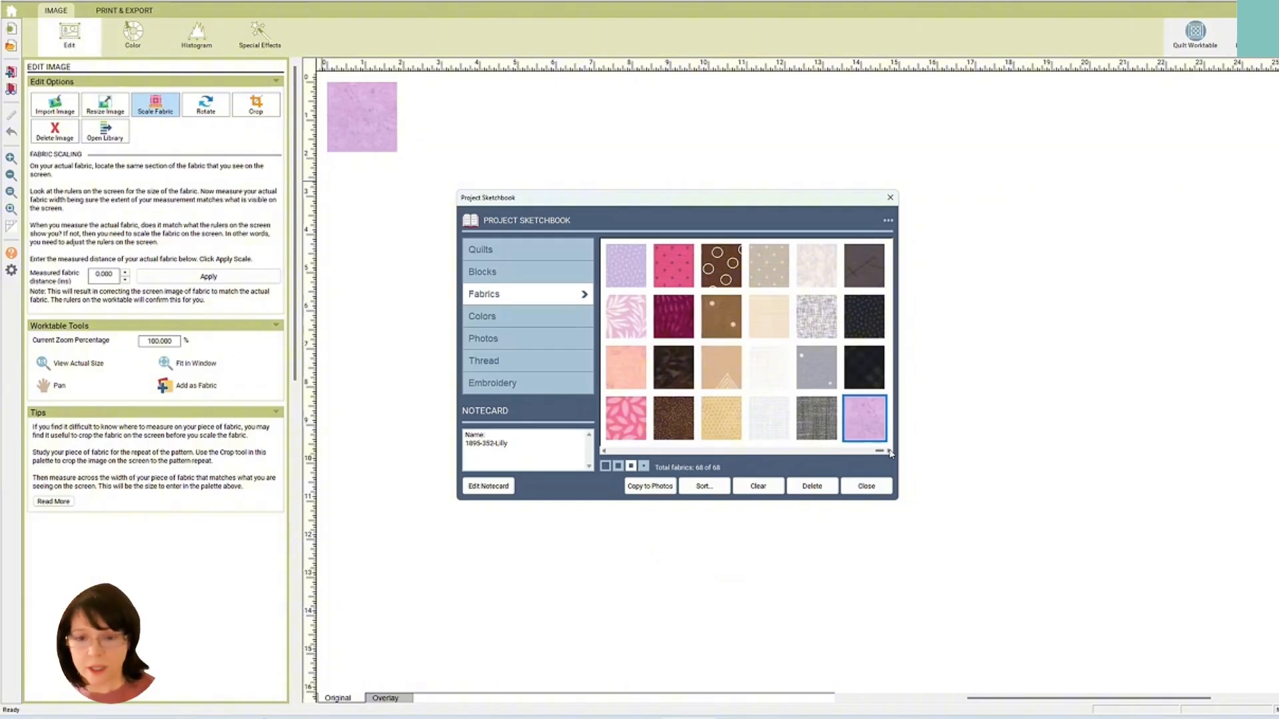
pyautogui.click(863, 486)
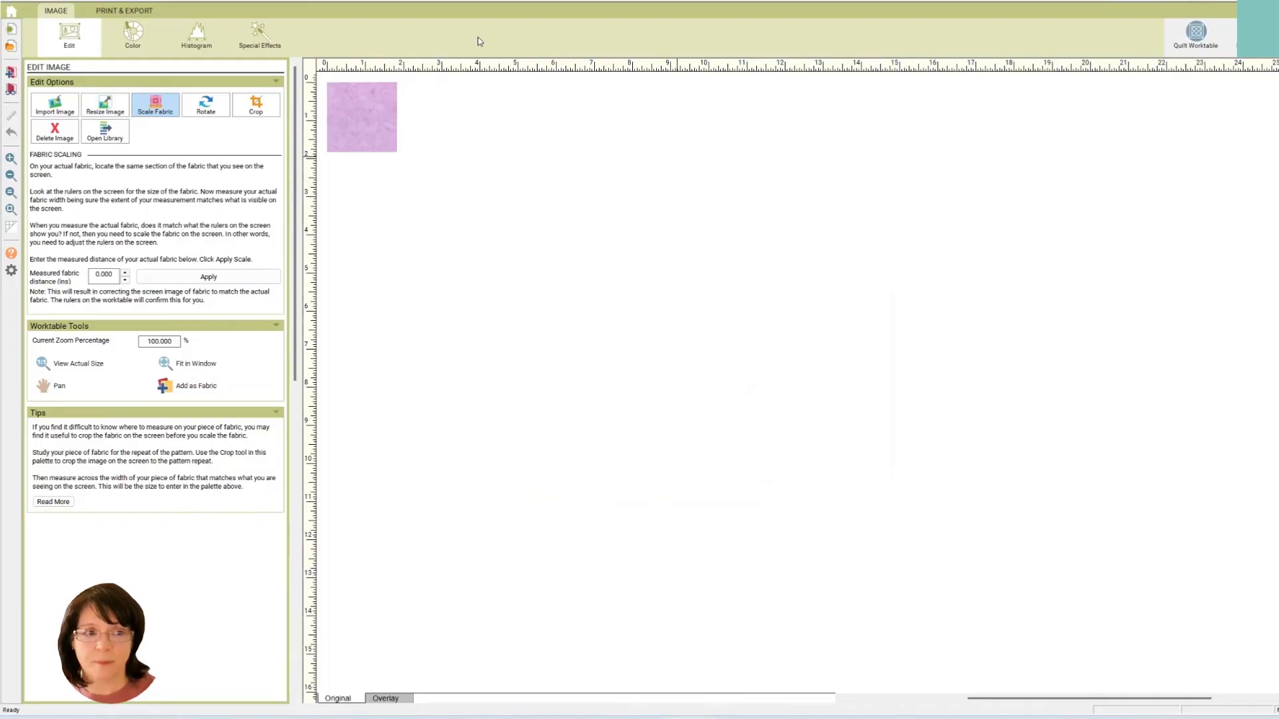
# Step: Import the 1895 153-Tea Rose.jpg swatch and set its resolution to 72 pixels per inch
pyautogui.click(54, 105)
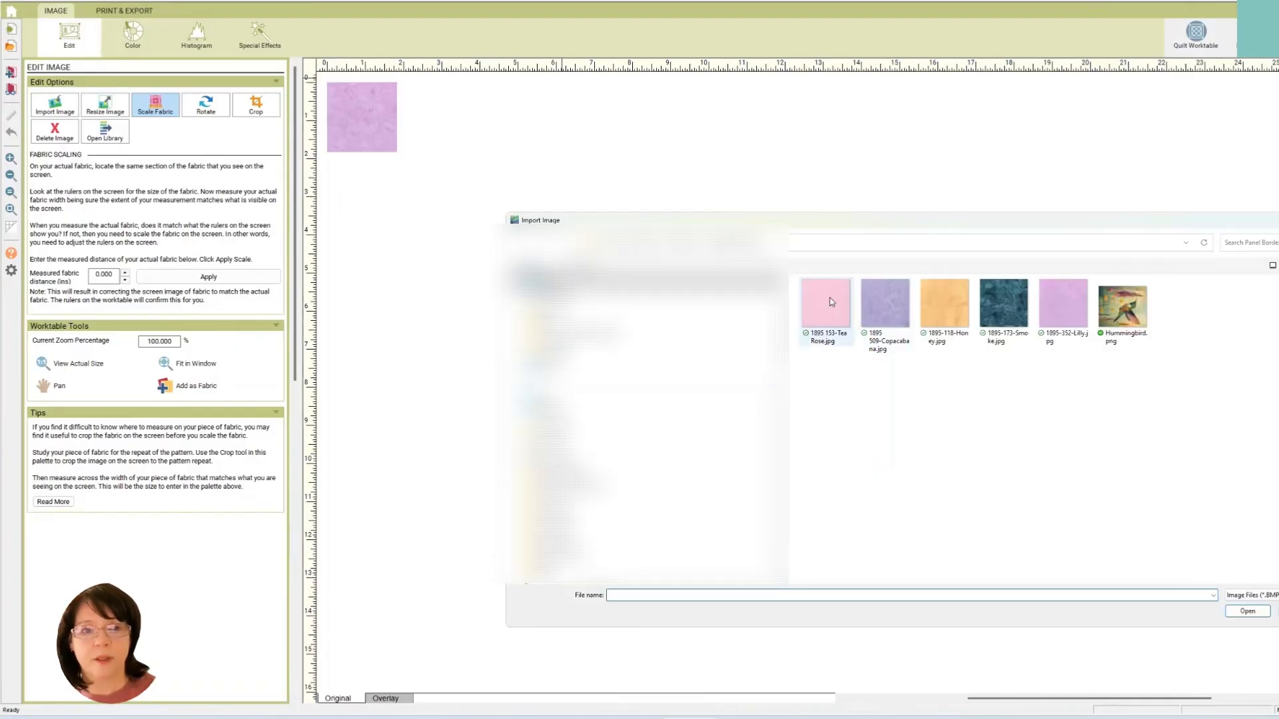
pyautogui.click(830, 302)
pyautogui.doubleClick(830, 302)
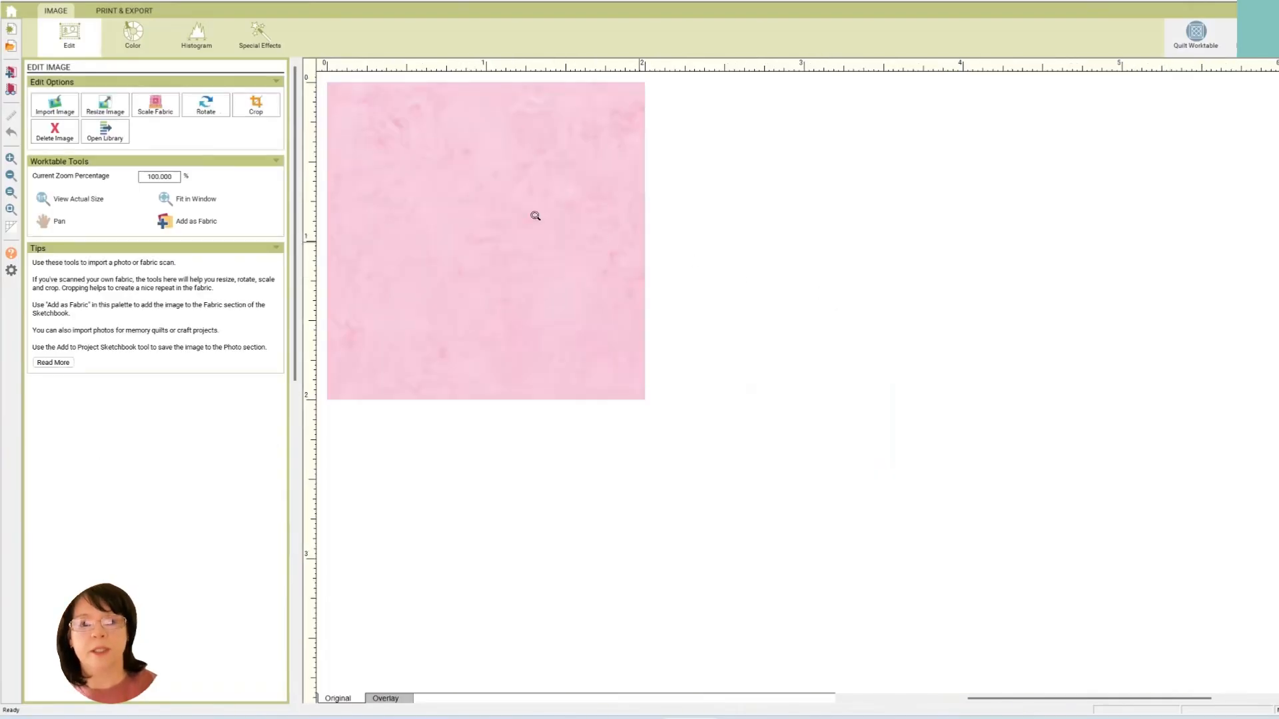
pyautogui.click(105, 108)
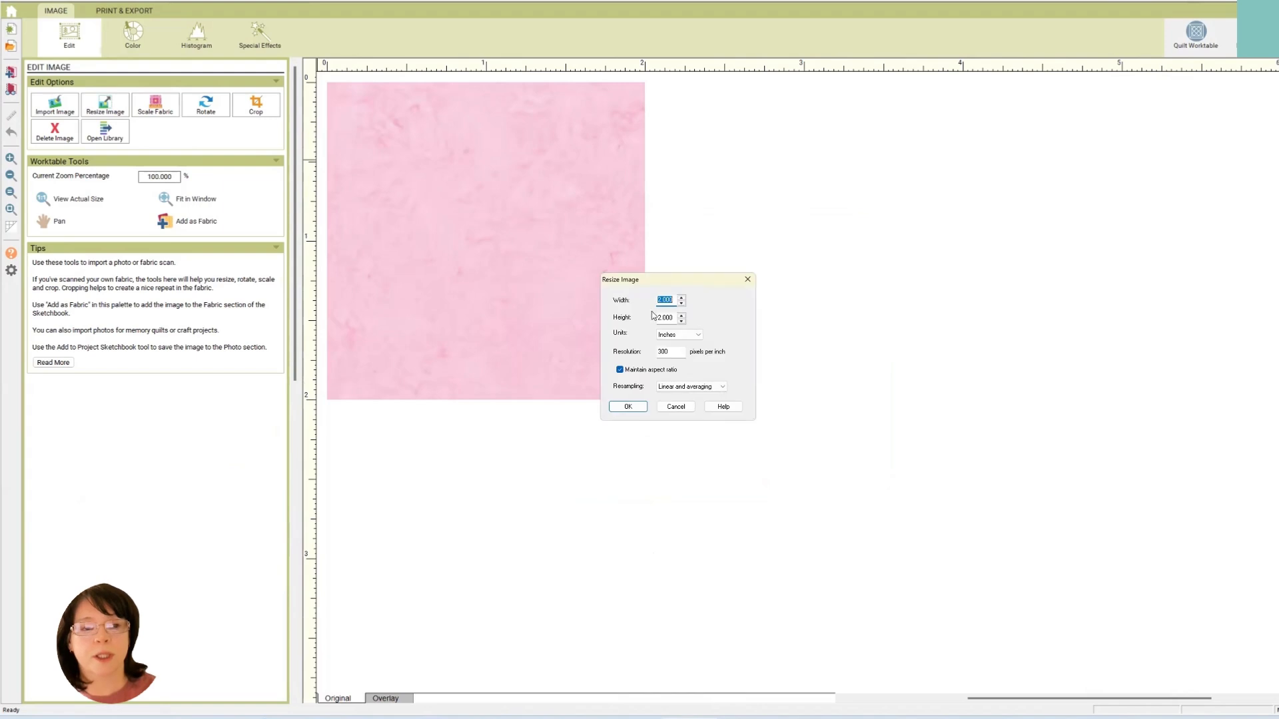
pyautogui.moveTo(676, 355); pyautogui.dragTo(643, 352)
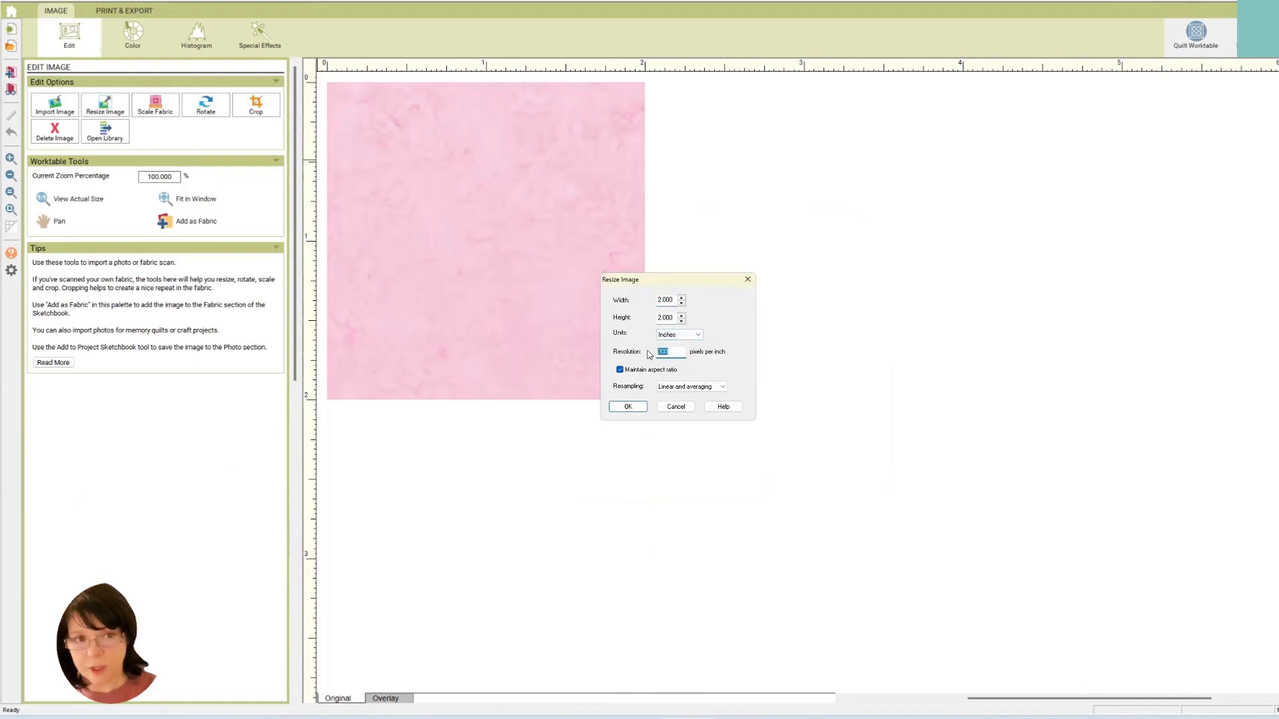
pyautogui.write('72')
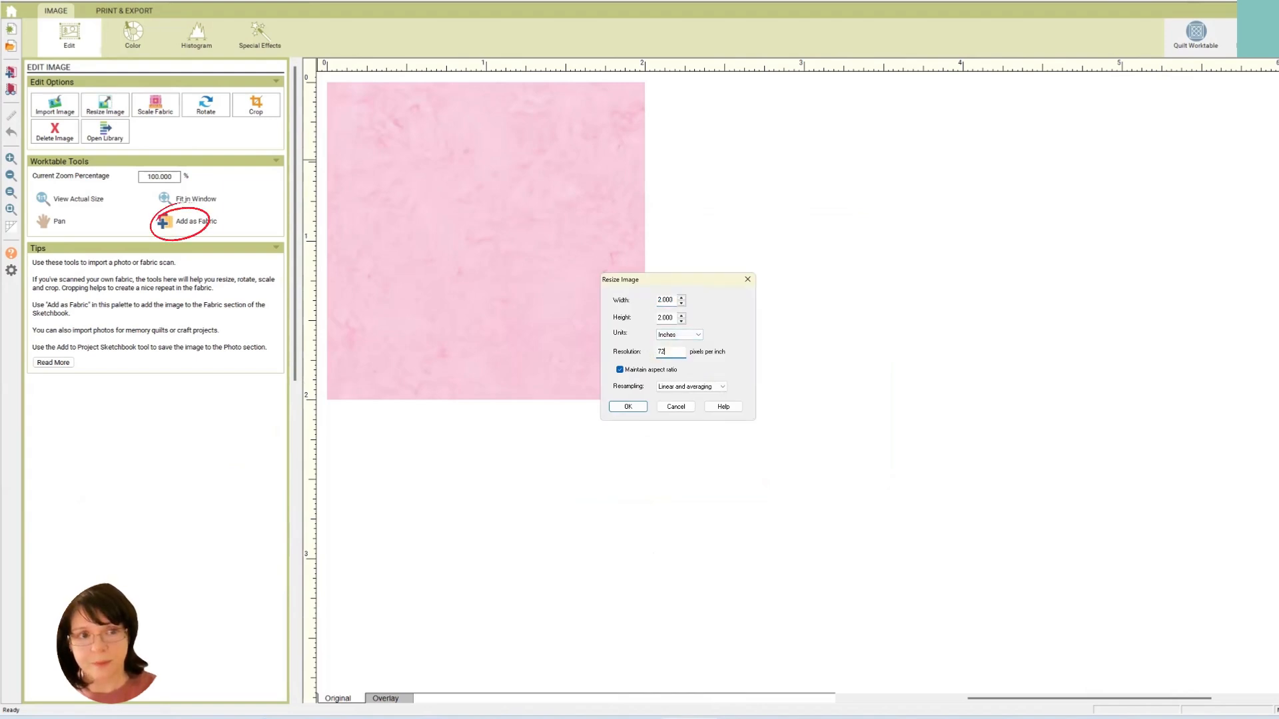
pyautogui.click(628, 407)
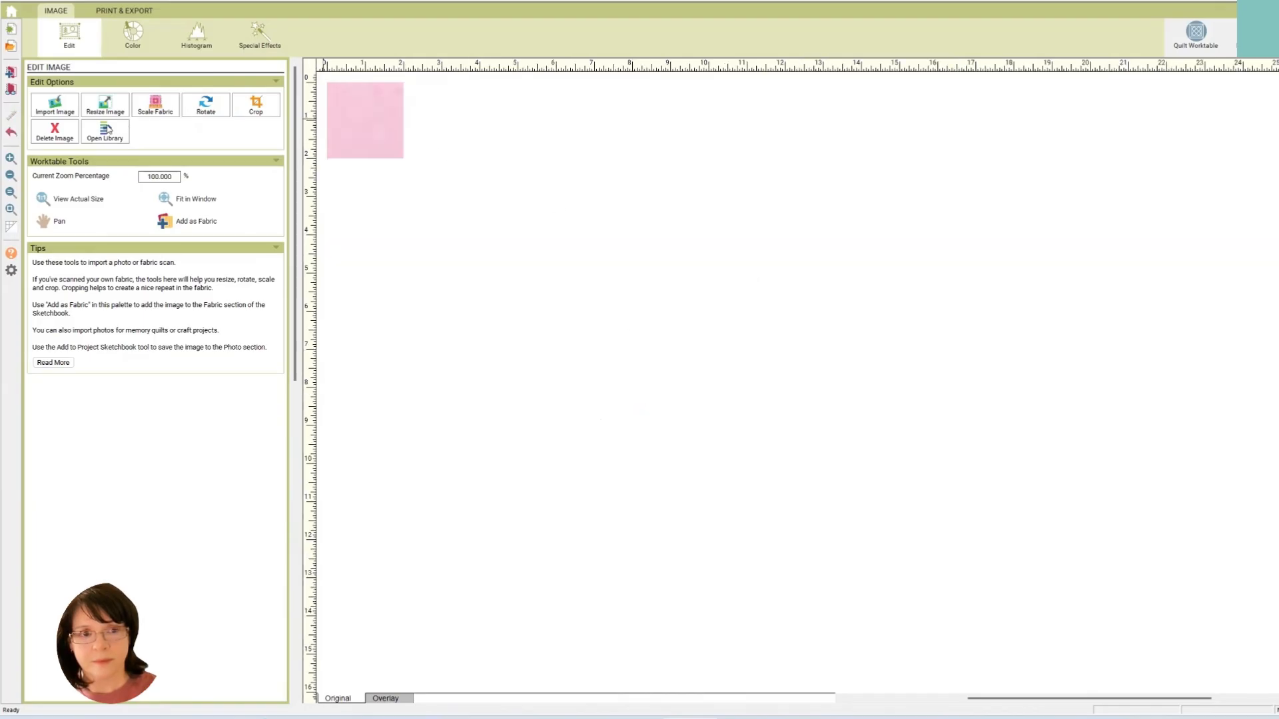
# Step: Review the imported Hoffman swatches, including 1895-173-Smoke, among the Project Sketchbook fabrics
pyautogui.click(12, 91)
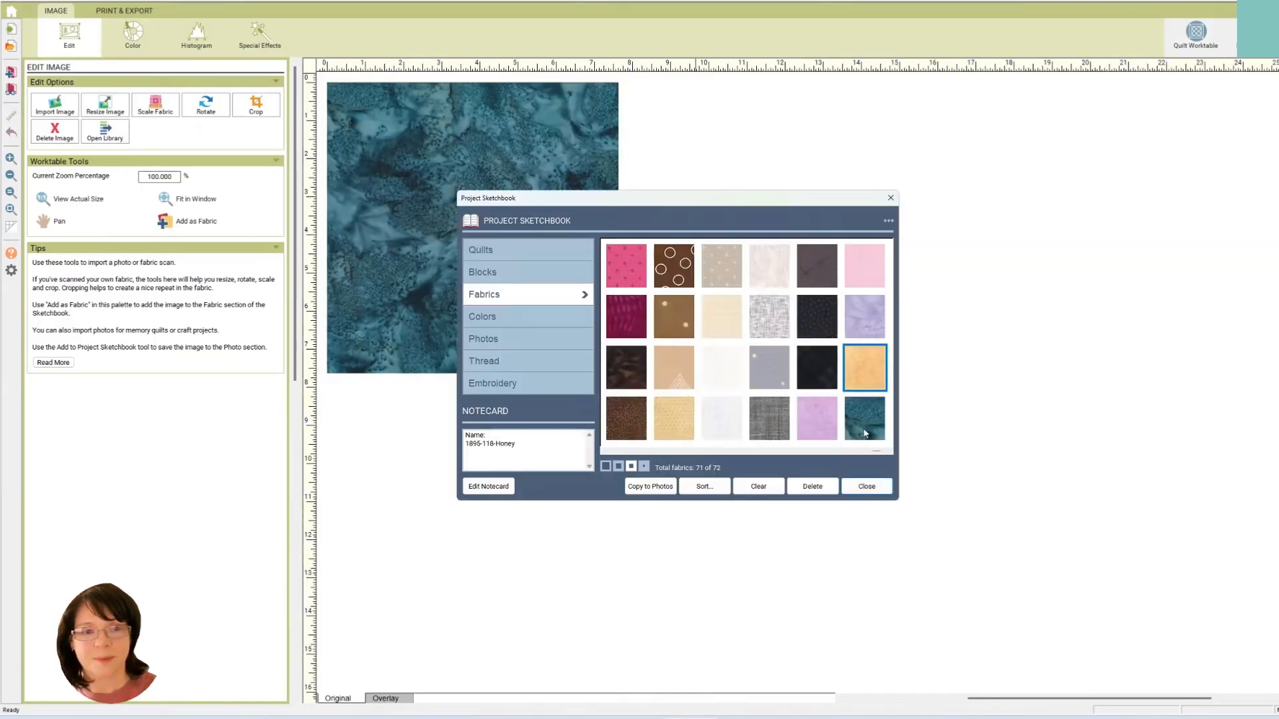
pyautogui.click(888, 452)
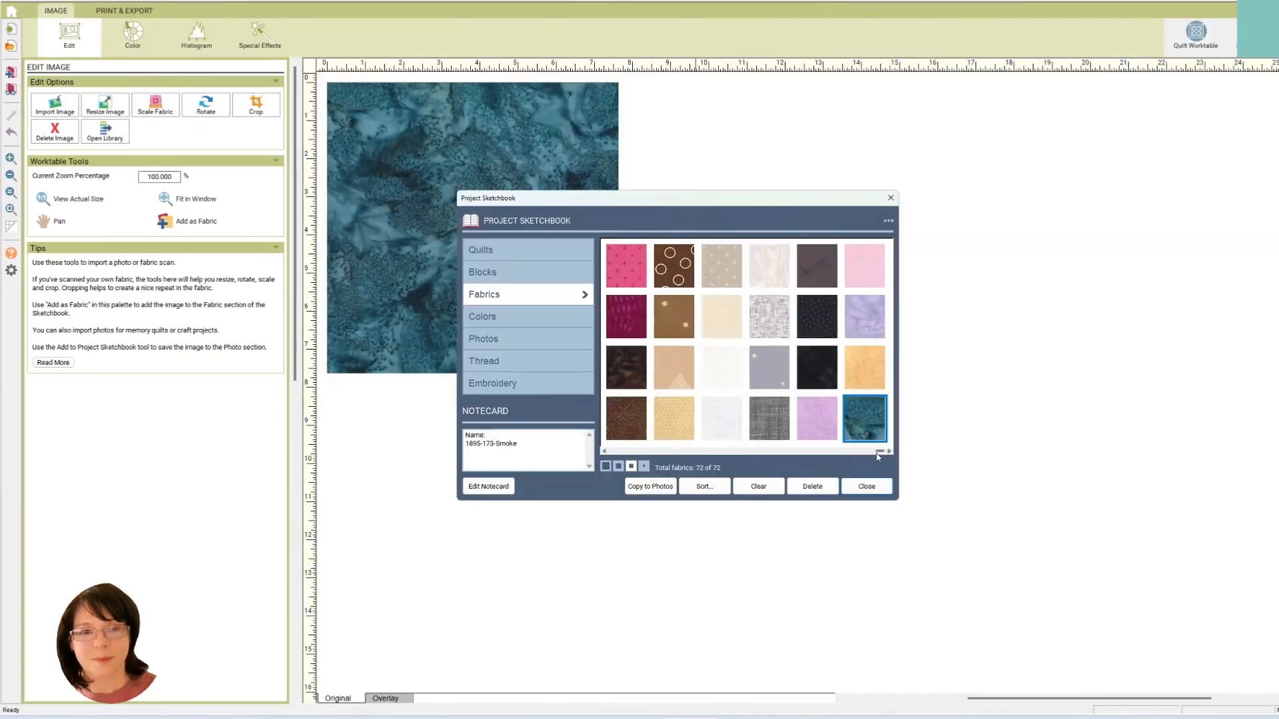
pyautogui.click(866, 487)
# Step: Return to the hummingbird quilt and show the sketchbook fabrics for recoloring its borders
pyautogui.click(56, 11)
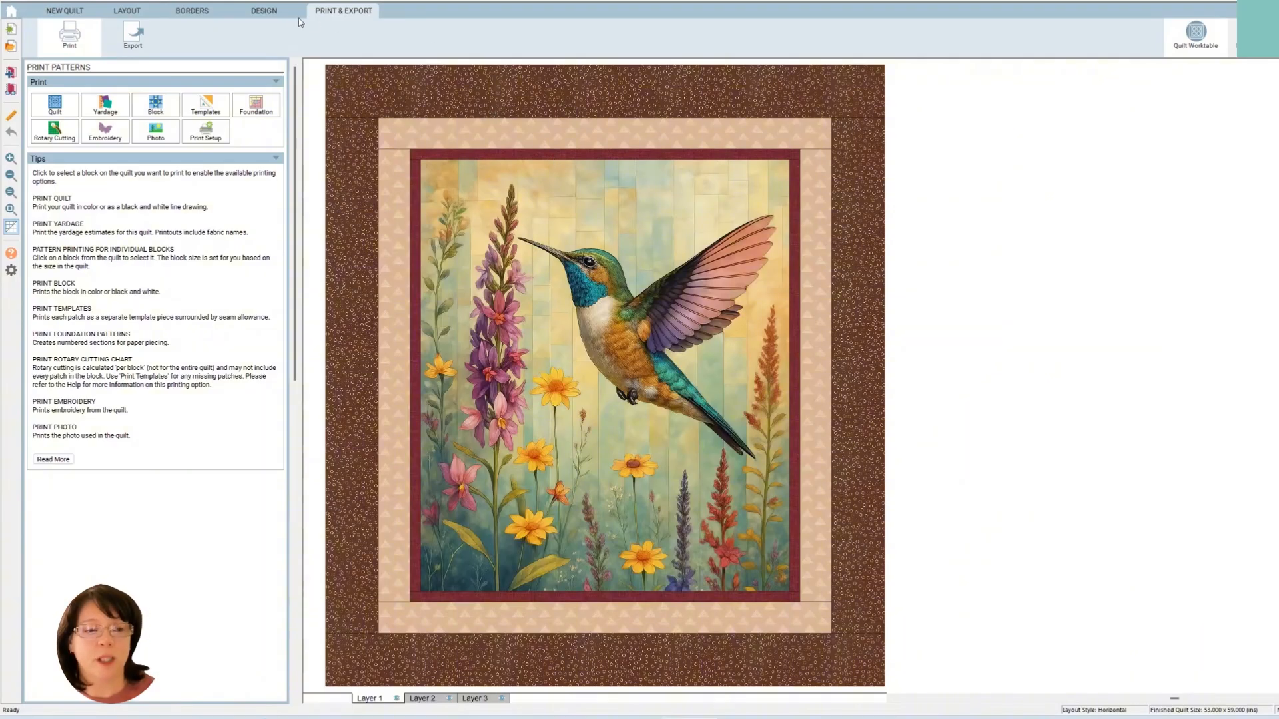
pyautogui.click(274, 13)
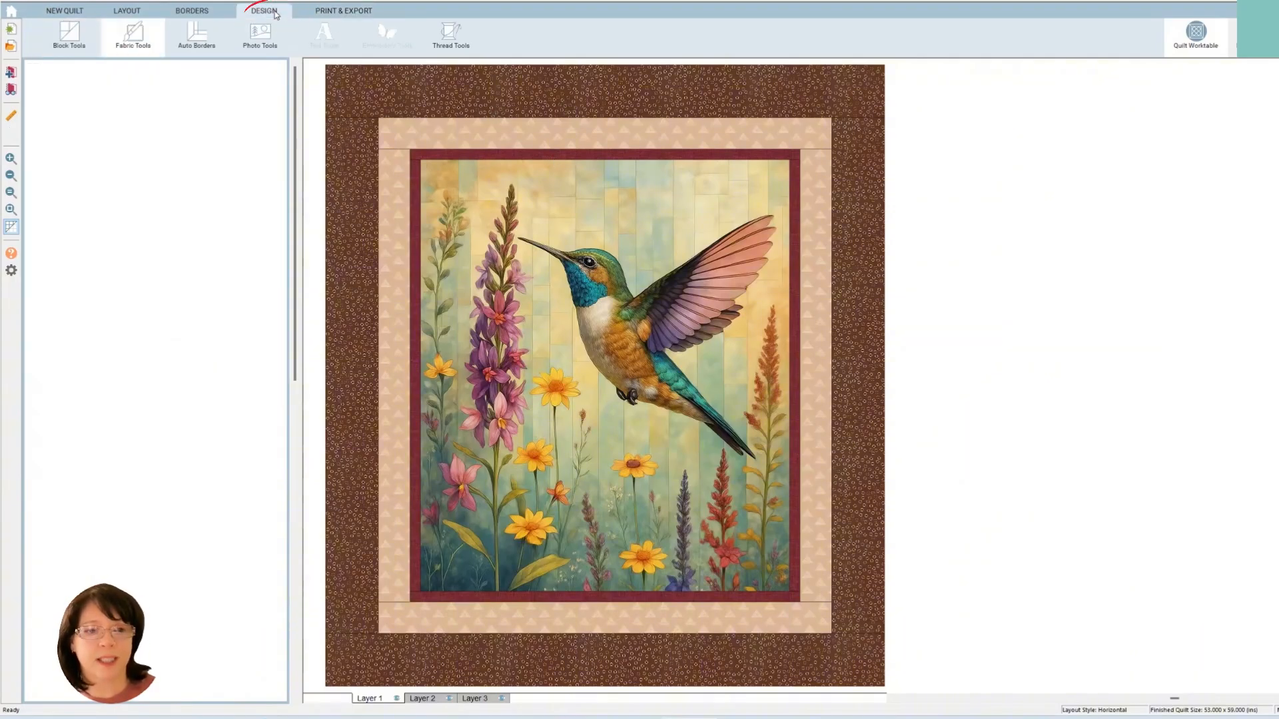
pyautogui.click(50, 266)
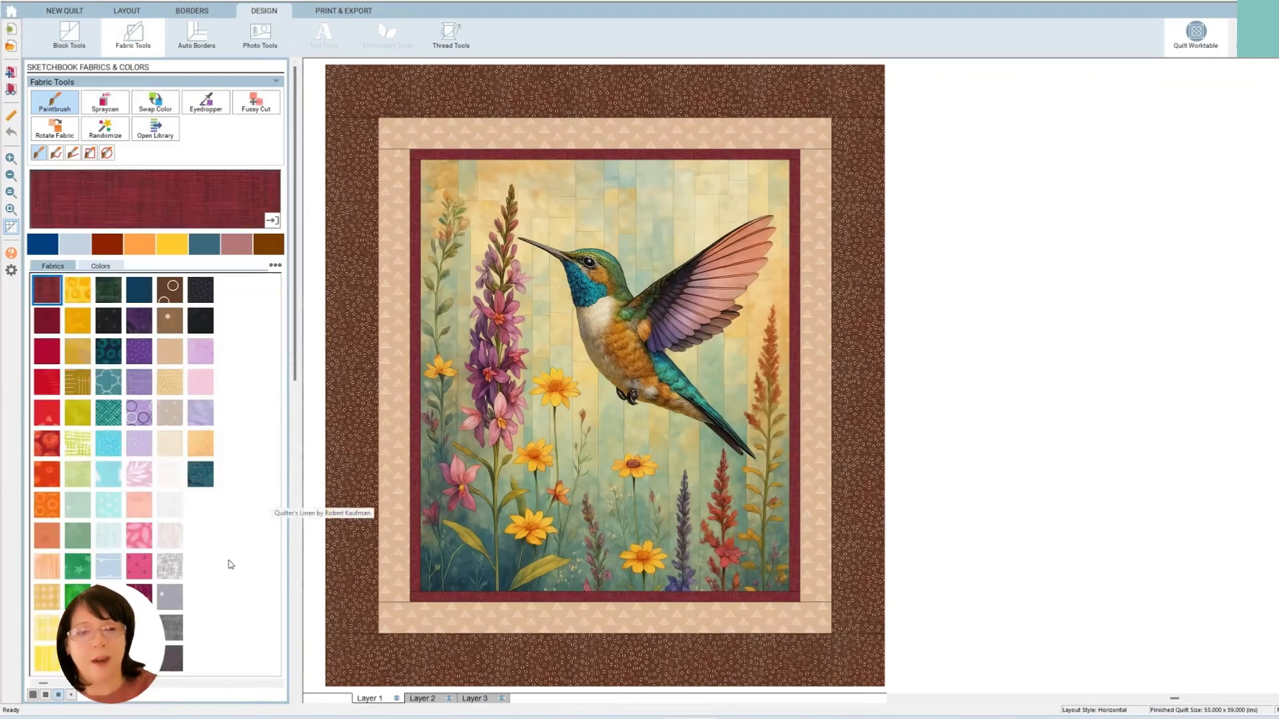
# Step: Try 1895-173-Smoke on the inner border, the pink Tea Rose on the middle border and 1895-352-Lilly on the outer border
pyautogui.click(202, 477)
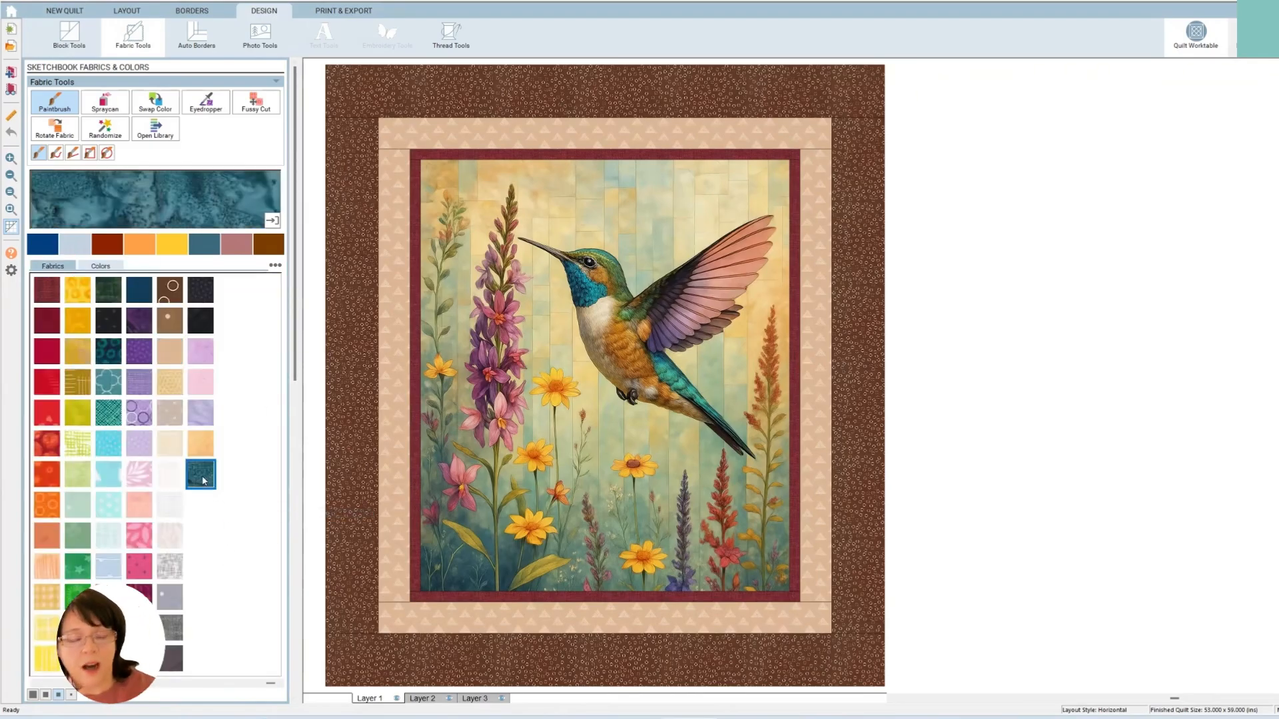
pyautogui.click(417, 505)
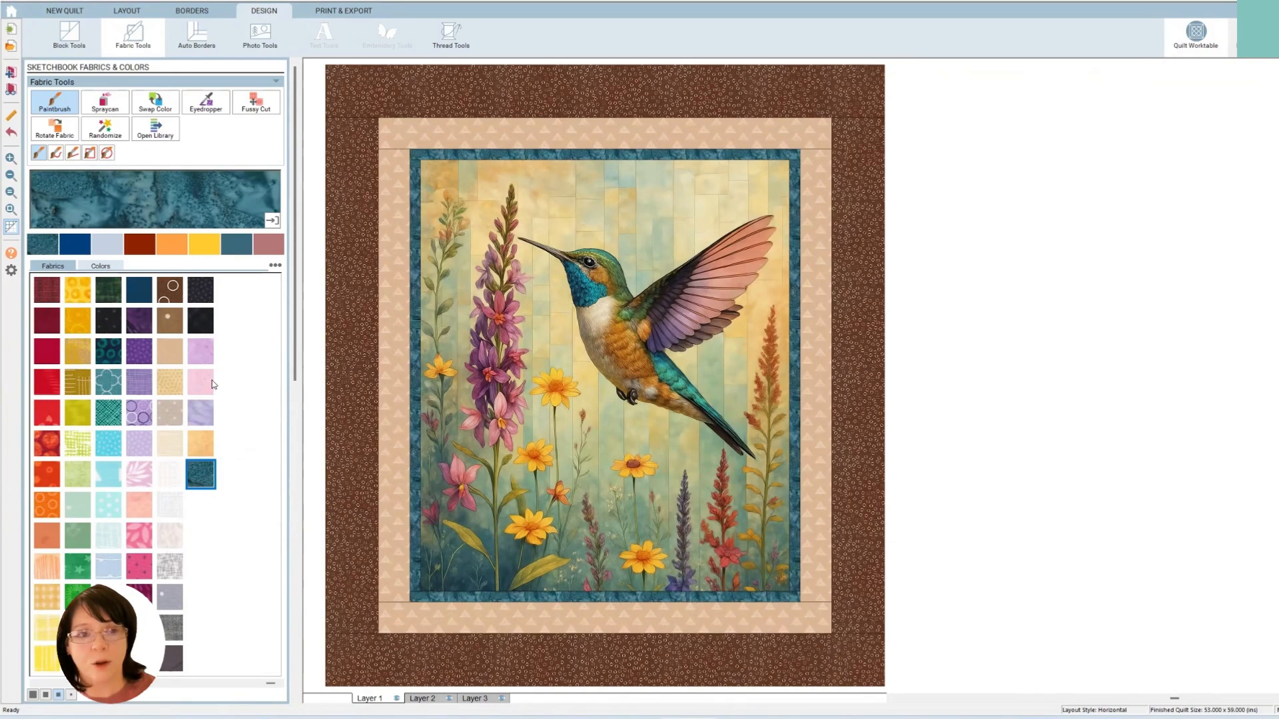
pyautogui.click(192, 385)
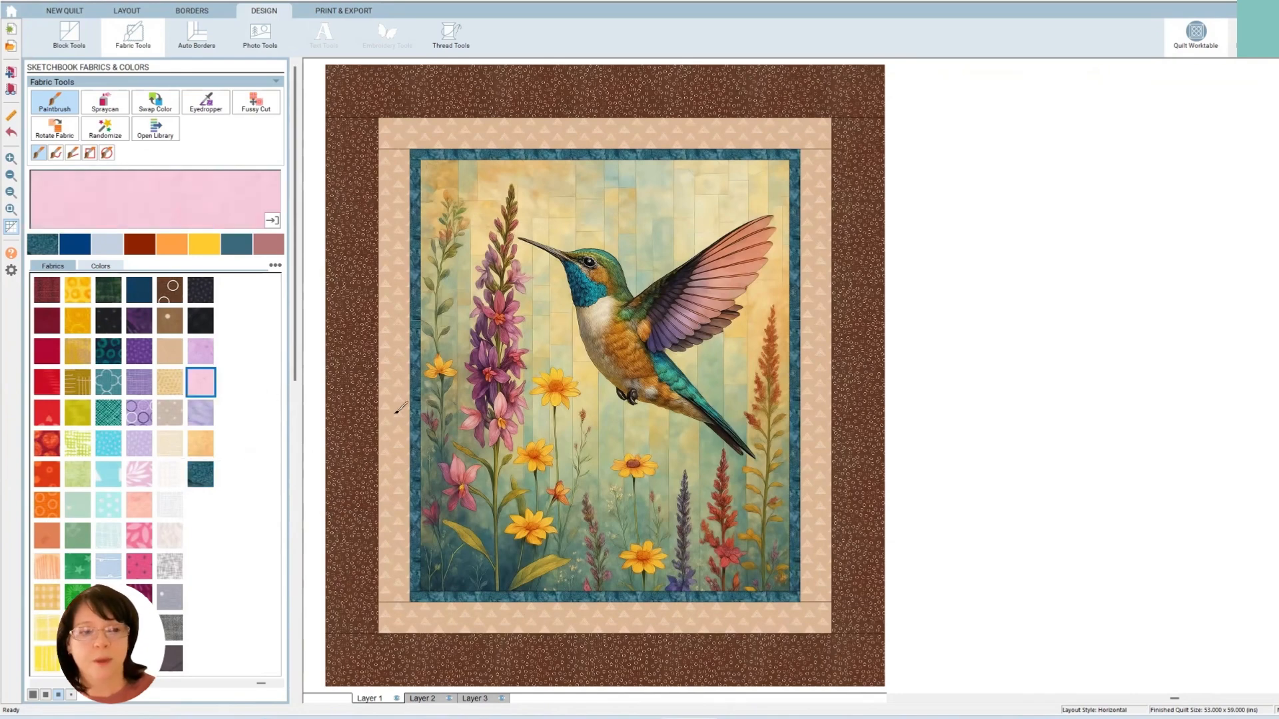
pyautogui.click(383, 397)
pyautogui.click(201, 351)
pyautogui.click(343, 413)
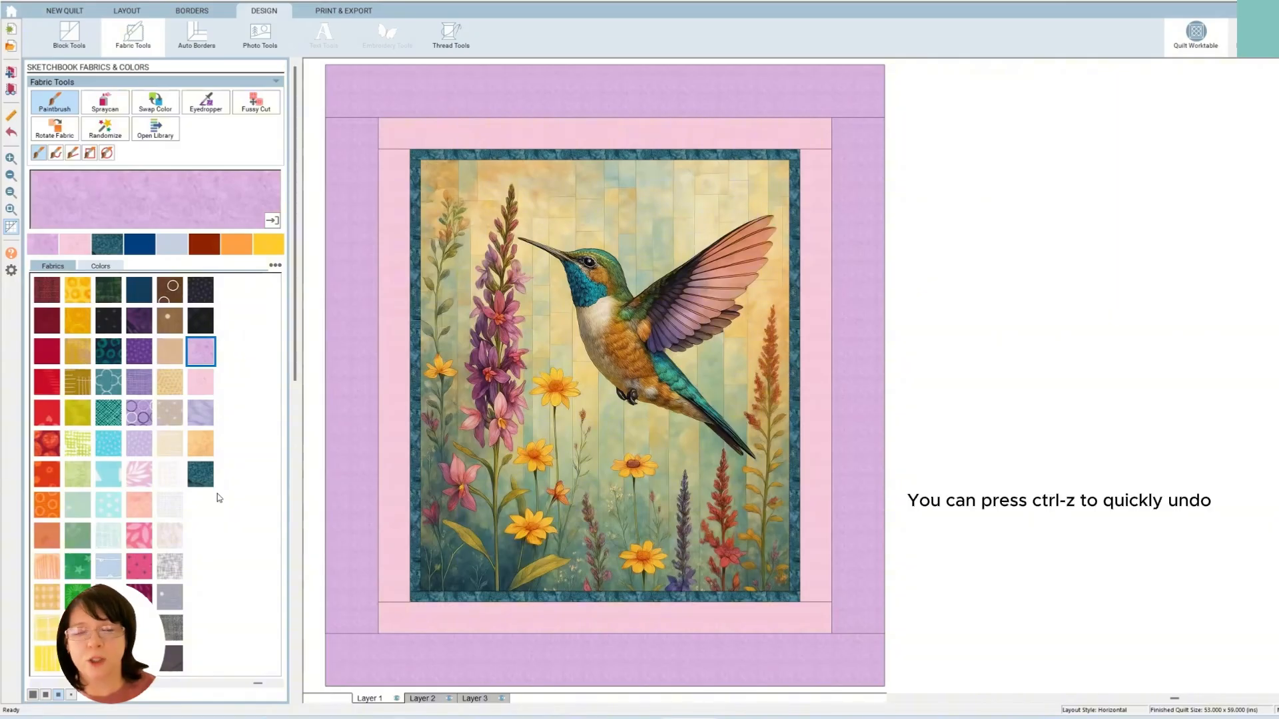
# Step: Undo the last three border fabric changes
pyautogui.hotkey('ctrl', 'z')
pyautogui.hotkey('ctrl', 'z')
pyautogui.hotkey('ctrl', 'z')
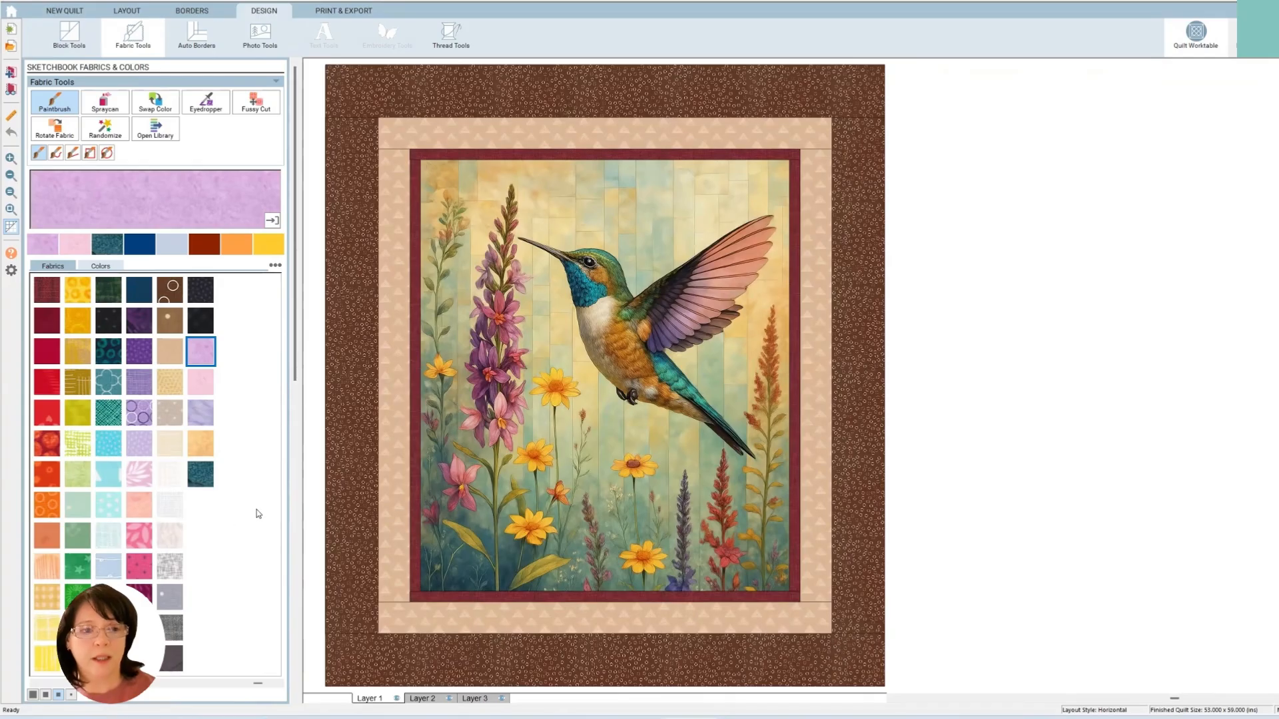
# Step: Fill the outer border with the dark teal 1895-173-Smoke fabric
pyautogui.click(201, 474)
pyautogui.click(346, 419)
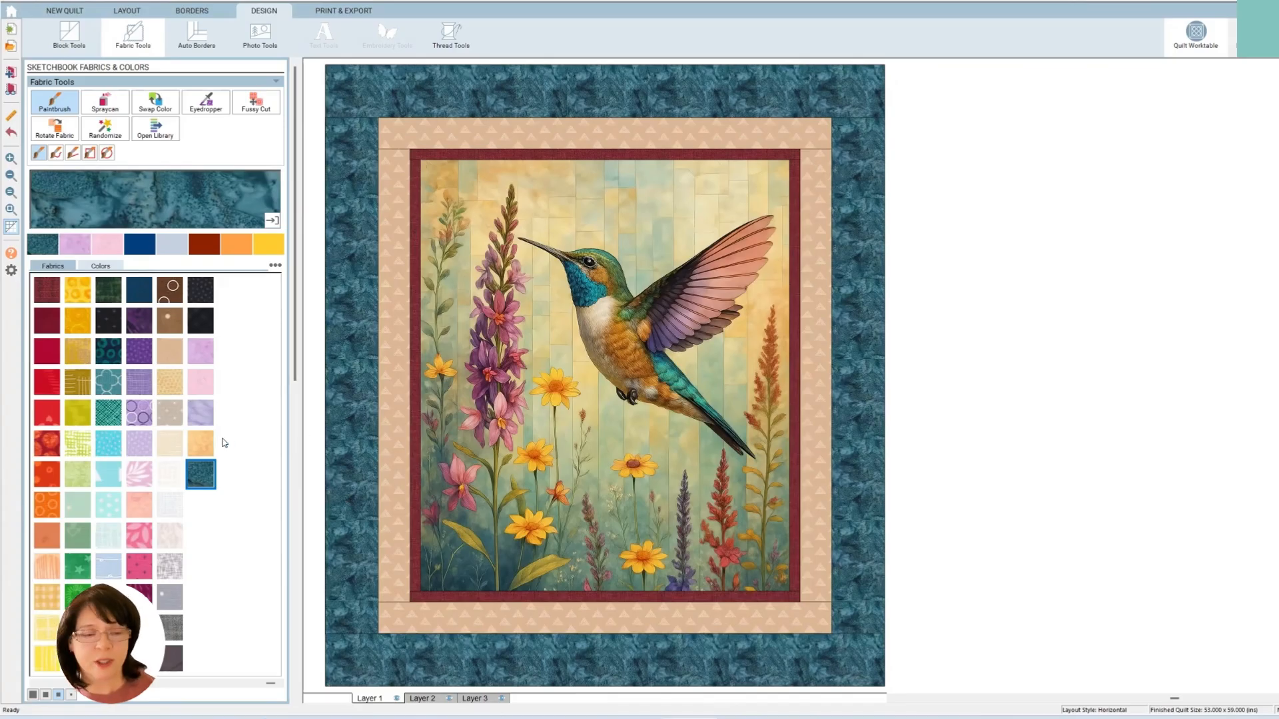
# Step: Fill the narrow inner border with the light orange mottled fabric
pyautogui.click(209, 446)
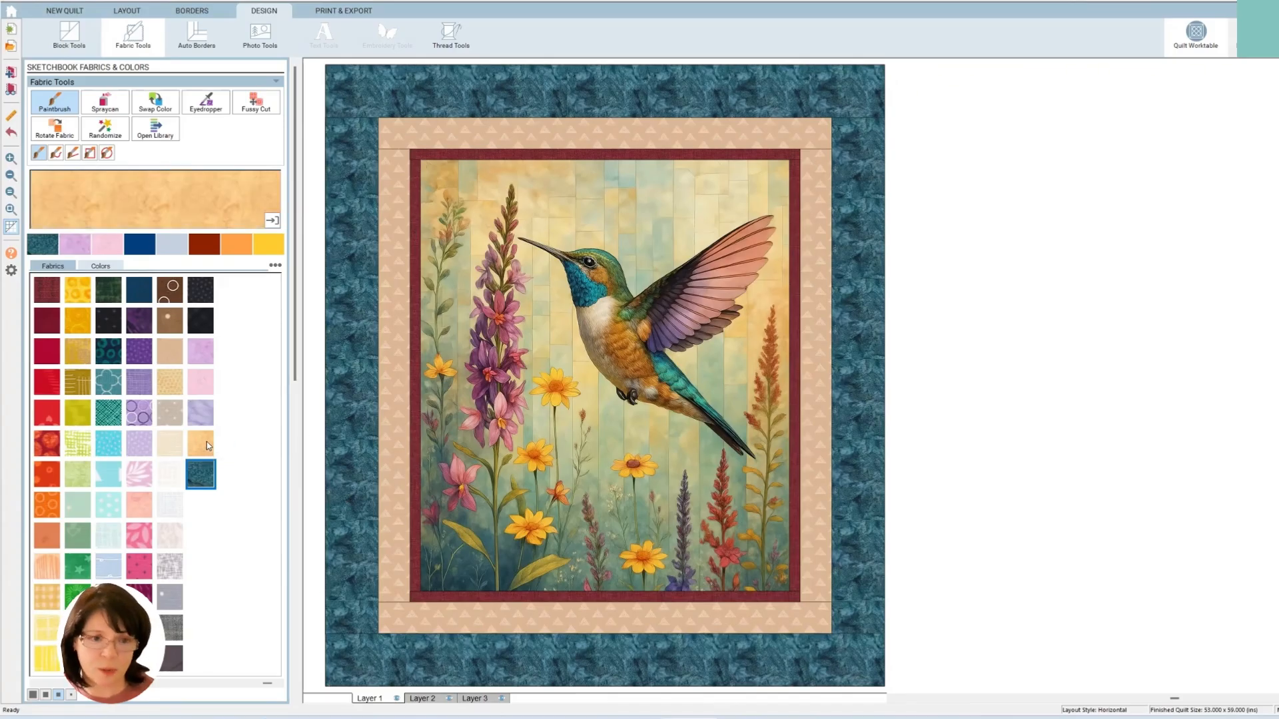
pyautogui.click(414, 446)
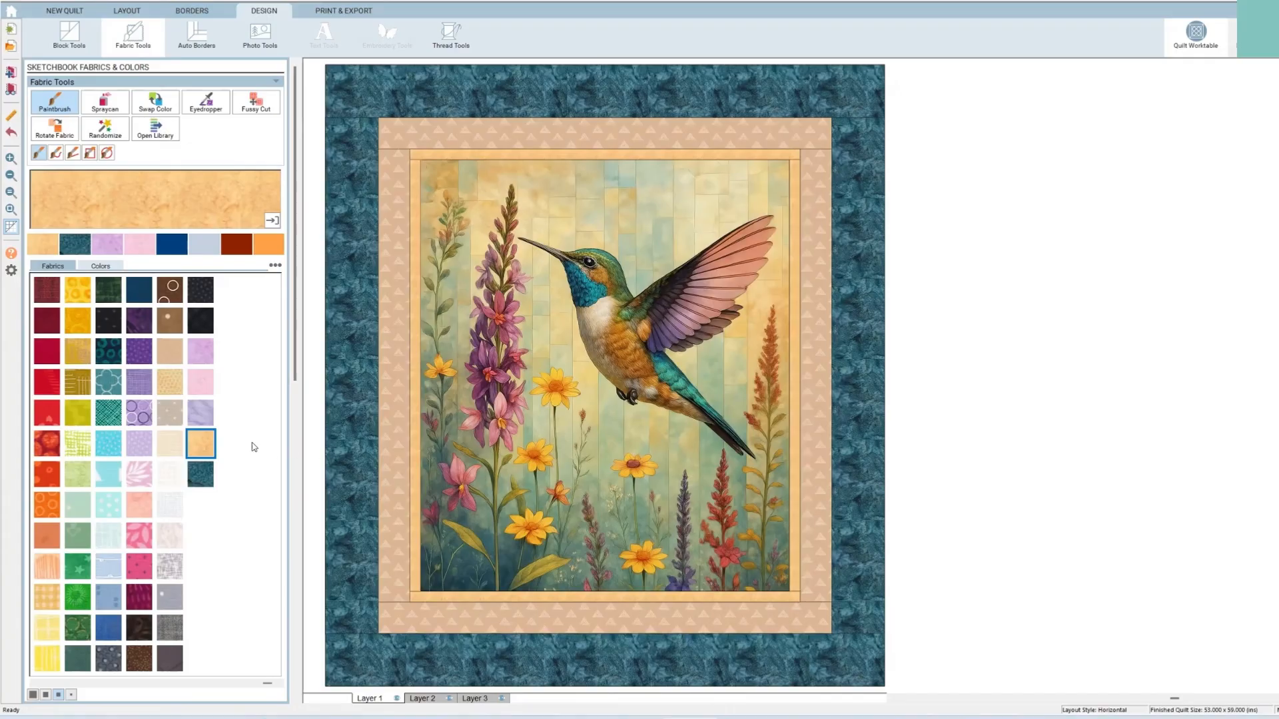
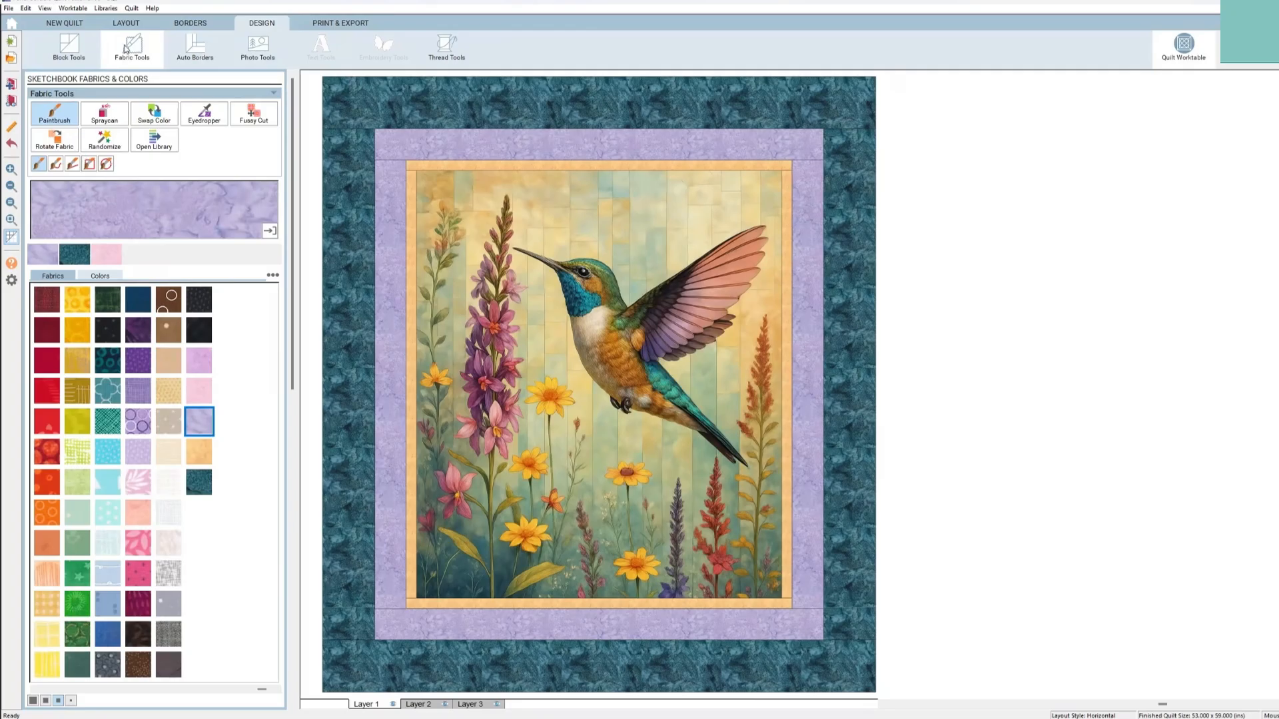
# Step: Start a new horizontal layout quilt without adding the current worktable quilt to the sketchbook
pyautogui.click(64, 23)
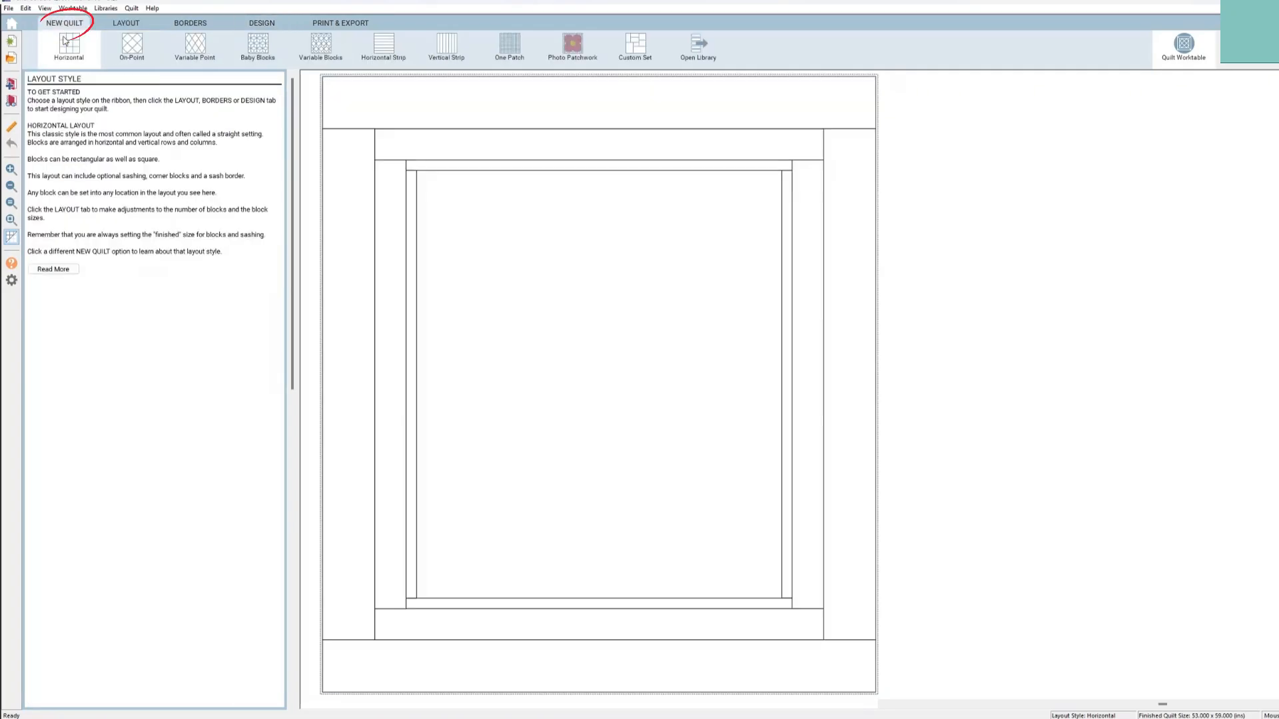
pyautogui.click(68, 48)
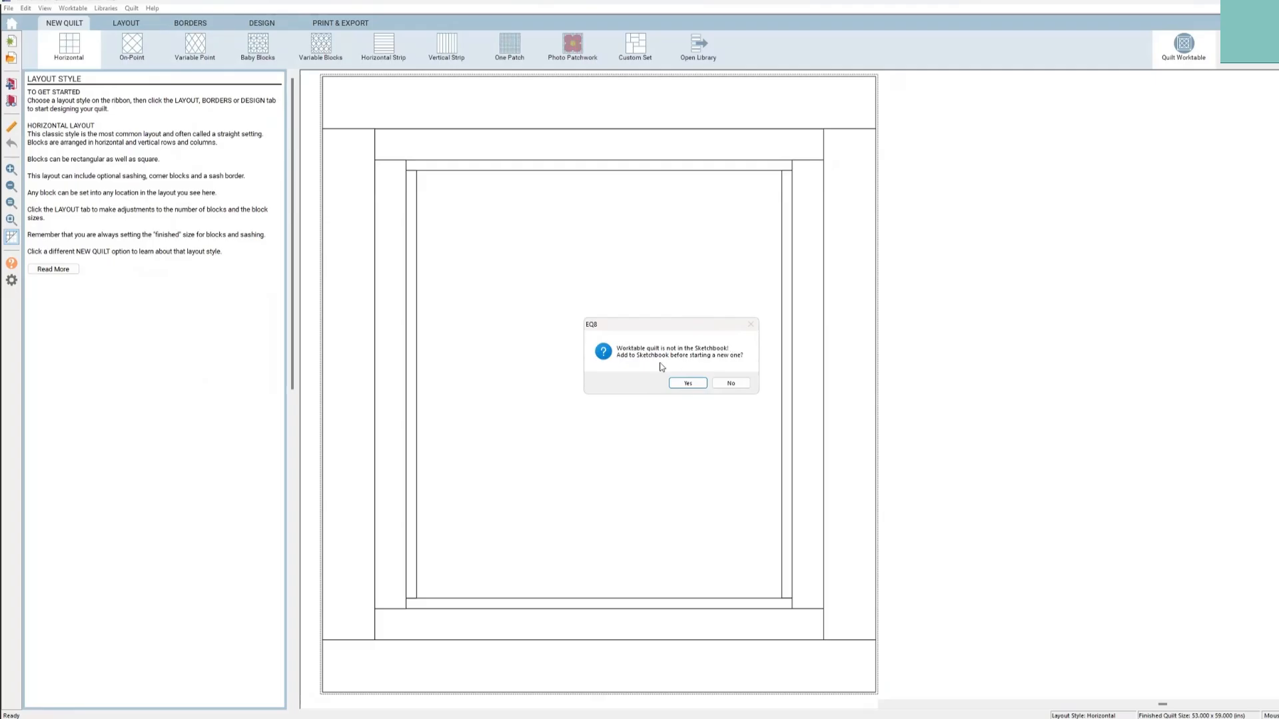
pyautogui.click(731, 383)
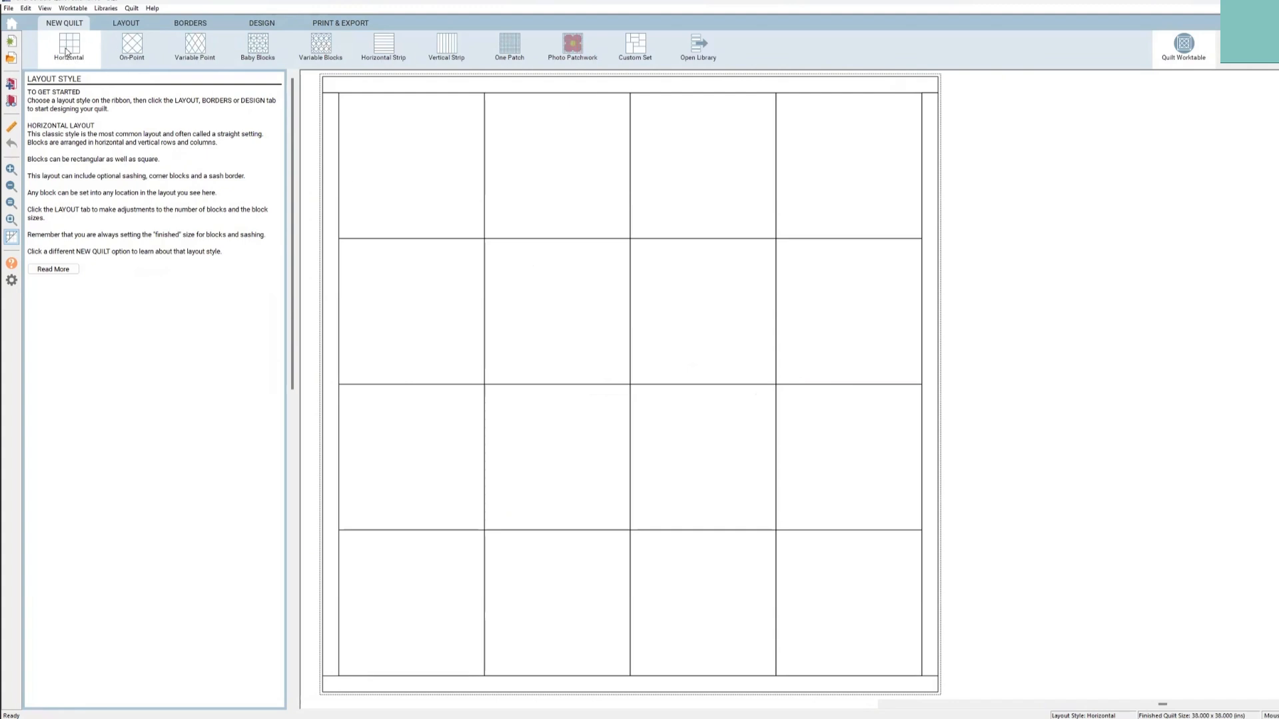
# Step: Set the layout to 1 horizontal by 1 vertical block with a finished size of 34 wide by 40 high
pyautogui.click(118, 25)
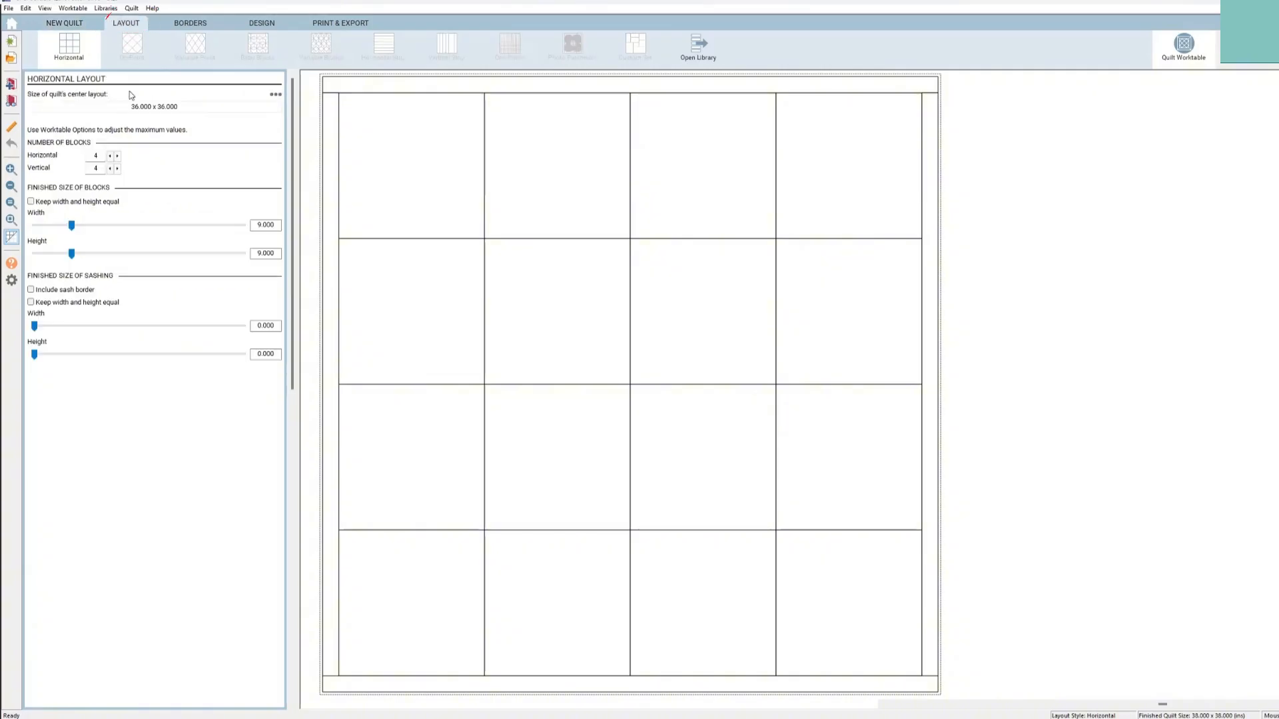
pyautogui.doubleClick(95, 157)
pyautogui.write('1')
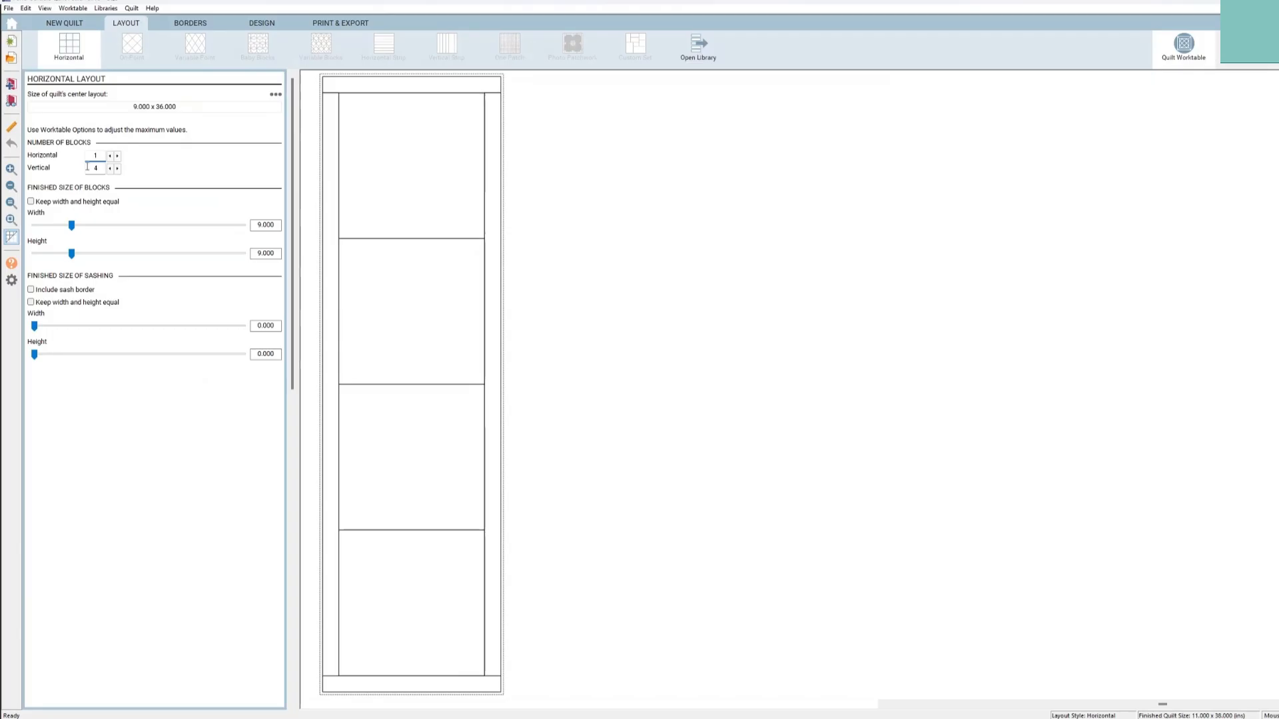
pyautogui.press('Tab')
pyautogui.write('1')
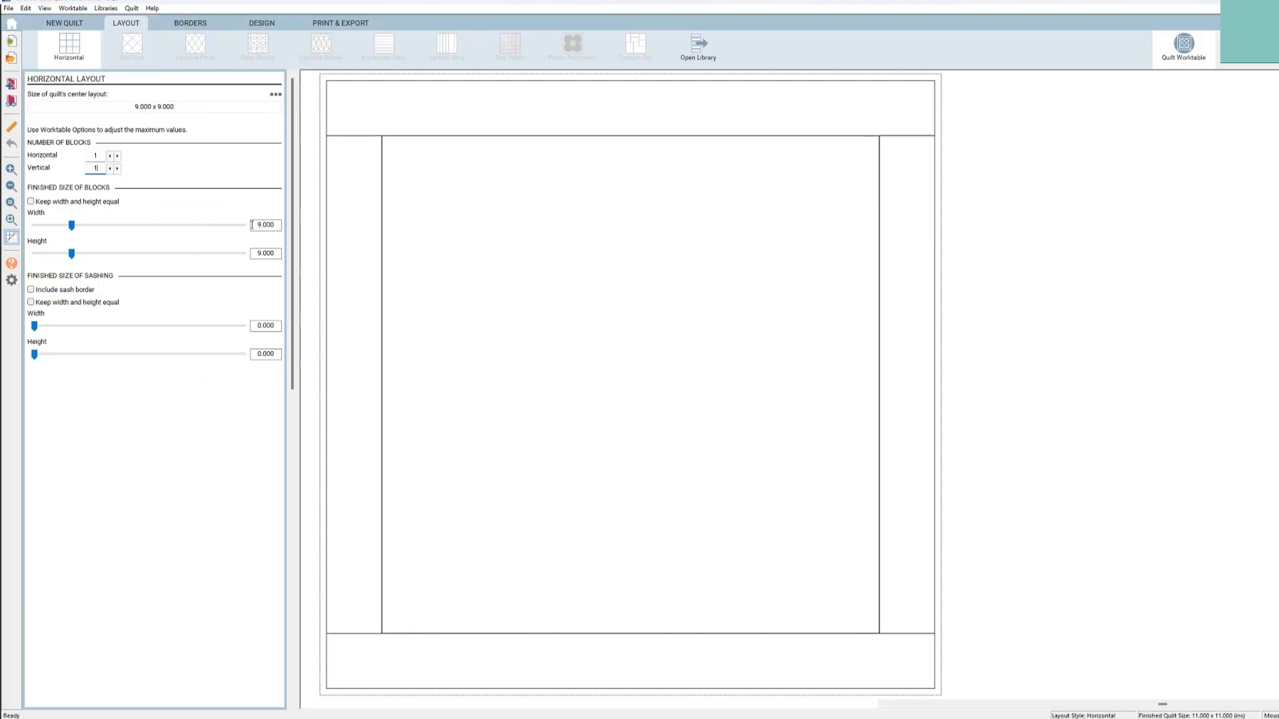
pyautogui.moveTo(252, 225); pyautogui.dragTo(280, 223)
pyautogui.write('34')
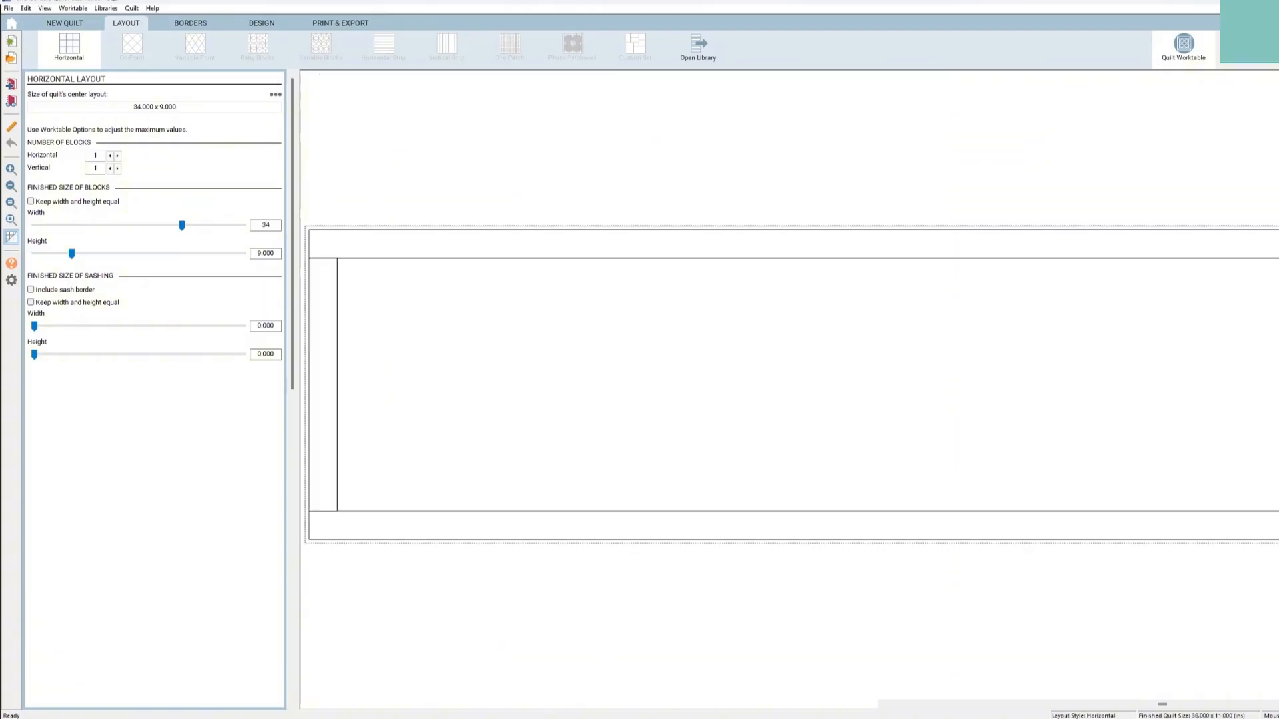
pyautogui.press('Tab')
pyautogui.write('40')
pyautogui.press('Tab')
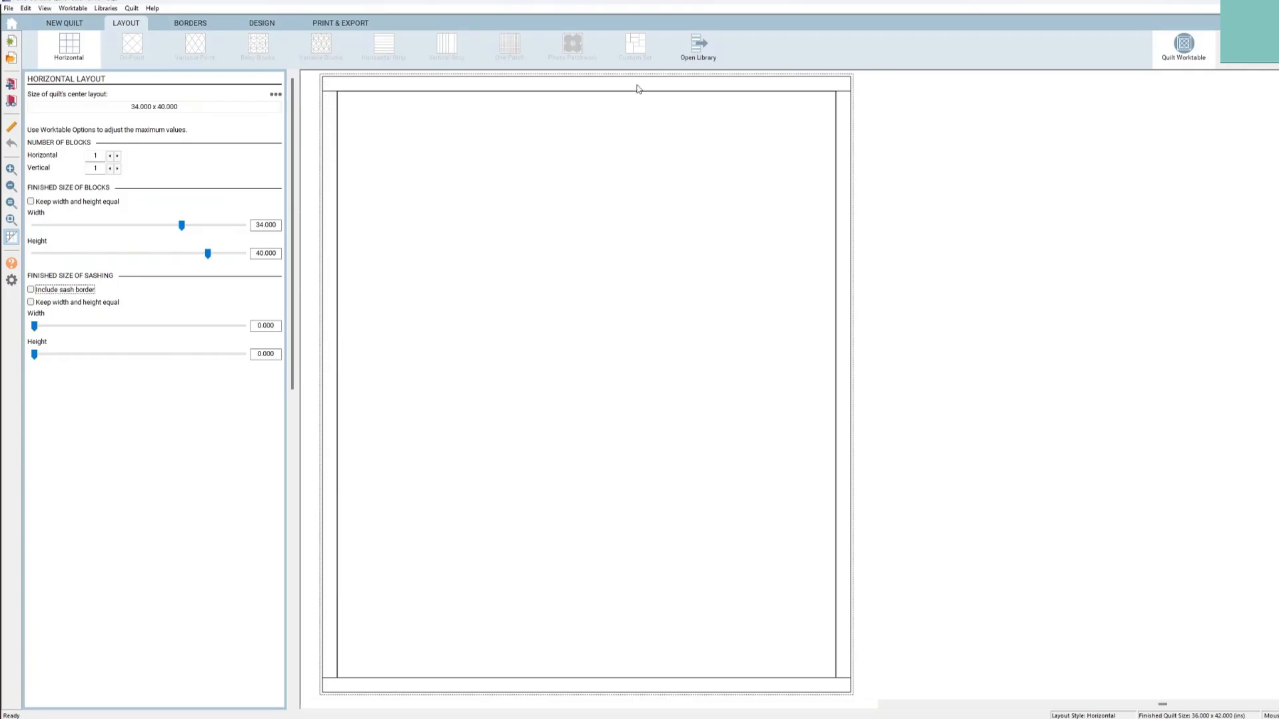
# Step: Add a second border around the 1-inch border and set its width to 6 on all sides
pyautogui.click(202, 27)
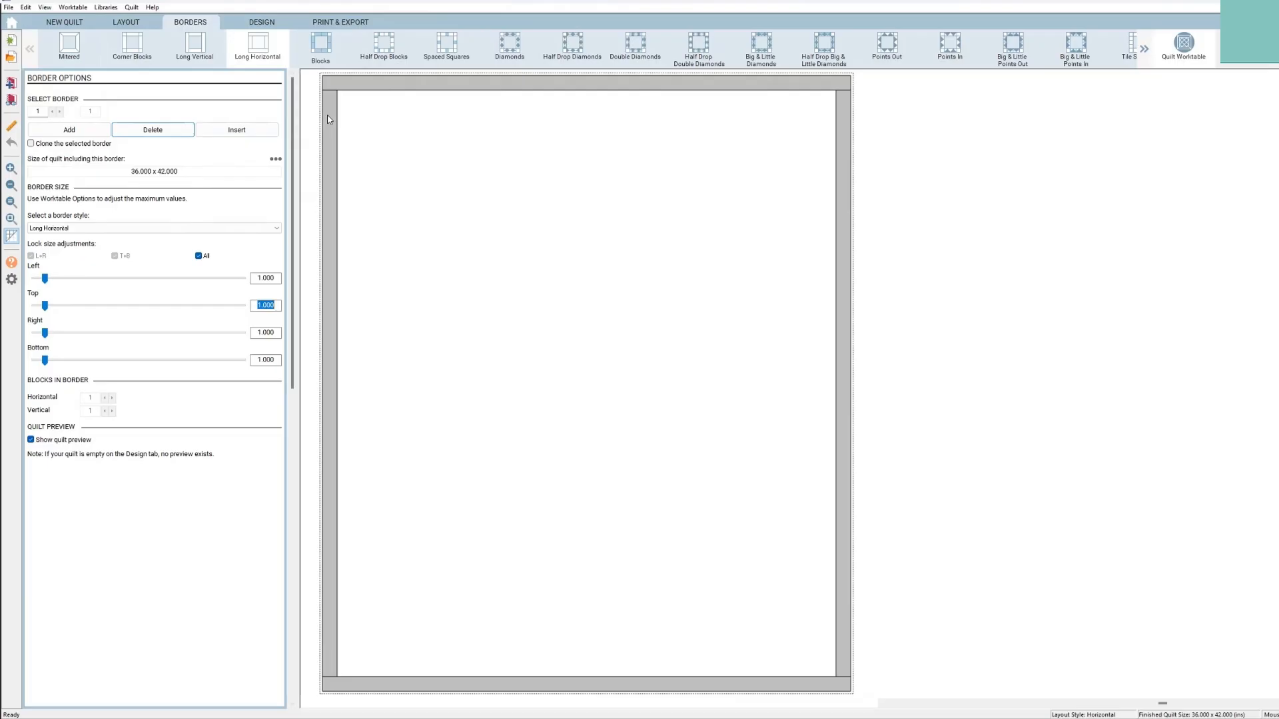
pyautogui.click(328, 120)
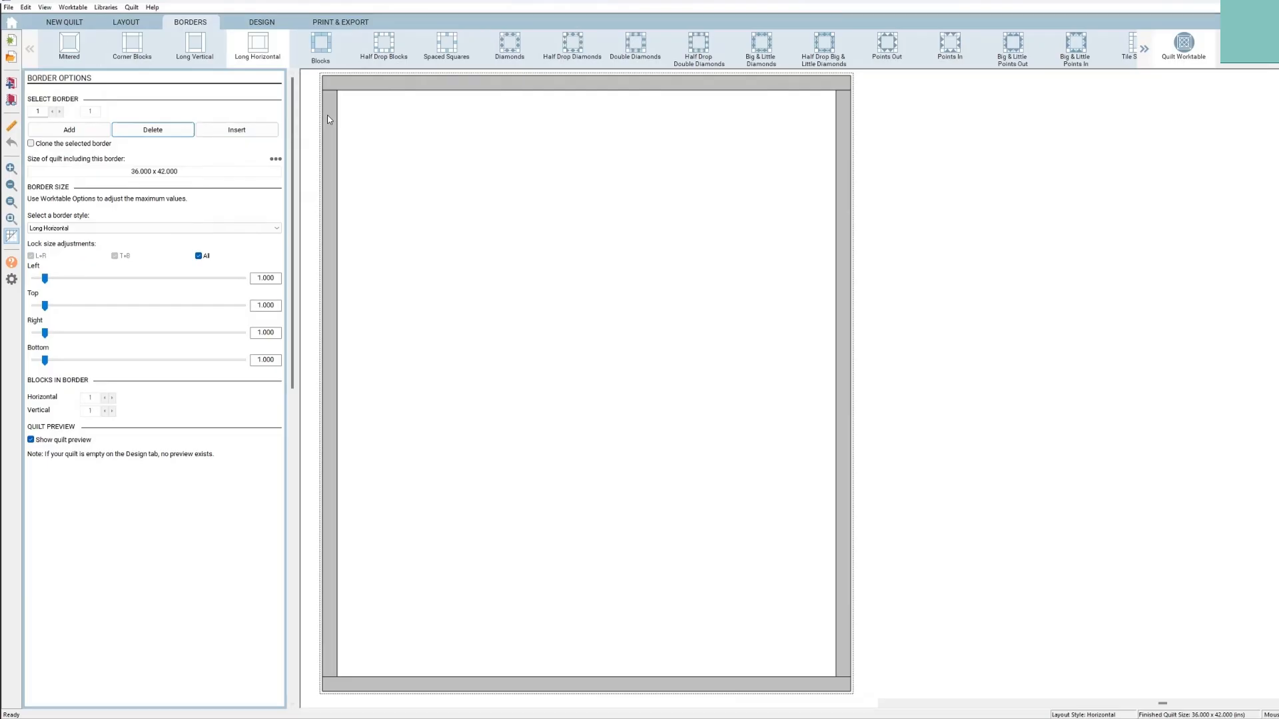
pyautogui.click(68, 130)
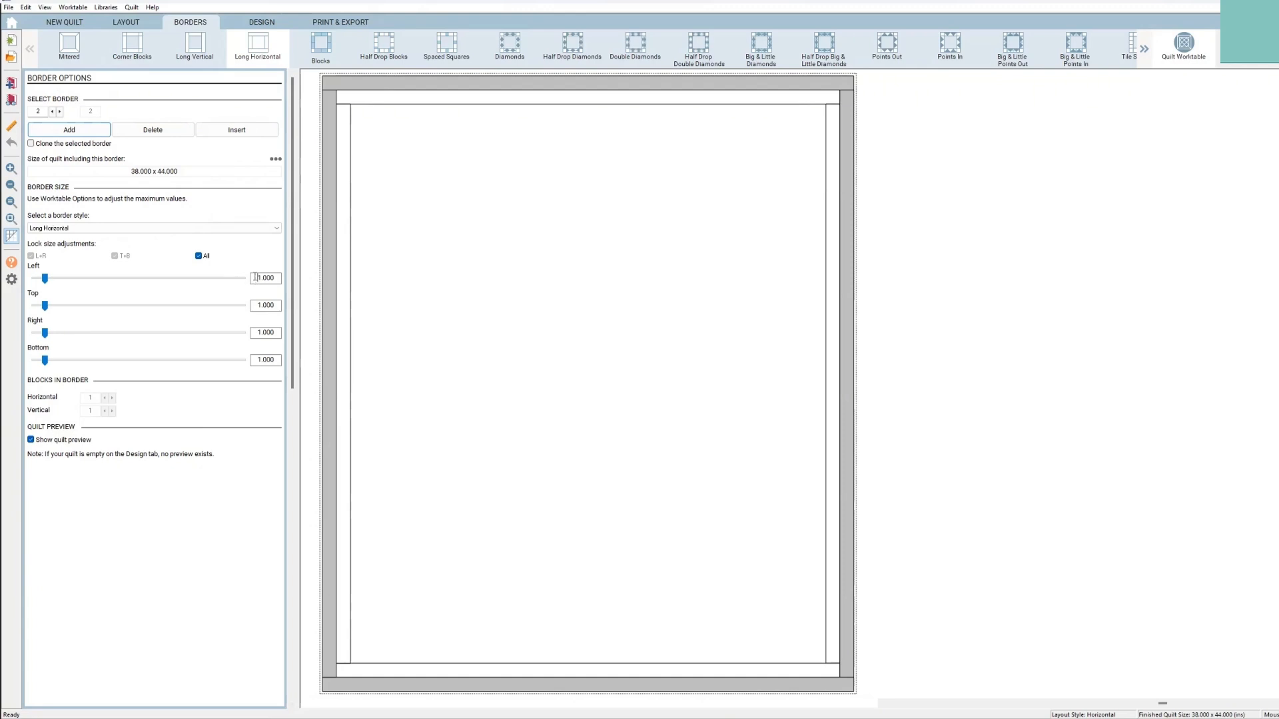
pyautogui.moveTo(255, 277); pyautogui.dragTo(291, 279)
pyautogui.write('6')
pyautogui.press('Tab')
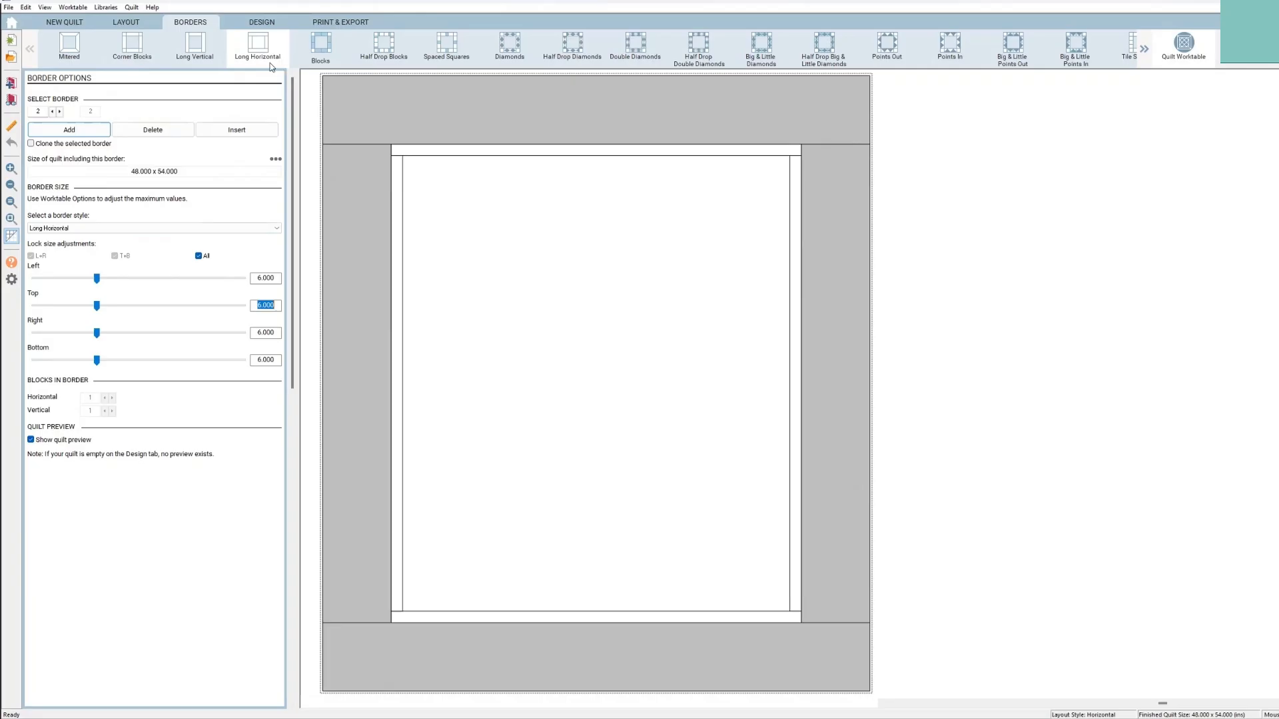
# Step: Change the second border's style to Blocks, with 6 blocks horizontally and 7 vertically
pyautogui.click(322, 46)
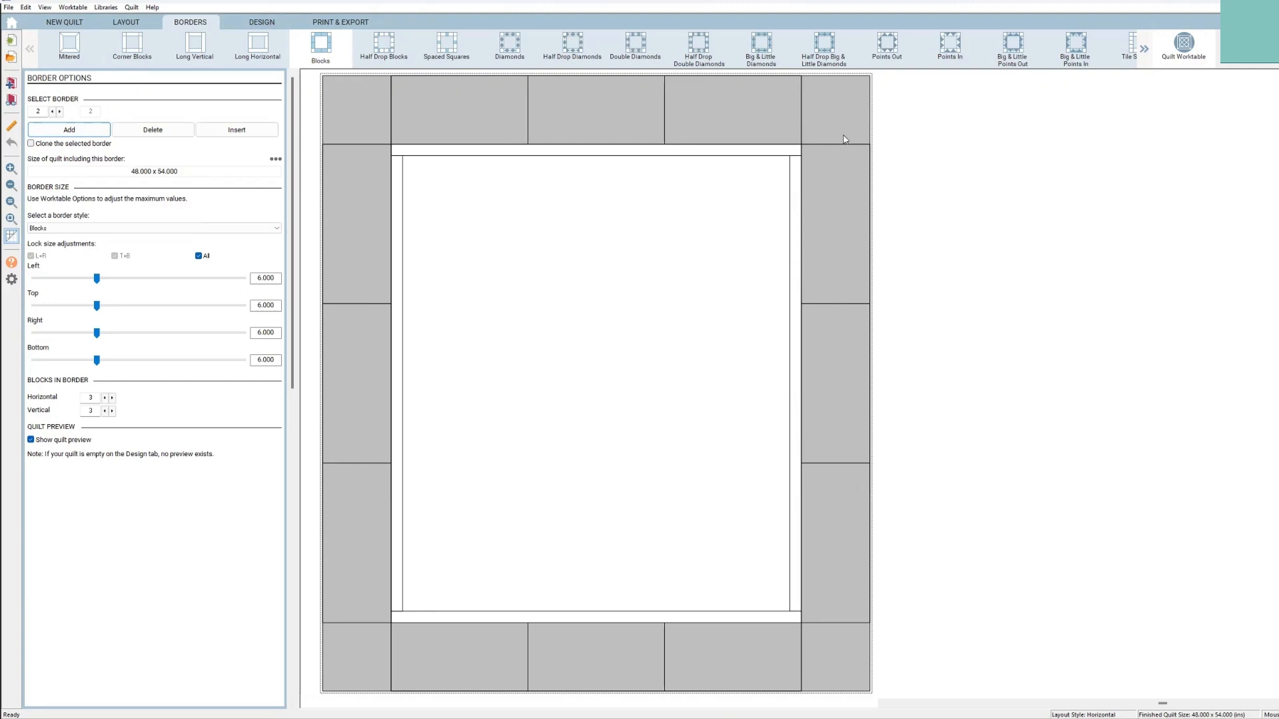
pyautogui.doubleClick(92, 397)
pyautogui.write('6')
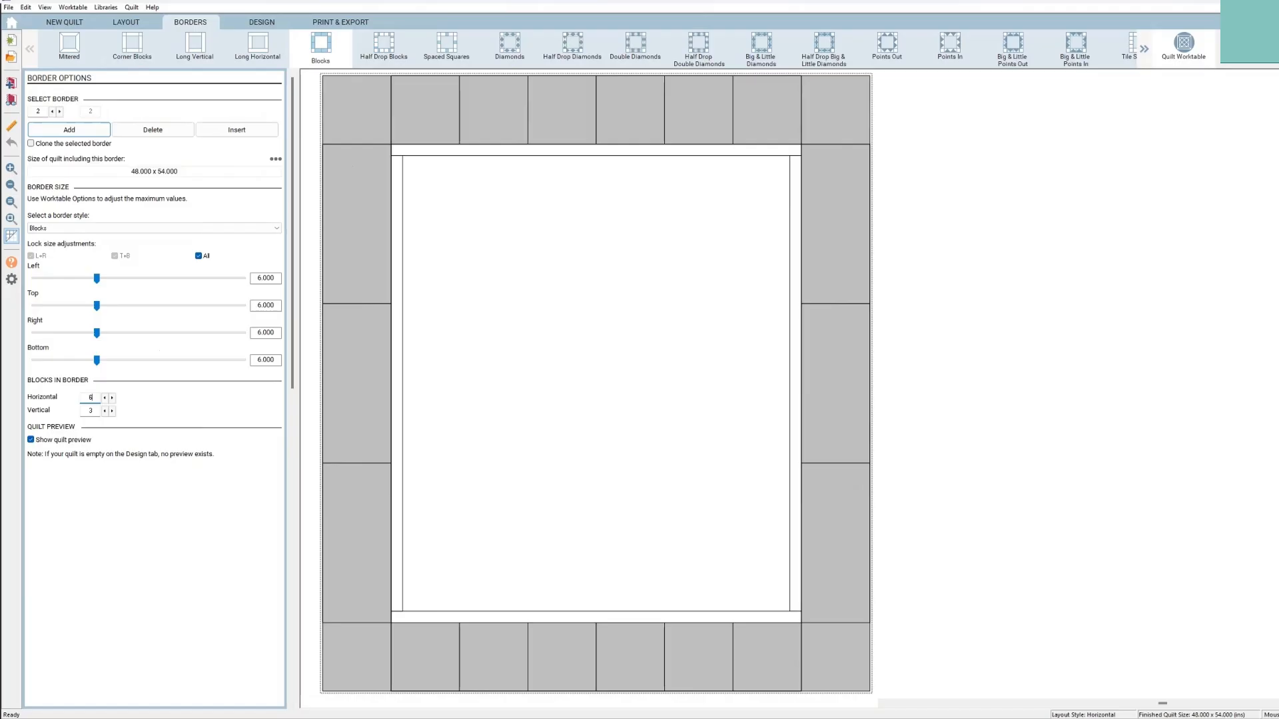
pyautogui.doubleClick(85, 411)
pyautogui.write('7')
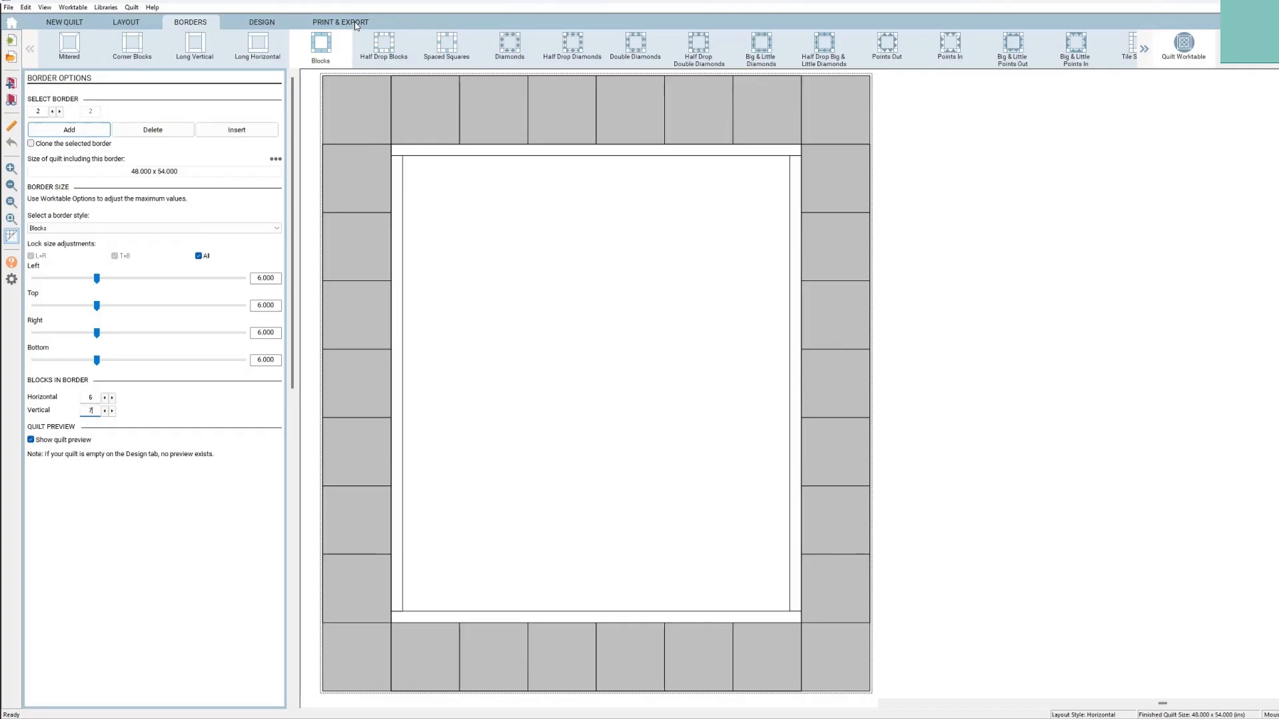
# Step: Fill all outer border blocks, the corner blocks and the narrow inner border with the light pink fabric
pyautogui.click(260, 23)
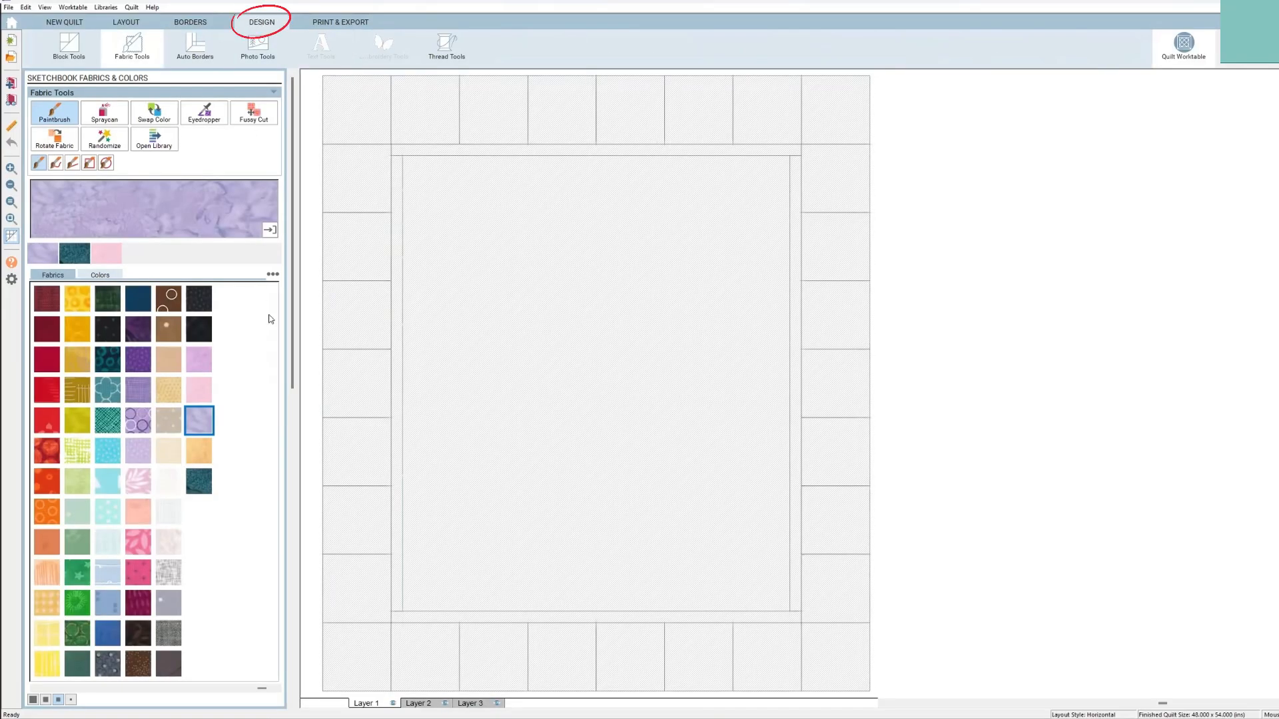
pyautogui.click(198, 390)
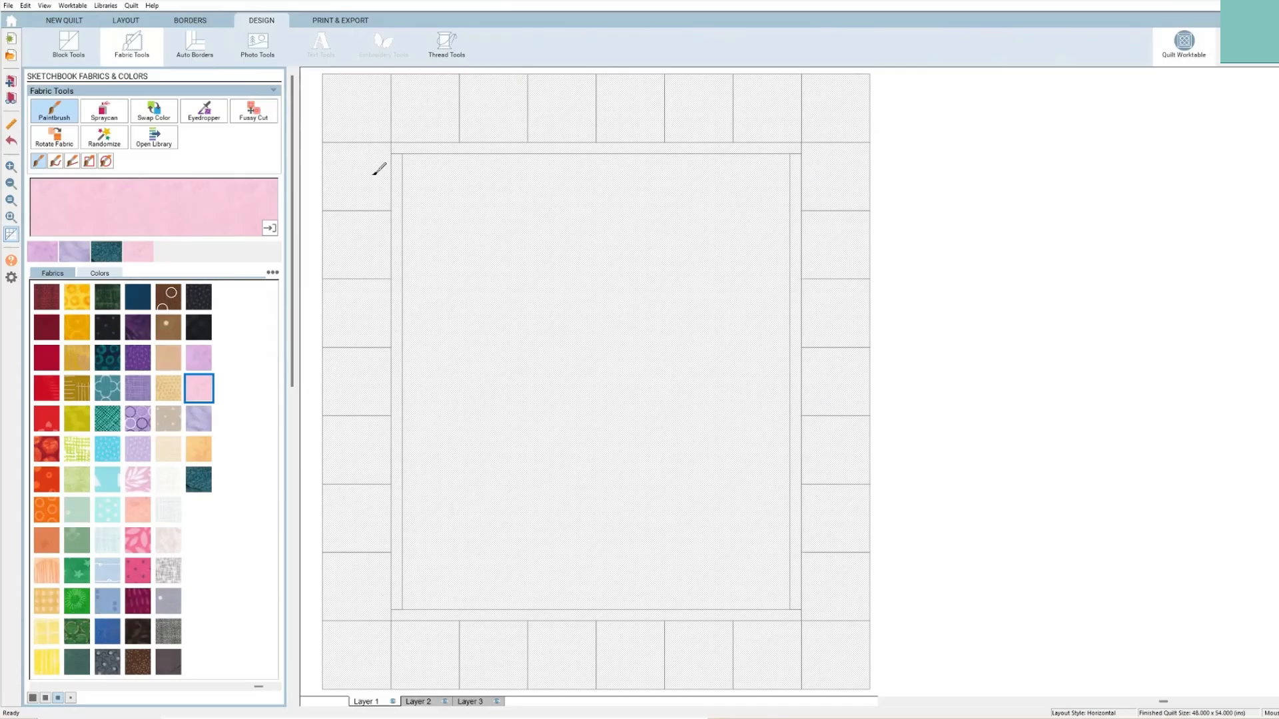
pyautogui.keyDown('ctrl'); pyautogui.click(375, 173); pyautogui.keyUp('ctrl')
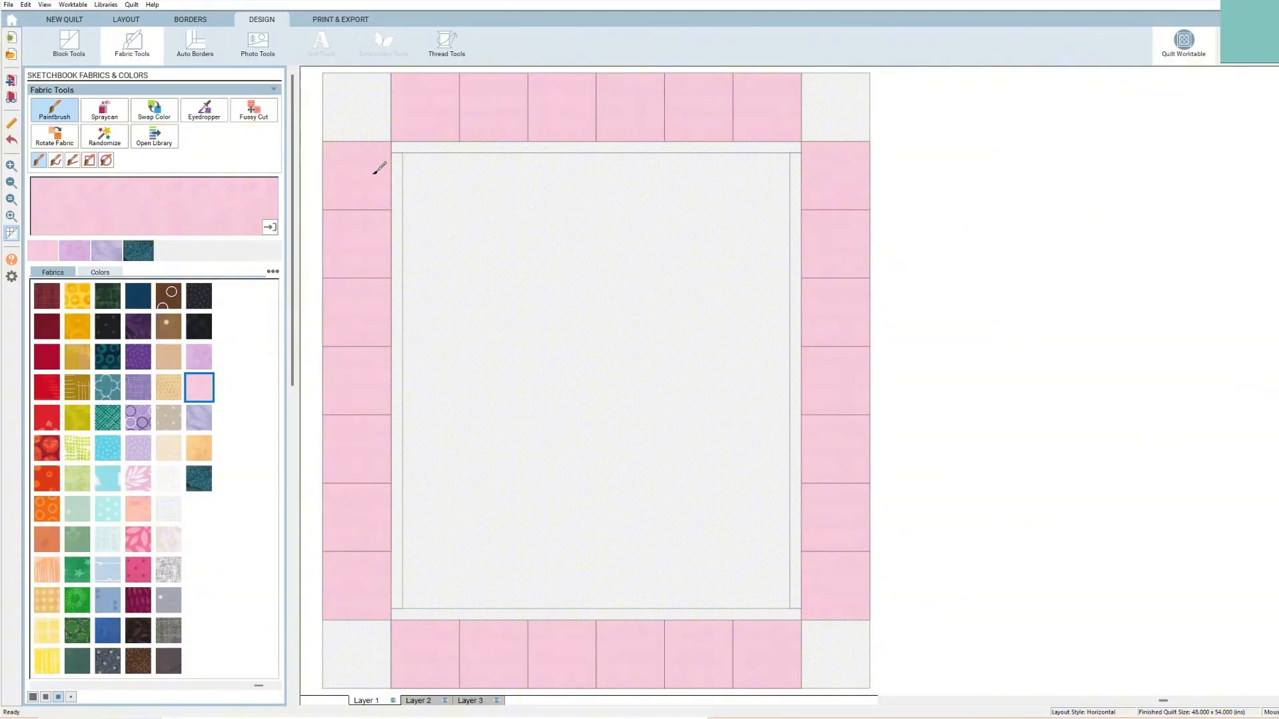
pyautogui.keyDown('ctrl'); pyautogui.click(371, 101); pyautogui.keyUp('ctrl')
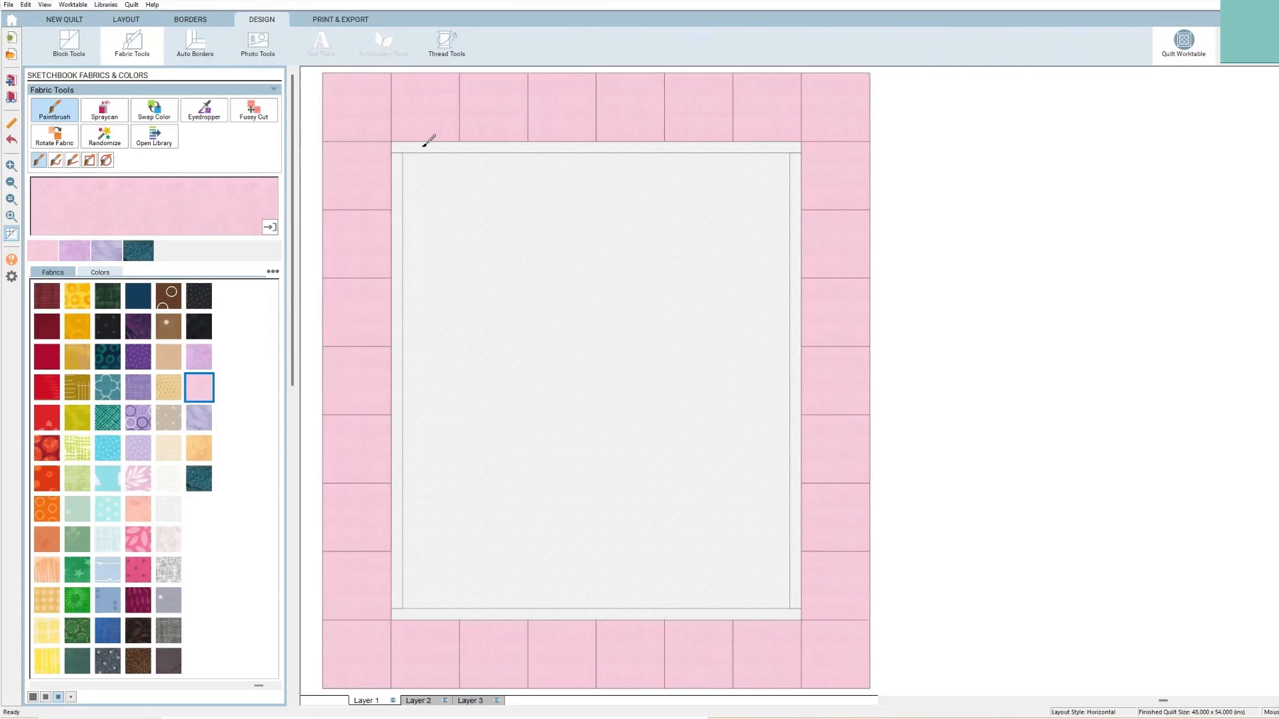
pyautogui.keyDown('ctrl'); pyautogui.click(423, 145); pyautogui.keyUp('ctrl')
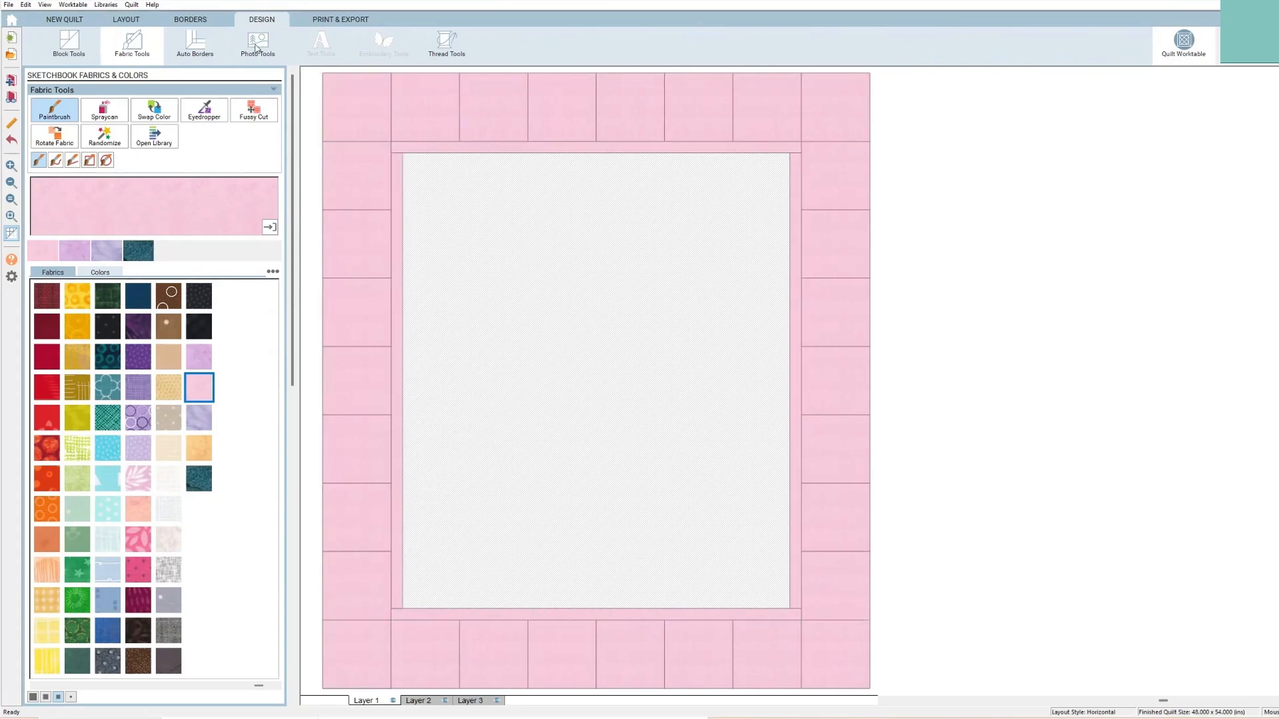
# Step: Check the finished width and height of several side, top and corner blocks in the pieced border
pyautogui.click(335, 20)
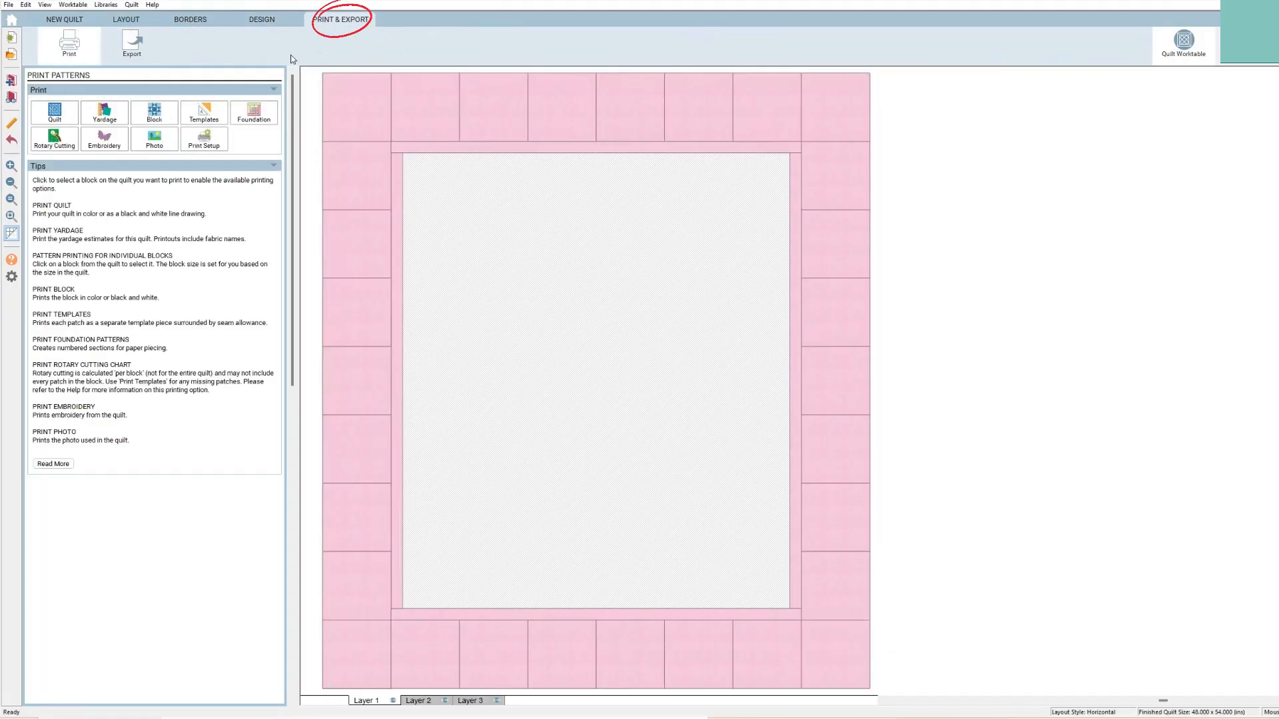
pyautogui.click(420, 107)
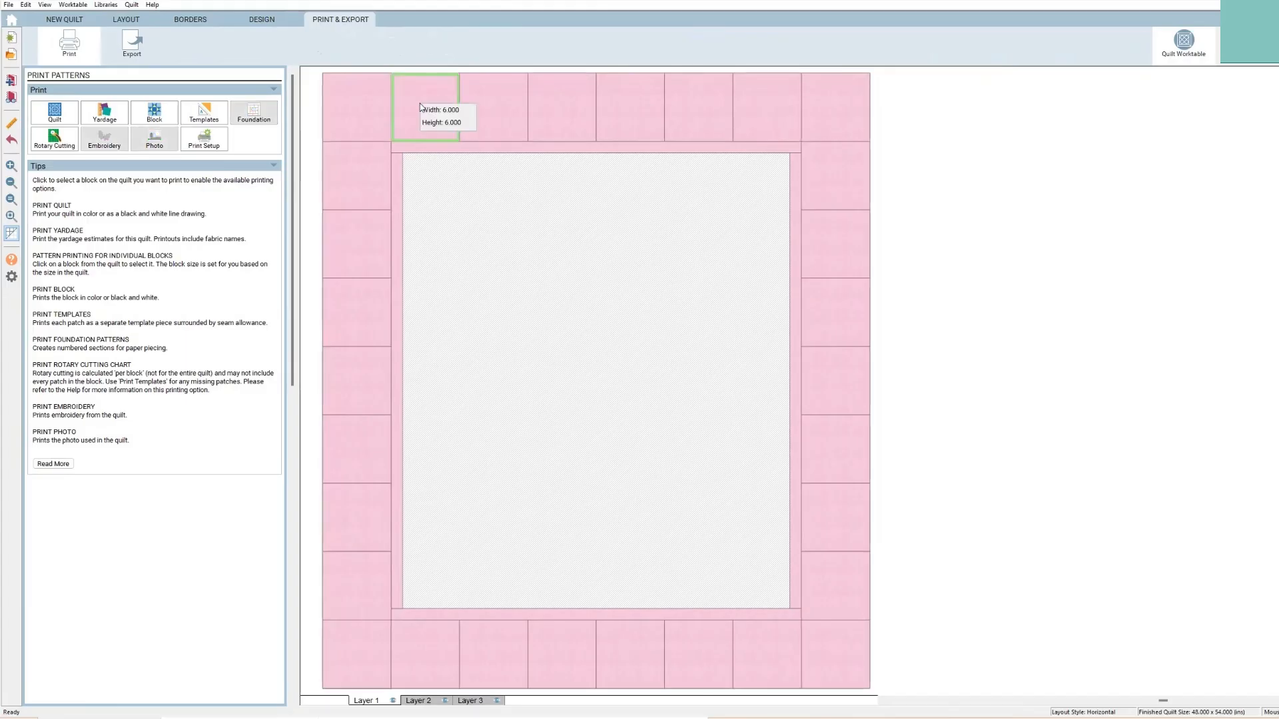
pyautogui.click(362, 187)
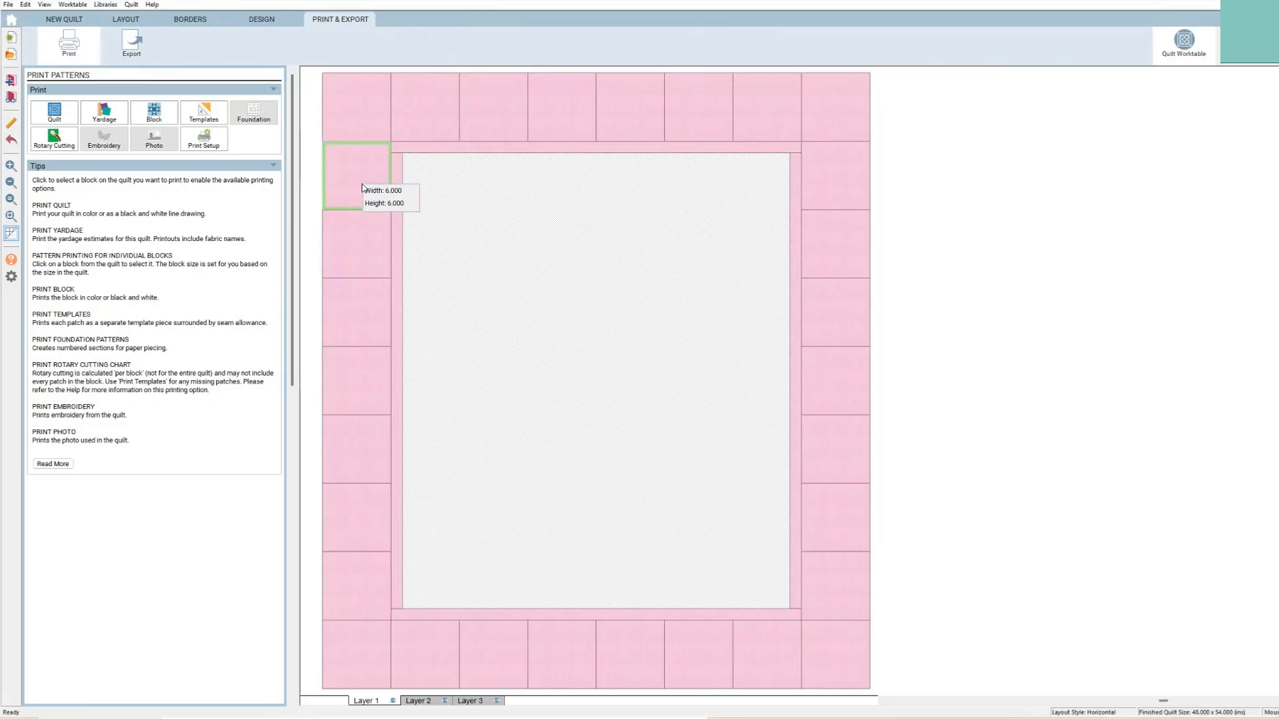
pyautogui.click(363, 265)
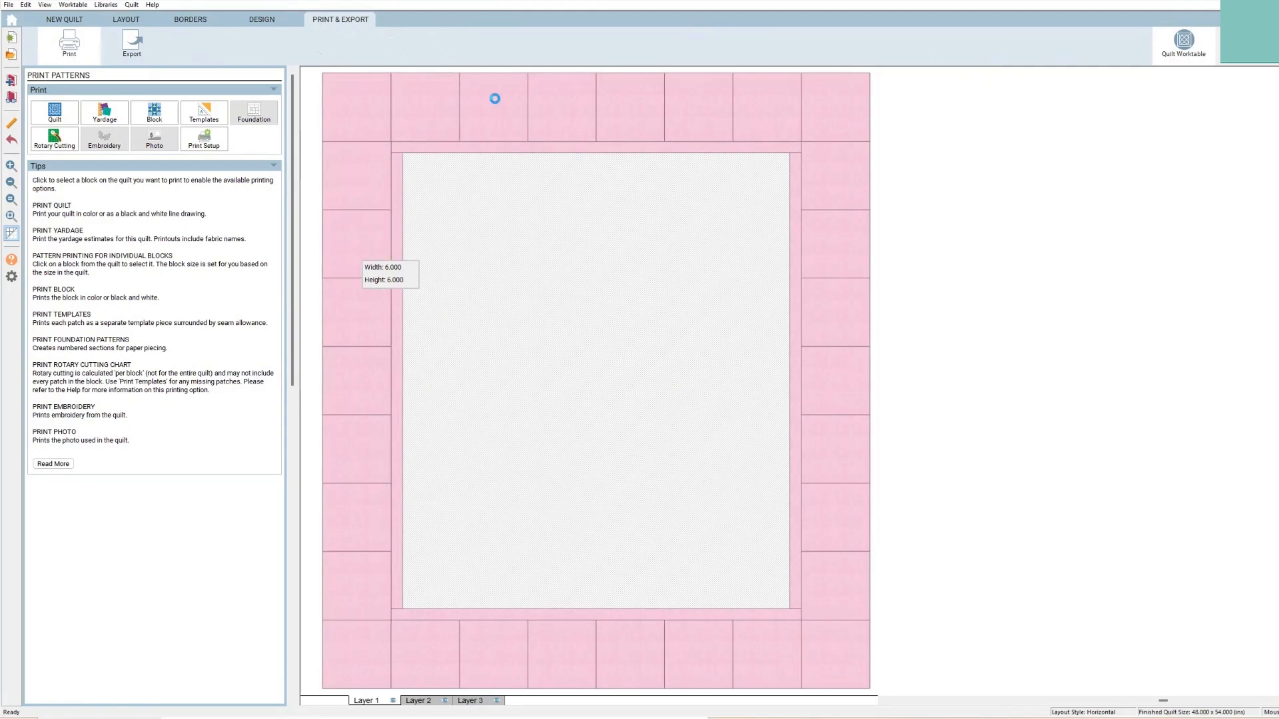
pyautogui.click(495, 102)
pyautogui.click(360, 109)
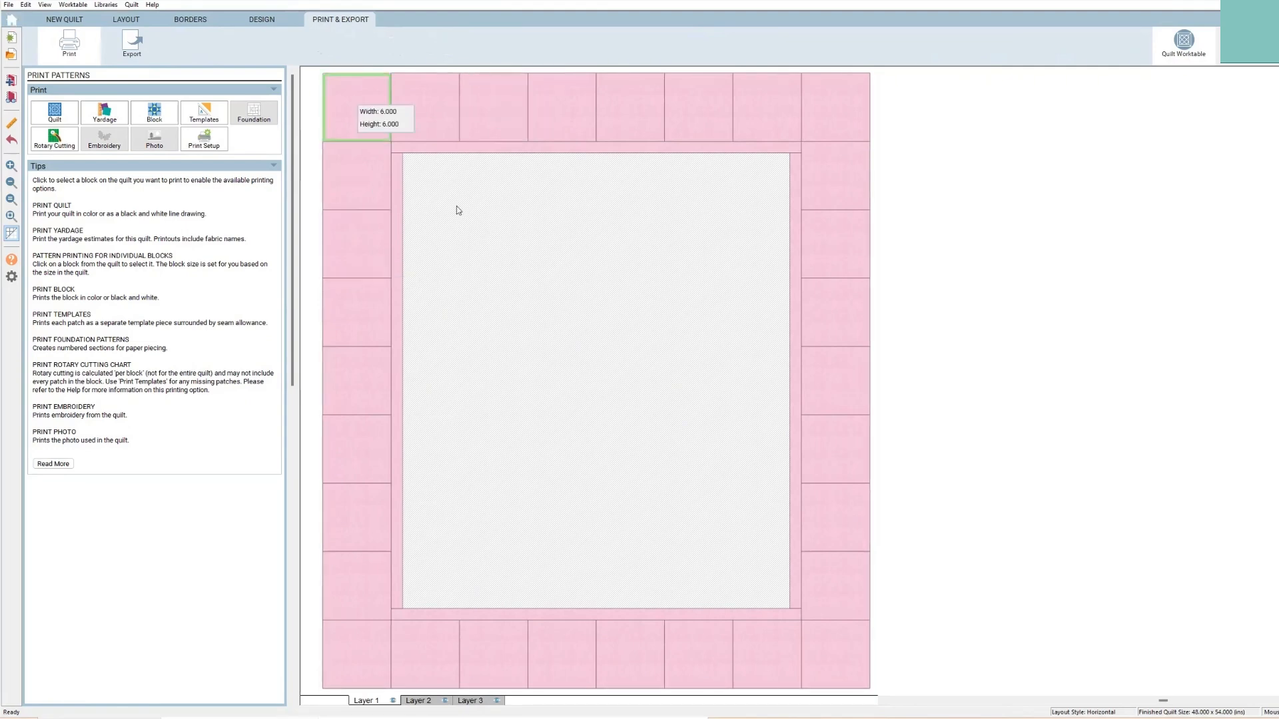
pyautogui.click(699, 110)
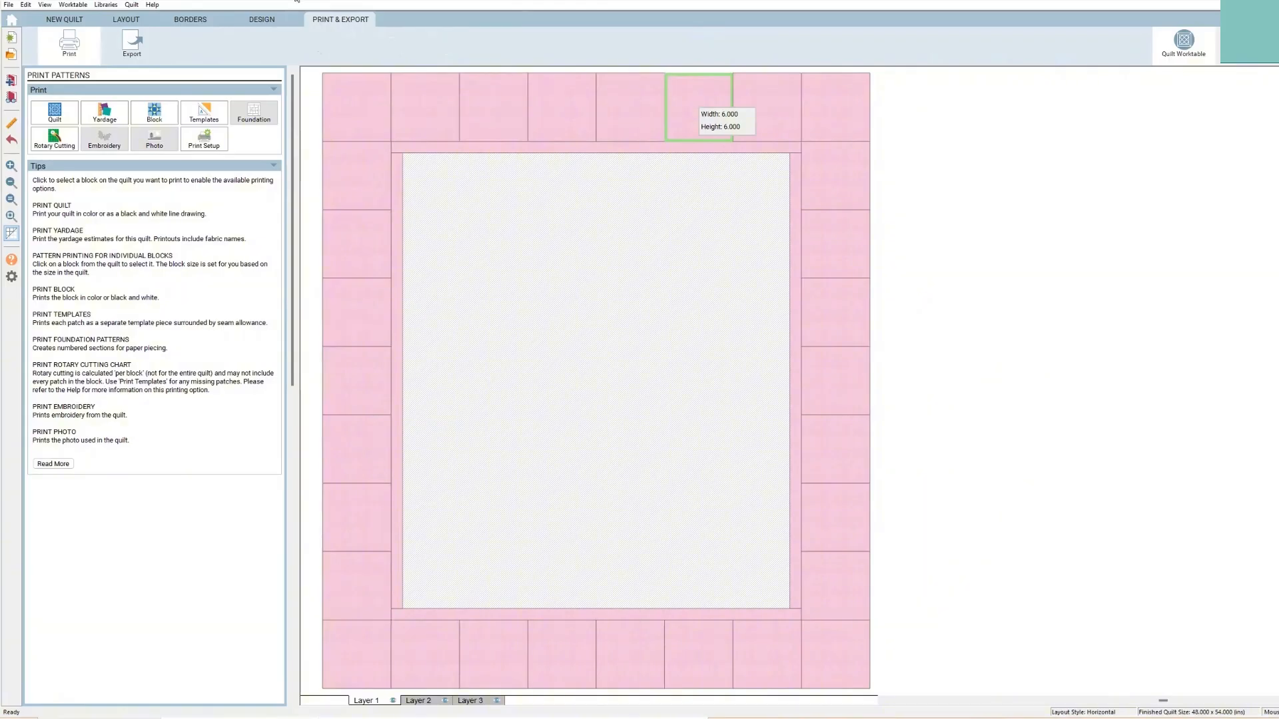
# Step: Place the hummingbird photo from the sketchbook in the quilt's center block
pyautogui.click(267, 20)
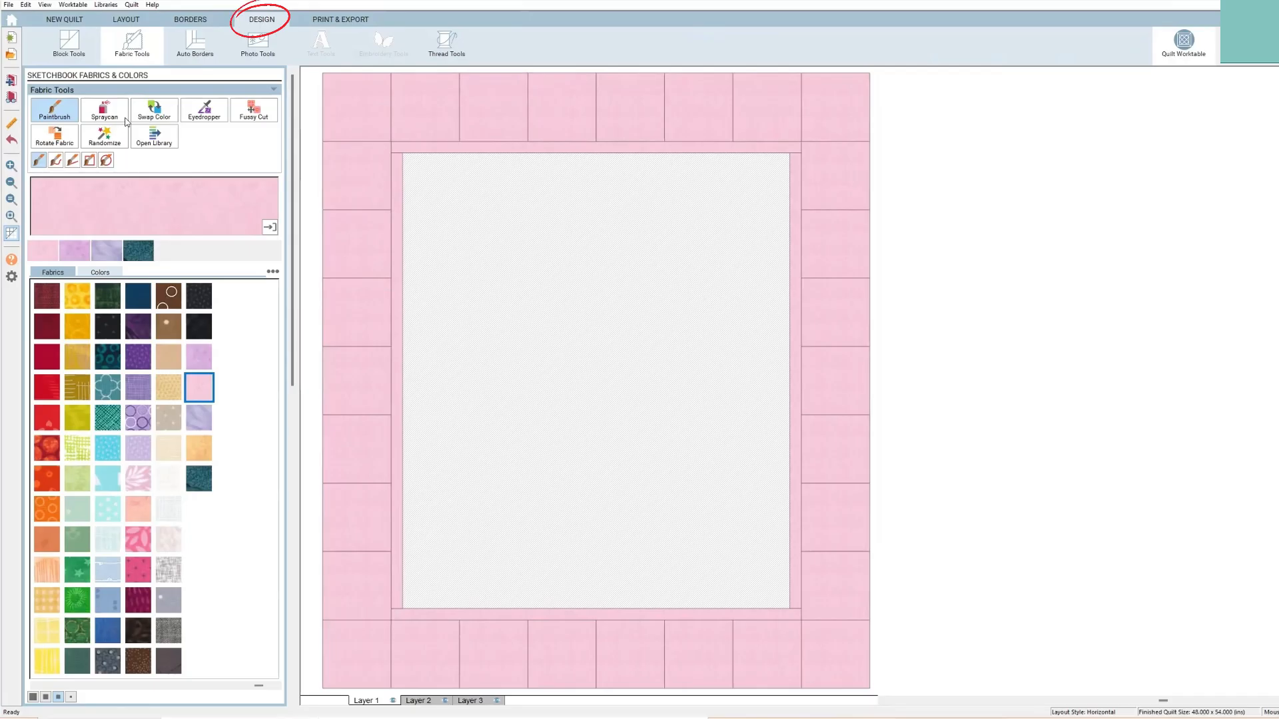
pyautogui.click(259, 45)
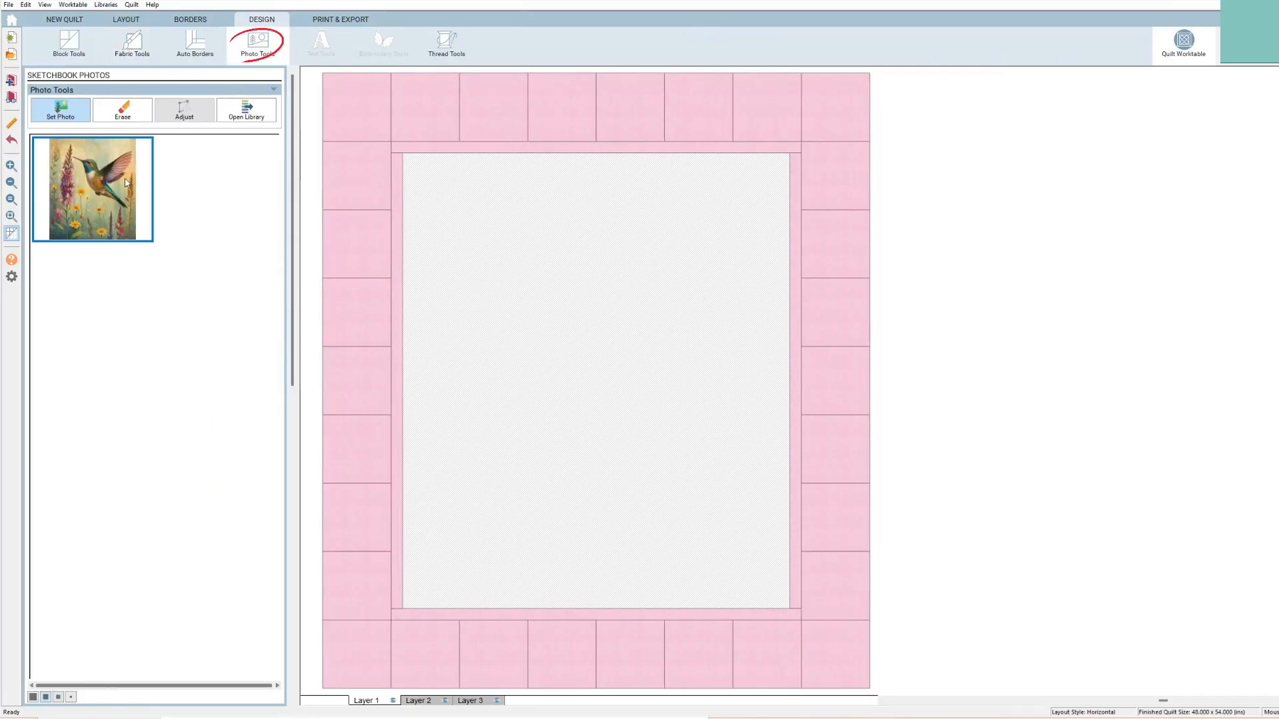
pyautogui.moveTo(106, 177)
pyautogui.mouseDown()
pyautogui.moveTo(578, 297)
pyautogui.moveTo(591, 274)
pyautogui.mouseUp()
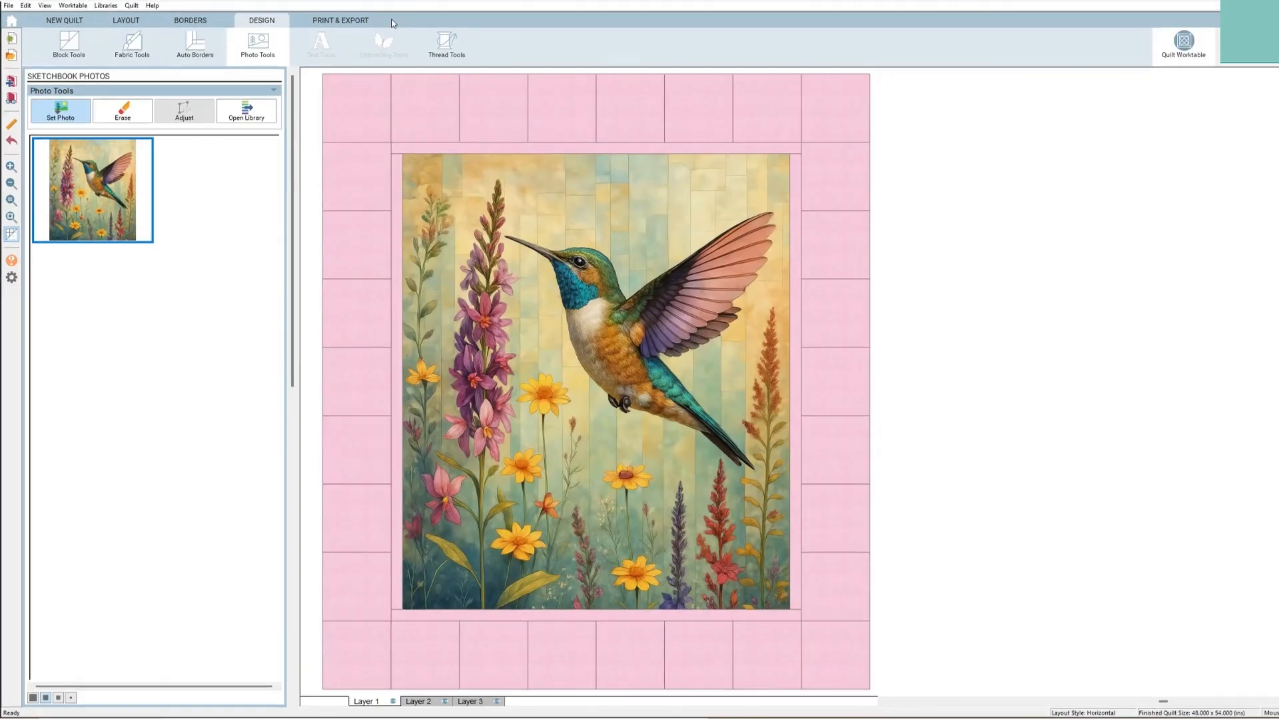
# Step: Add a third border outside the pieced block border and set its width to 3 on all sides
pyautogui.click(192, 22)
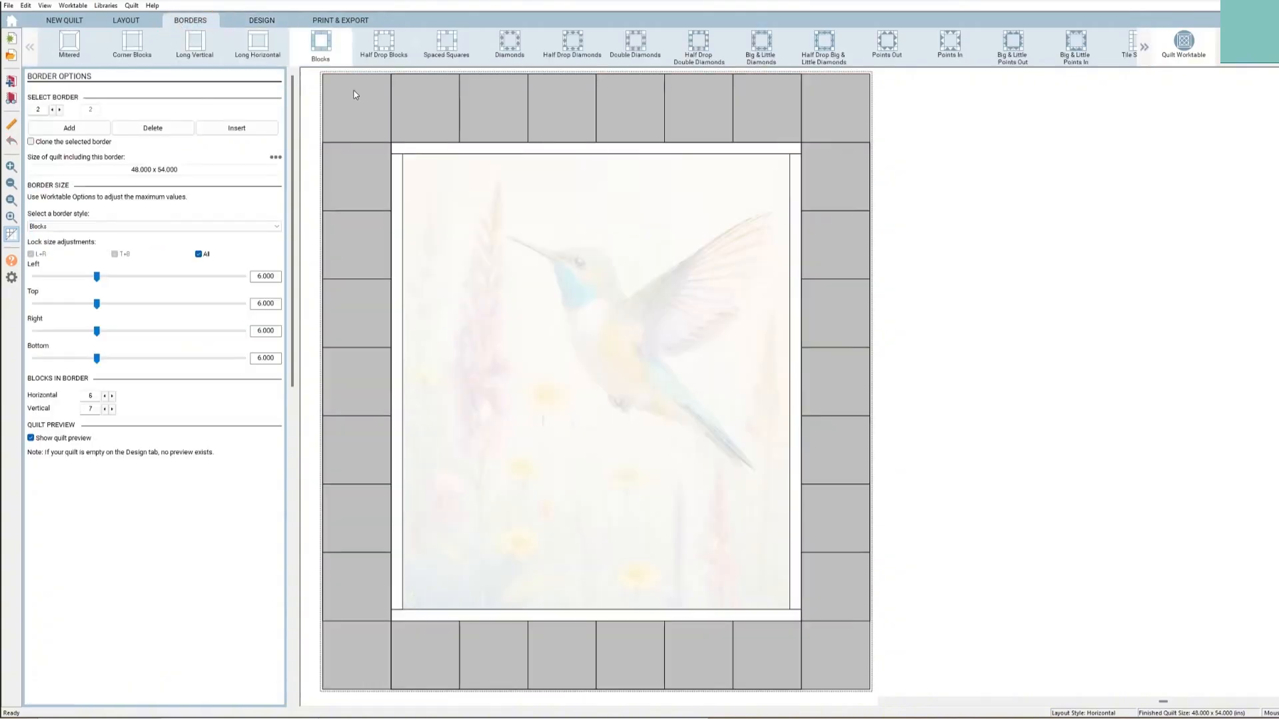
pyautogui.click(77, 130)
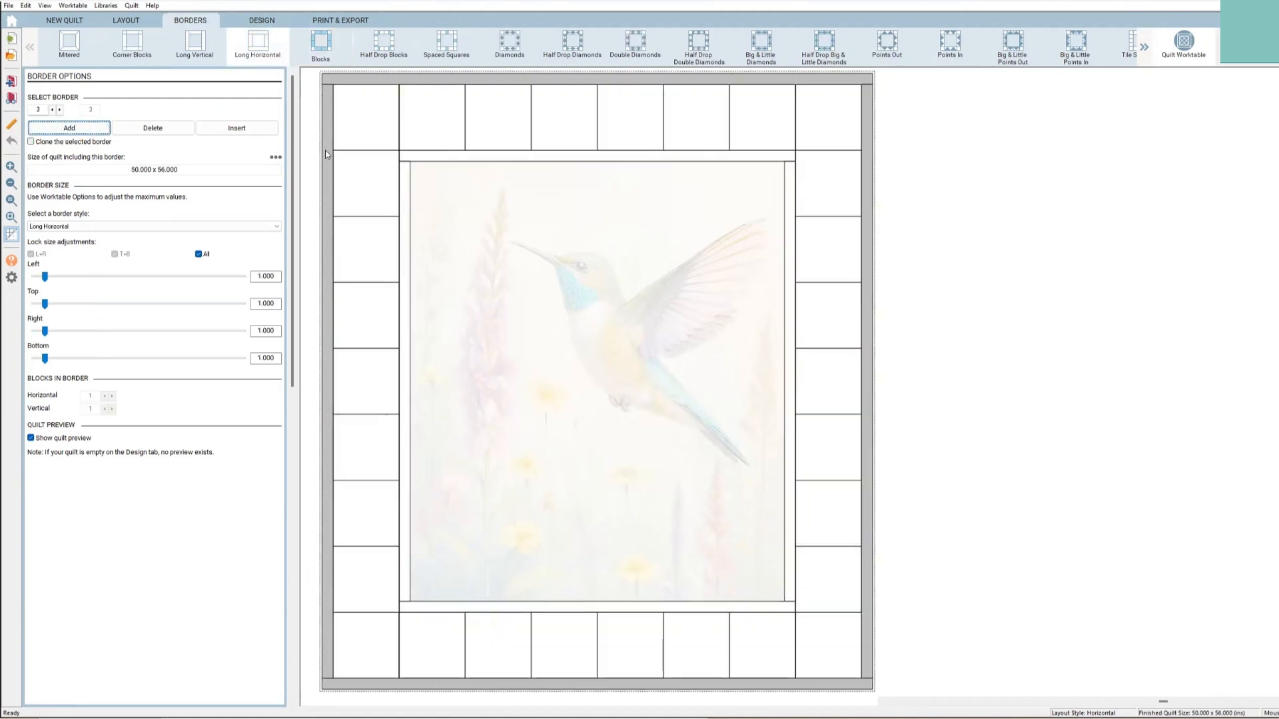
pyautogui.click(263, 277)
pyautogui.moveTo(263, 276); pyautogui.dragTo(278, 277)
pyautogui.write('3')
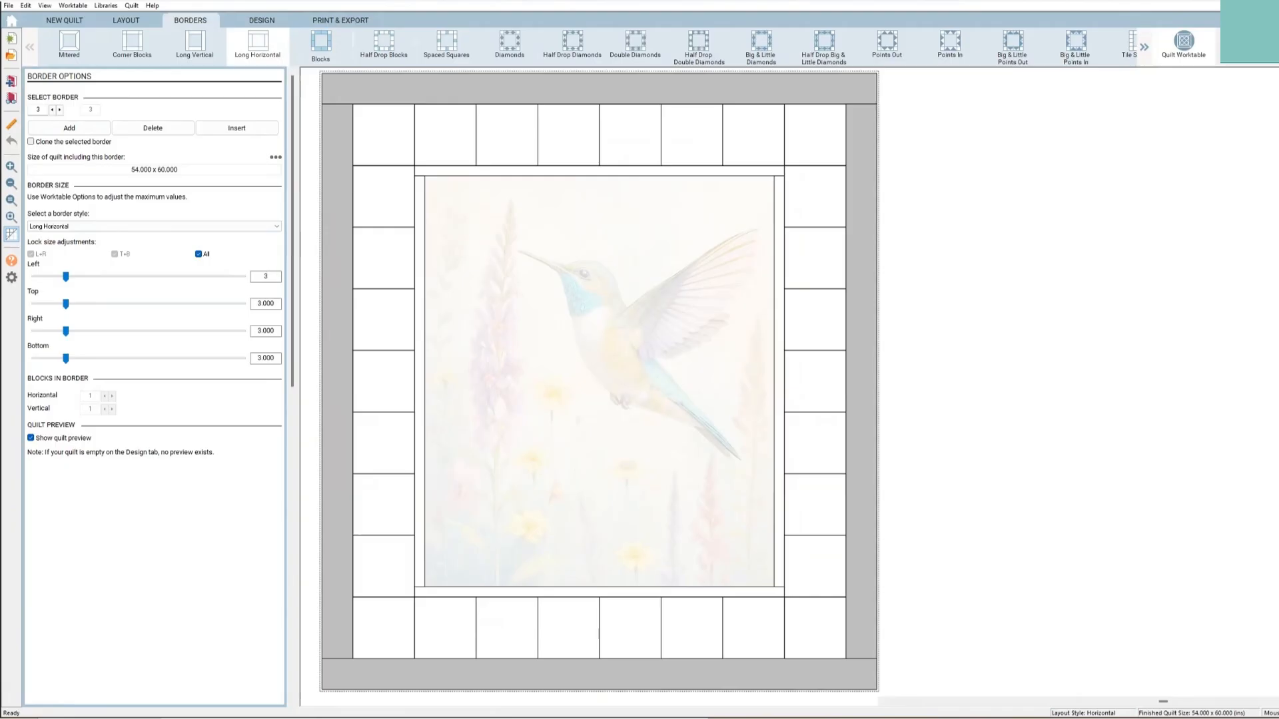
# Step: Fill all four sides of the outermost border with the light pink fabric using the Paintbrush
pyautogui.click(265, 22)
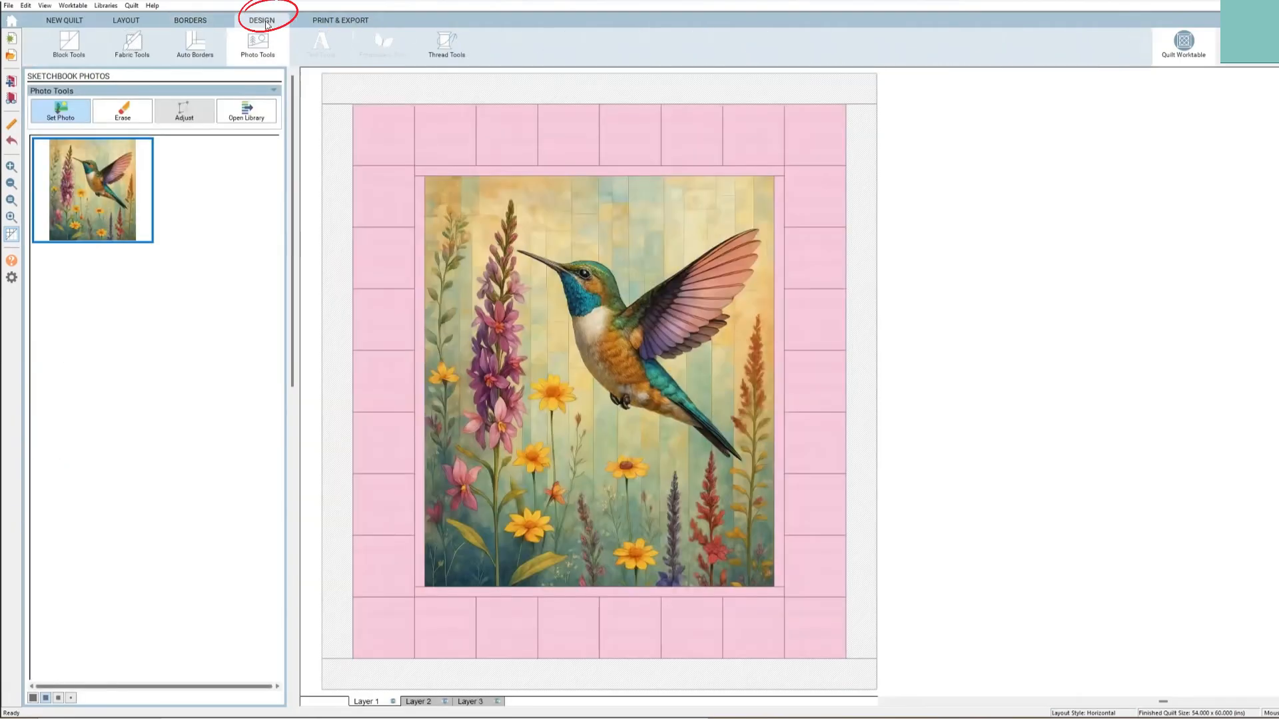
pyautogui.click(136, 45)
pyautogui.click(348, 280)
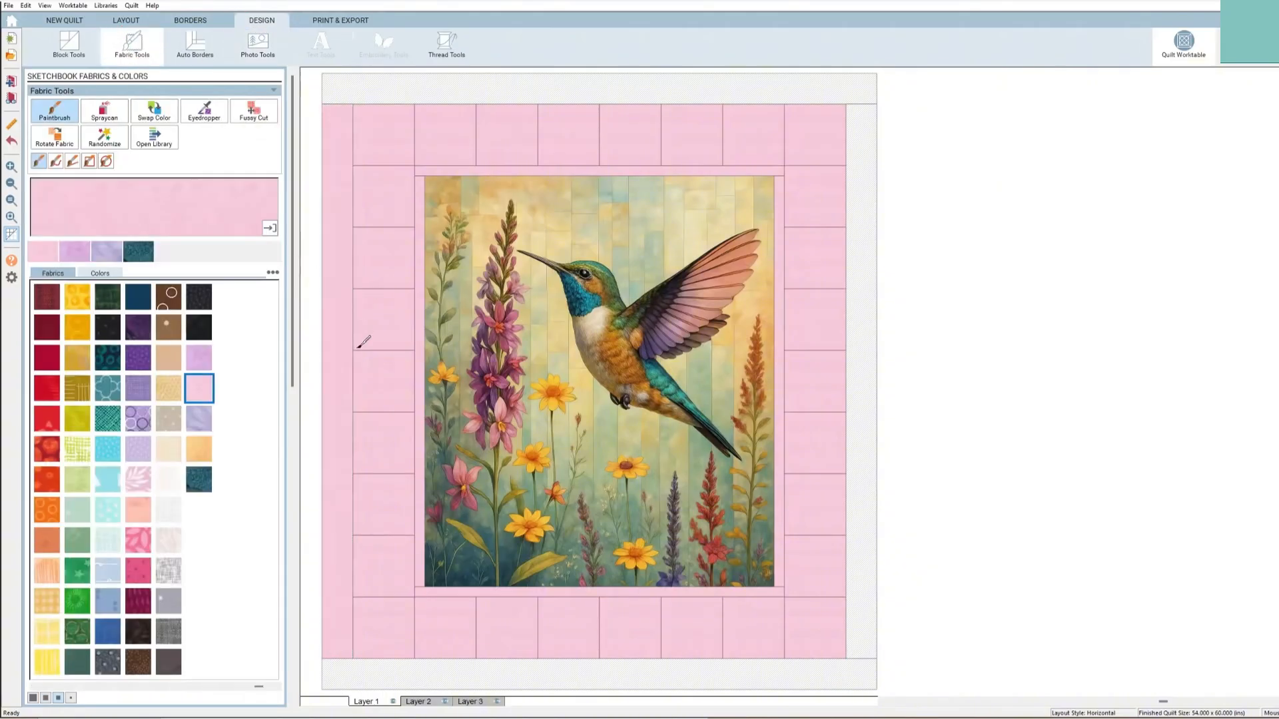
pyautogui.click(394, 79)
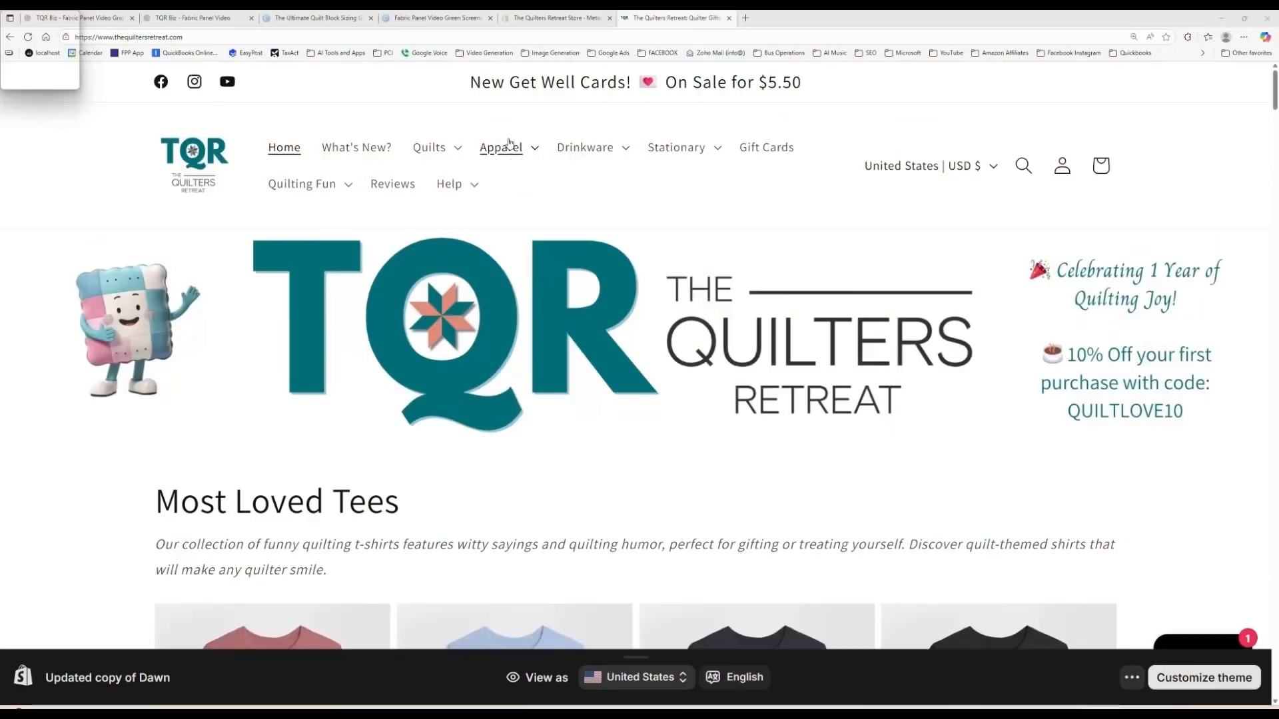
# Step: Switch to the web browser and look through The Quilters Retreat store's T-Shirts collection
pyautogui.click(501, 147)
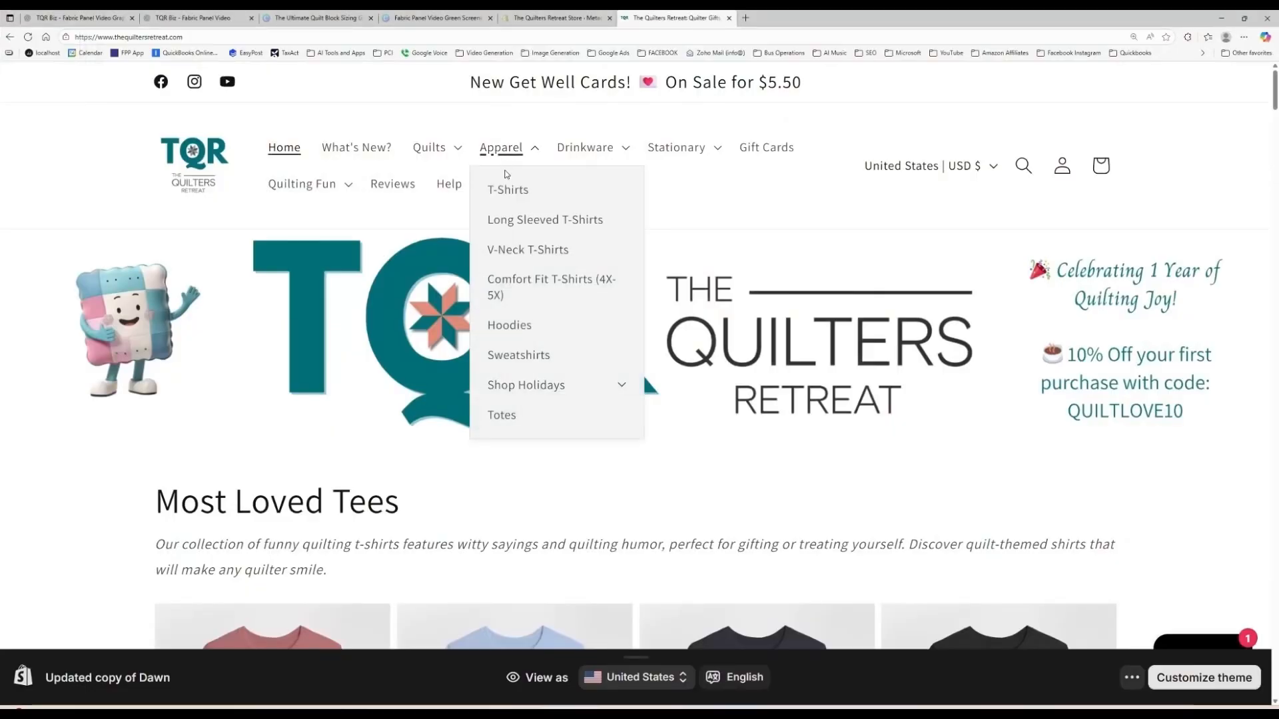
pyautogui.click(508, 189)
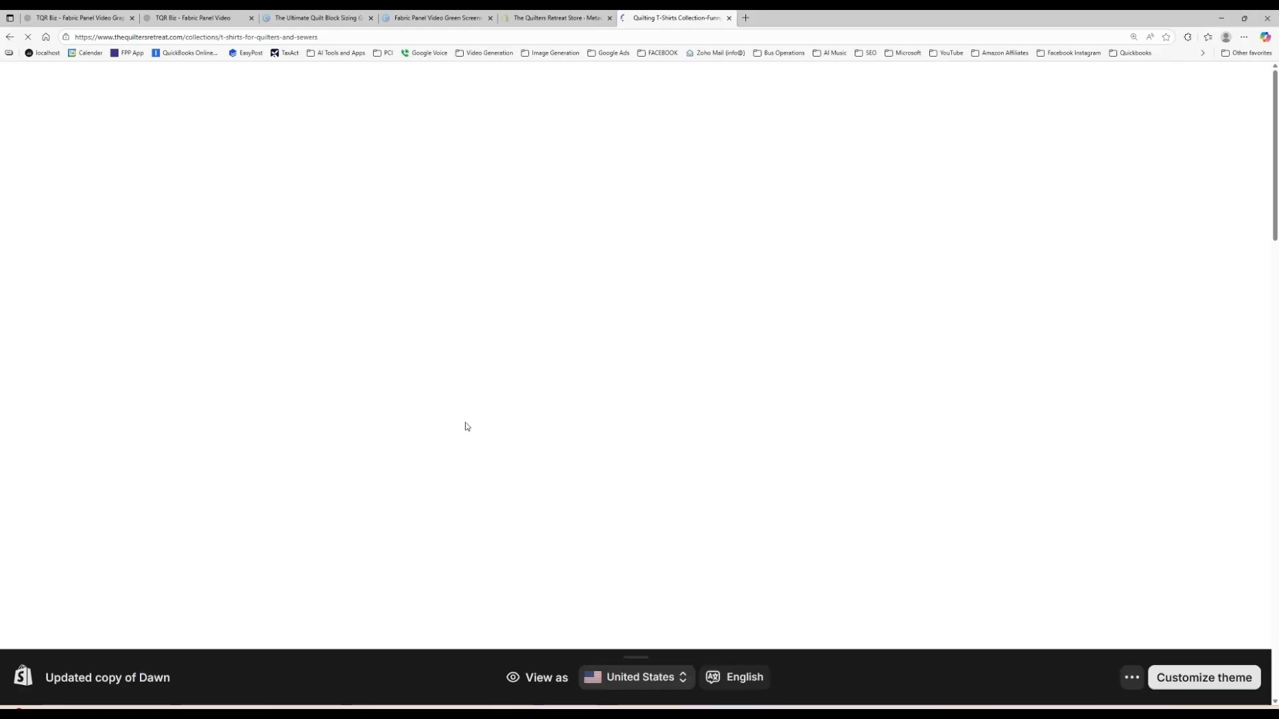
pyautogui.scroll(-5, 469, 426)
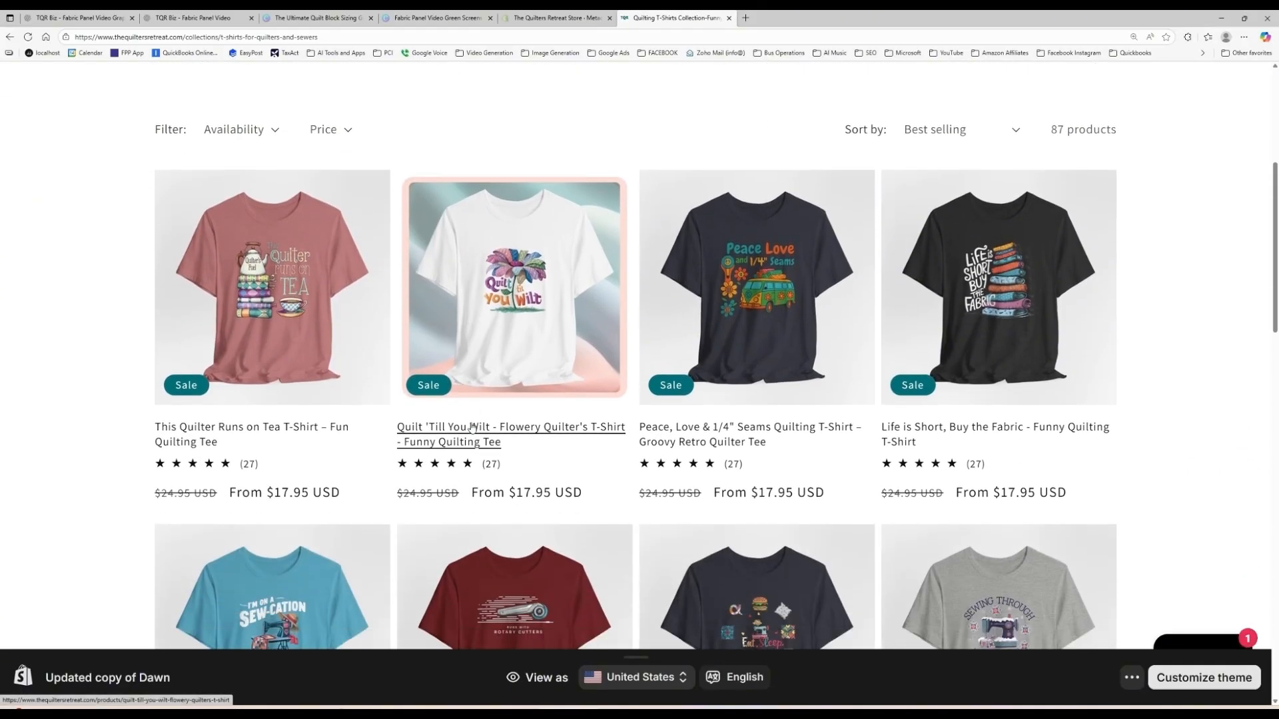
pyautogui.scroll(-3, 472, 427)
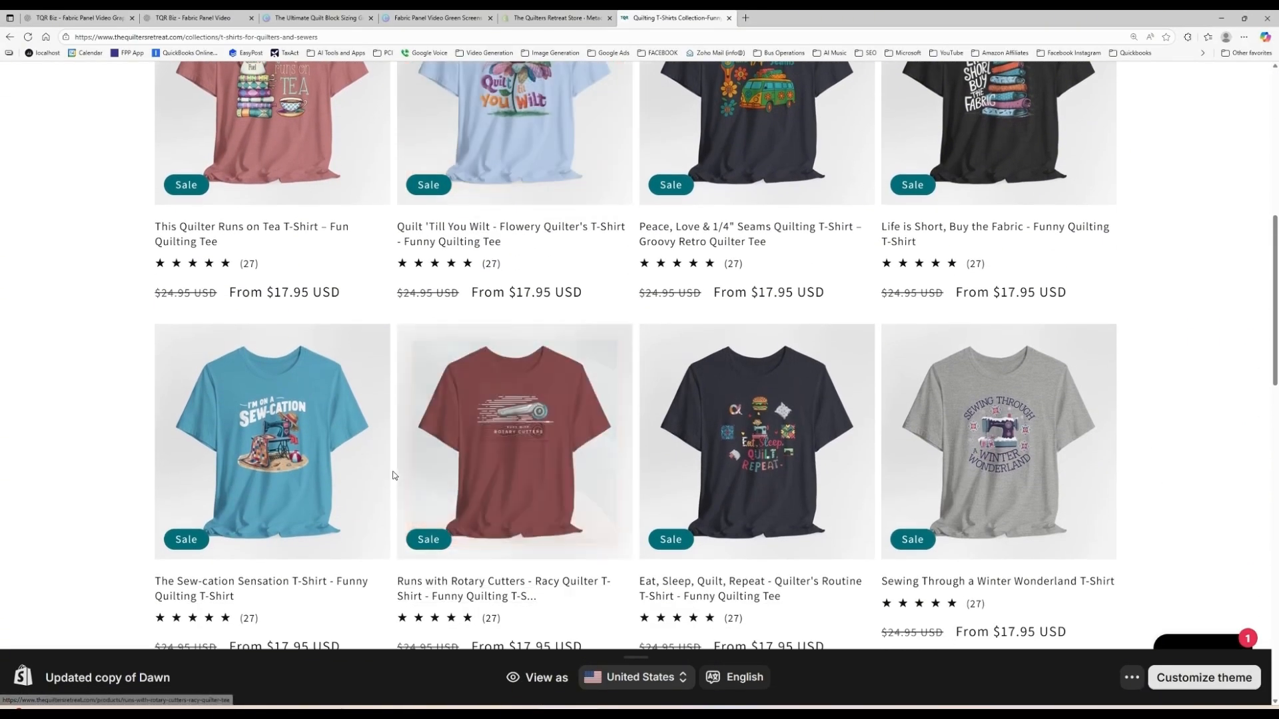
pyautogui.scroll(-4, 394, 476)
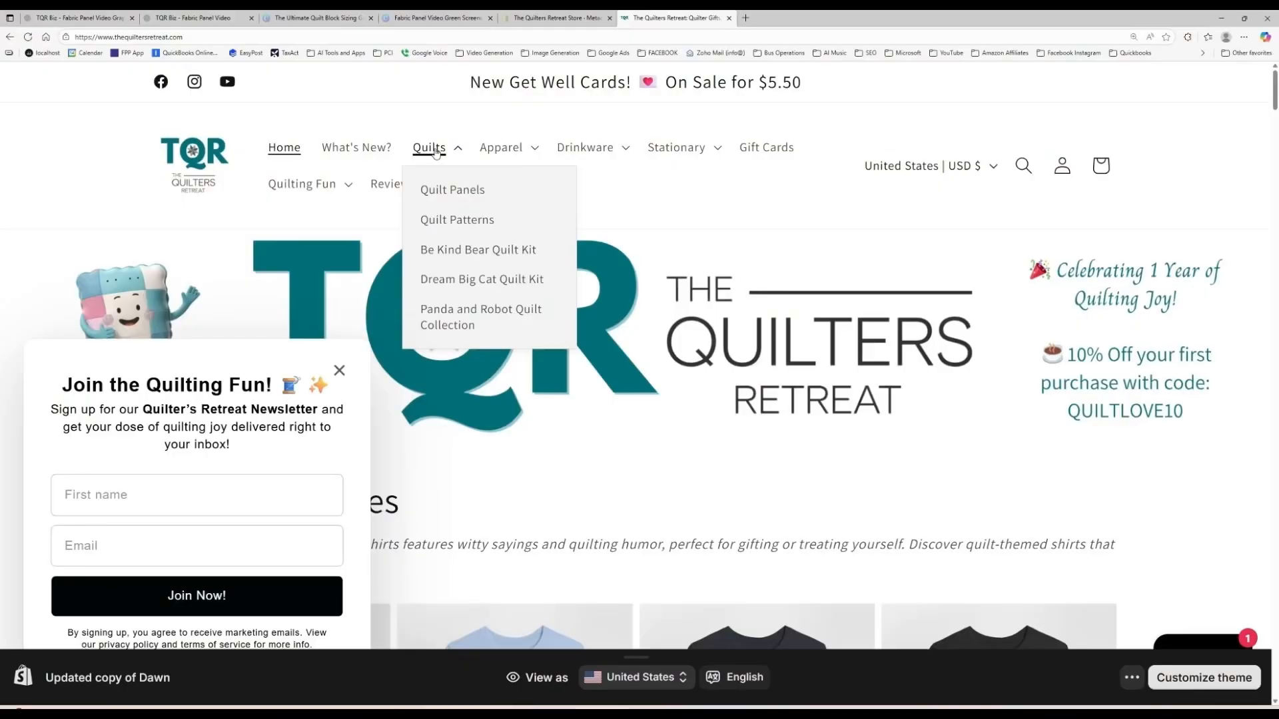
# Step: Look through the store's Quilt Panels collection down to the end of its product list
pyautogui.click(451, 192)
pyautogui.scroll(-2, 544, 298)
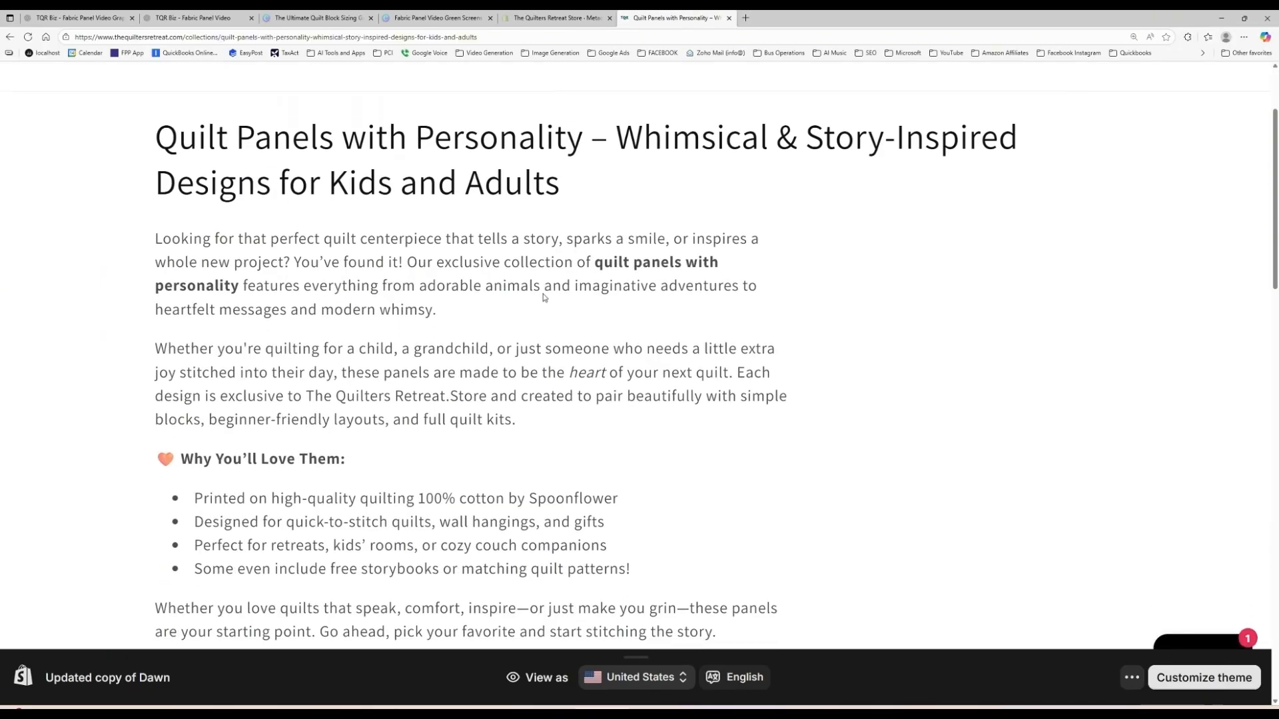
pyautogui.scroll(-10, 544, 298)
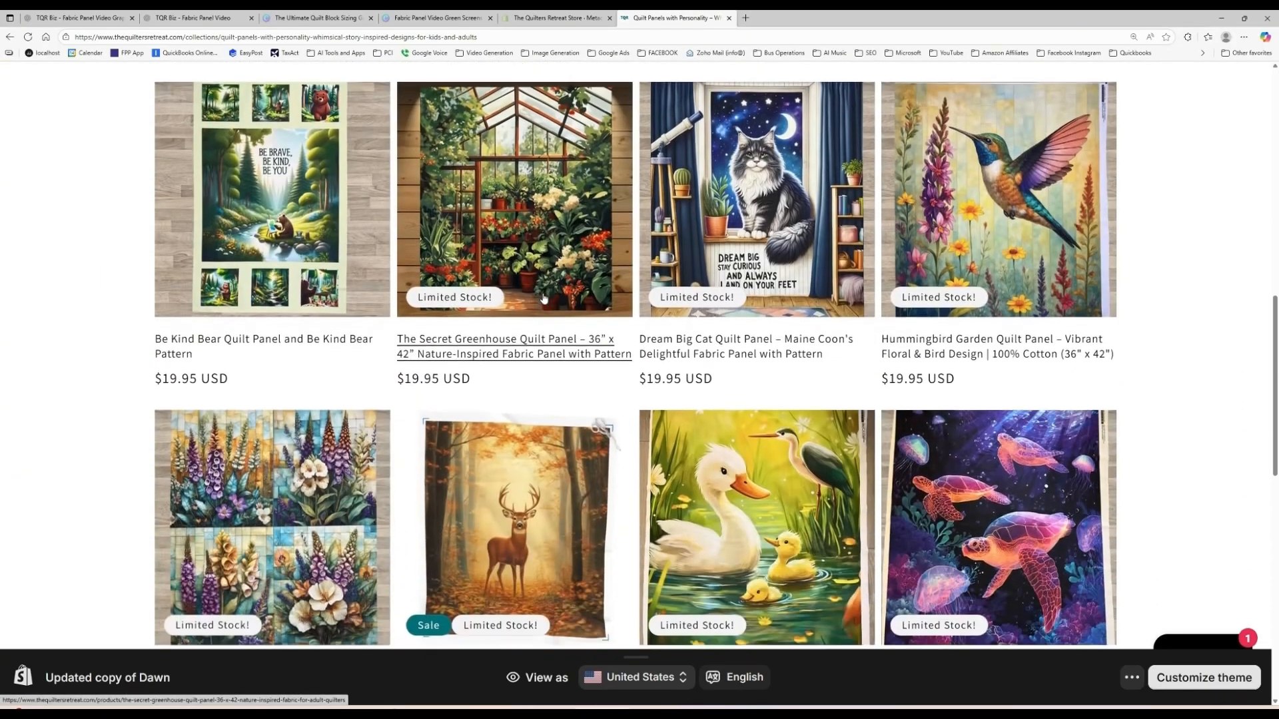
pyautogui.scroll(-6, 544, 297)
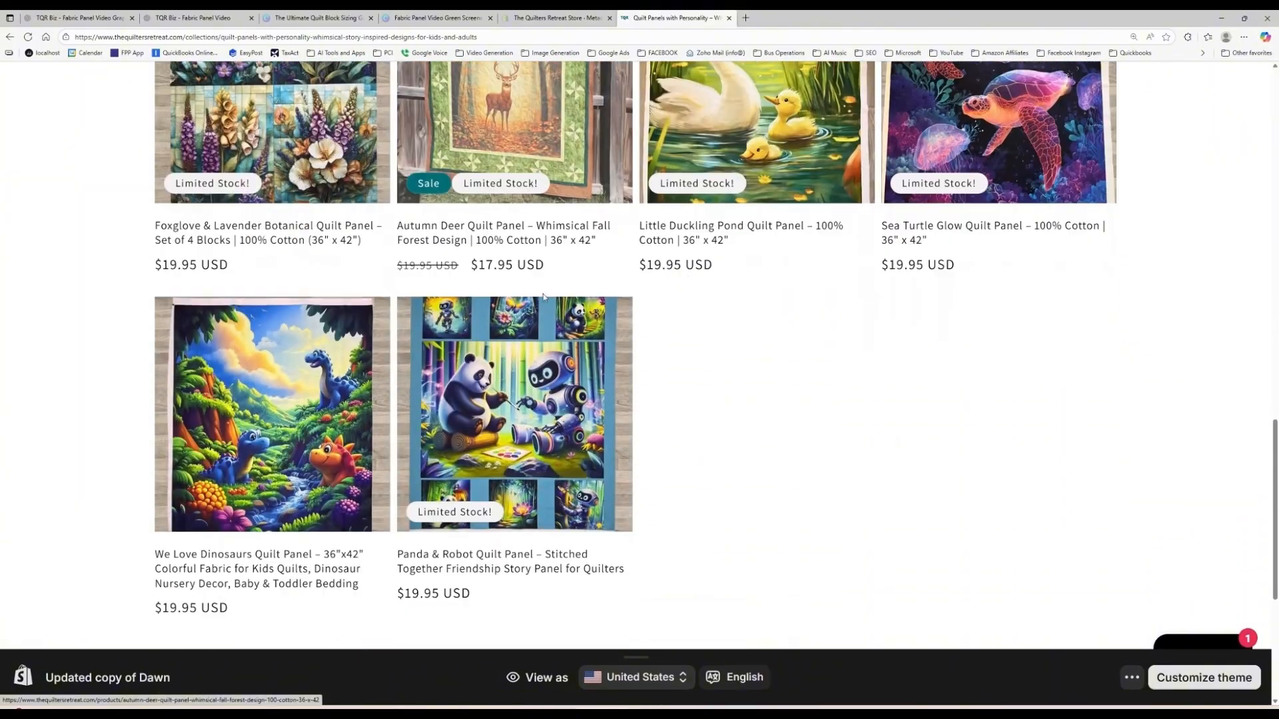
pyautogui.scroll(-3, 545, 298)
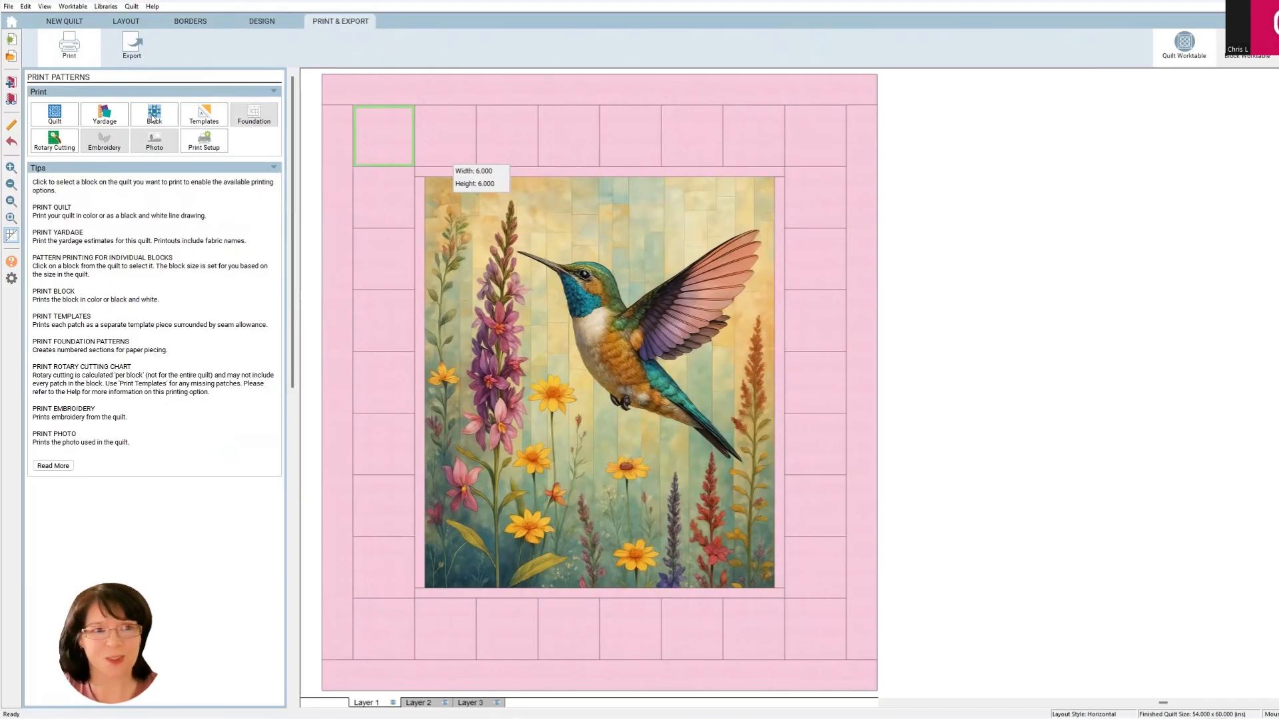
# Step: Return to EQ8 and set the EQ Default Nine Patch in the pieced border's left side, directly below the upper corner block
pyautogui.click(267, 22)
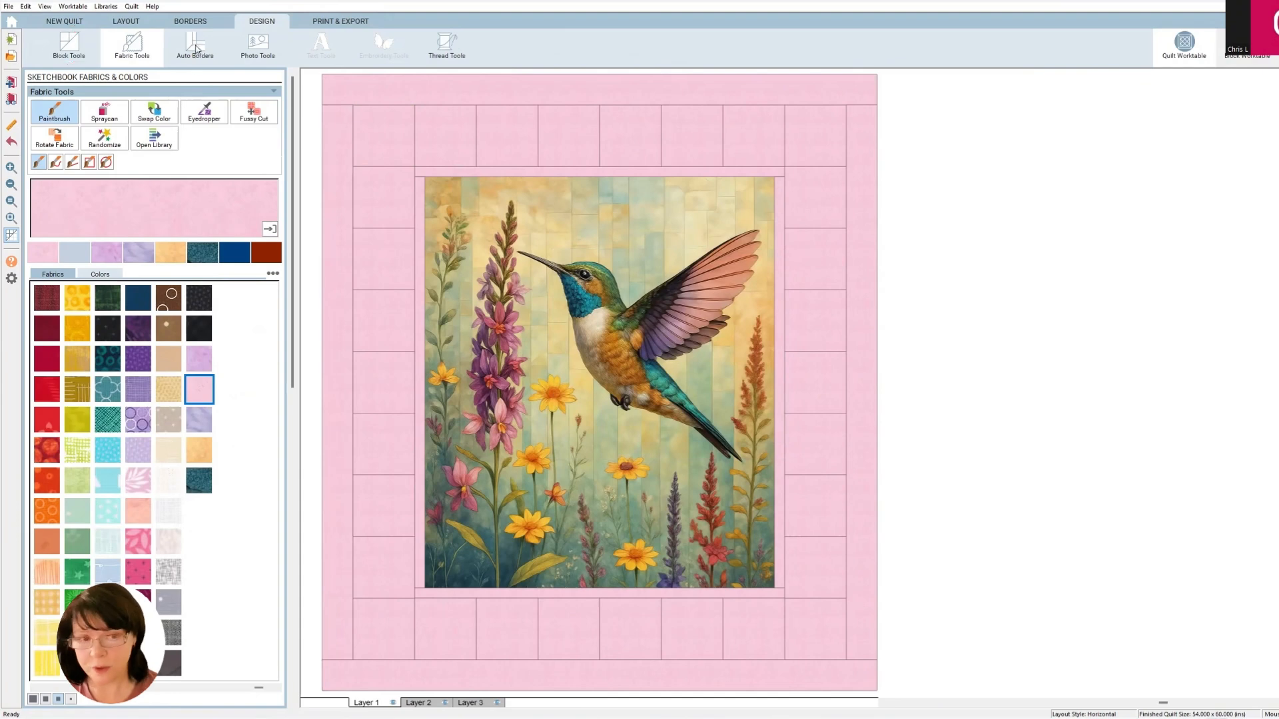
pyautogui.click(69, 45)
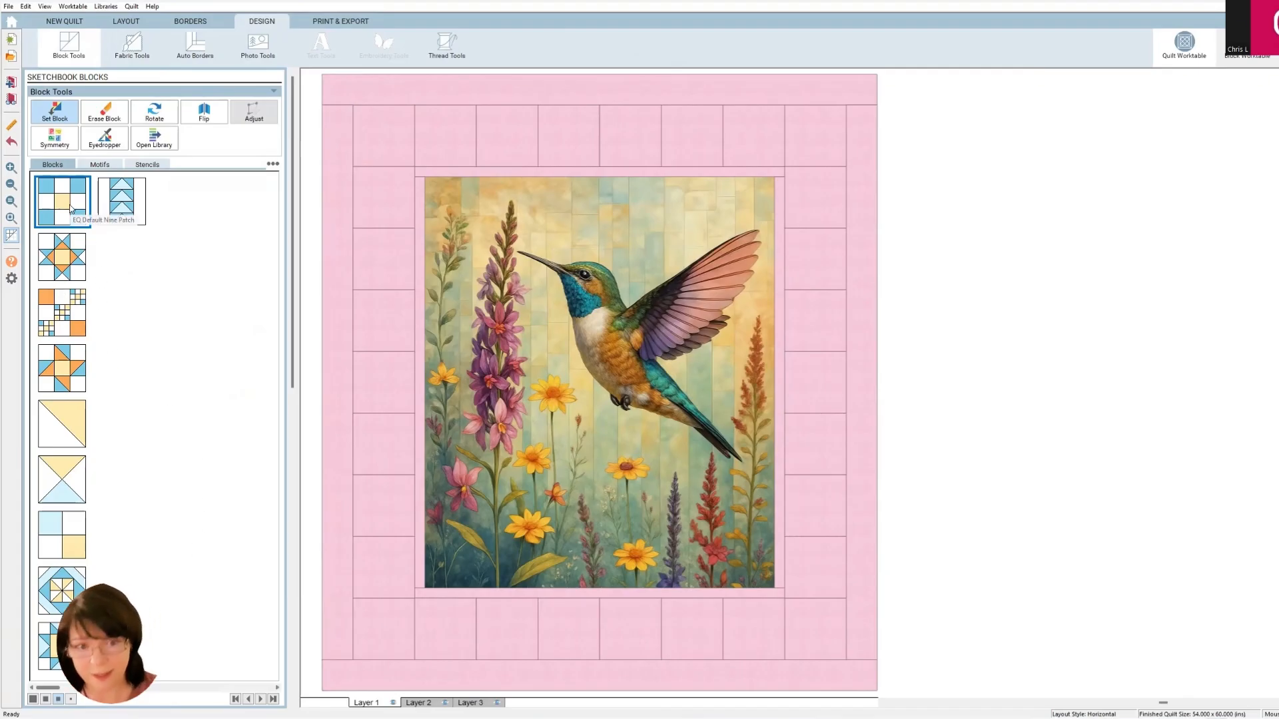
pyautogui.moveTo(69, 209)
pyautogui.mouseDown()
pyautogui.moveTo(181, 224)
pyautogui.moveTo(359, 215)
pyautogui.moveTo(374, 185)
pyautogui.moveTo(363, 181)
pyautogui.mouseUp()
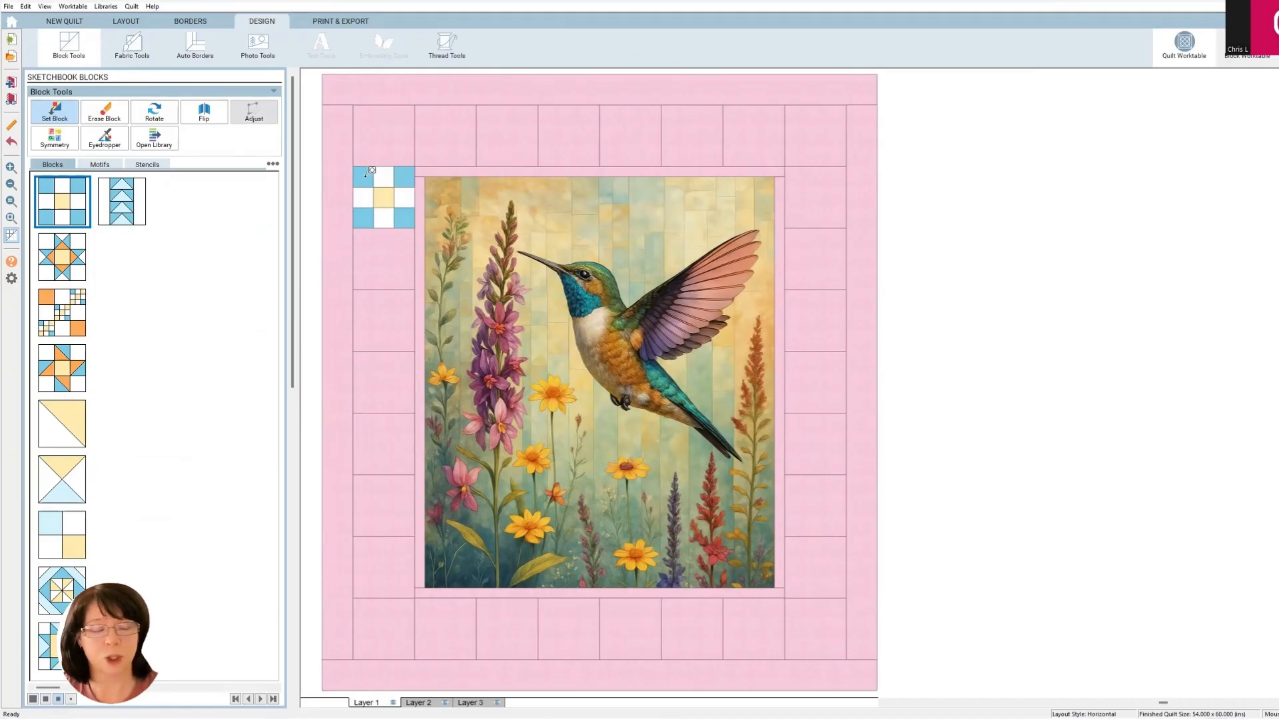
# Step: Open the Block Library and look through the Antique Mosaics blocks under Classic Pieced
pyautogui.click(104, 7)
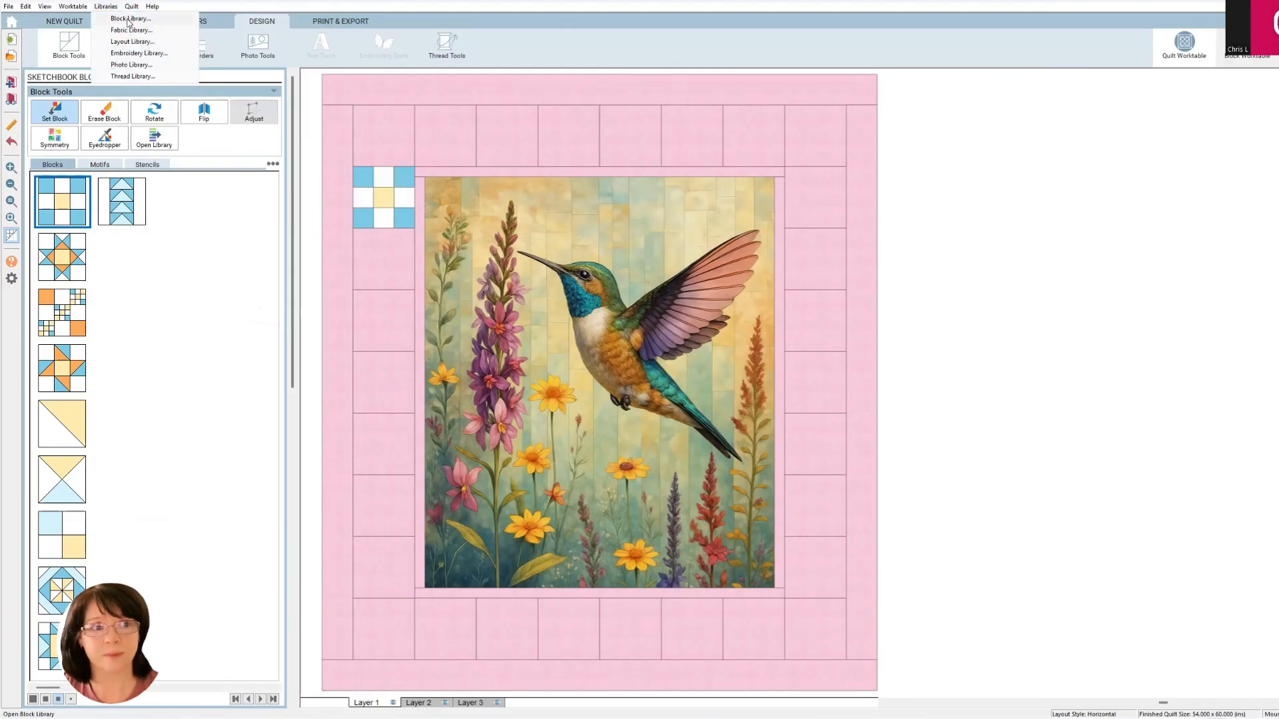
pyautogui.click(128, 20)
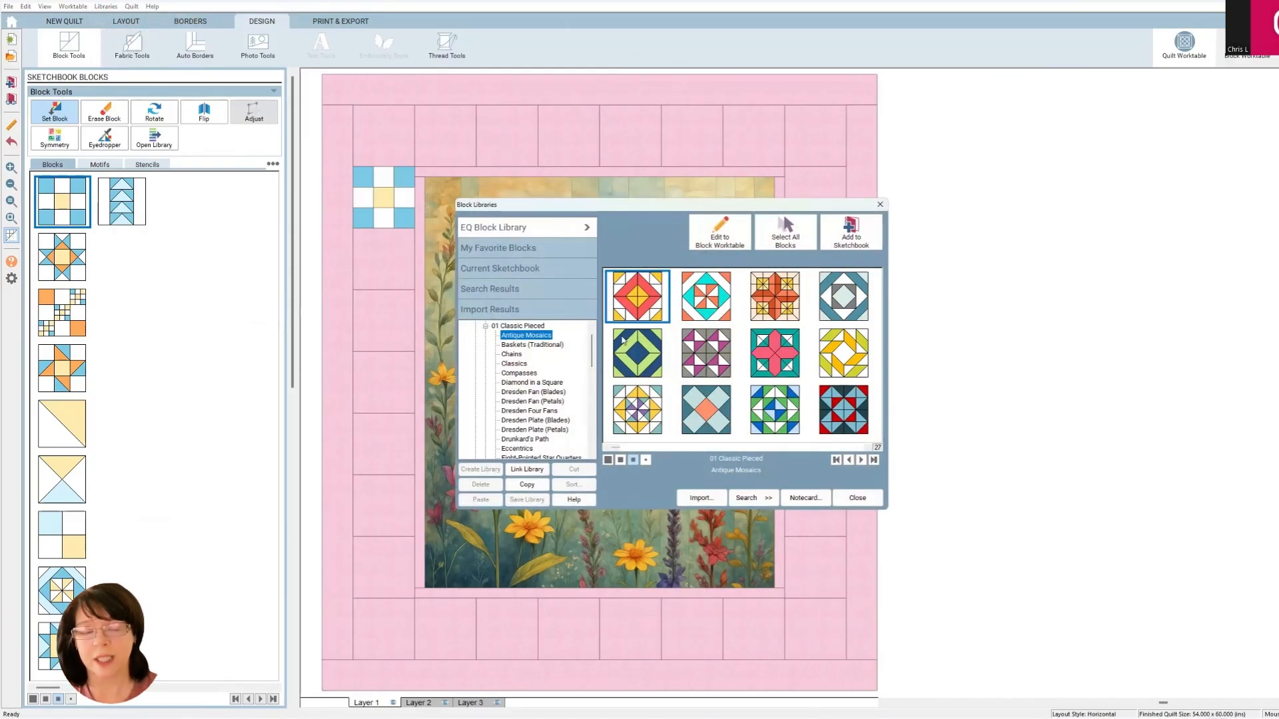
pyautogui.click(824, 451)
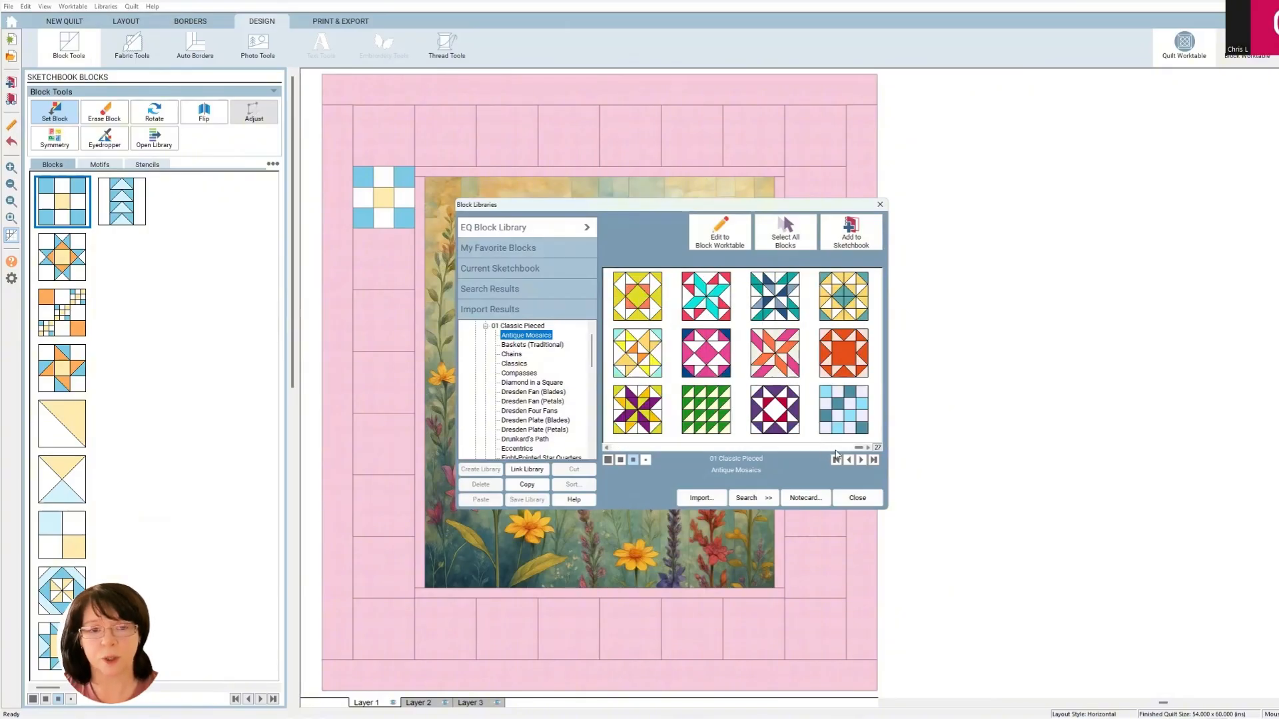
pyautogui.click(836, 459)
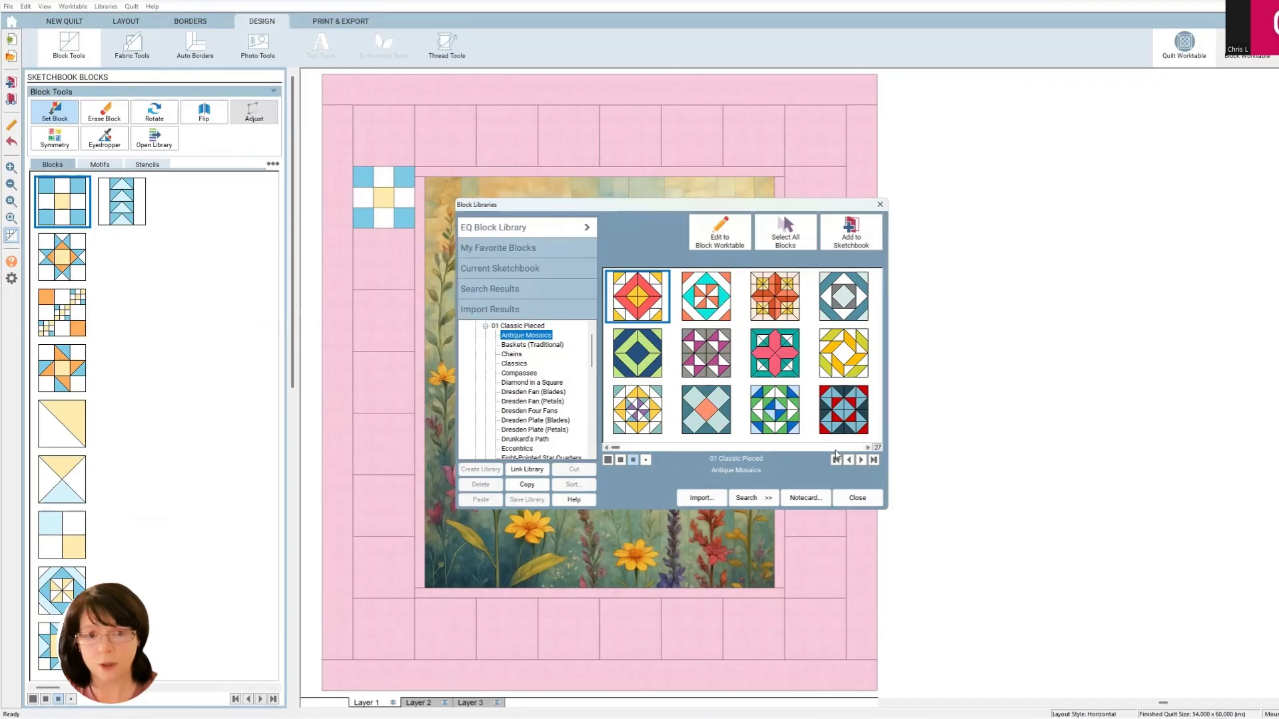
pyautogui.click(836, 459)
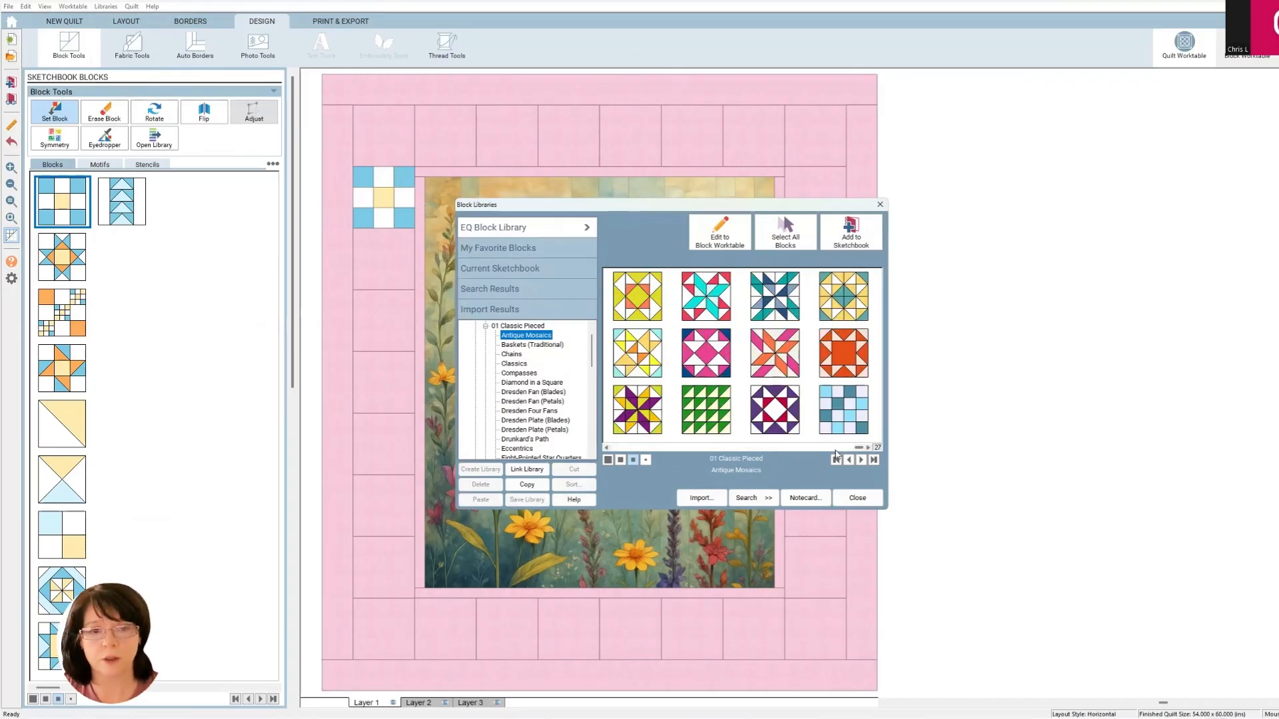
pyautogui.click(837, 455)
pyautogui.click(643, 447)
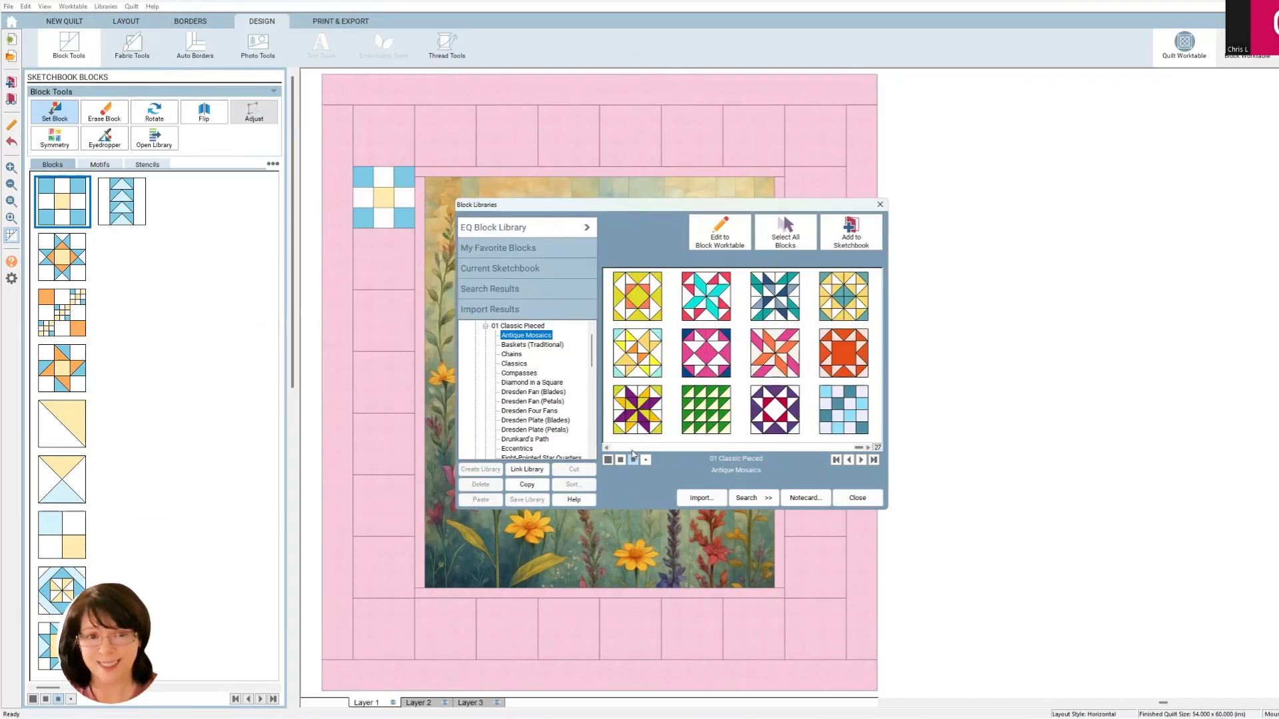
pyautogui.click(630, 450)
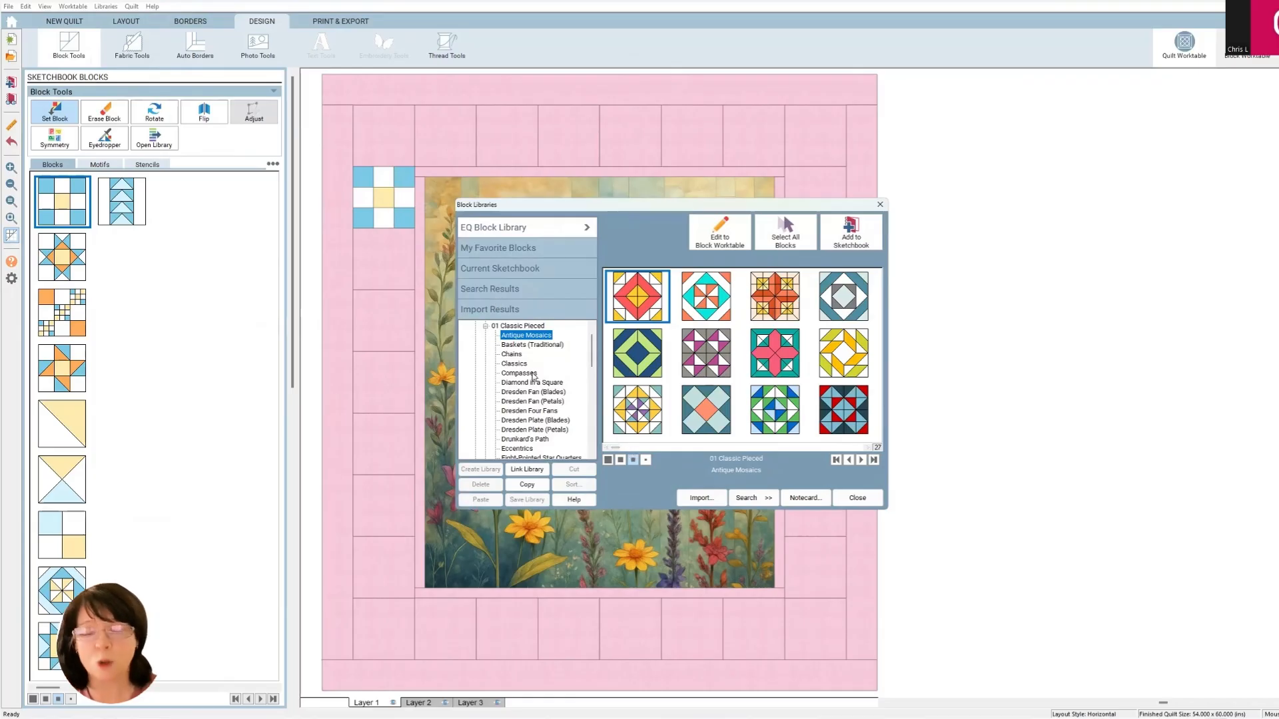
# Step: Look at the Compasses category, then add the Shoo Fly block from Classics to the sketchbook
pyautogui.click(525, 373)
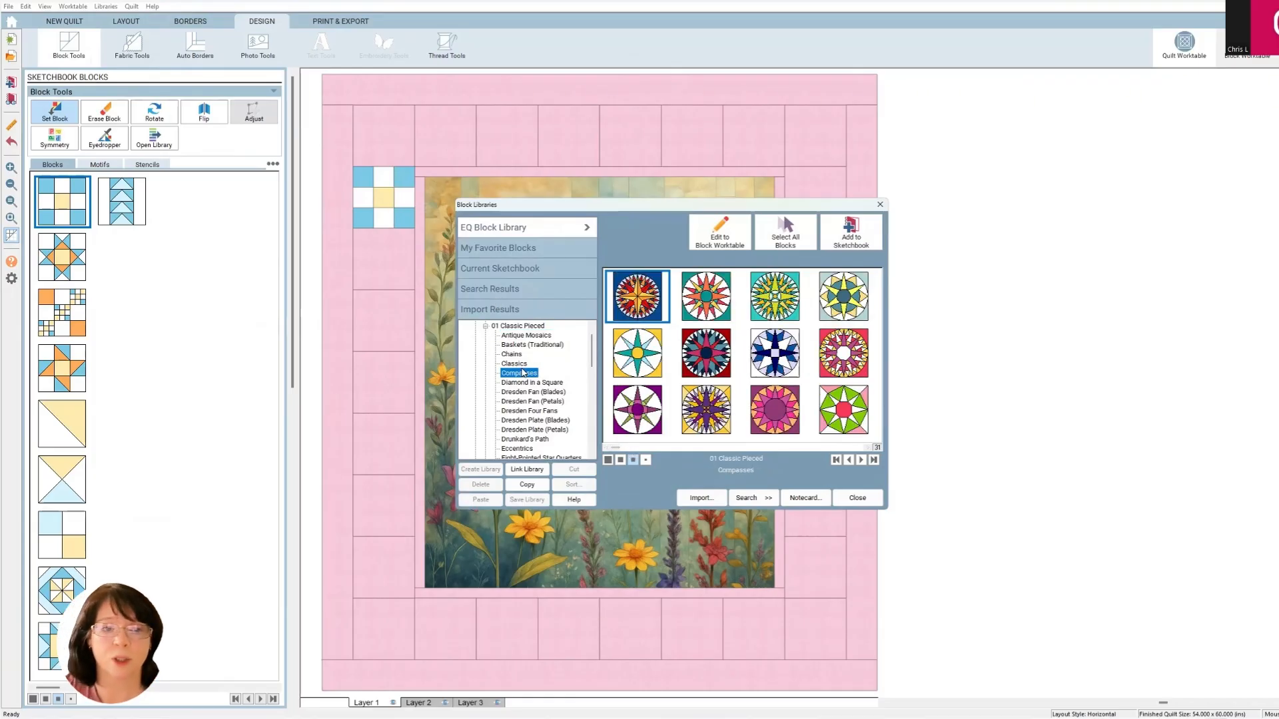
pyautogui.click(523, 364)
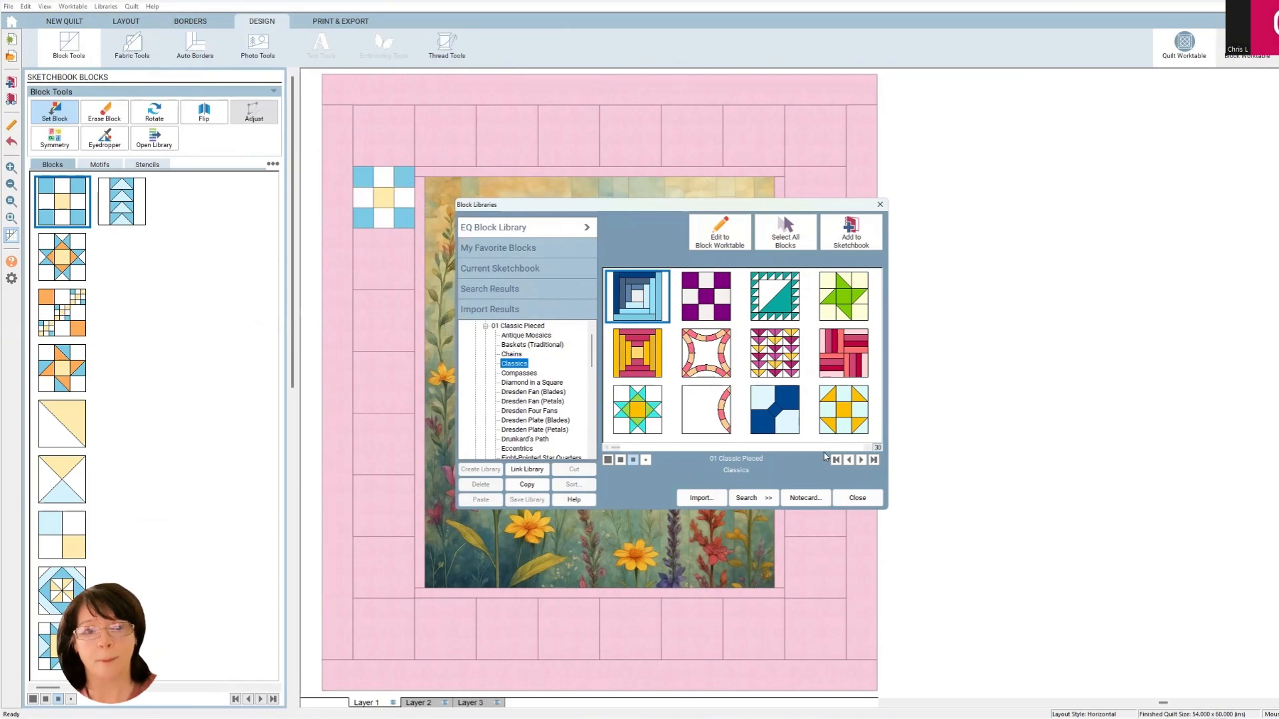
pyautogui.click(848, 407)
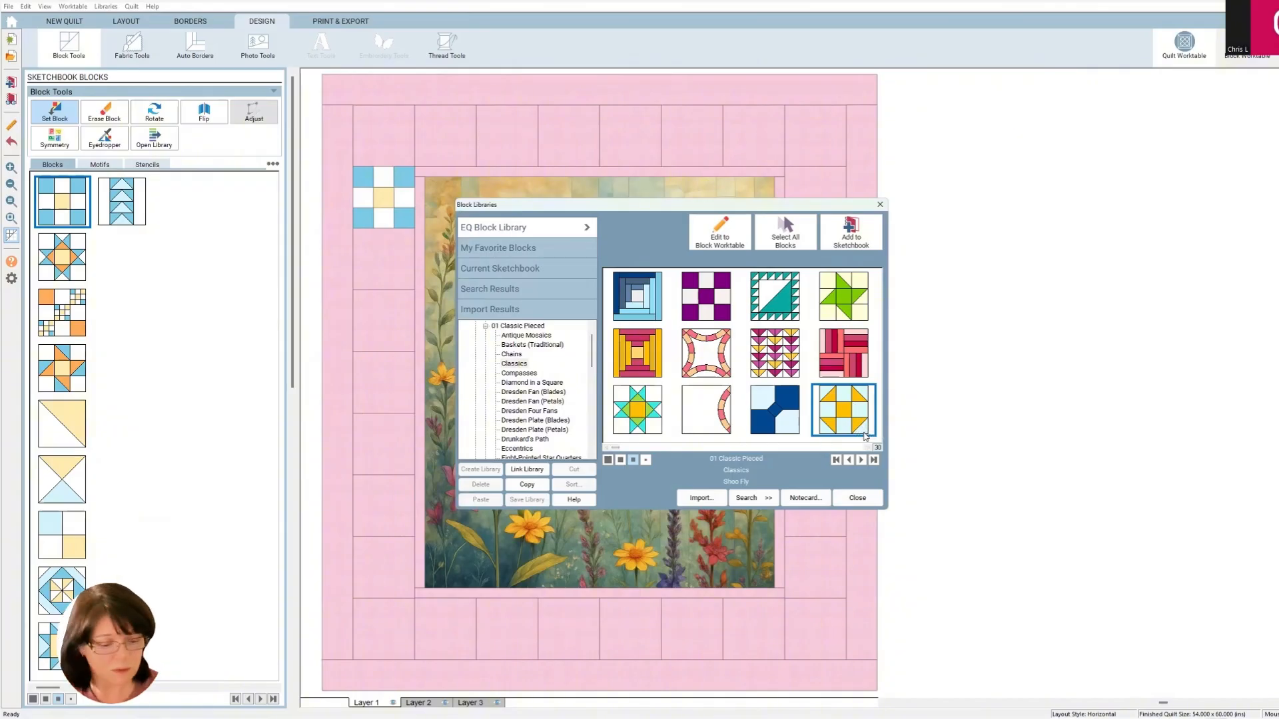
pyautogui.click(849, 237)
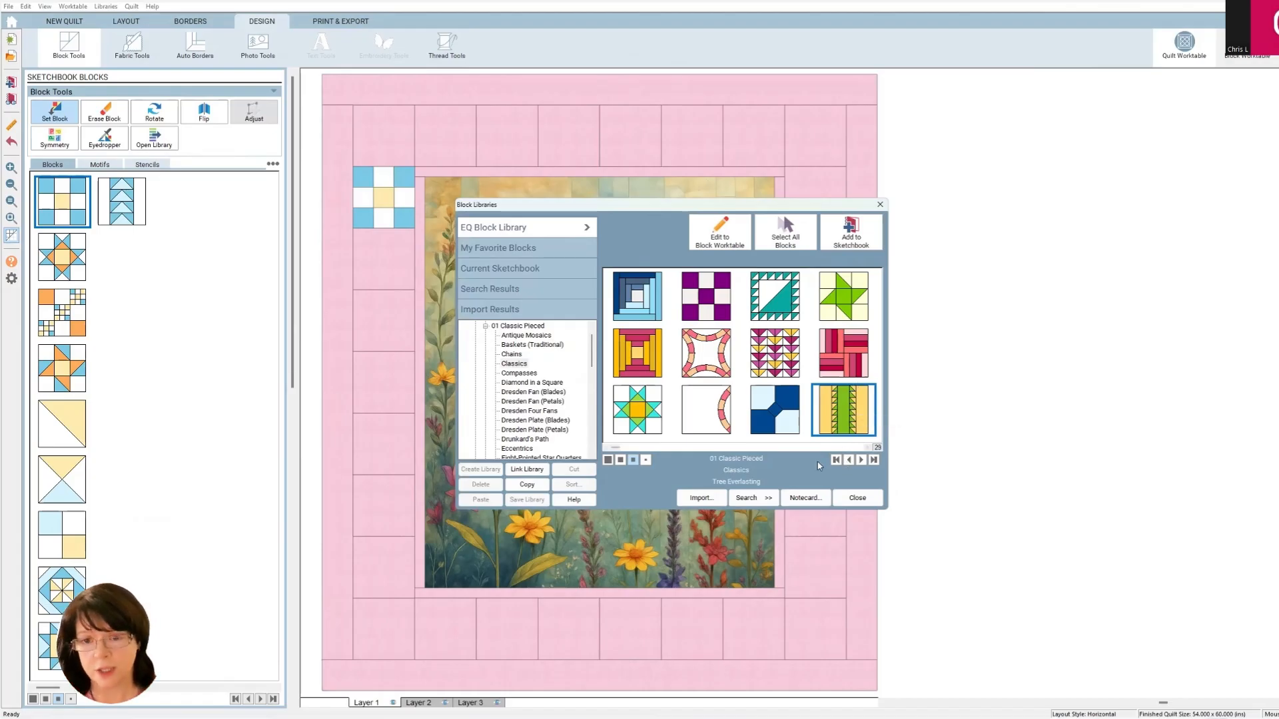
# Step: Find the Spool block among the Classics and add it to the sketchbook
pyautogui.click(794, 448)
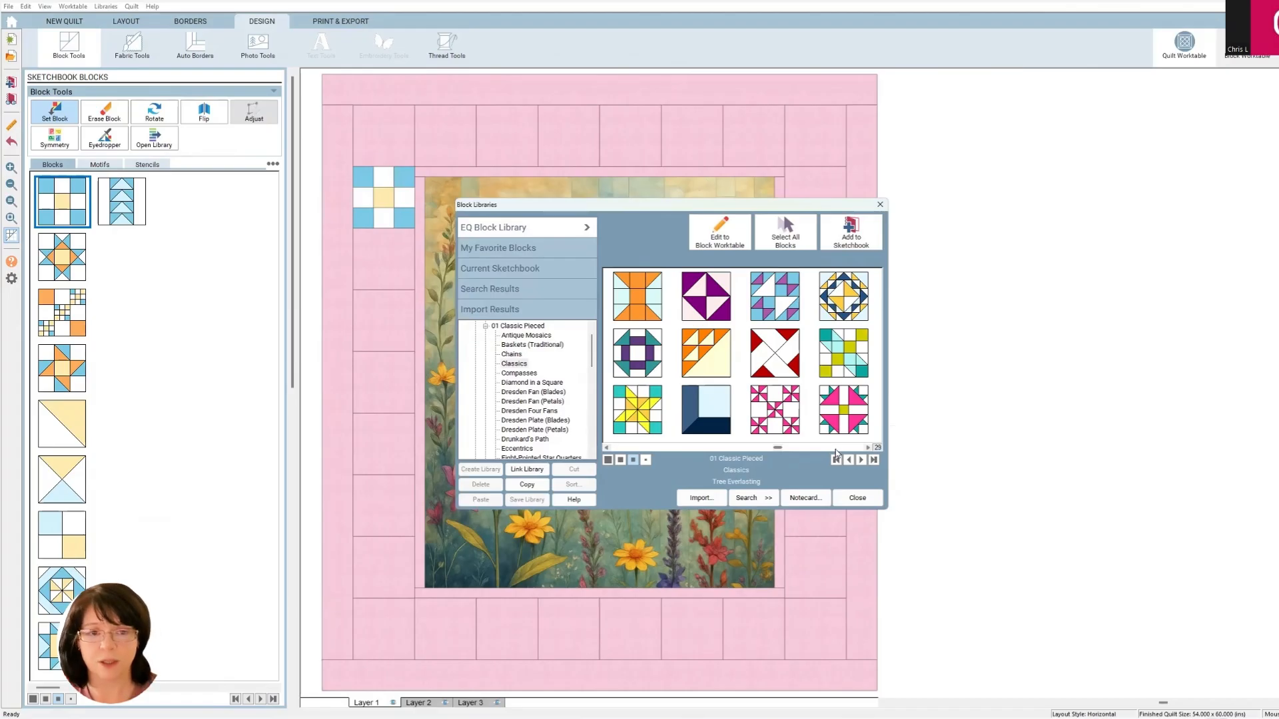
pyautogui.click(646, 291)
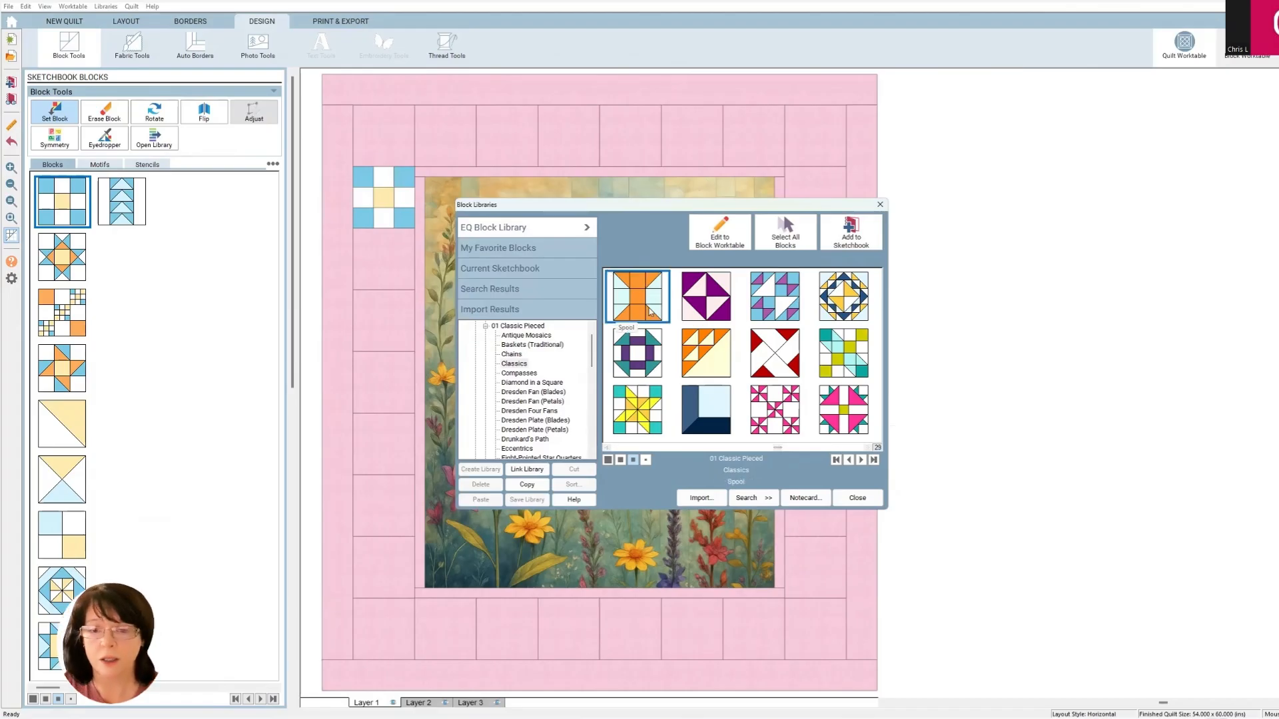
pyautogui.click(859, 237)
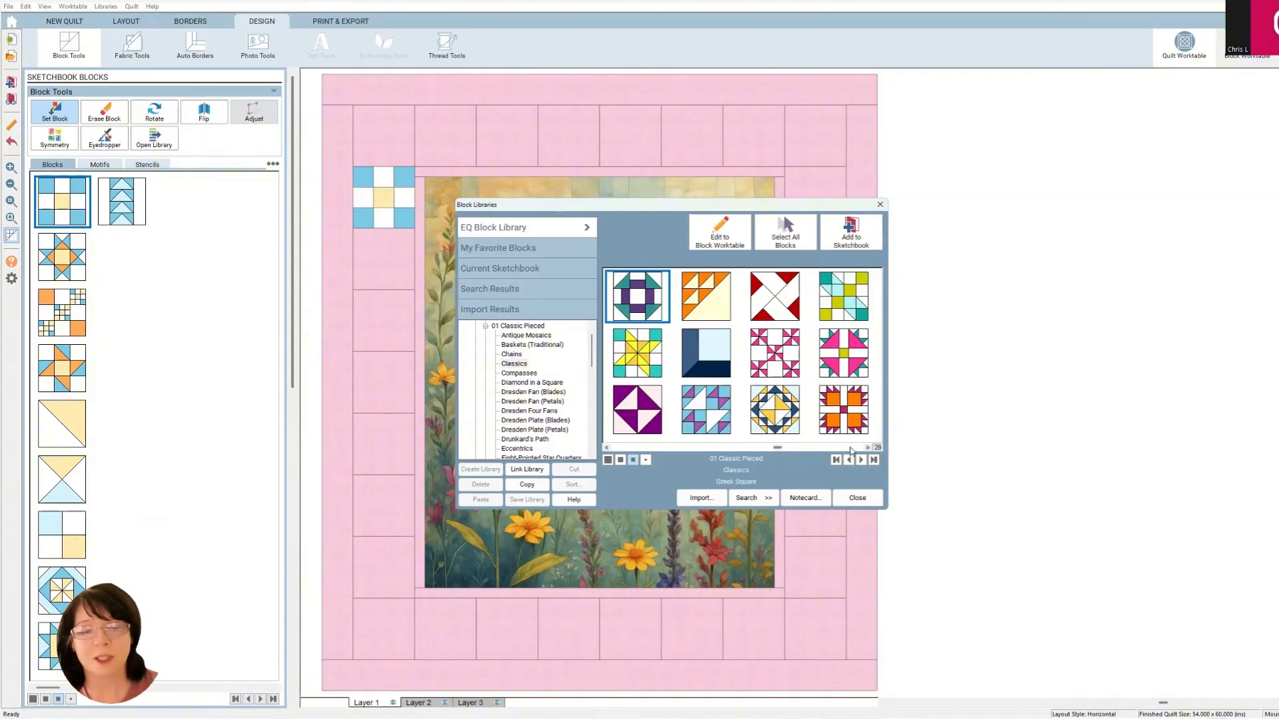
# Step: Look through the remaining Classics blocks and the Simple Blocks category of the Block Library
pyautogui.click(850, 448)
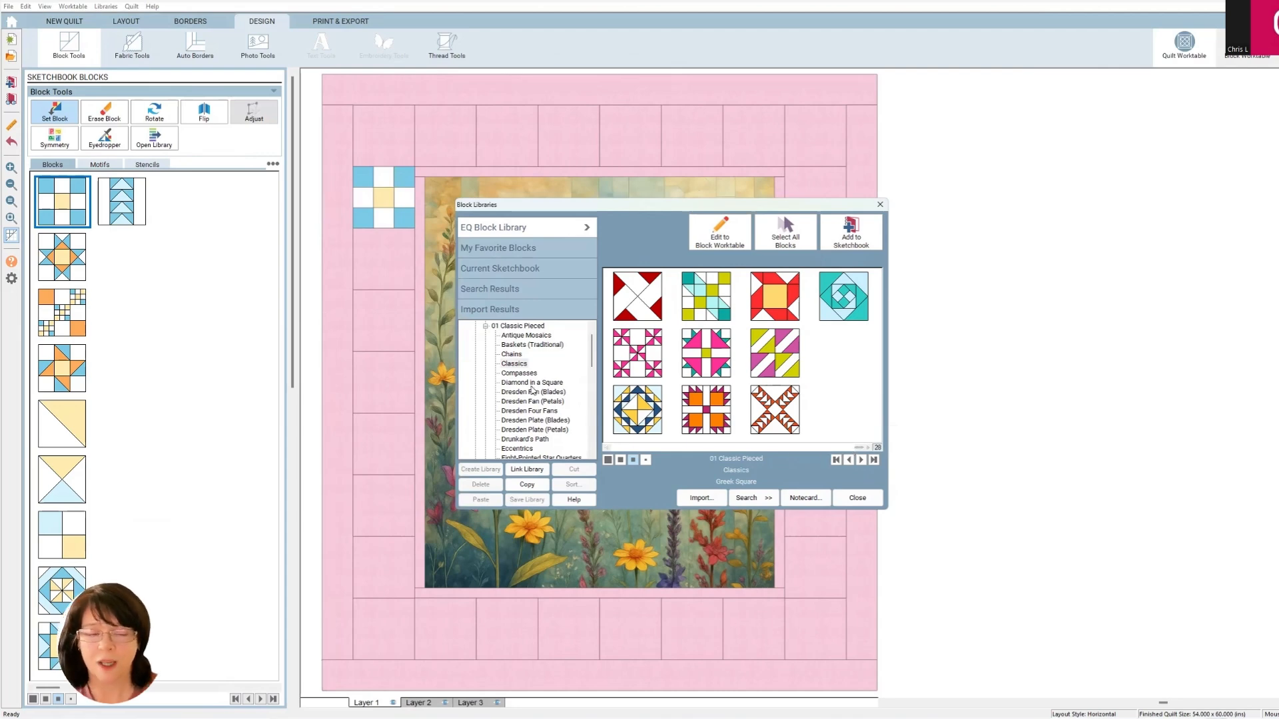
pyautogui.scroll(-3, 531, 391)
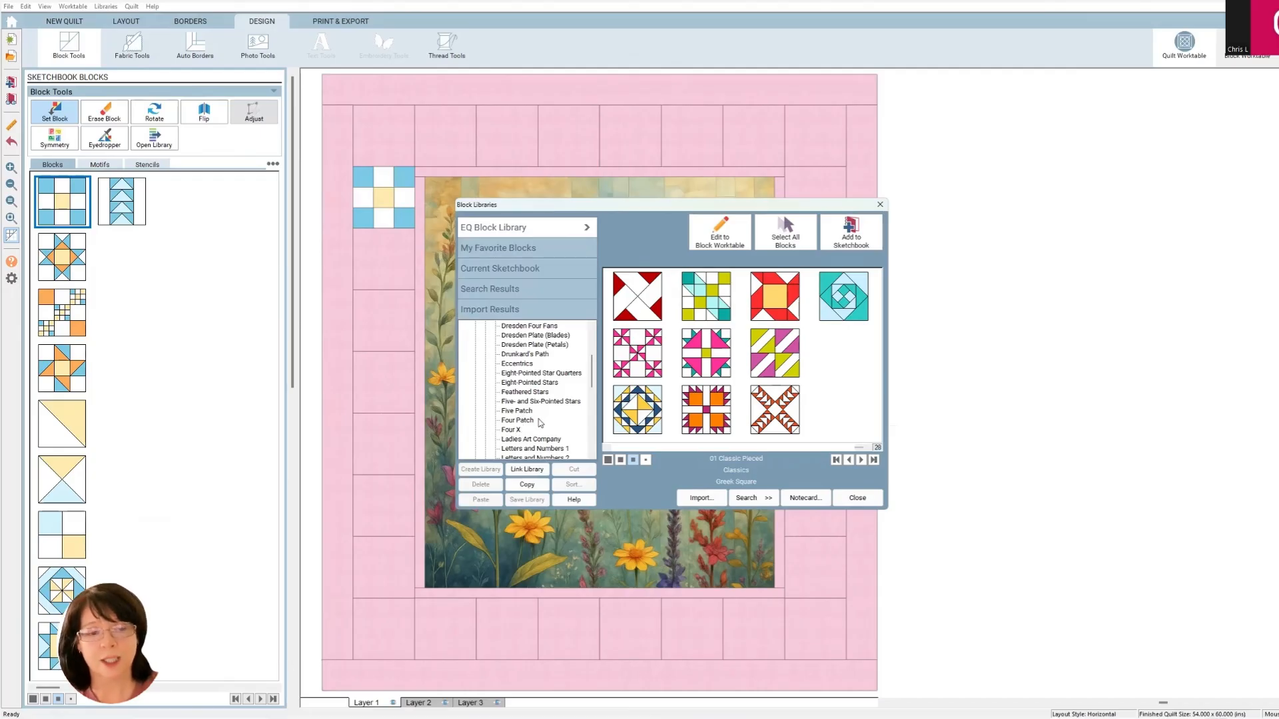
pyautogui.scroll(-1, 540, 423)
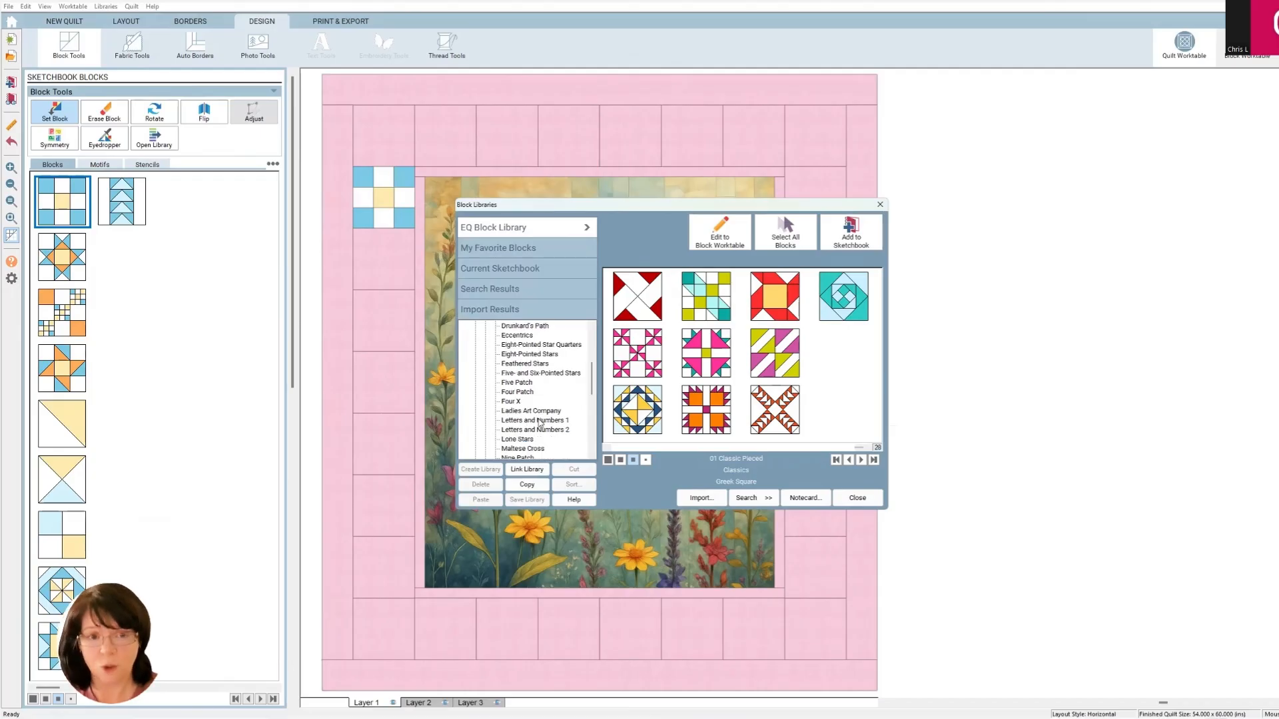
pyautogui.scroll(-4, 540, 423)
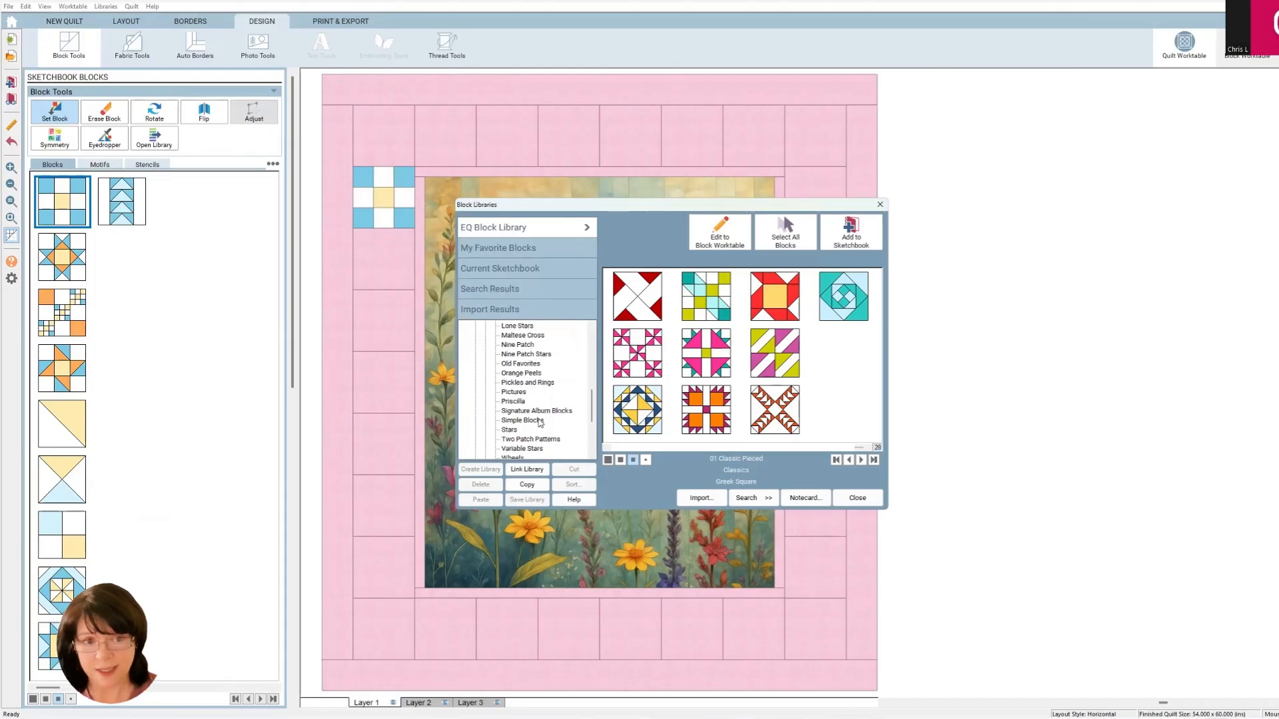
pyautogui.scroll(-1, 540, 422)
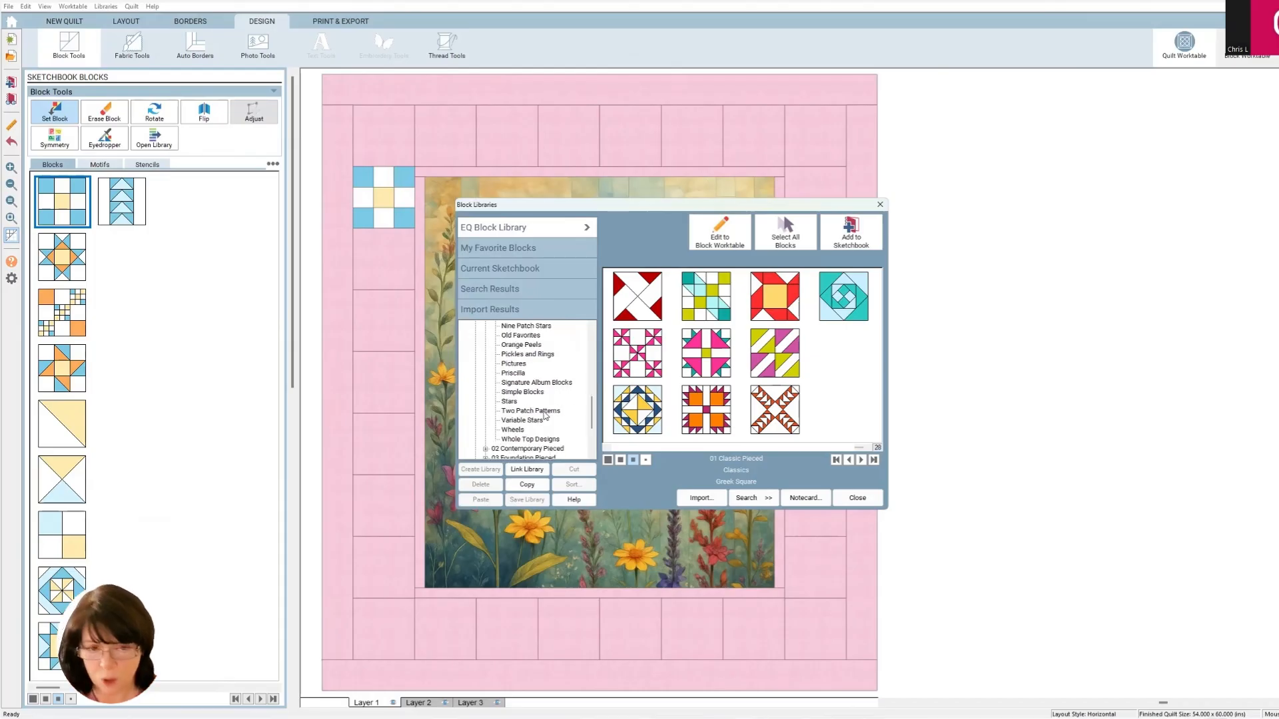
pyautogui.click(531, 394)
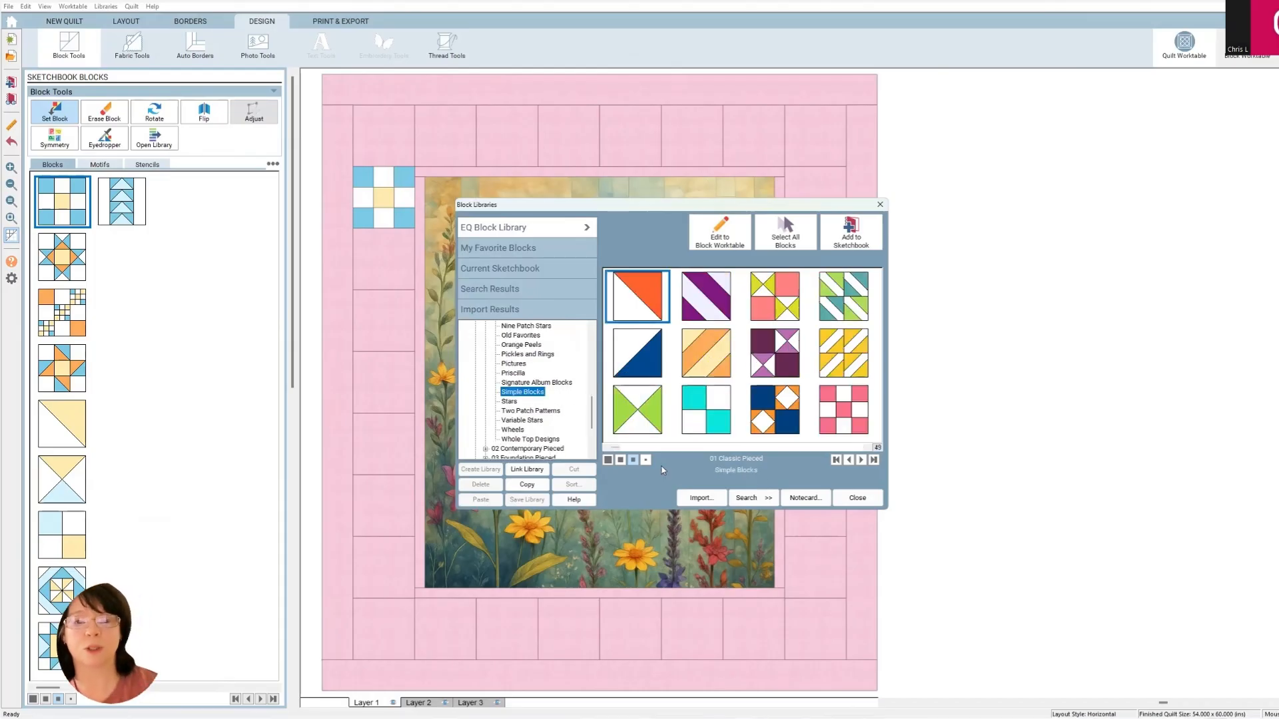
pyautogui.scroll(3, 526, 427)
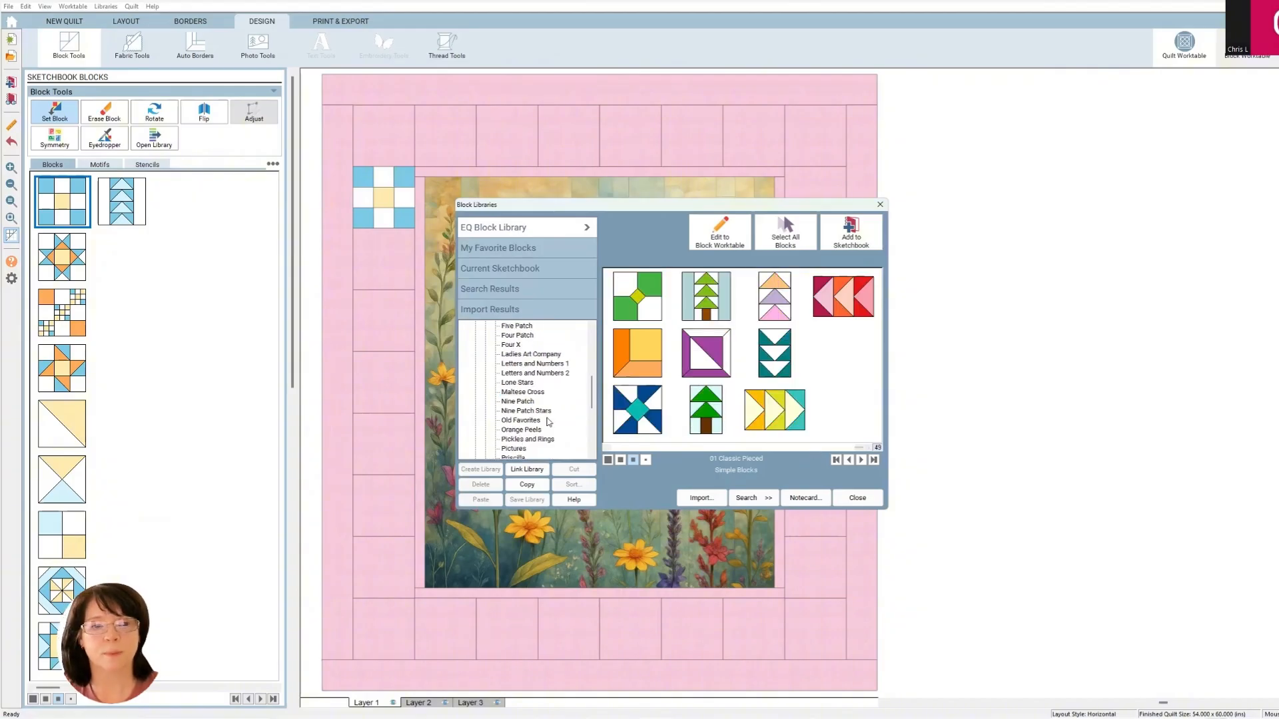
# Step: Add the orange Shoo Fly block from the Nine Patch category to the sketchbook and close the Block Library
pyautogui.click(520, 402)
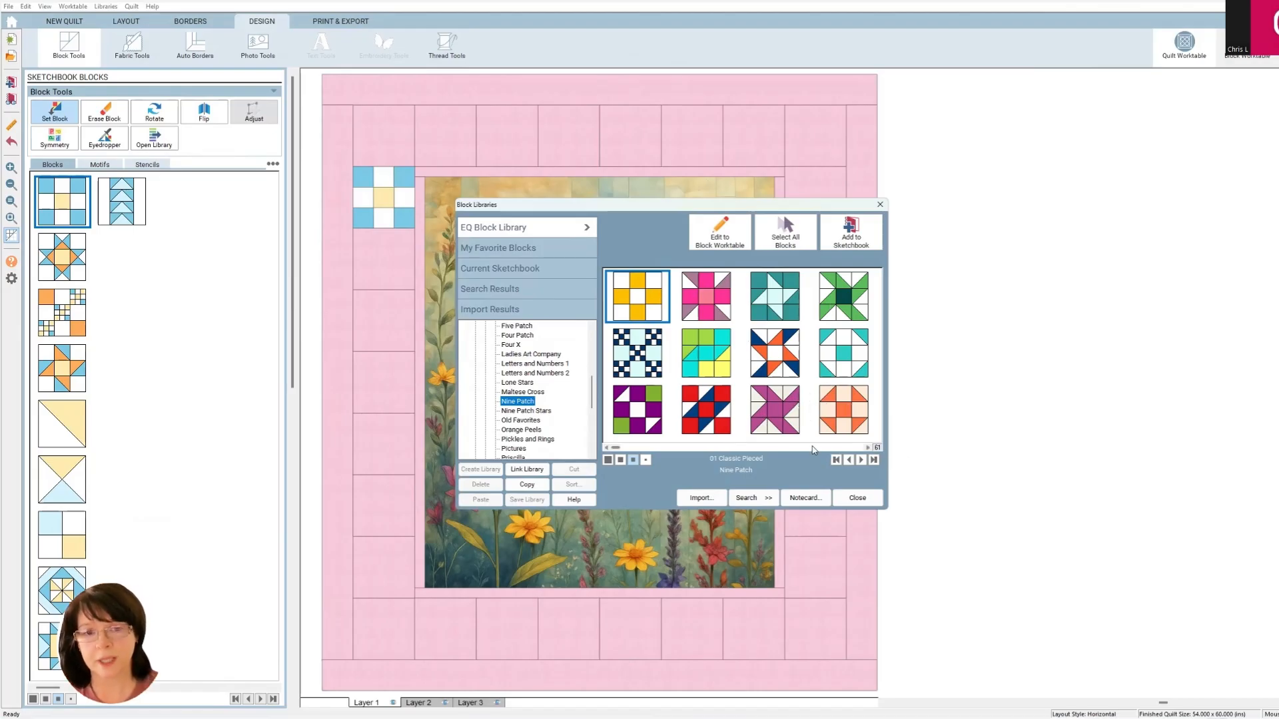
pyautogui.click(858, 412)
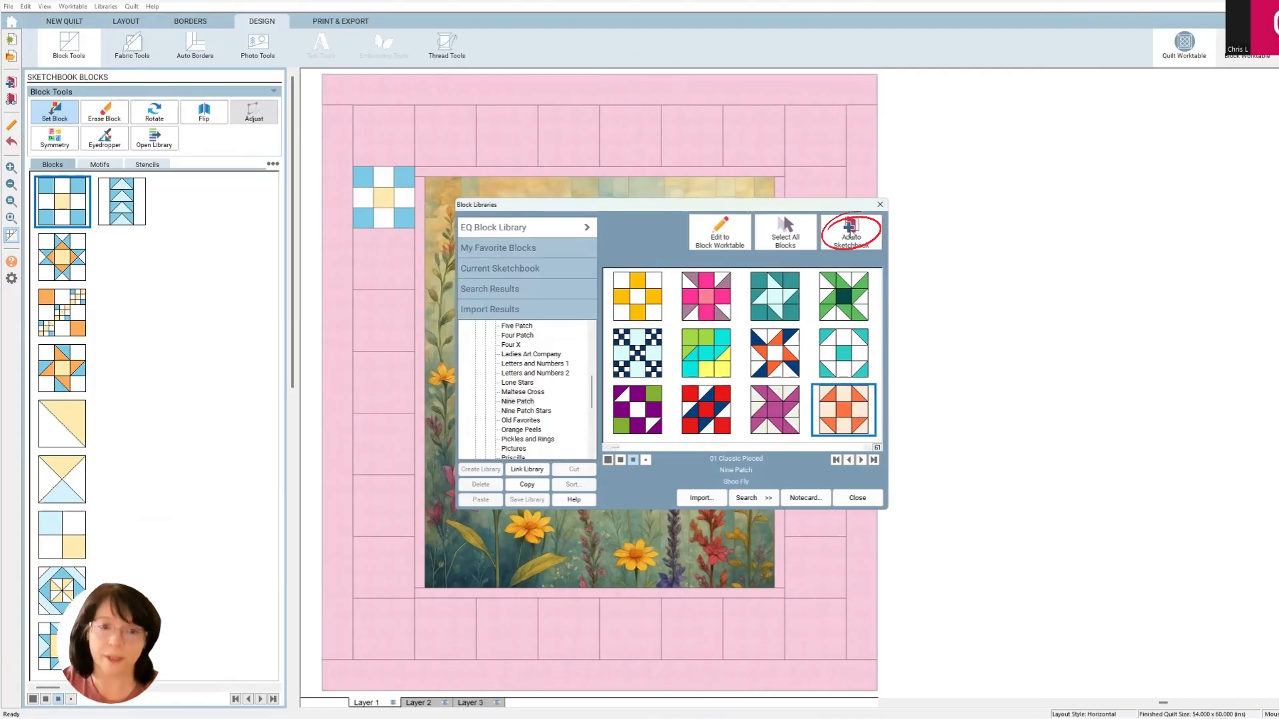
pyautogui.click(852, 238)
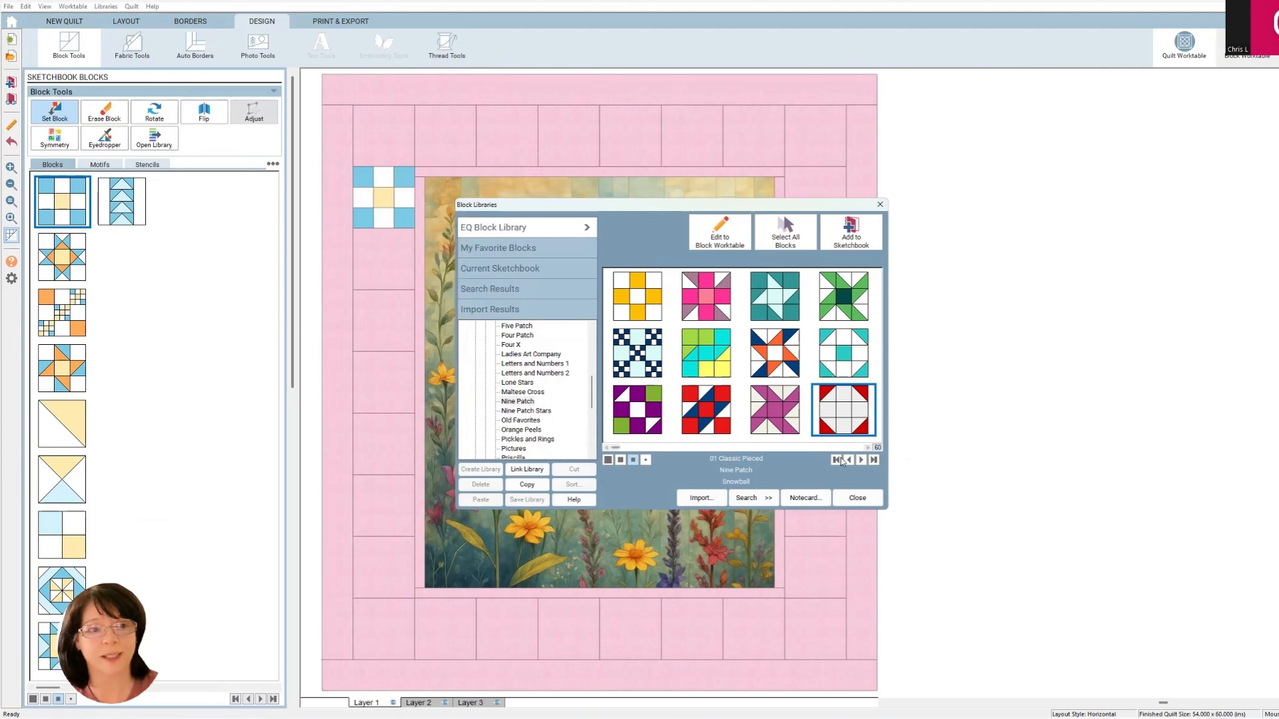
pyautogui.click(860, 500)
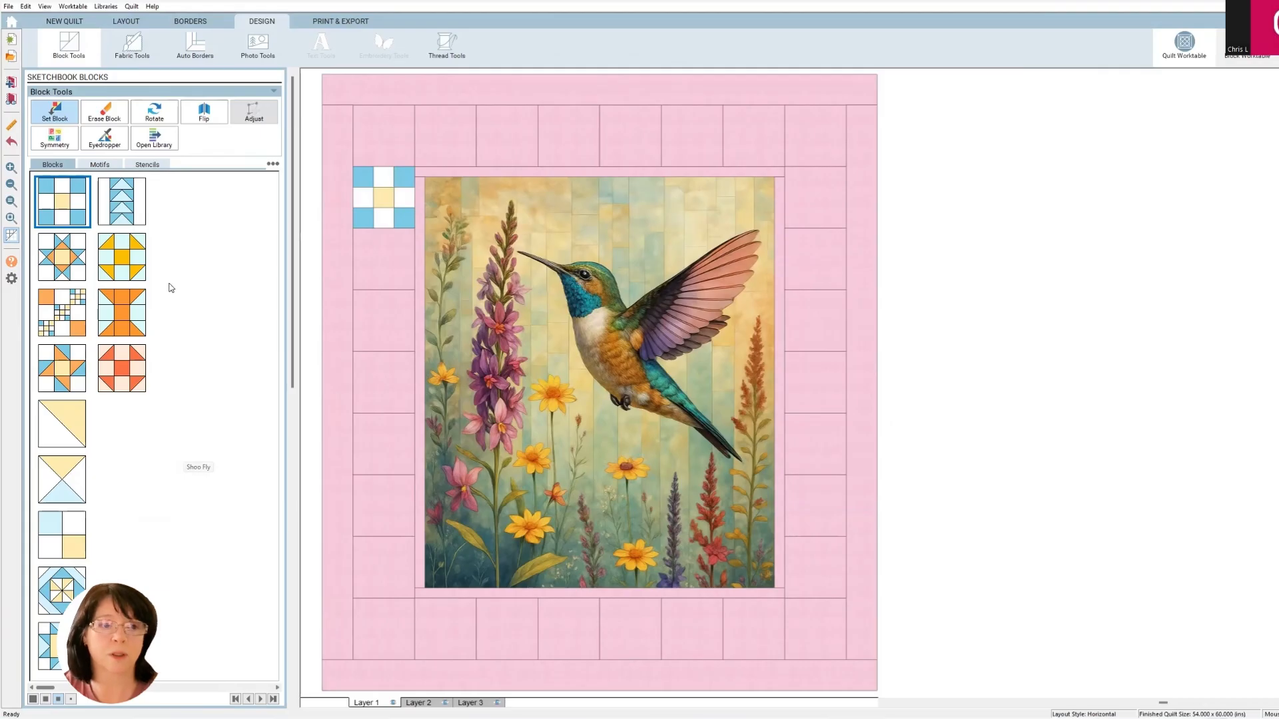
# Step: Fill the next three spaces down the pieced border's left side with a yellow Shoo Fly, a Nine Patch and another Shoo Fly
pyautogui.click(131, 269)
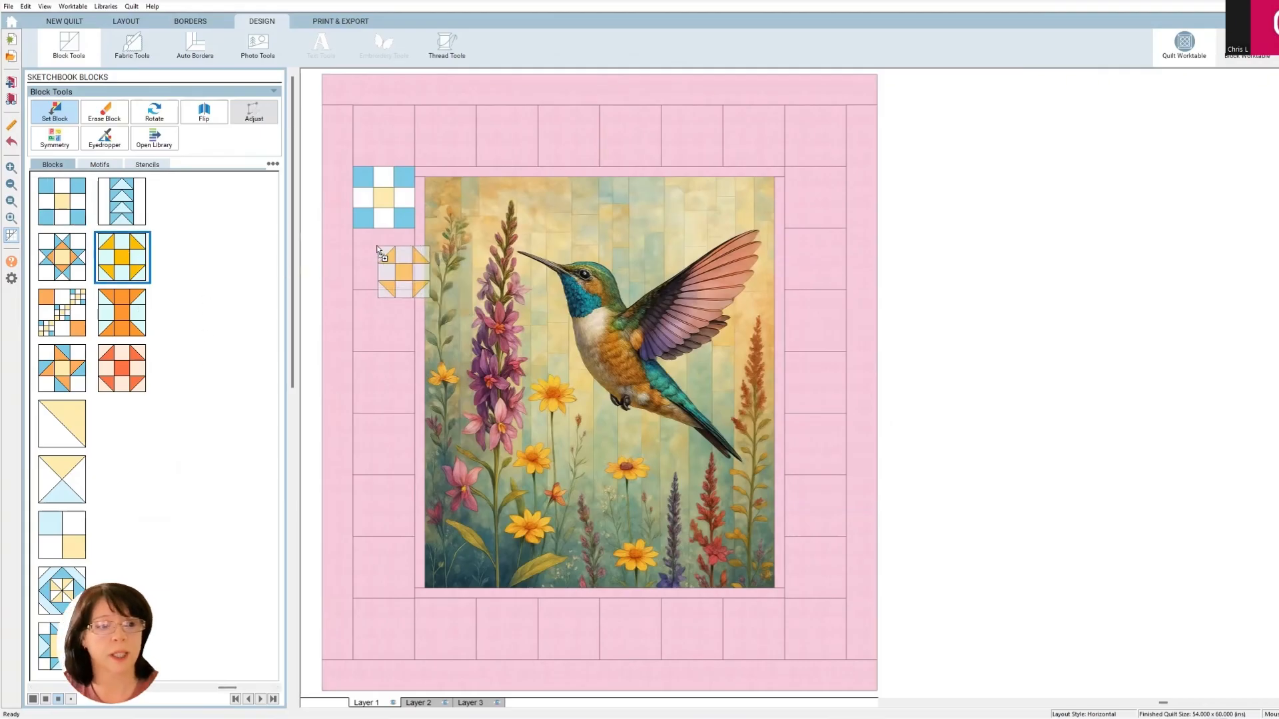
pyautogui.click(378, 250)
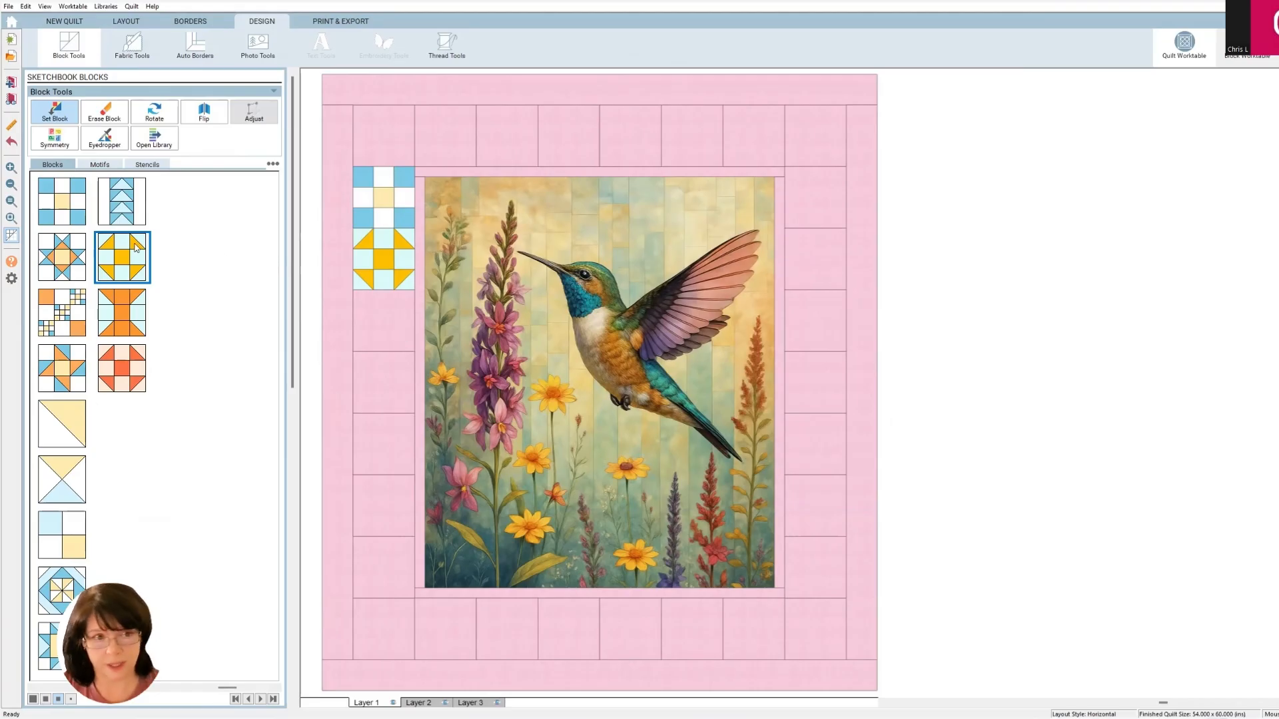
pyautogui.click(67, 206)
pyautogui.click(363, 295)
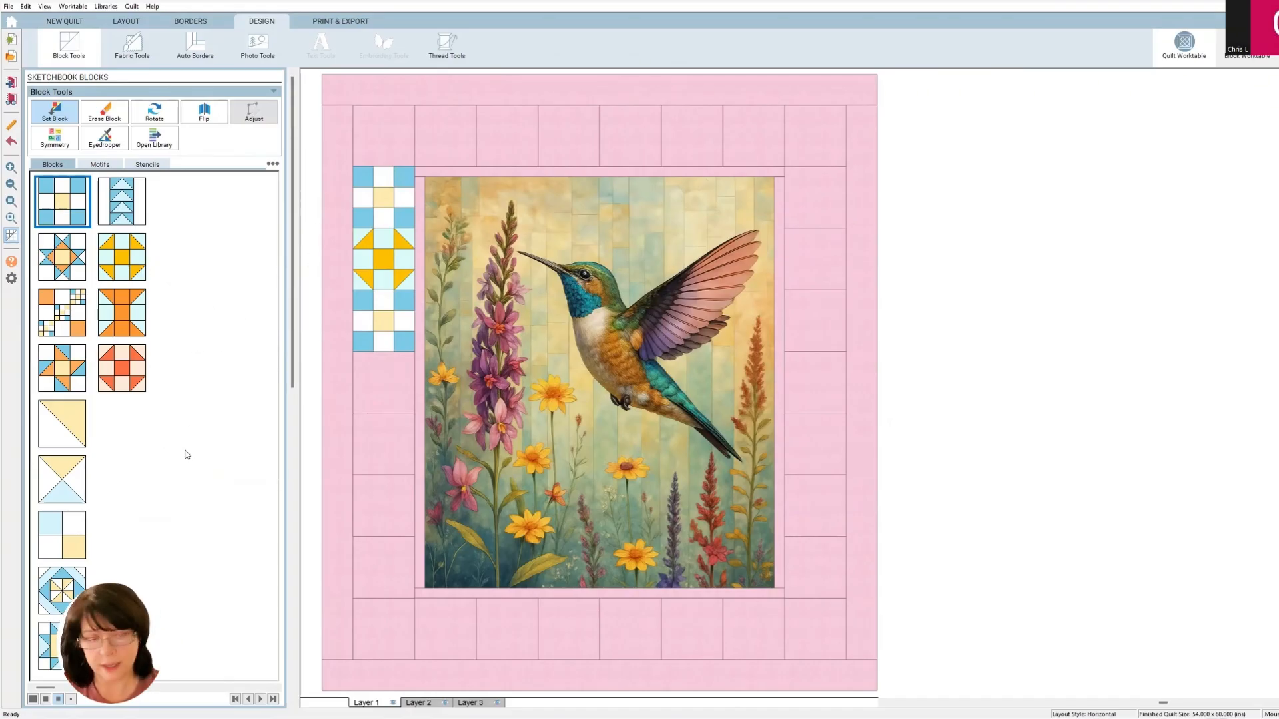
pyautogui.click(62, 371)
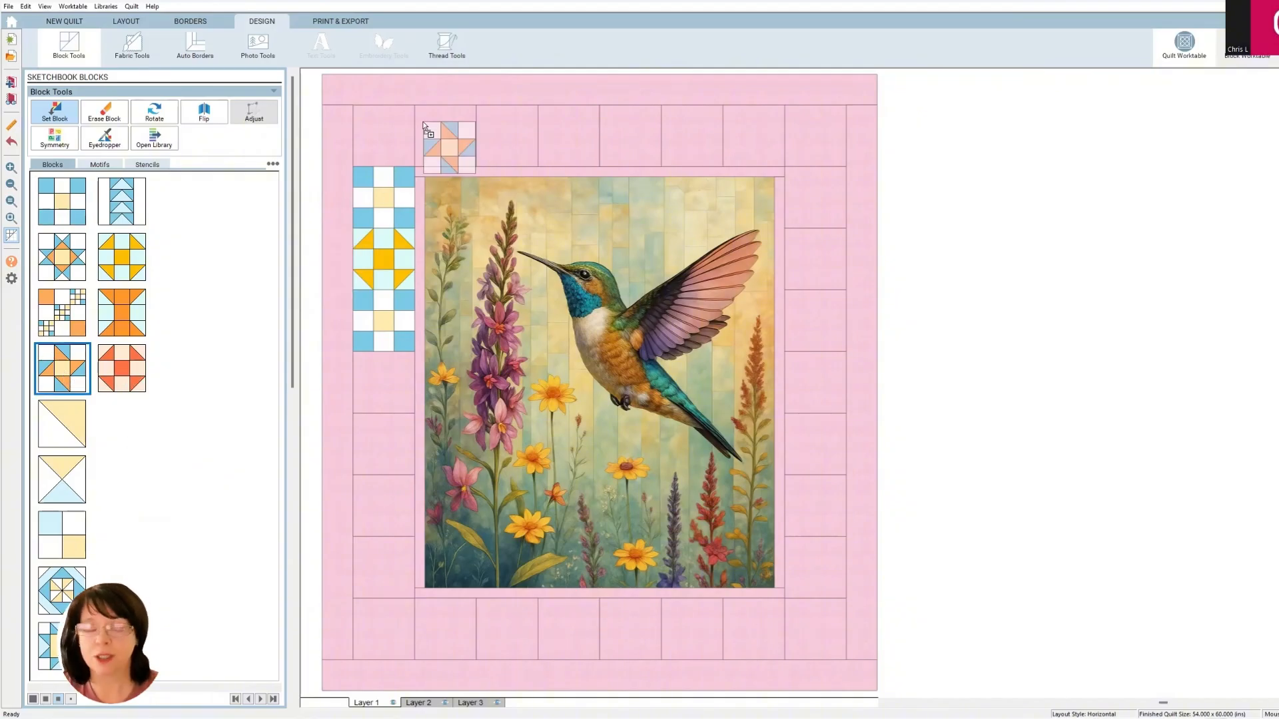
pyautogui.click(126, 369)
pyautogui.click(122, 258)
pyautogui.click(380, 381)
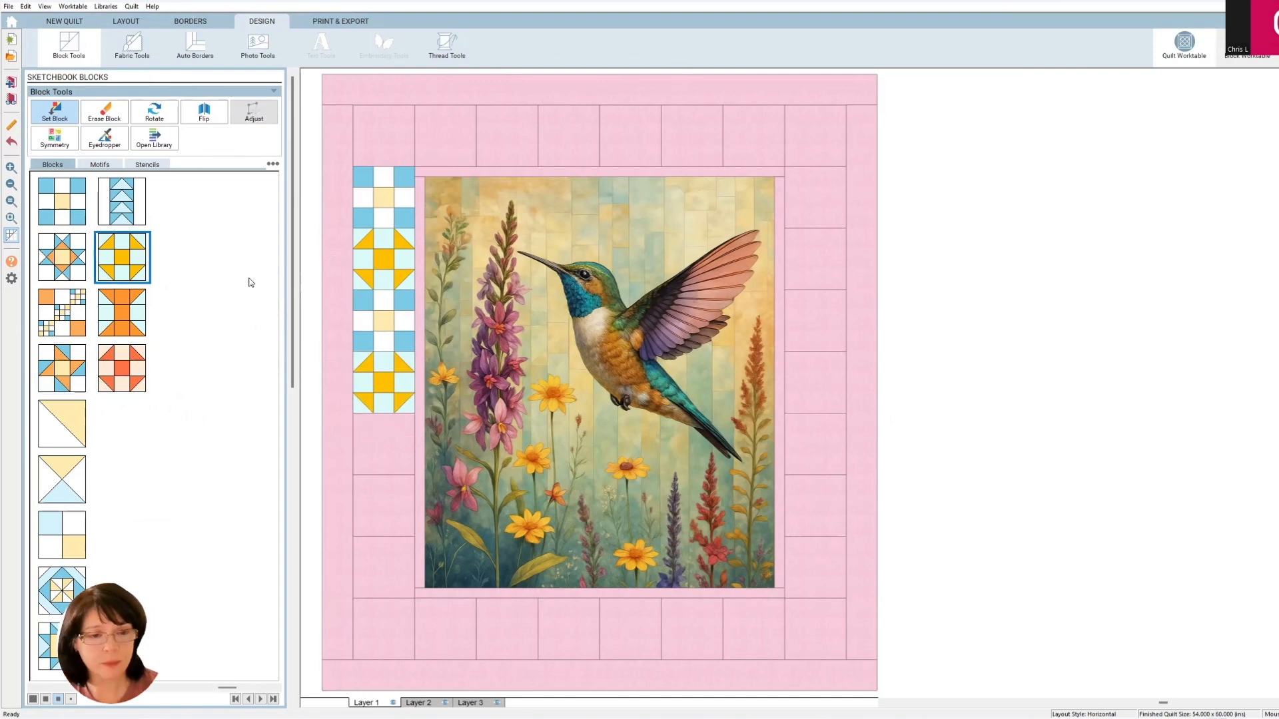
# Step: Set the Nine Patch in the fifth and seventh spaces of the border's left side and in alternate spaces along its bottom side
pyautogui.click(74, 212)
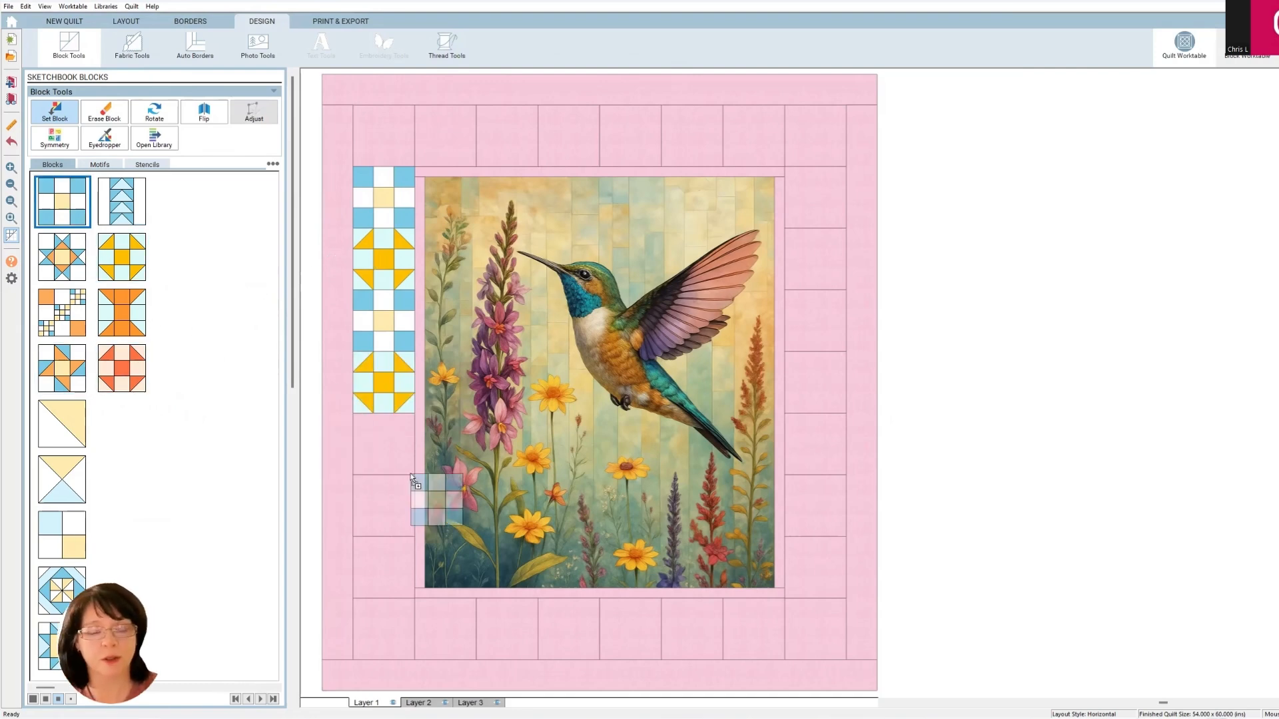
pyautogui.click(383, 443)
pyautogui.click(384, 567)
pyautogui.click(445, 628)
pyautogui.click(568, 629)
pyautogui.click(692, 627)
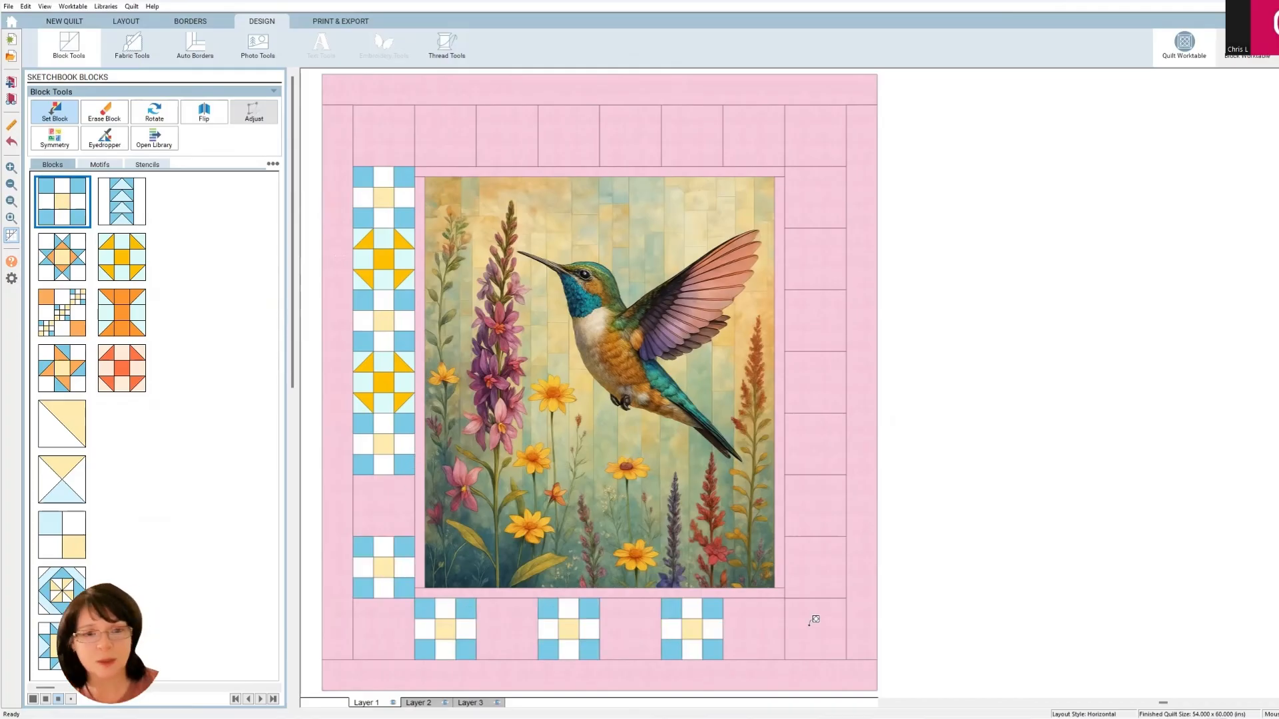
# Step: Set the Nine Patch in alternate spaces up the pieced border's right side and across its top side
pyautogui.click(815, 567)
pyautogui.click(816, 444)
pyautogui.click(815, 321)
pyautogui.click(815, 197)
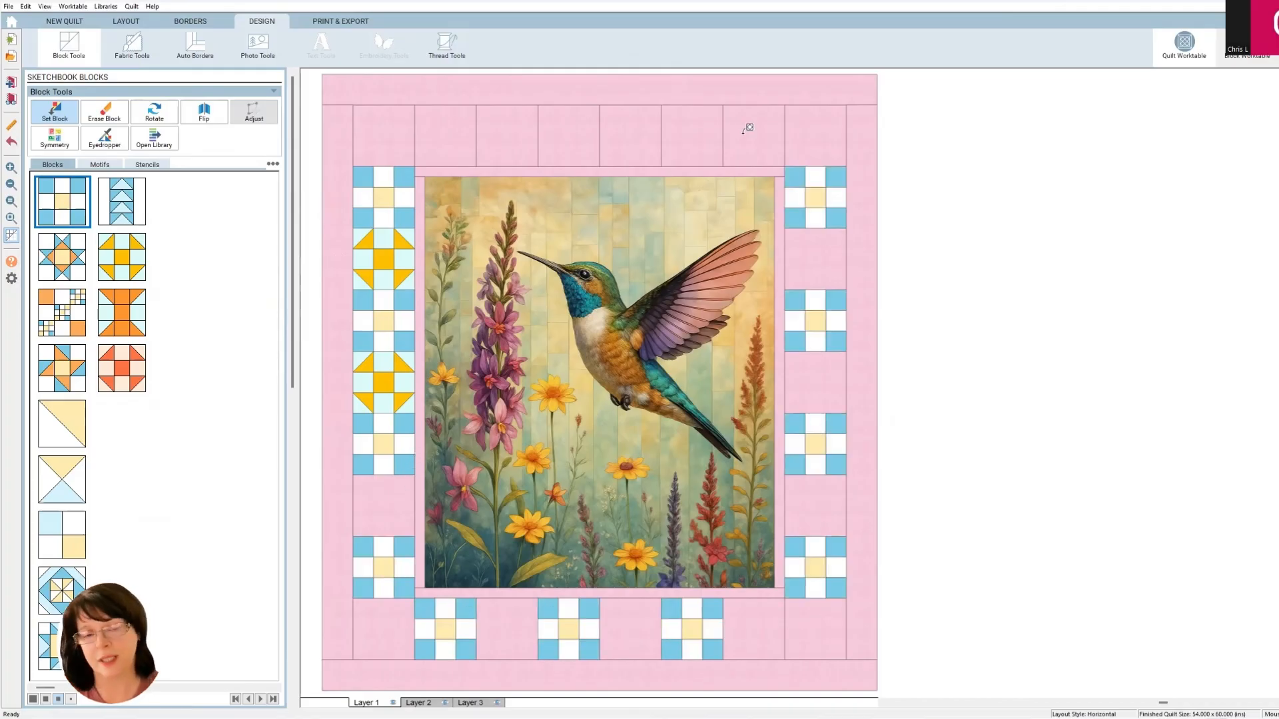
pyautogui.click(692, 135)
pyautogui.click(569, 135)
pyautogui.click(445, 135)
# Step: Fill the remaining empty spaces on all four sides of the pieced border, excluding the corners, with the yellow Shoo Fly block
pyautogui.click(122, 257)
pyautogui.click(507, 135)
pyautogui.click(630, 135)
pyautogui.click(507, 629)
pyautogui.click(630, 629)
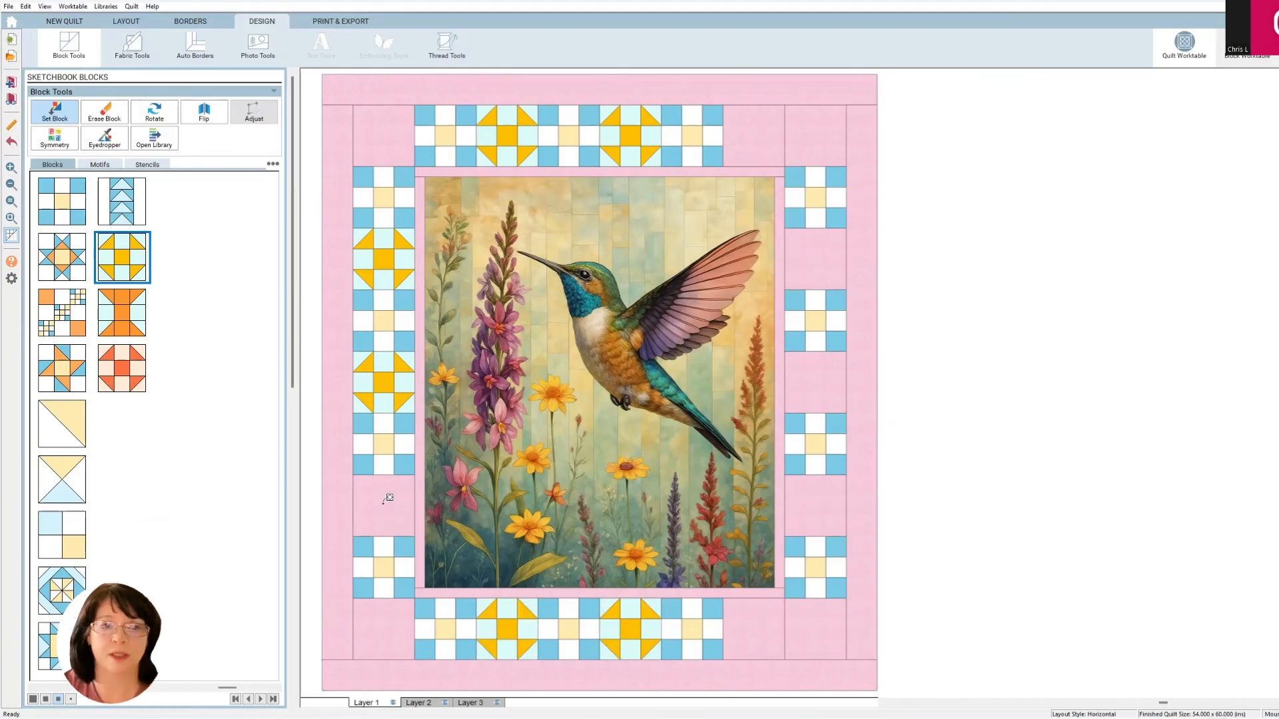
pyautogui.click(384, 505)
pyautogui.click(815, 506)
pyautogui.click(815, 284)
pyautogui.click(752, 605)
pyautogui.click(737, 145)
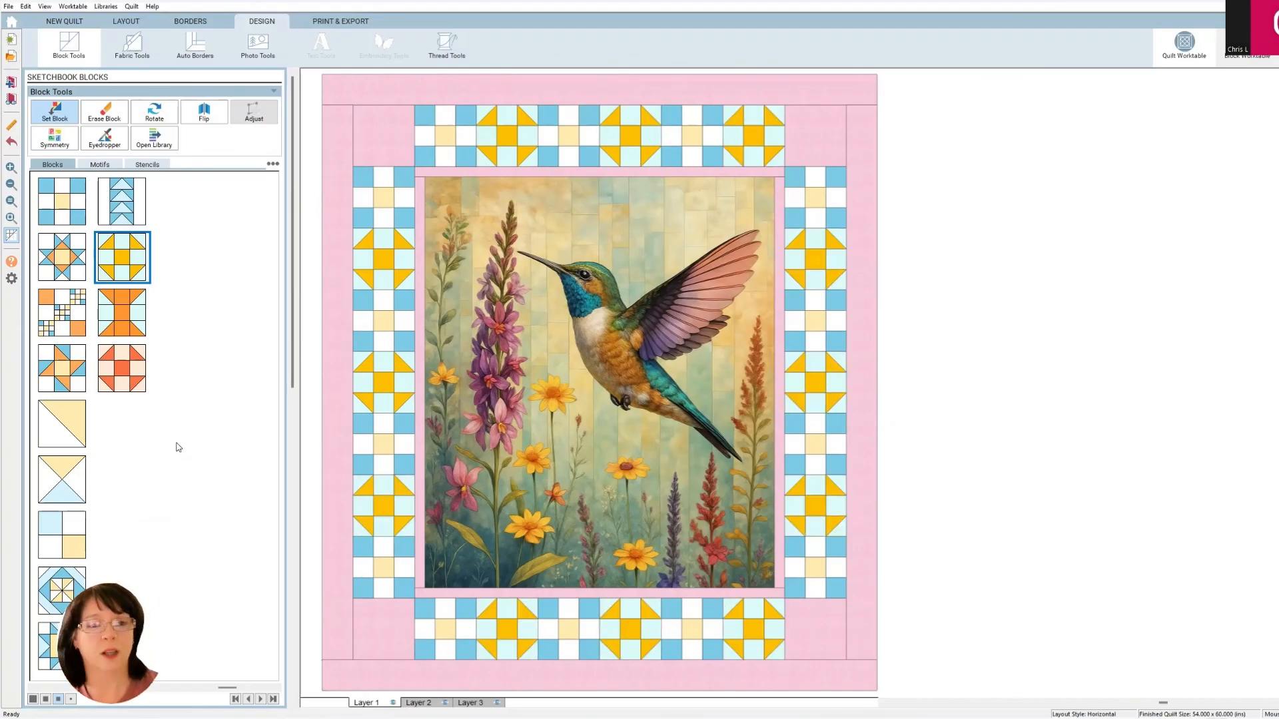
# Step: Set the blue and orange eight-pointed star block in the four corners of the pieced border
pyautogui.click(71, 276)
pyautogui.click(384, 136)
pyautogui.click(815, 136)
pyautogui.click(815, 629)
pyautogui.click(384, 629)
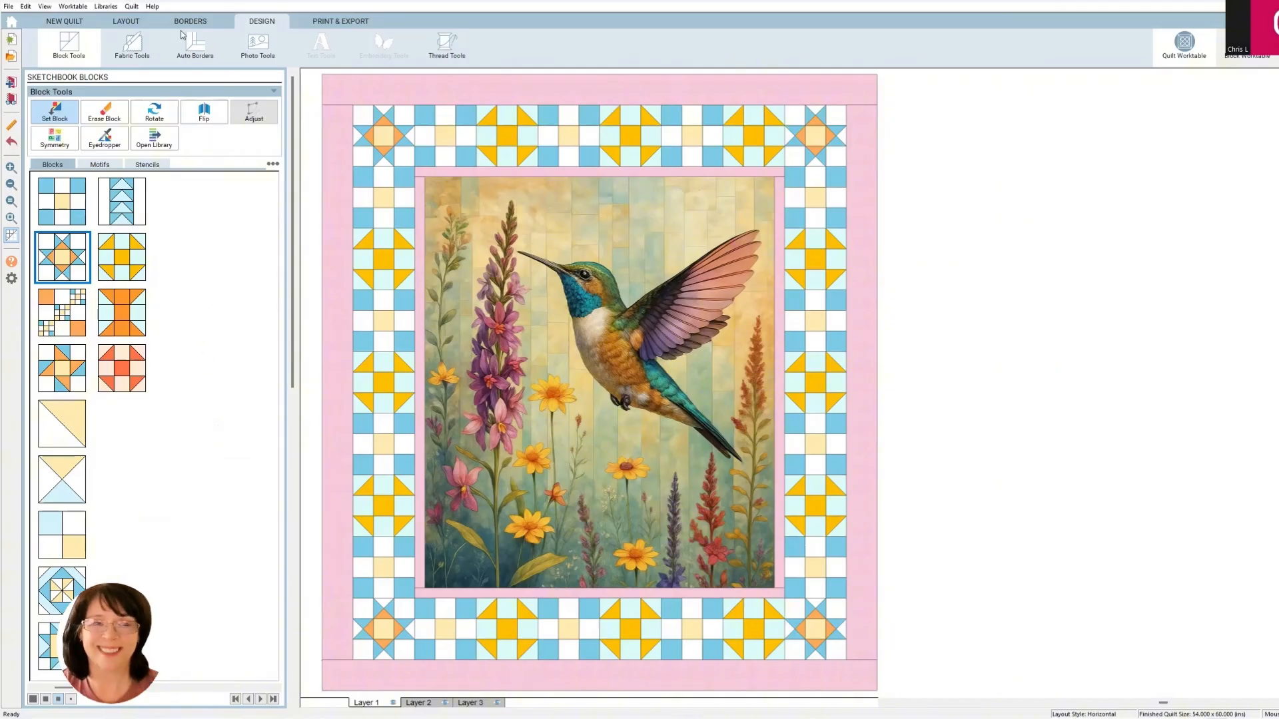
# Step: Apply the lavender batik fabric to the blue corner squares of every Nine Patch block in the quilt
pyautogui.click(135, 57)
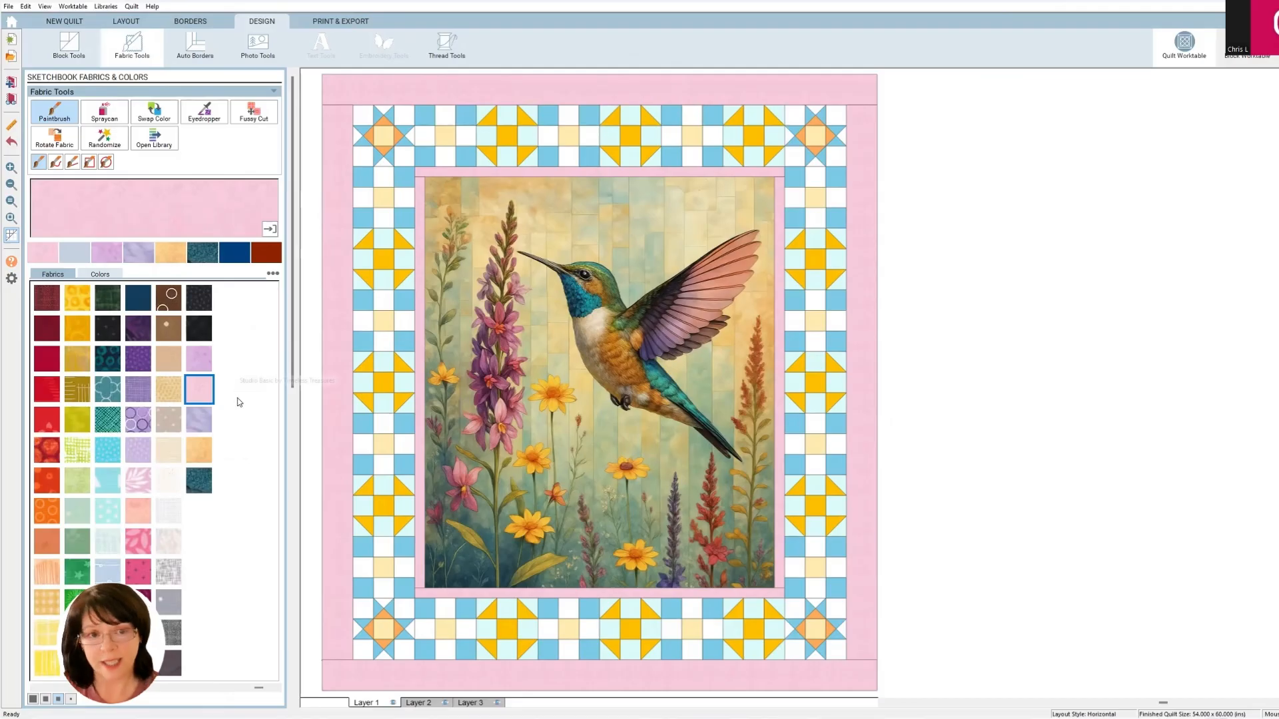
pyautogui.click(198, 421)
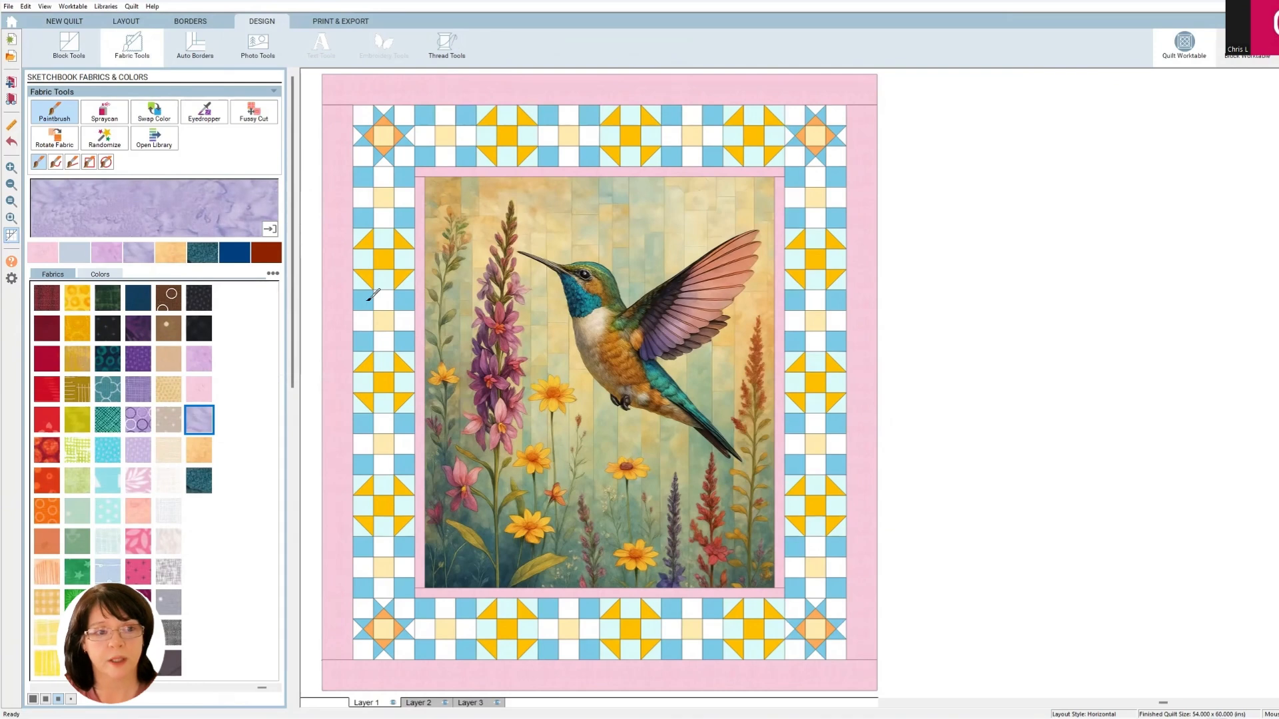
pyautogui.keyDown('ctrl'); pyautogui.click(372, 295); pyautogui.keyUp('ctrl')
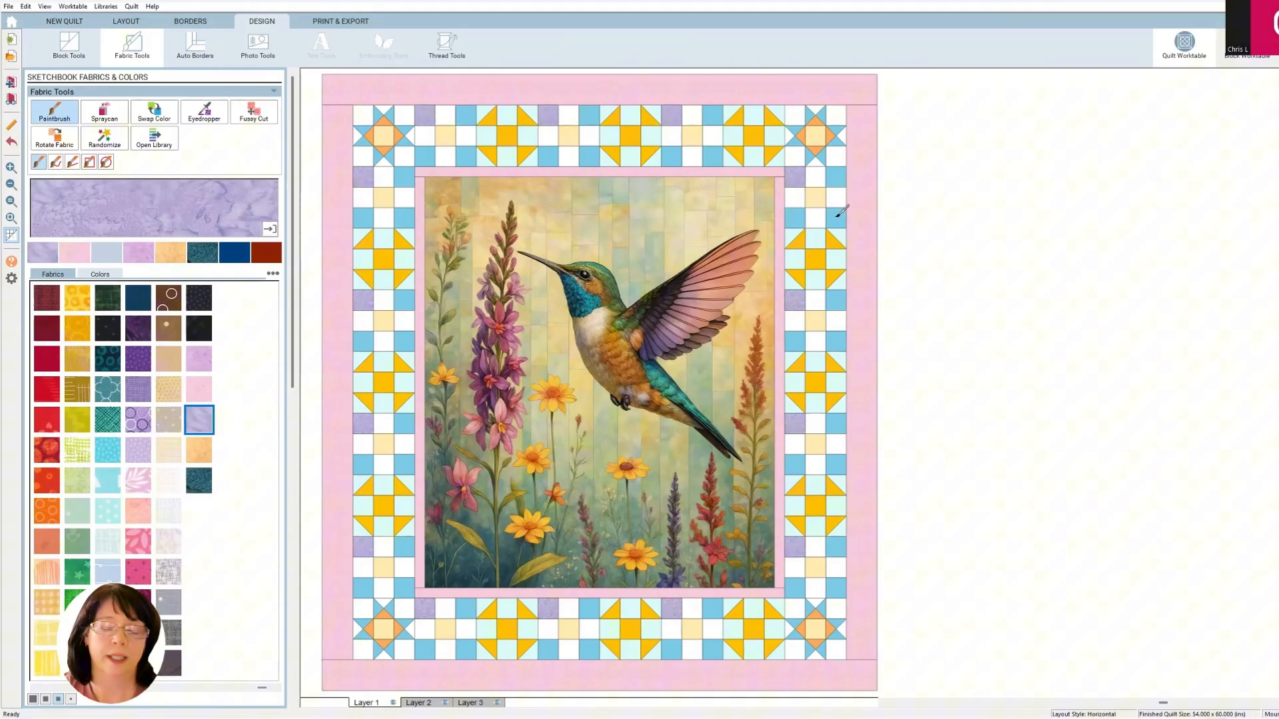
pyautogui.keyDown('ctrl'); pyautogui.click(406, 300); pyautogui.keyUp('ctrl')
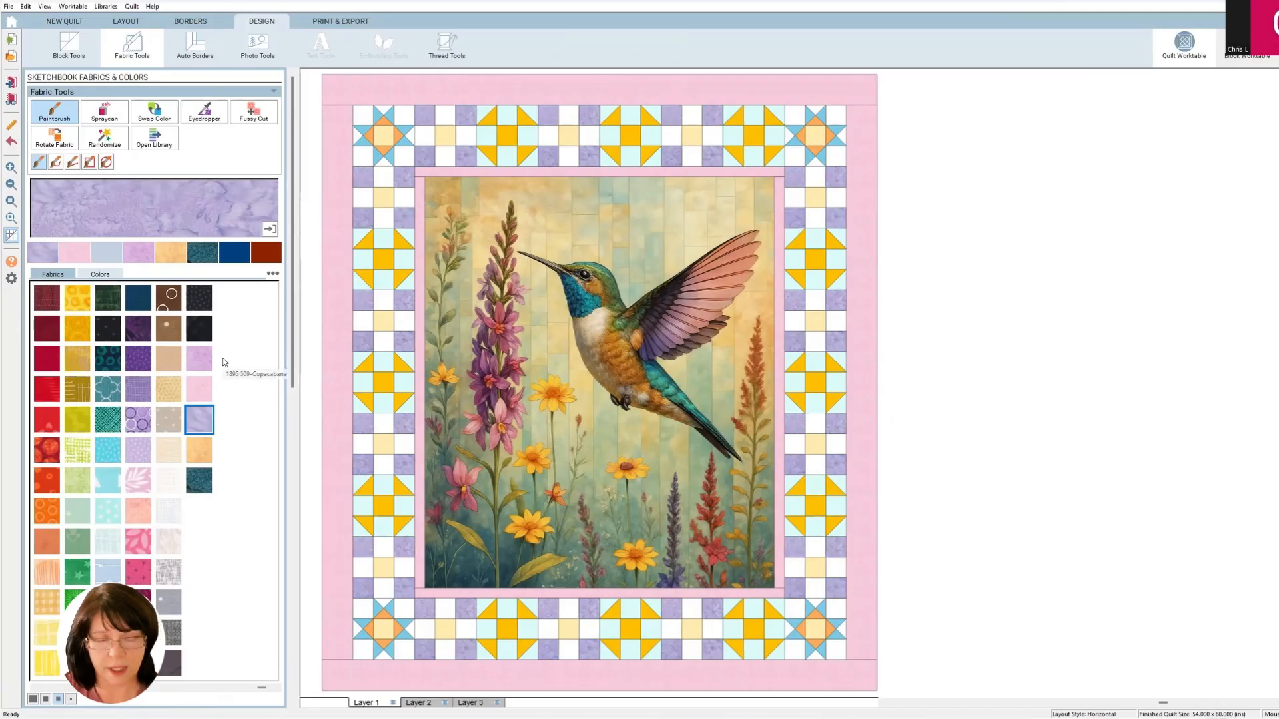
# Step: Recolor all Nine Patch blocks with light orange fabric in the white side squares and orchid fabric in the centers
pyautogui.click(200, 453)
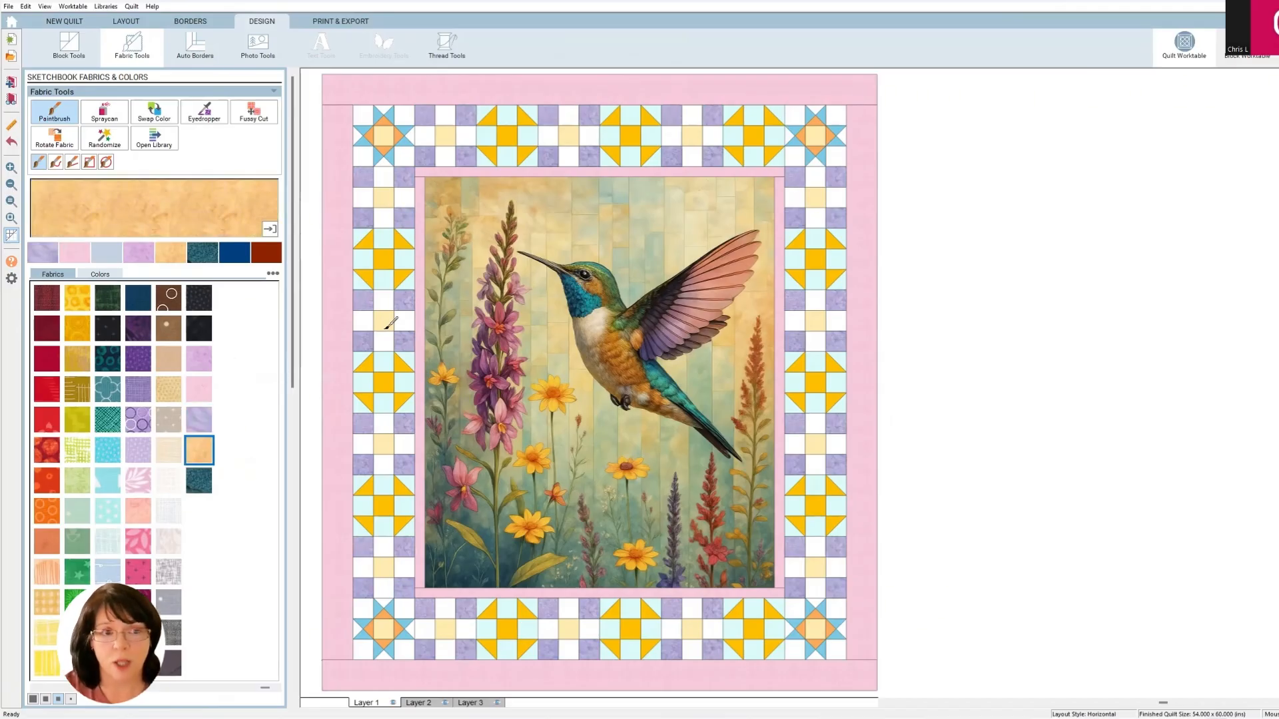
pyautogui.keyDown('ctrl'); pyautogui.click(362, 320); pyautogui.keyUp('ctrl')
pyautogui.keyDown('ctrl'); pyautogui.click(384, 300); pyautogui.keyUp('ctrl')
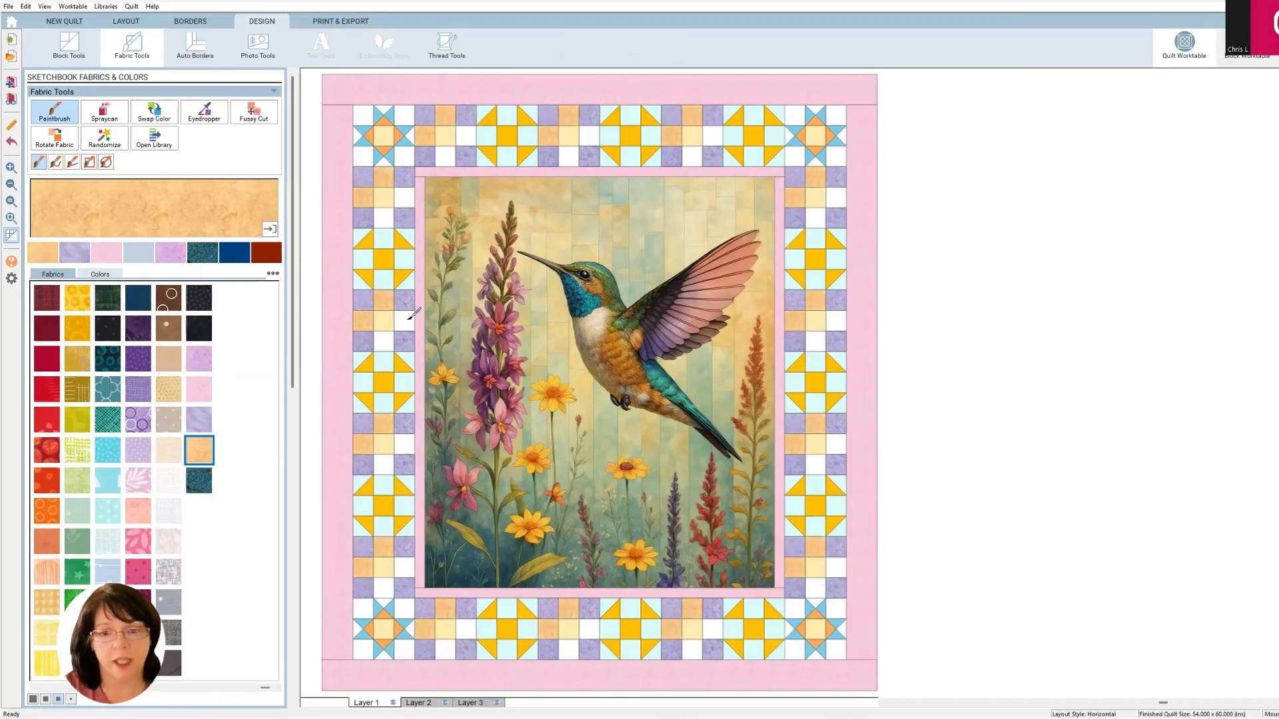
pyautogui.keyDown('ctrl'); pyautogui.click(402, 321); pyautogui.keyUp('ctrl')
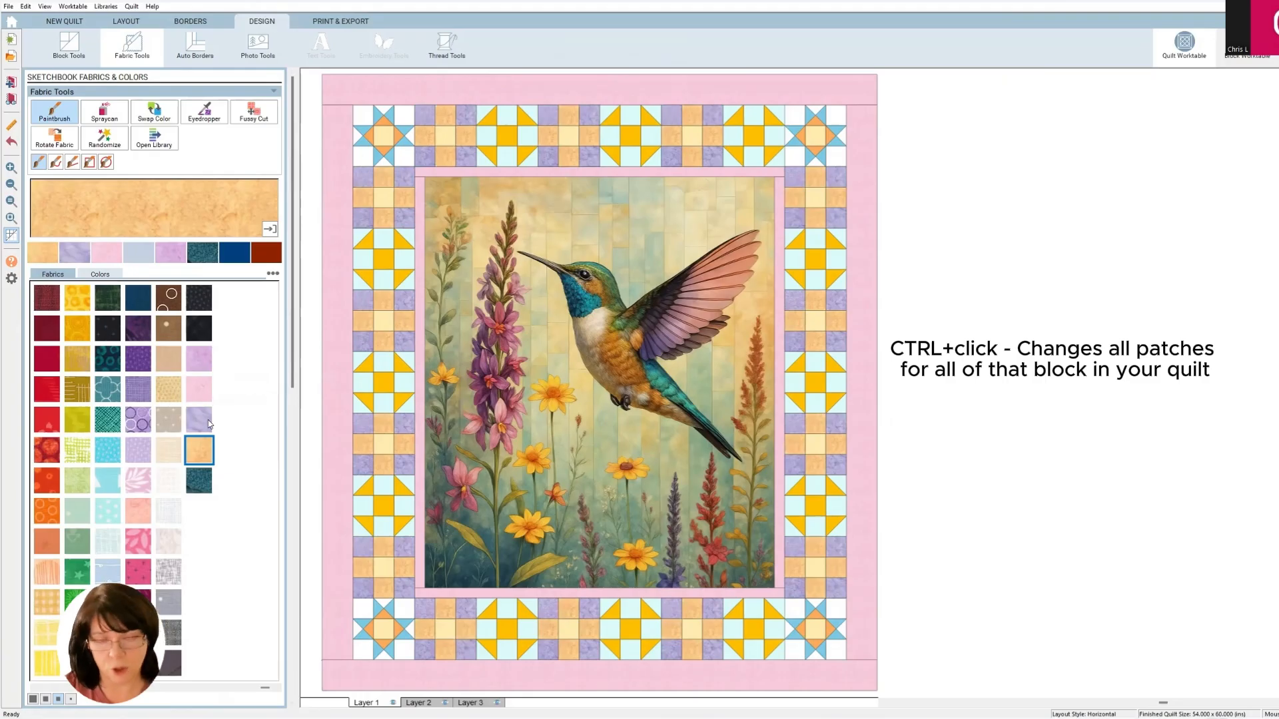
pyautogui.click(199, 360)
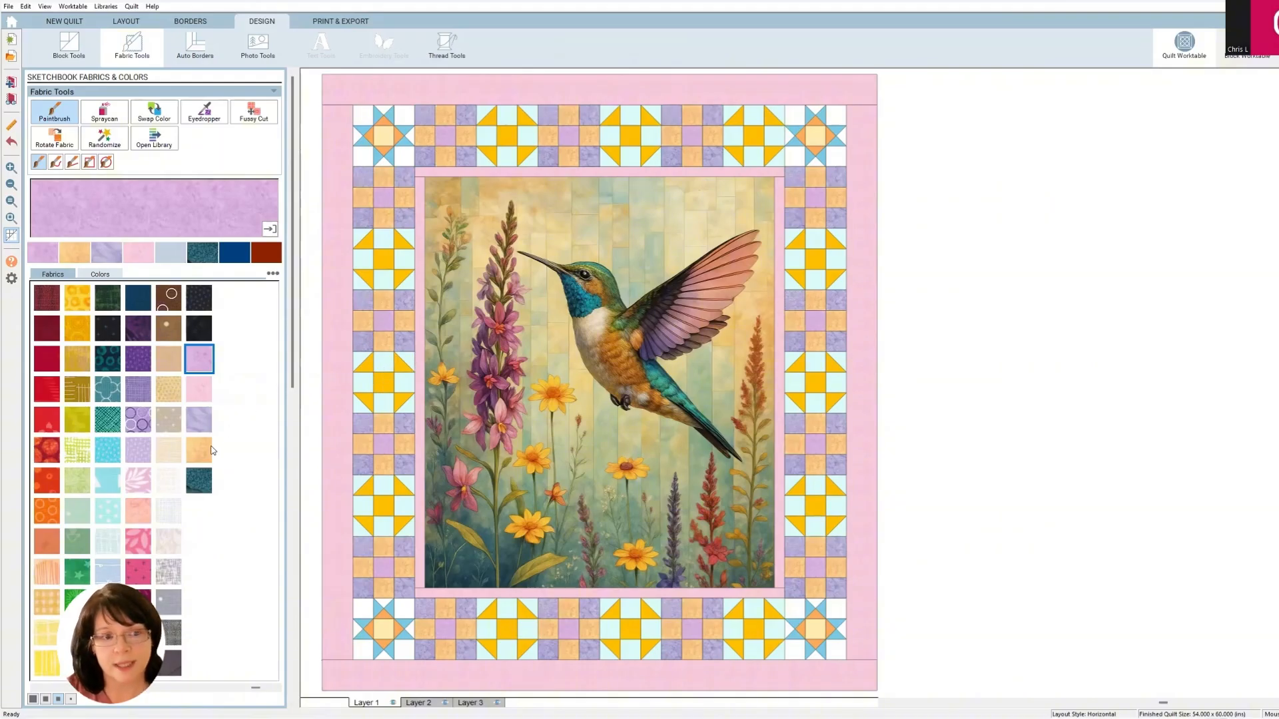
# Step: Recolor all yellow Shoo Fly blocks with light orange fabric in the pale background patches and lavender batik in the gold corner triangles
pyautogui.click(199, 451)
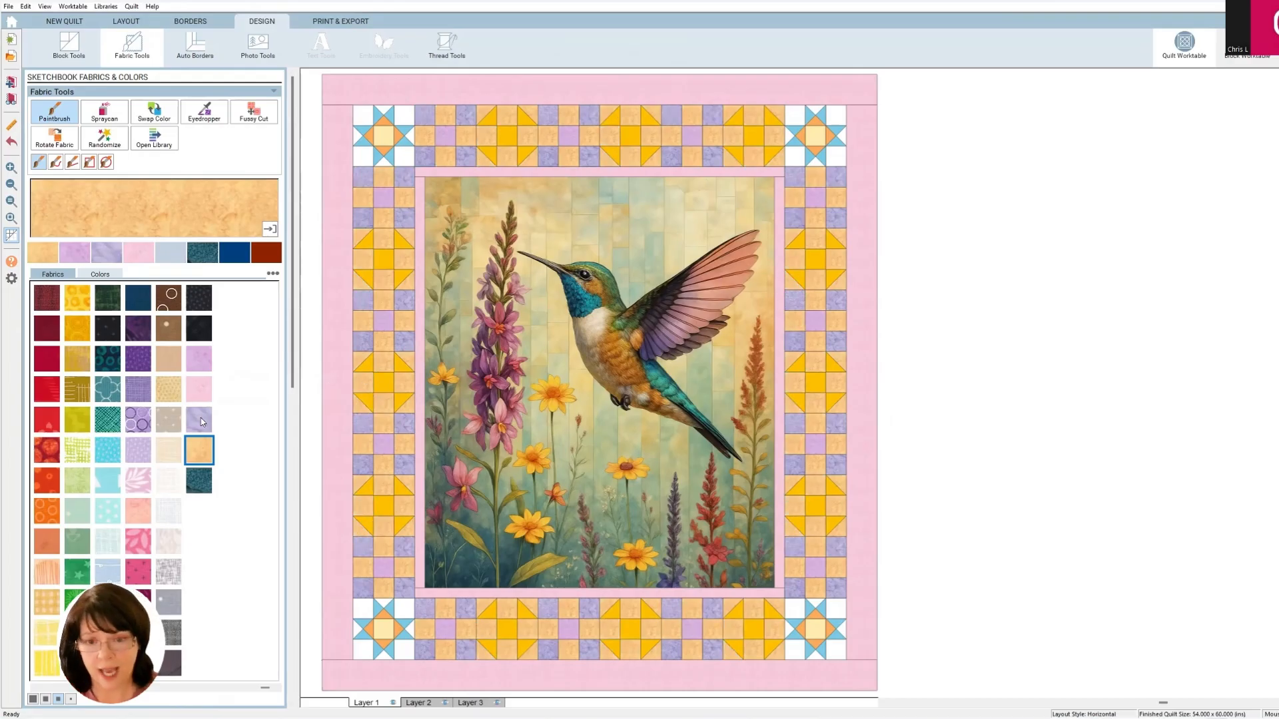
pyautogui.click(200, 420)
pyautogui.click(367, 359)
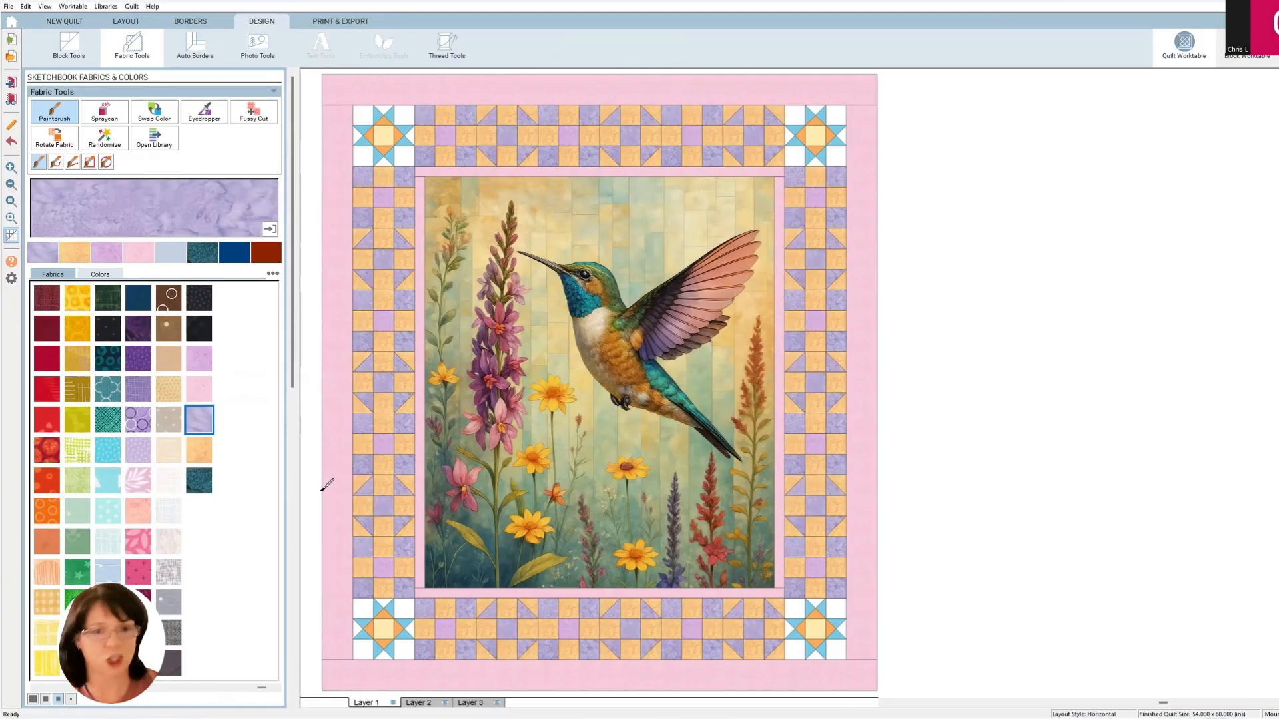
# Step: Recolor the light orange background patches of all Shoo Fly blocks in the pieced border with the dark teal 1895-173-Smoke fabric
pyautogui.click(202, 480)
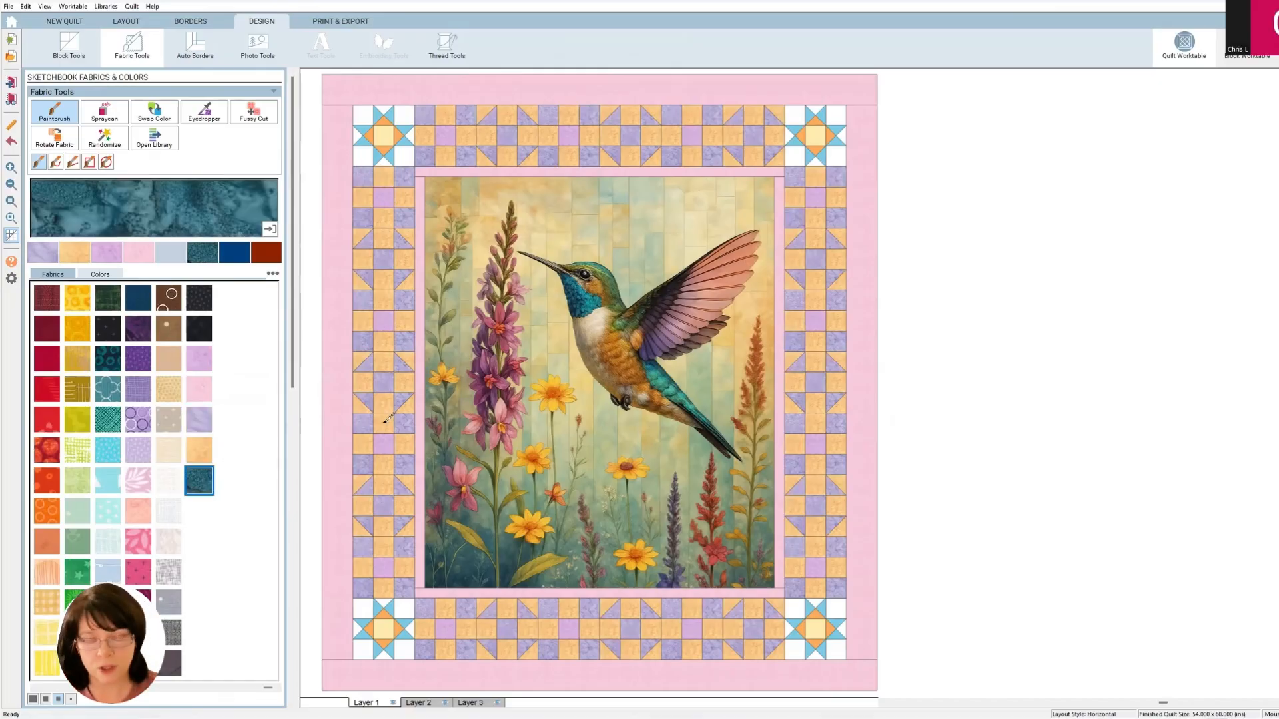
pyautogui.keyDown('ctrl'); pyautogui.click(359, 357); pyautogui.keyUp('ctrl')
pyautogui.keyDown('ctrl'); pyautogui.click(384, 356); pyautogui.keyUp('ctrl')
pyautogui.keyDown('ctrl'); pyautogui.click(410, 355); pyautogui.keyUp('ctrl')
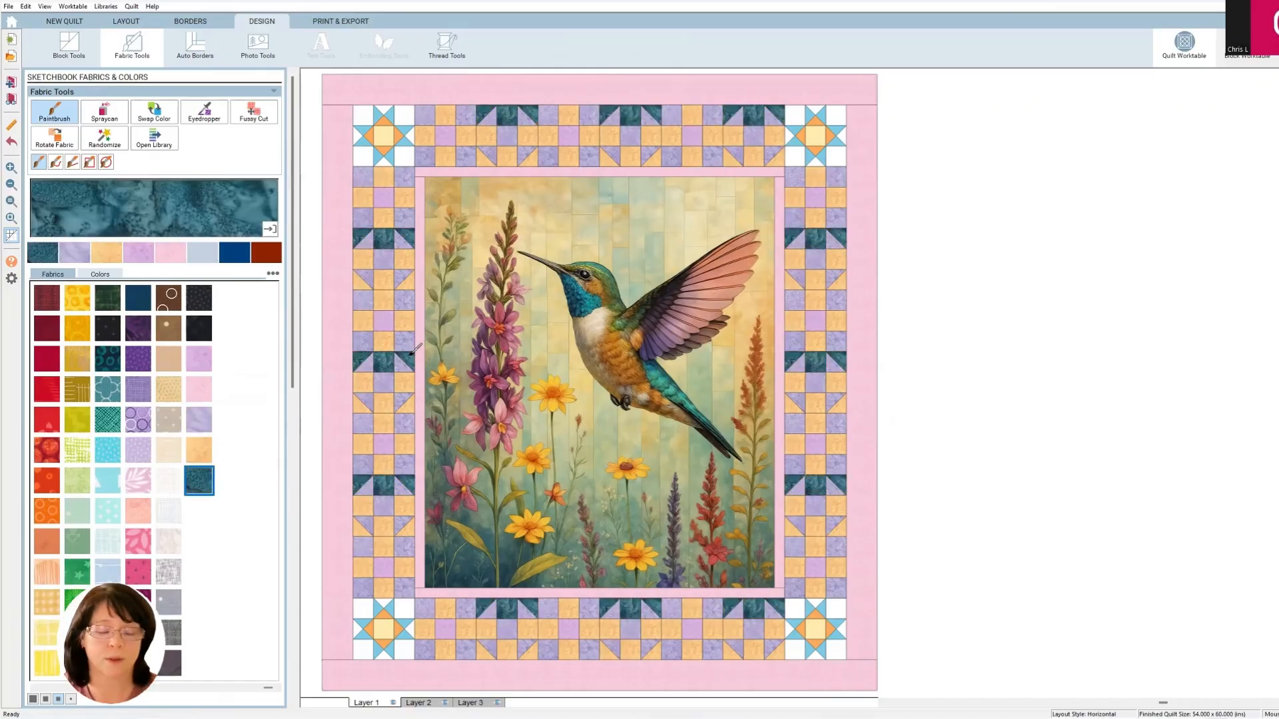
pyautogui.keyDown('ctrl'); pyautogui.click(408, 383); pyautogui.keyUp('ctrl')
pyautogui.keyDown('ctrl'); pyautogui.click(408, 403); pyautogui.keyUp('ctrl')
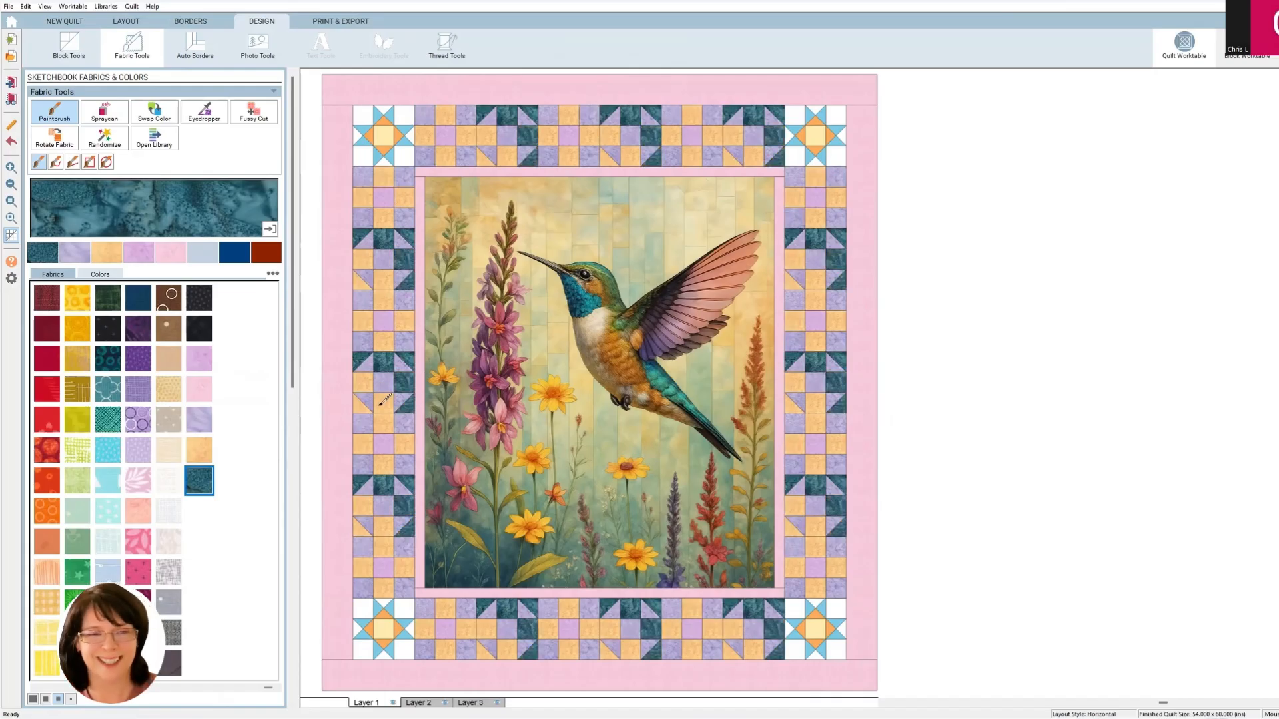
pyautogui.keyDown('ctrl'); pyautogui.click(379, 405); pyautogui.keyUp('ctrl')
pyautogui.keyDown('ctrl'); pyautogui.click(357, 408); pyautogui.keyUp('ctrl')
pyautogui.keyDown('ctrl'); pyautogui.click(365, 378); pyautogui.keyUp('ctrl')
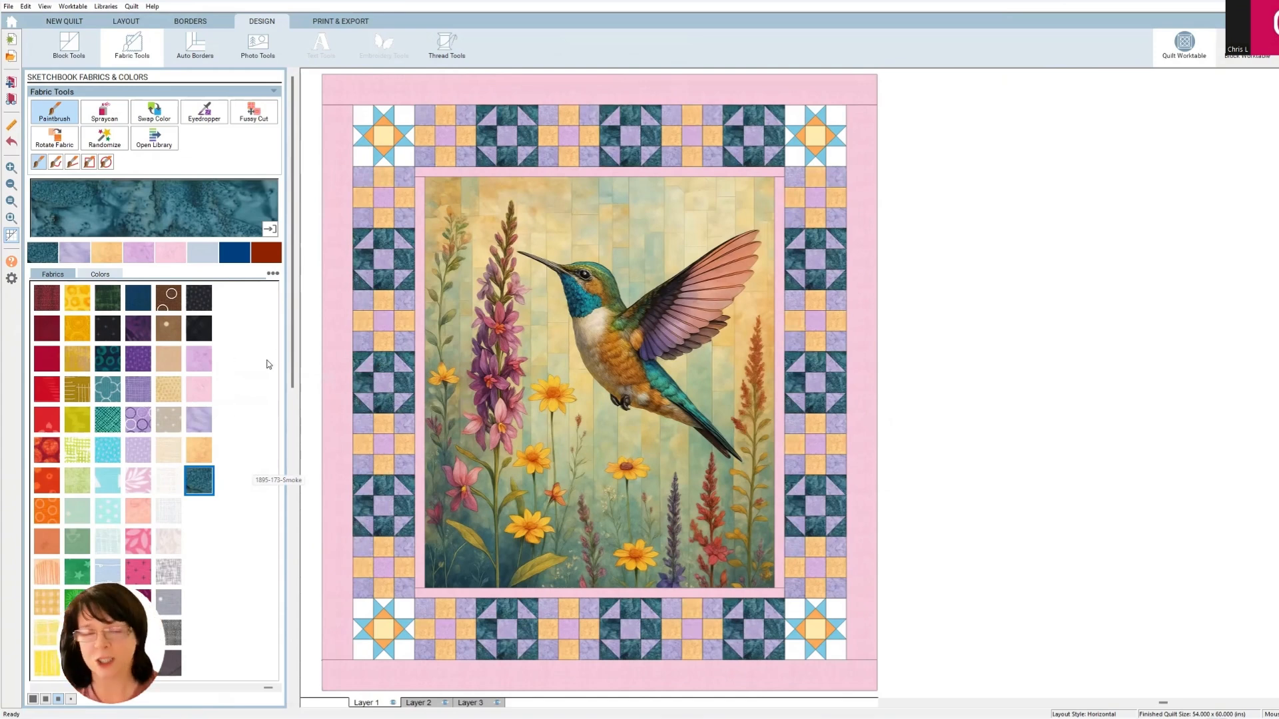
# Step: Fill the white background patches of the four corner star blocks with the dark teal Smoke fabric
pyautogui.click(367, 153)
pyautogui.click(397, 157)
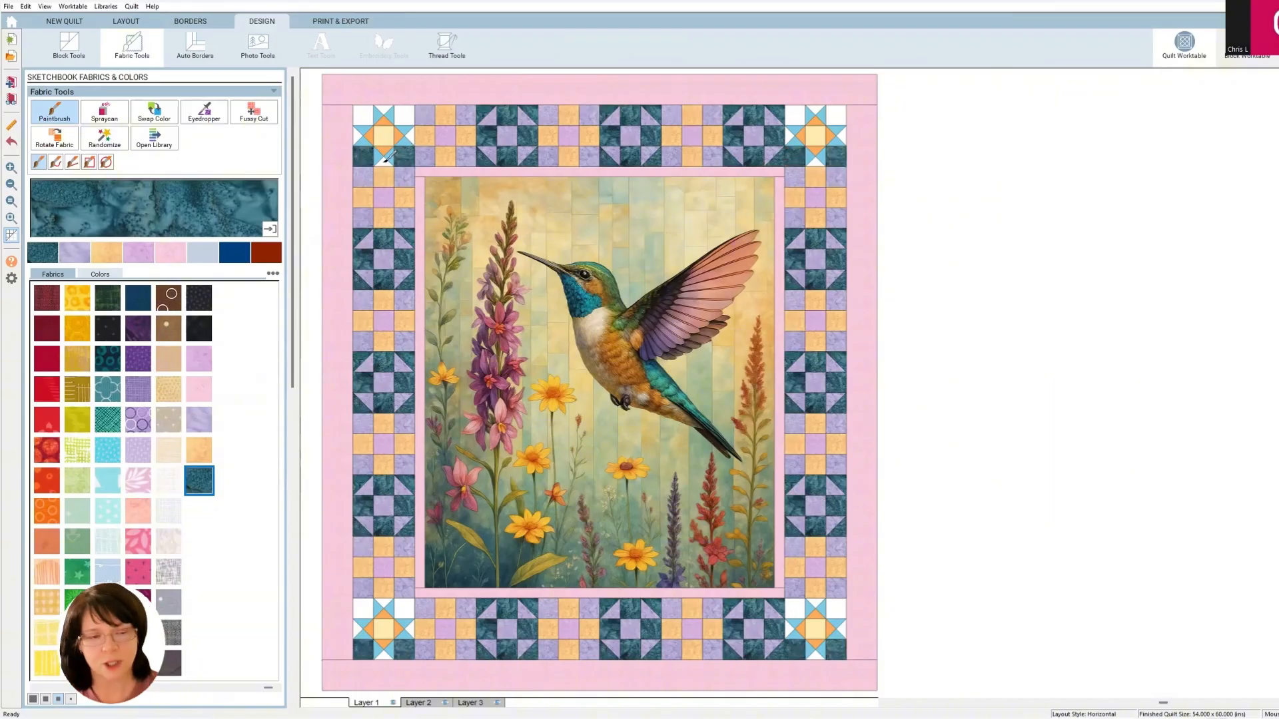
pyautogui.click(385, 160)
pyautogui.click(409, 136)
pyautogui.click(404, 114)
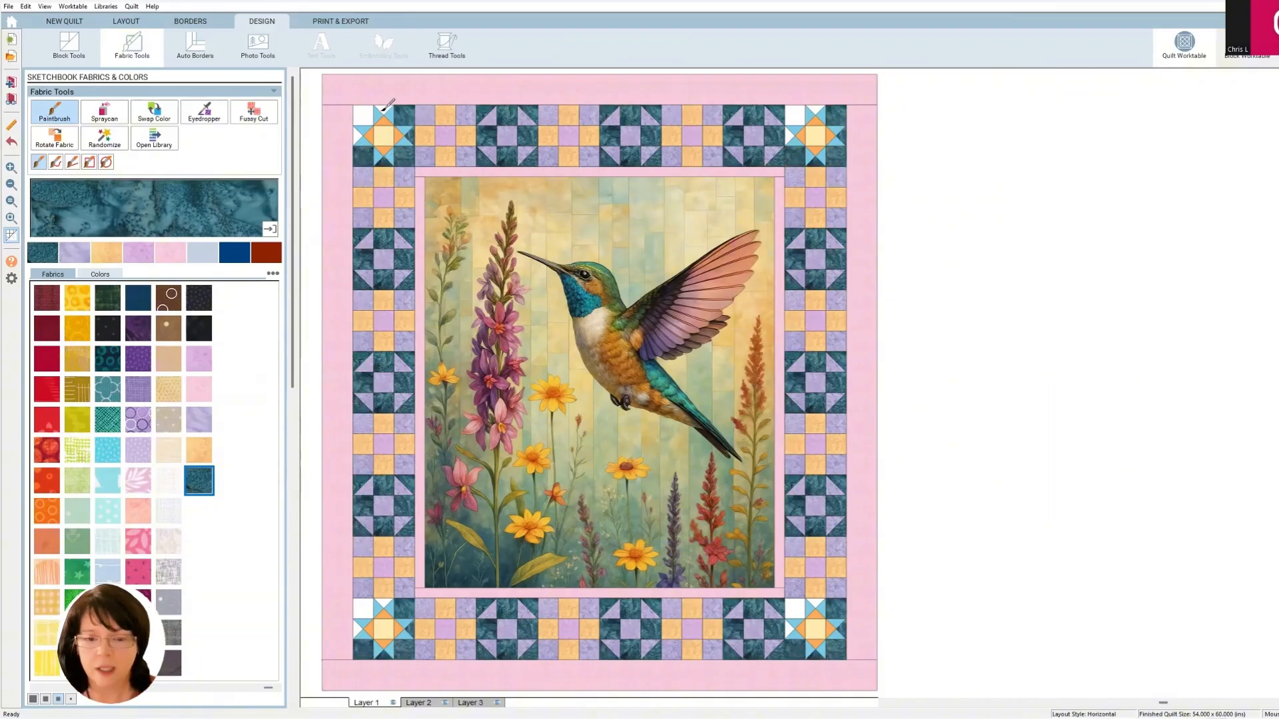
pyautogui.click(386, 108)
pyautogui.click(363, 114)
pyautogui.click(357, 137)
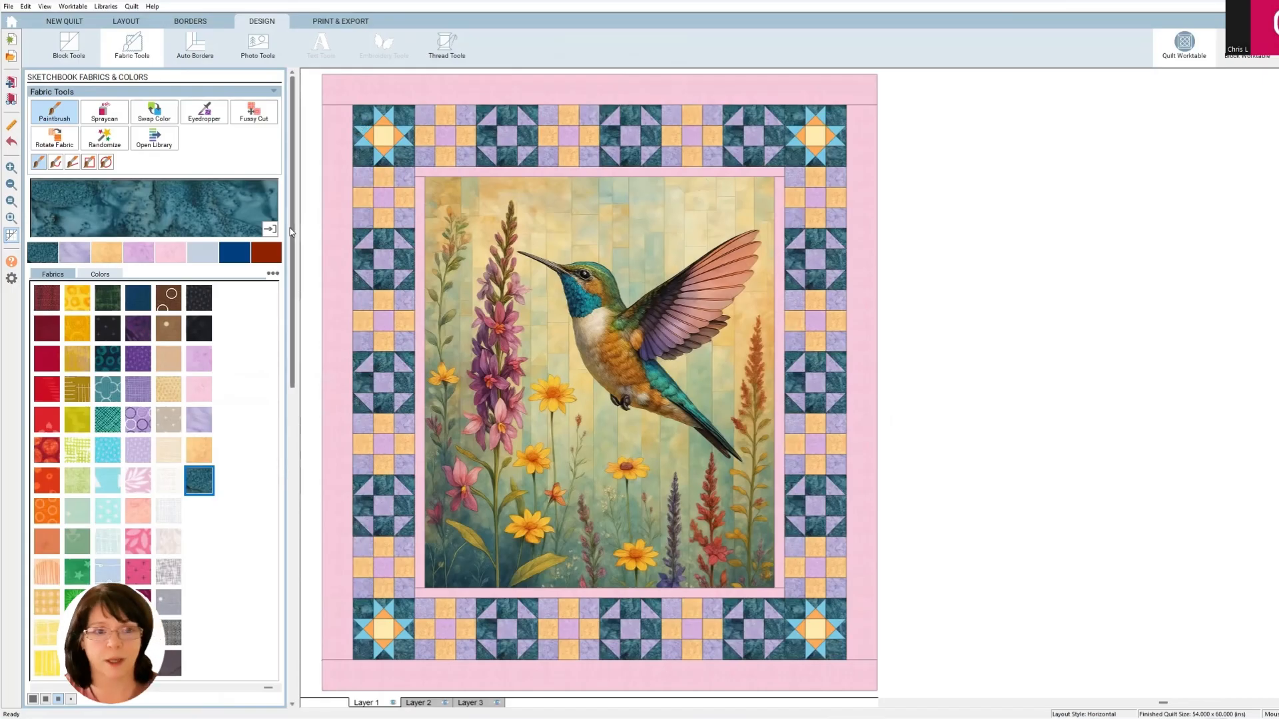
# Step: Recolor the corner stars with lavender batik on the blue points, pink on the orange triangles and 1895-118-Honey in the pale yellow centers
pyautogui.click(193, 425)
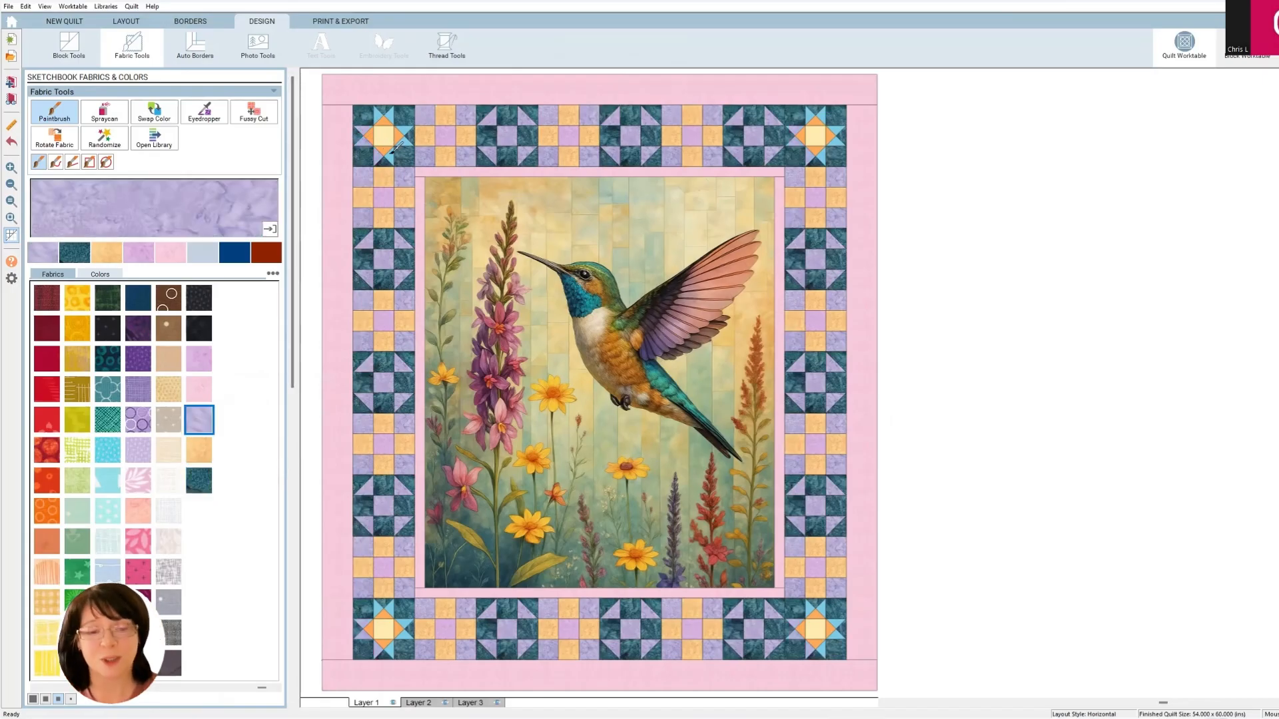
pyautogui.click(405, 129)
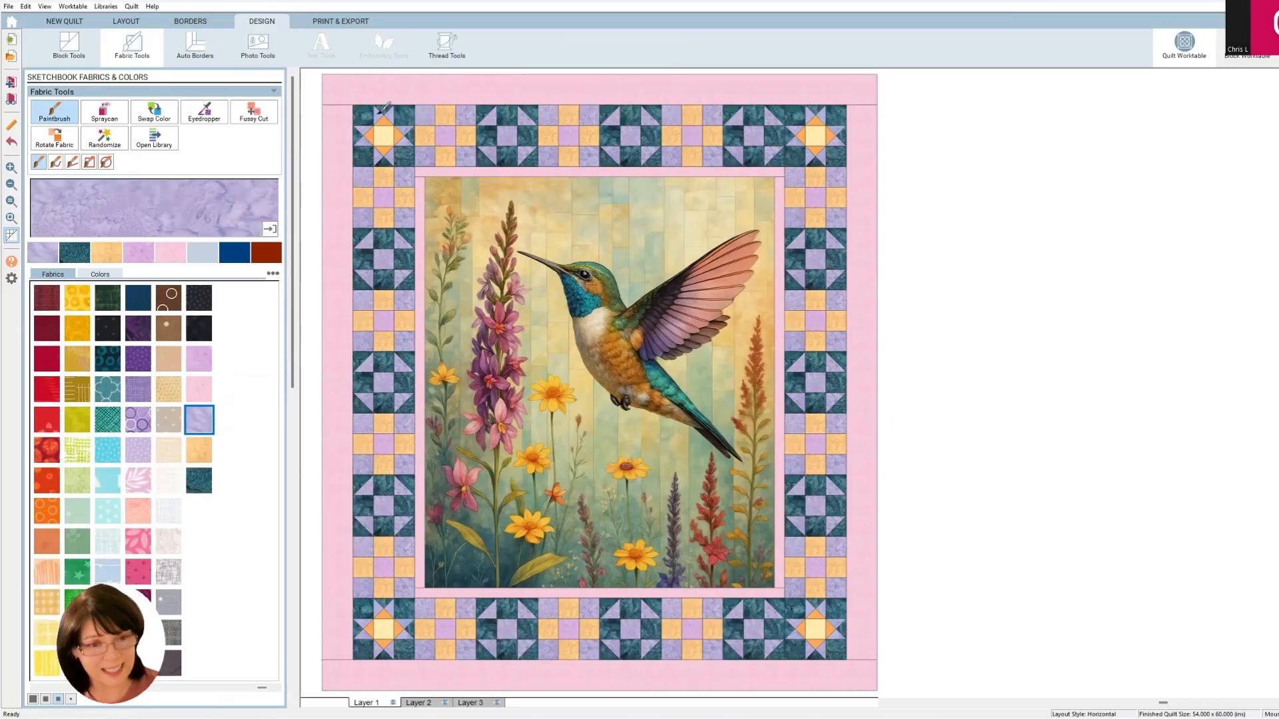
pyautogui.click(158, 112)
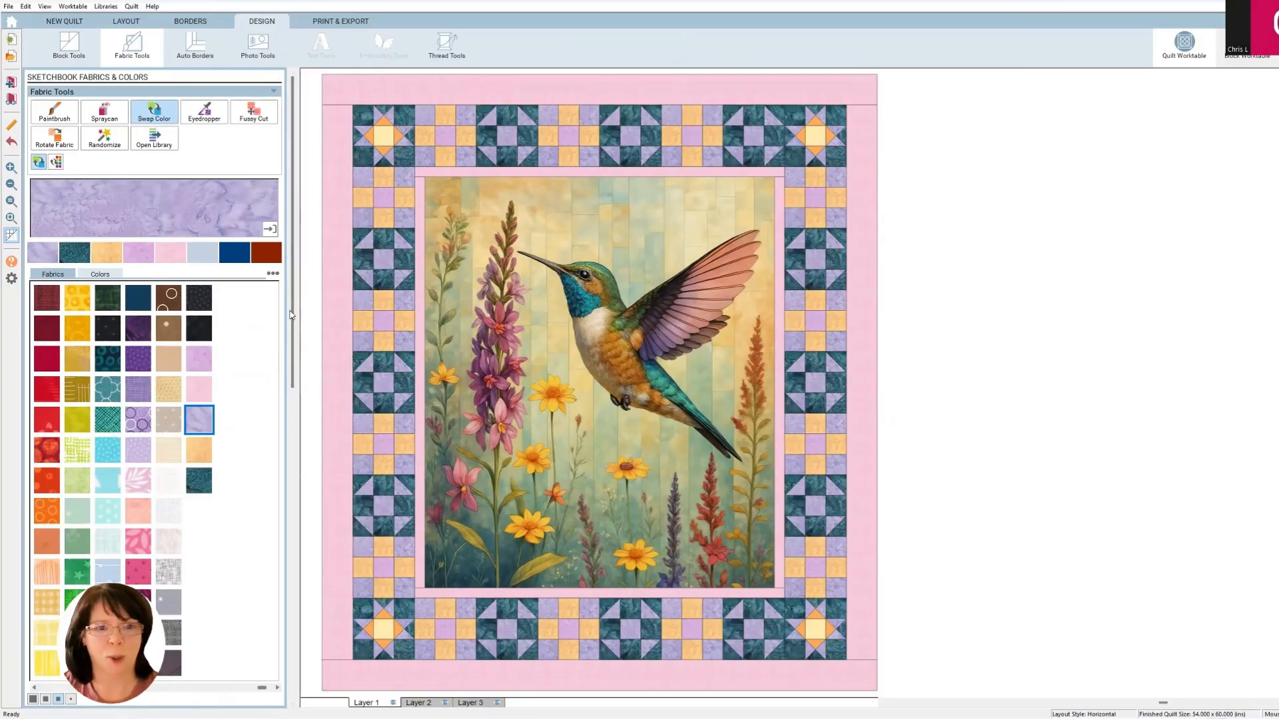
pyautogui.click(198, 388)
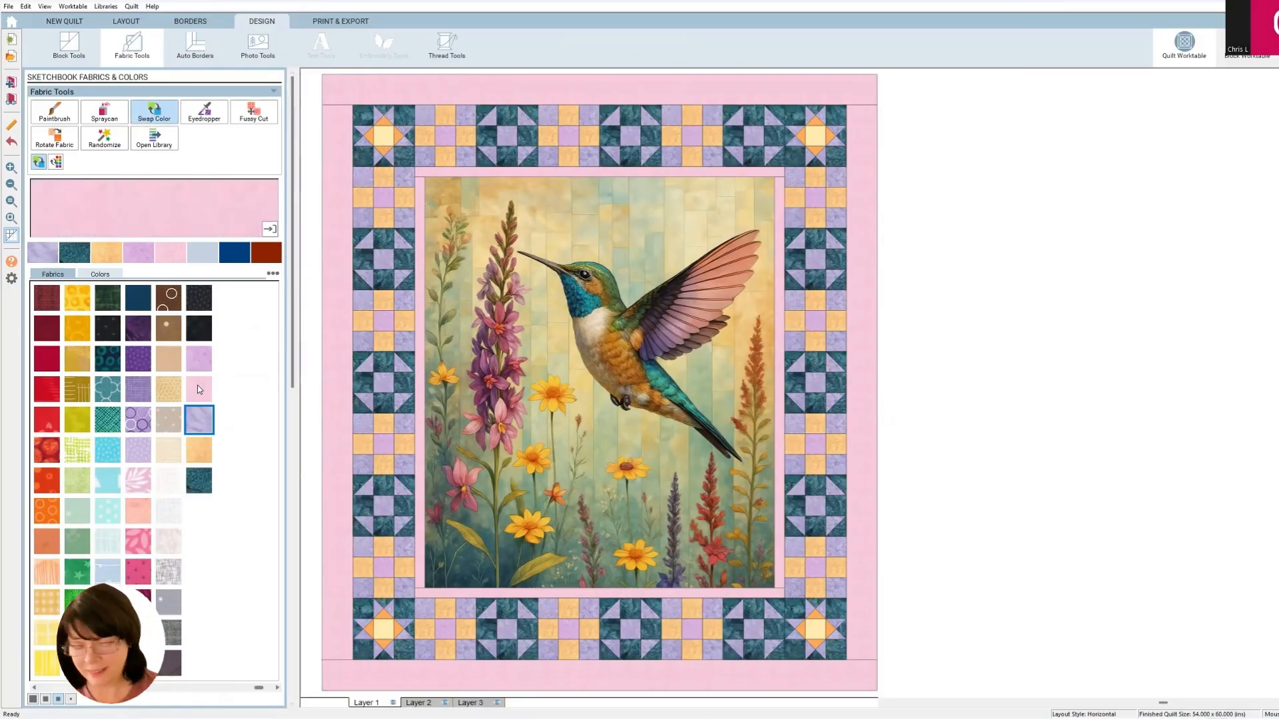
pyautogui.click(379, 124)
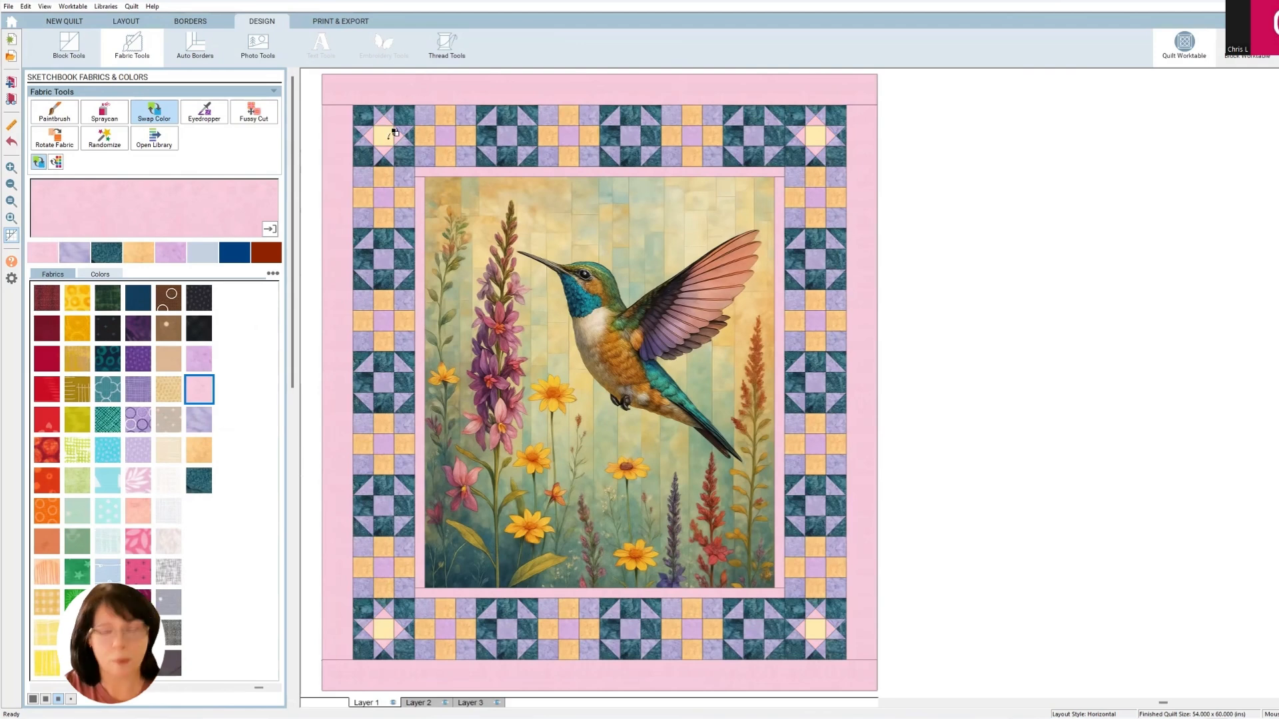
pyautogui.click(198, 451)
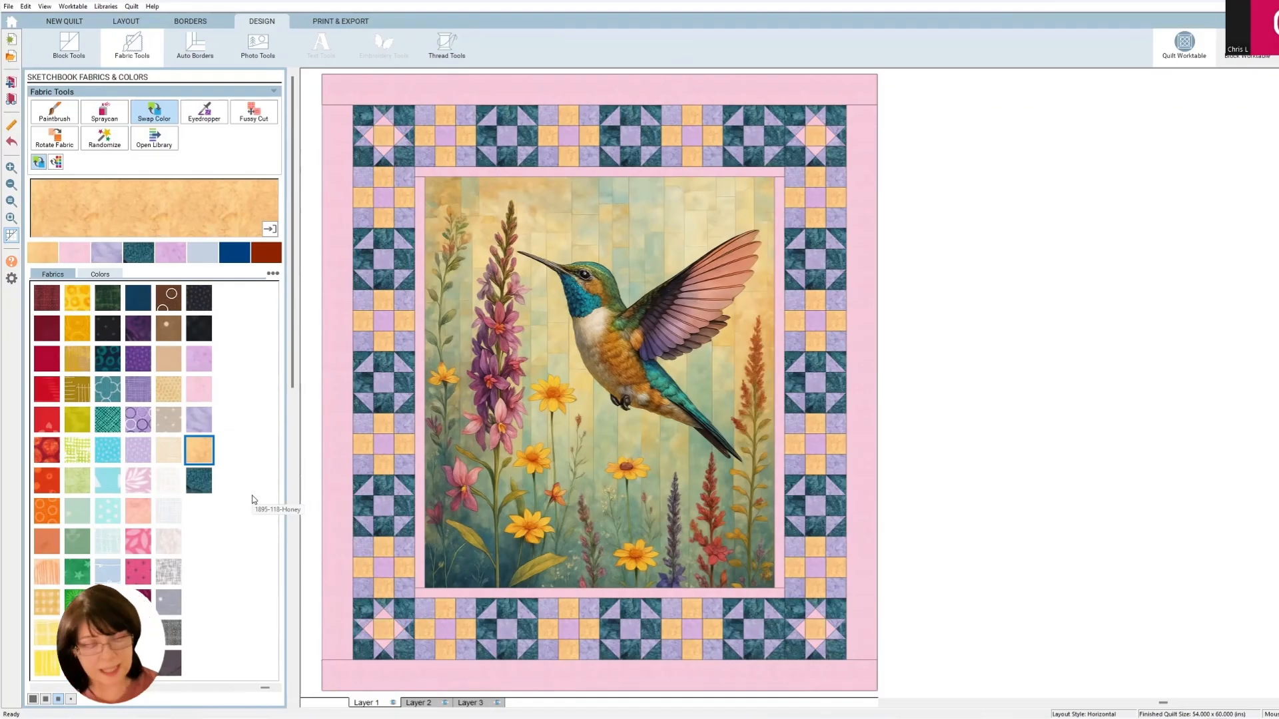
# Step: Try the orchid fabric on the pink outer border, and settle on the dark teal Smoke fabric for all its sides
pyautogui.click(199, 362)
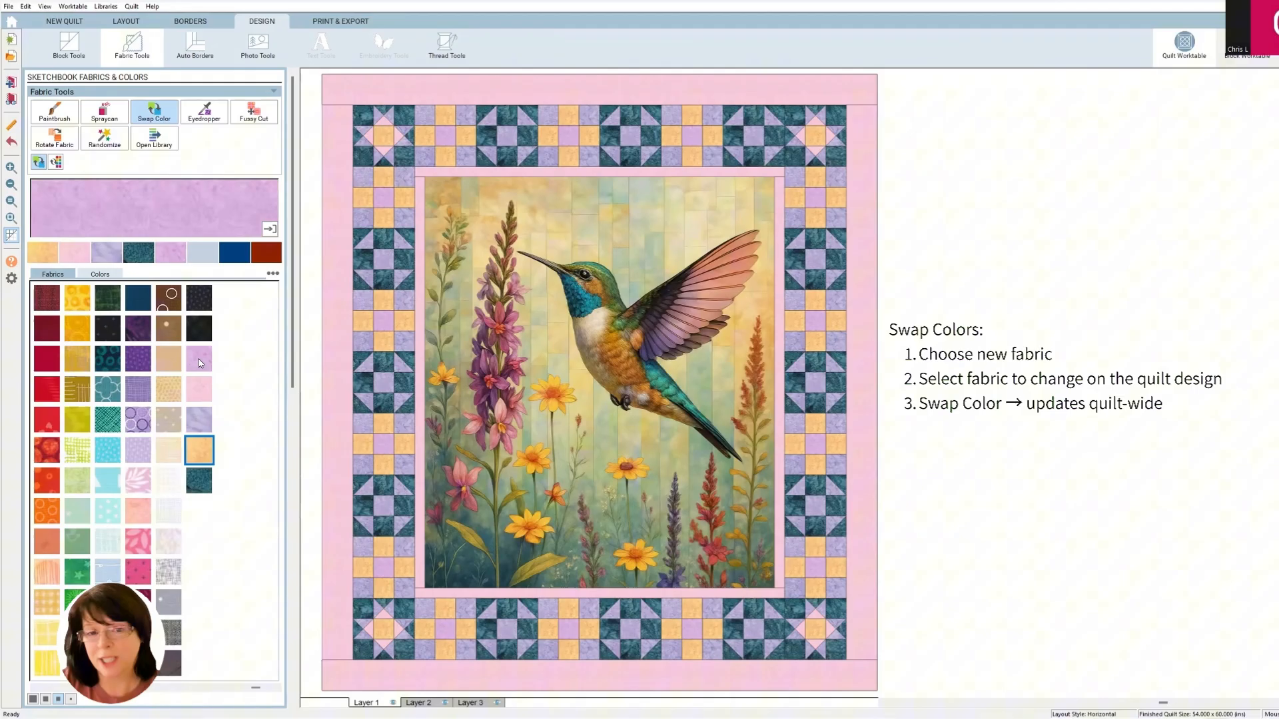
pyautogui.click(339, 360)
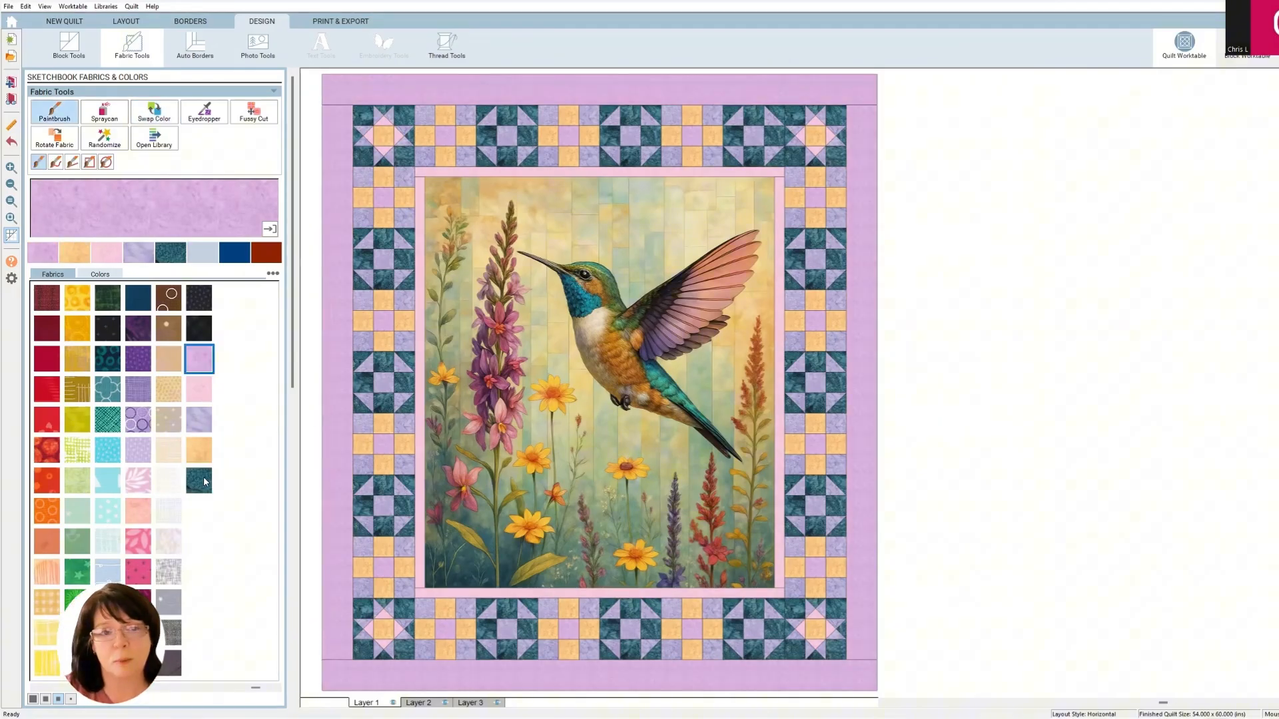
pyautogui.click(203, 484)
pyautogui.keyDown('ctrl'); pyautogui.click(349, 391); pyautogui.keyUp('ctrl')
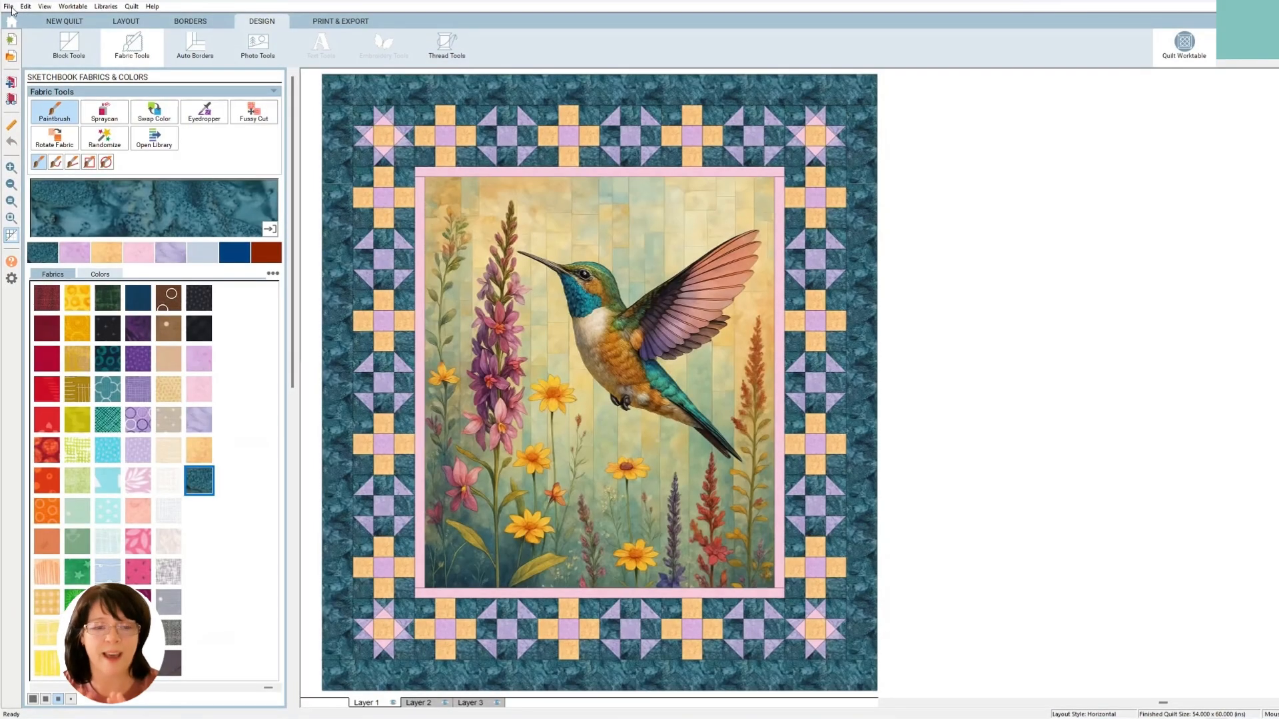
# Step: Save the project and browse the saved quilts in the Project Sketchbook
pyautogui.click(9, 6)
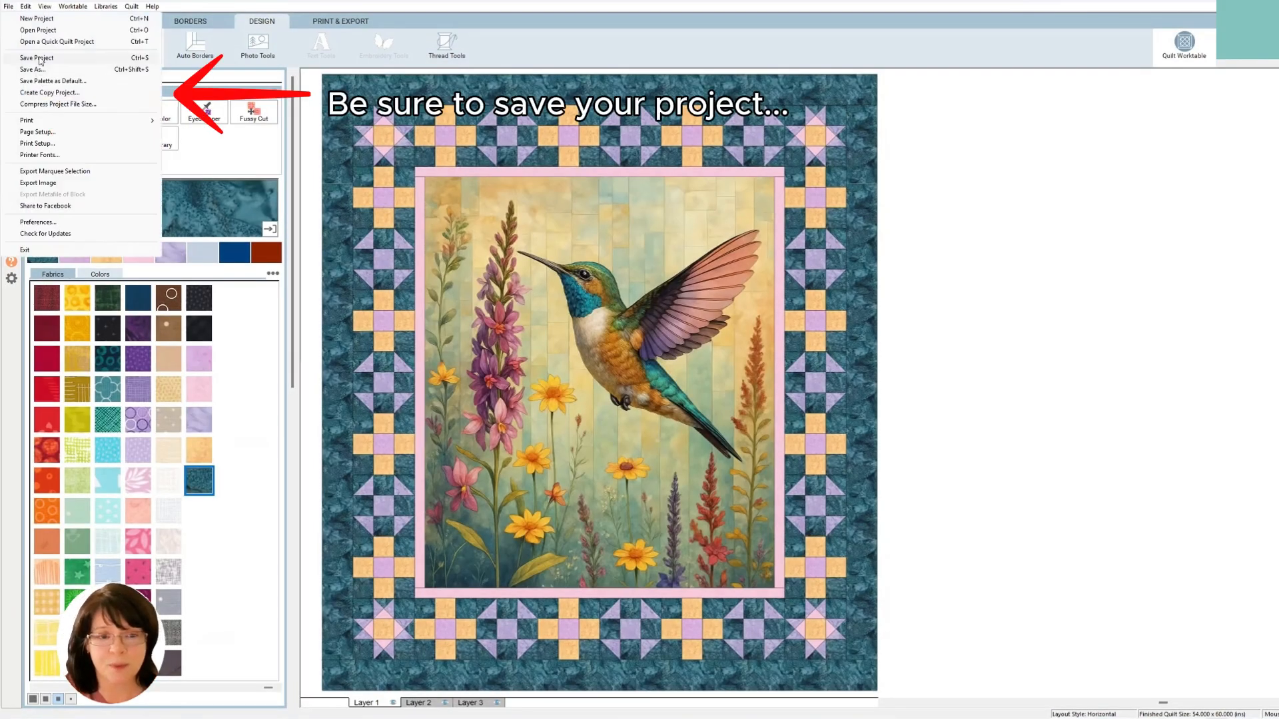
pyautogui.click(40, 60)
pyautogui.click(13, 100)
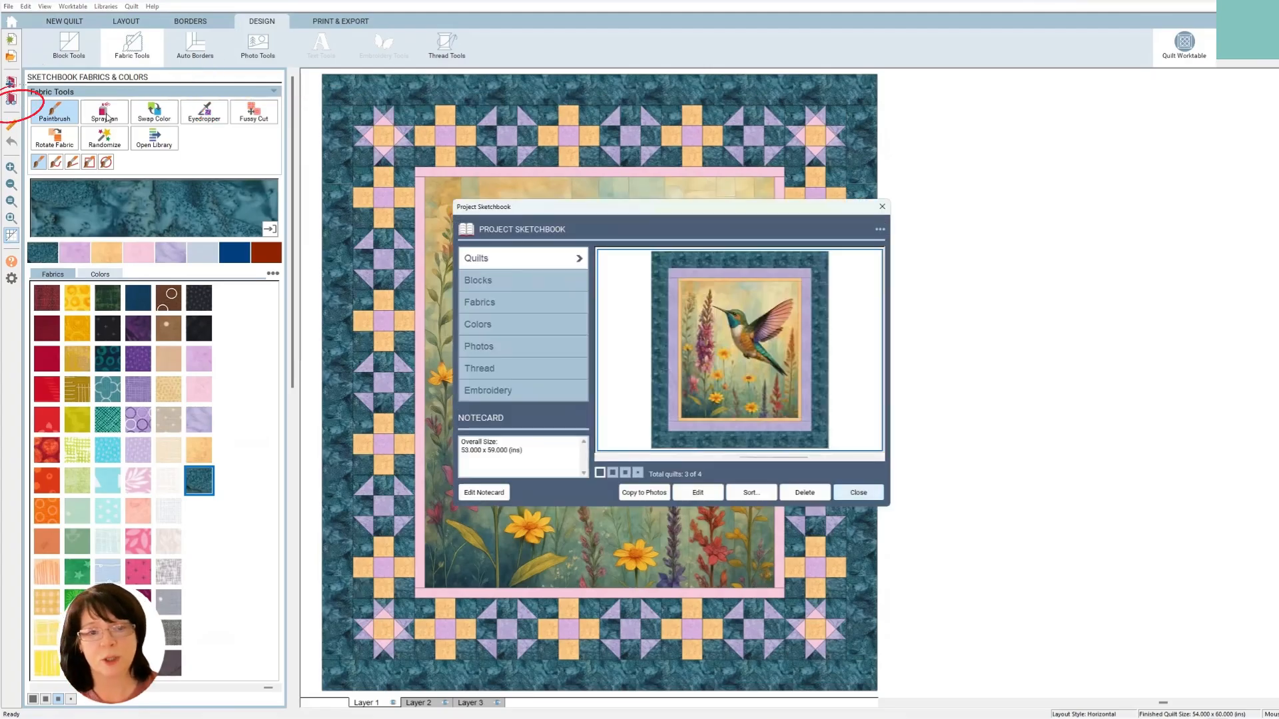
pyautogui.click(861, 459)
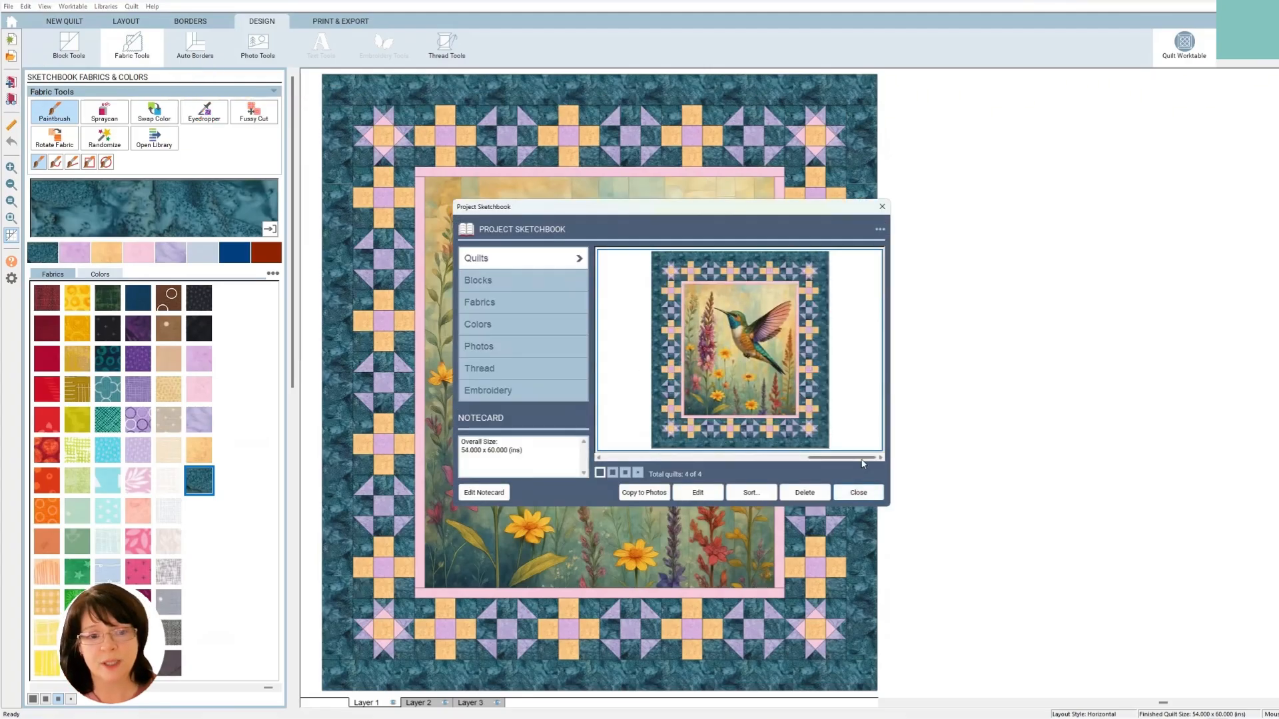
pyautogui.click(797, 458)
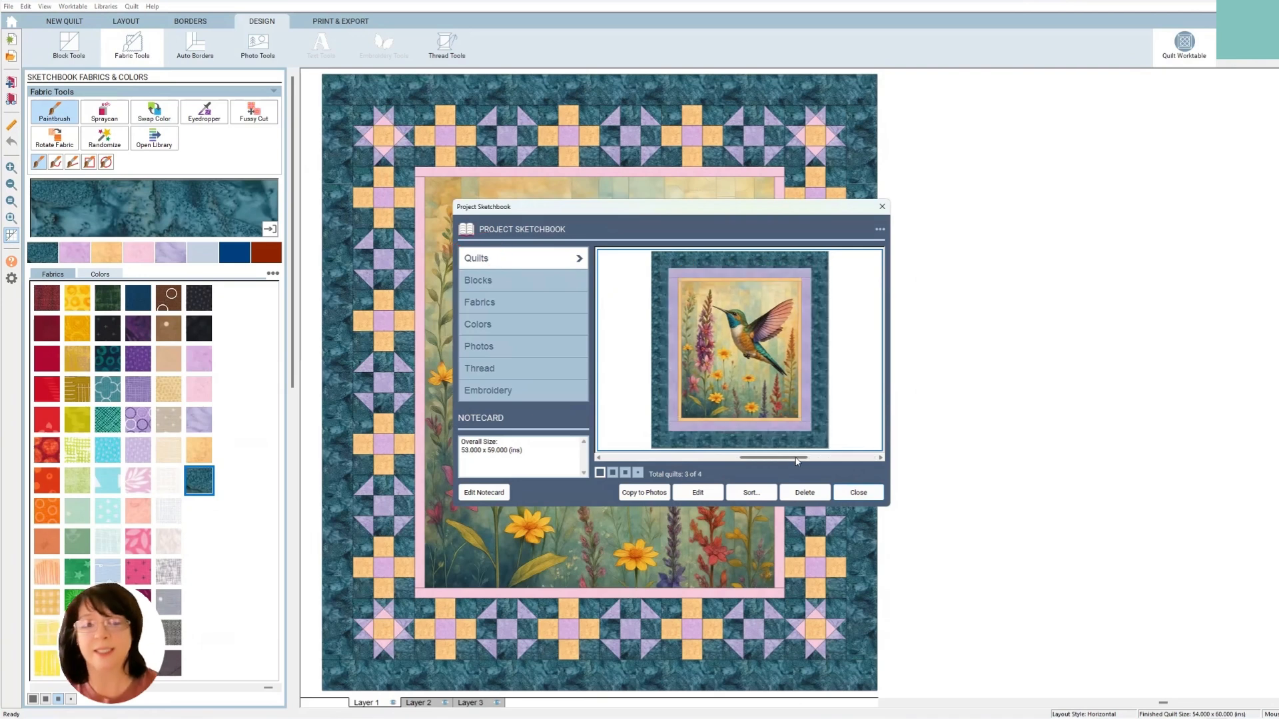
pyautogui.click(833, 458)
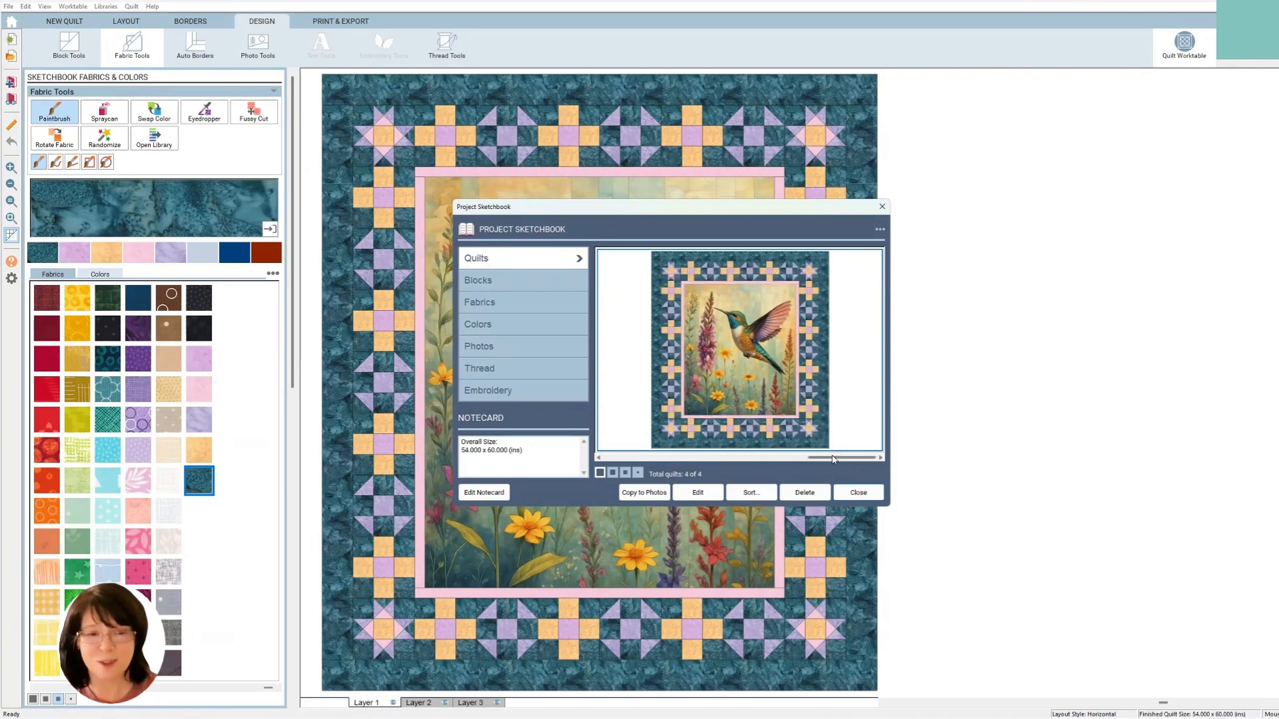
pyautogui.click(858, 493)
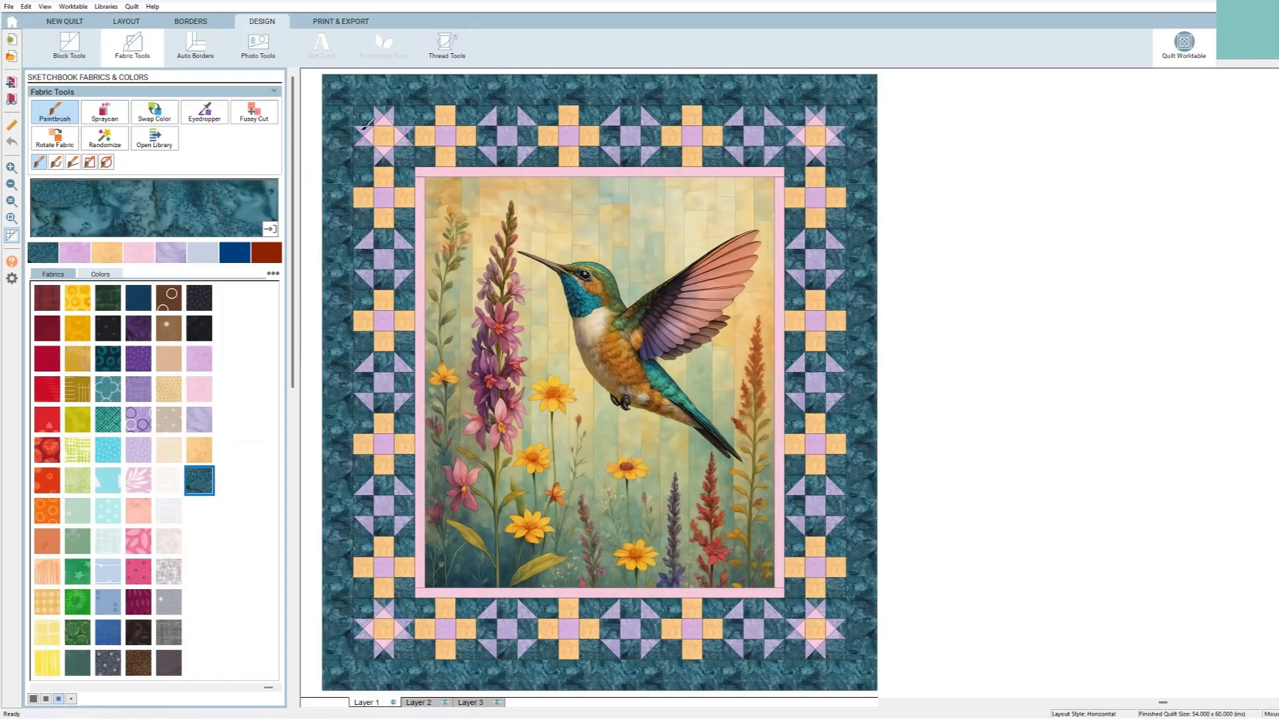
# Step: Preview the quilt's yardage estimates for 44-45 inch wide fabric with a 0.25 seam allowance
pyautogui.click(335, 22)
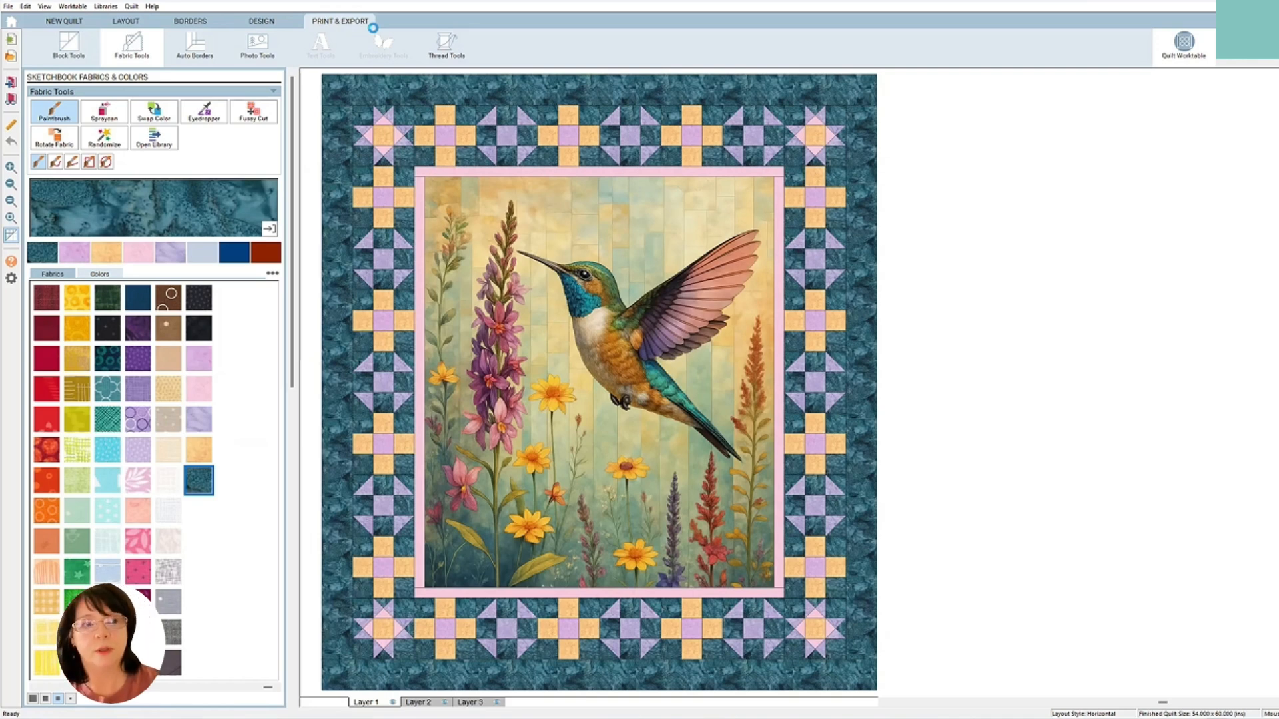
pyautogui.click(372, 25)
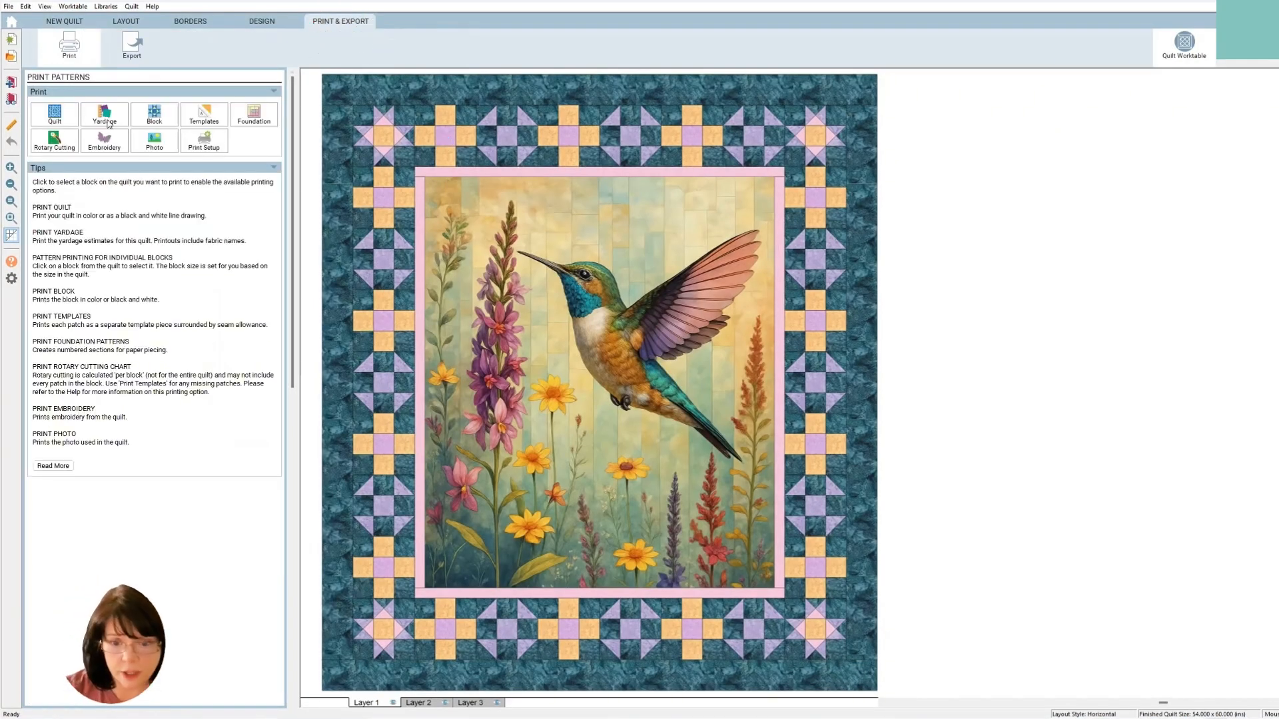
pyautogui.click(105, 116)
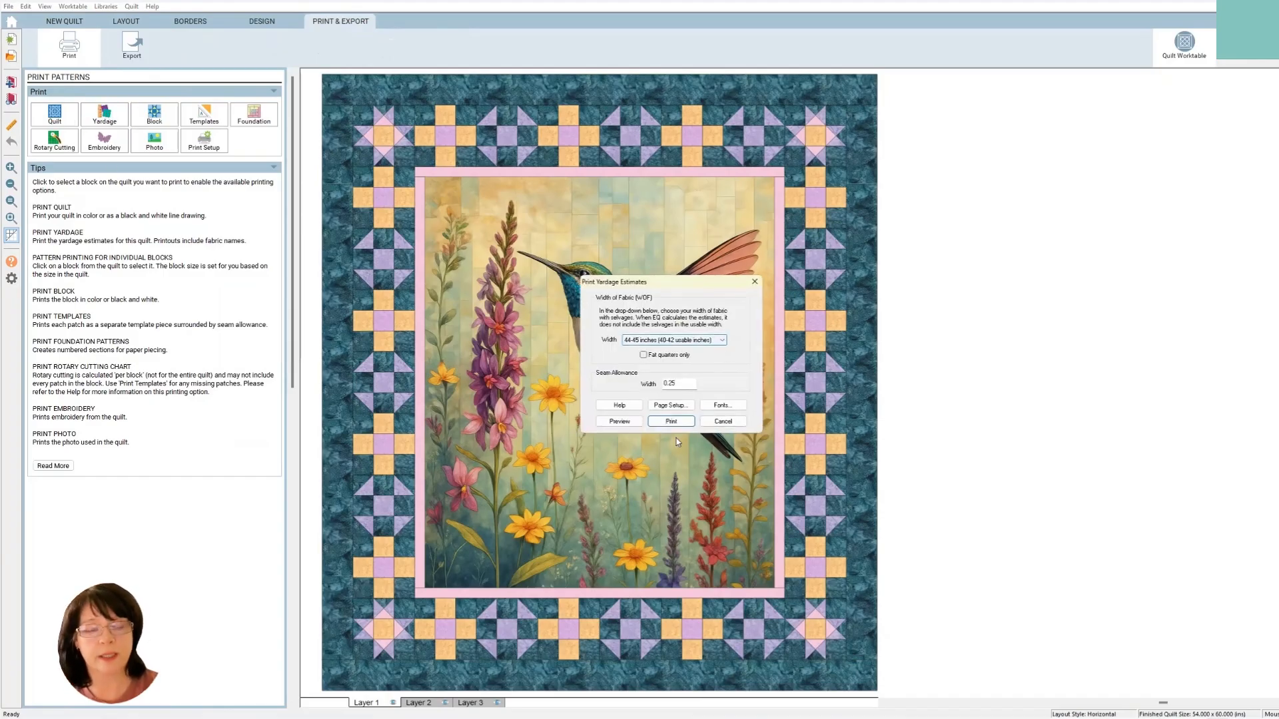
pyautogui.click(607, 425)
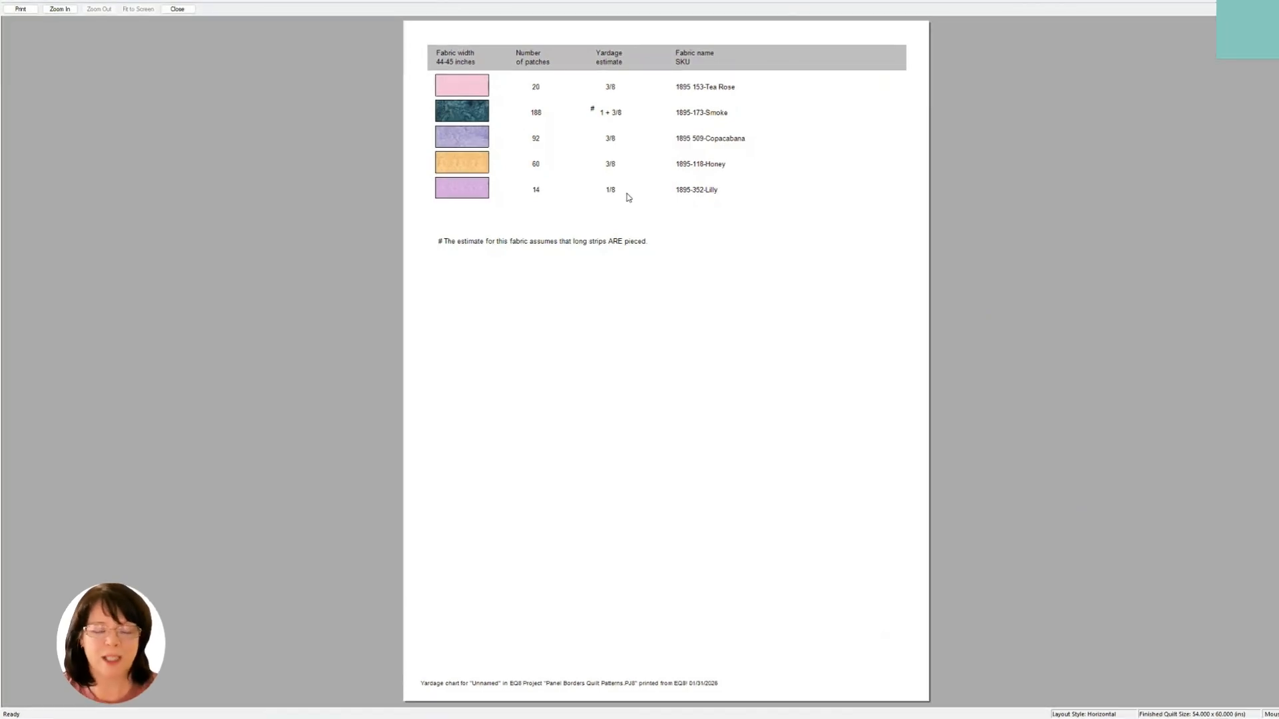
pyautogui.click(177, 9)
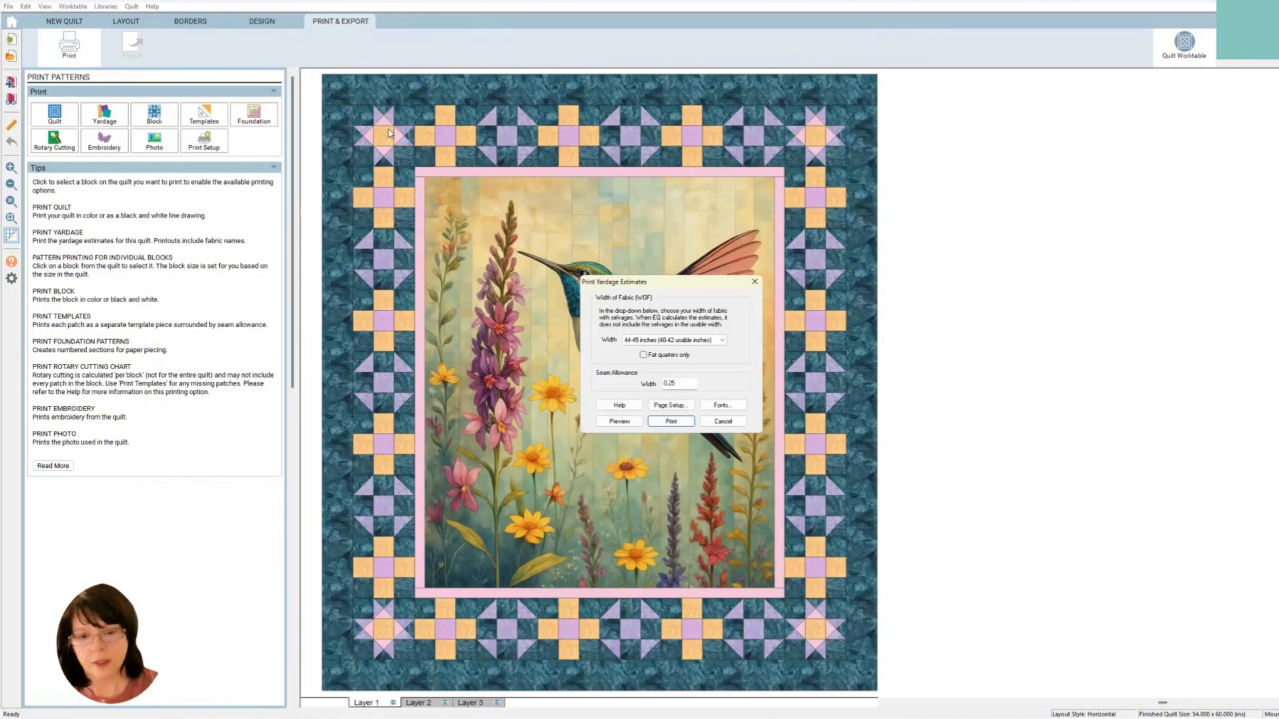
pyautogui.click(723, 421)
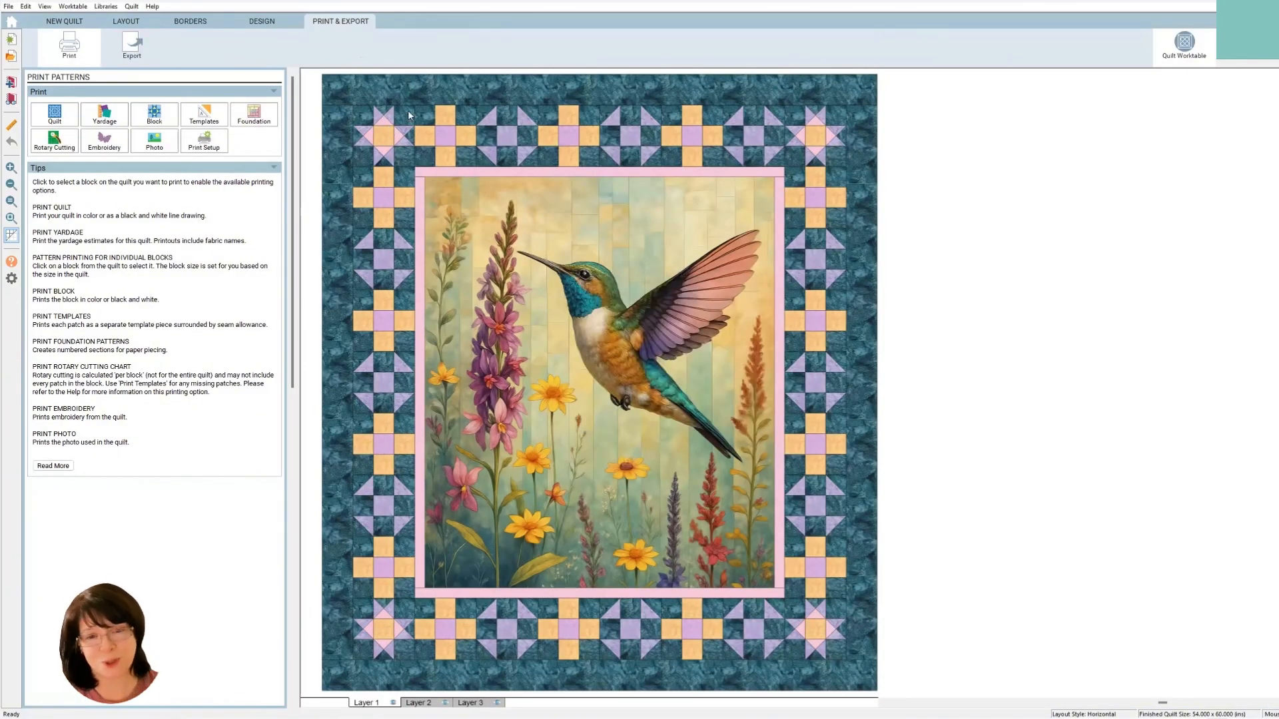
# Step: Preview the rotary cutting chart for a corner star block at its quilt size, with a 0.25 seam allowance and 1/16 rounding
pyautogui.click(384, 123)
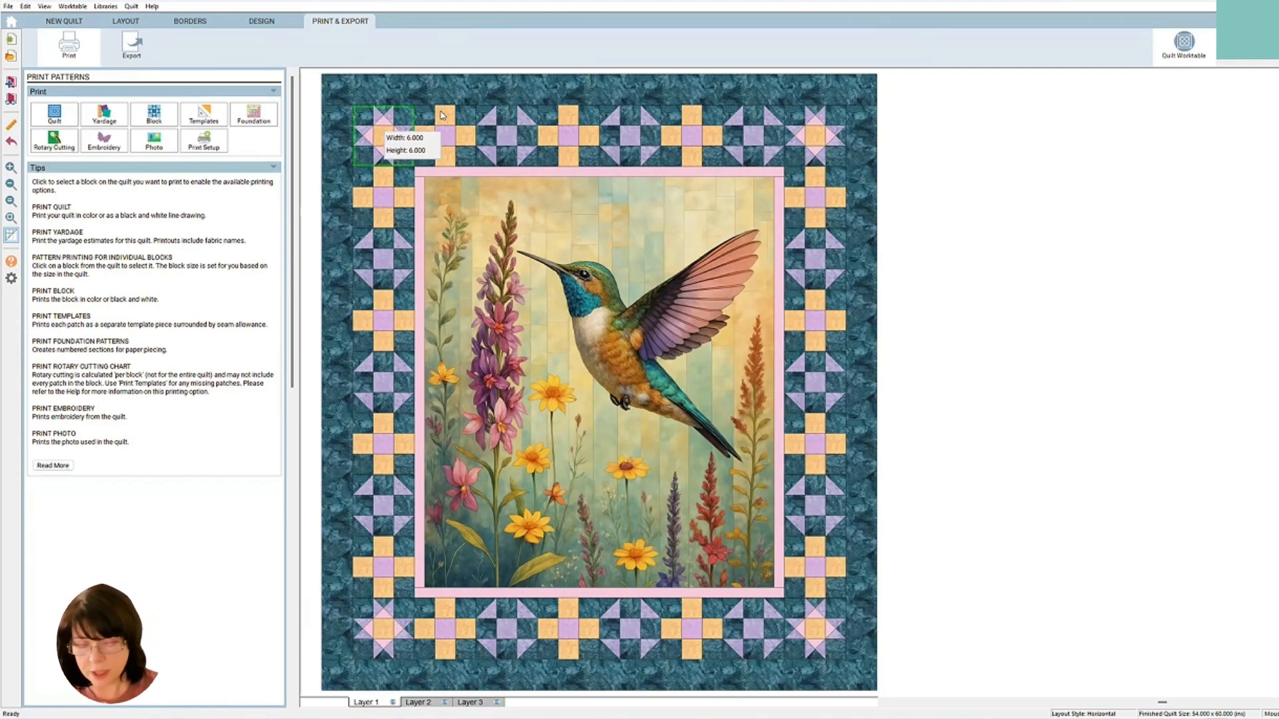
pyautogui.click(45, 142)
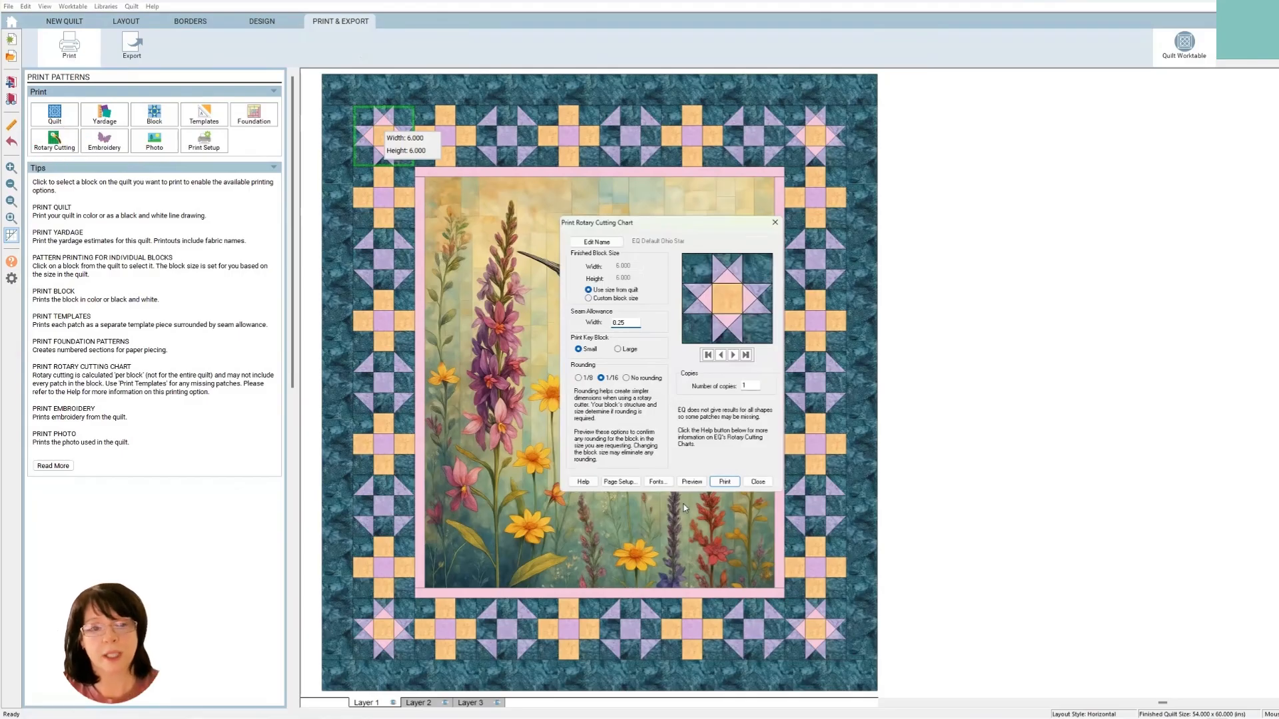
pyautogui.click(692, 481)
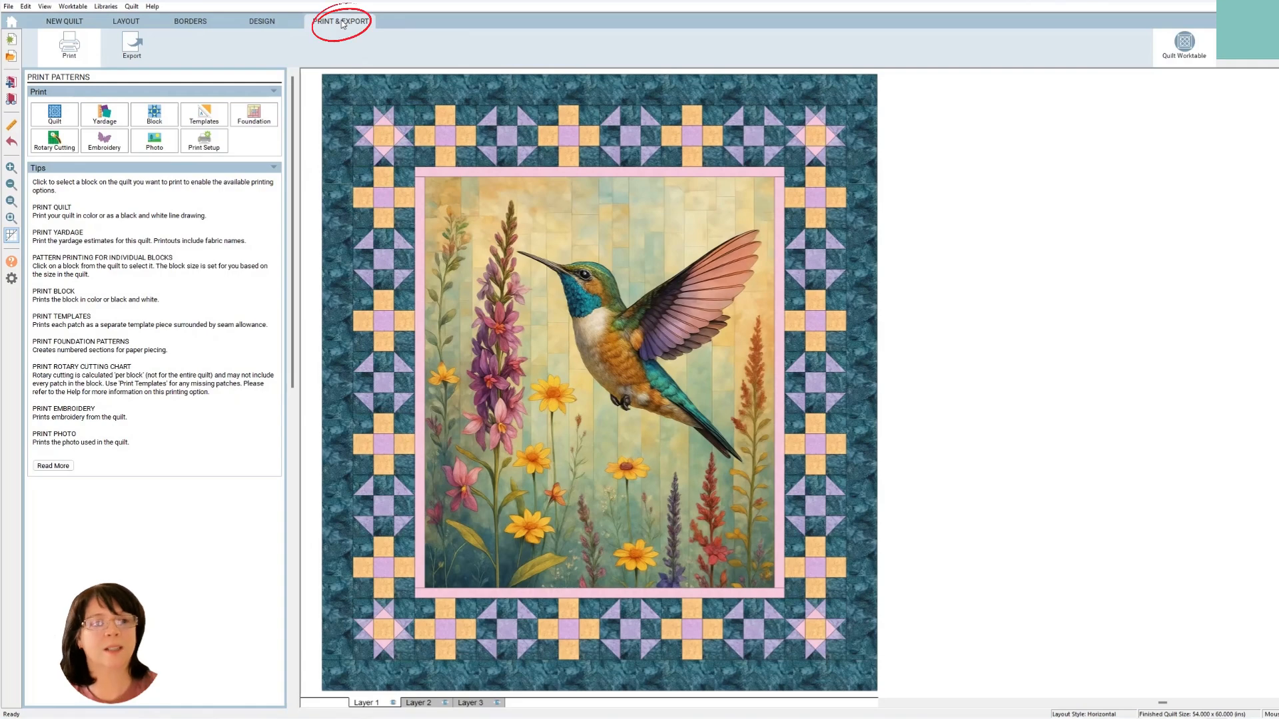
# Step: Preview the full quilt printout showing fabrics, with block and patch outlines included
pyautogui.click(54, 115)
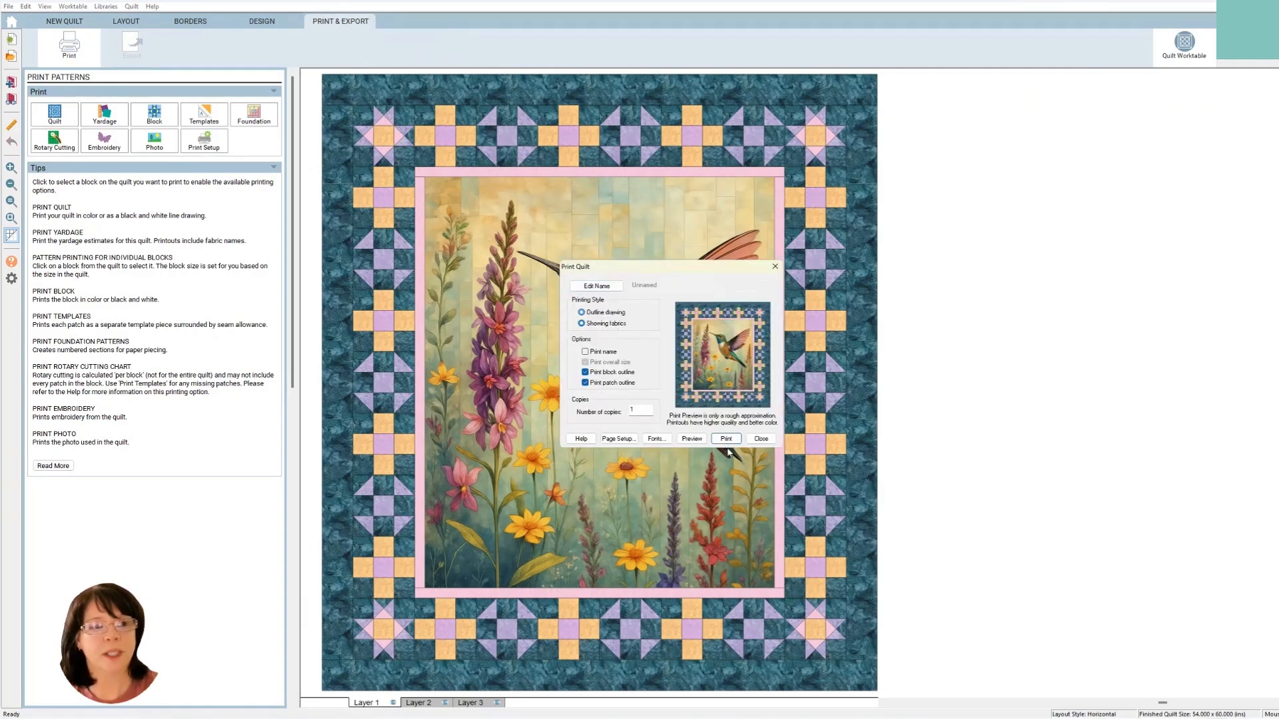
pyautogui.click(690, 439)
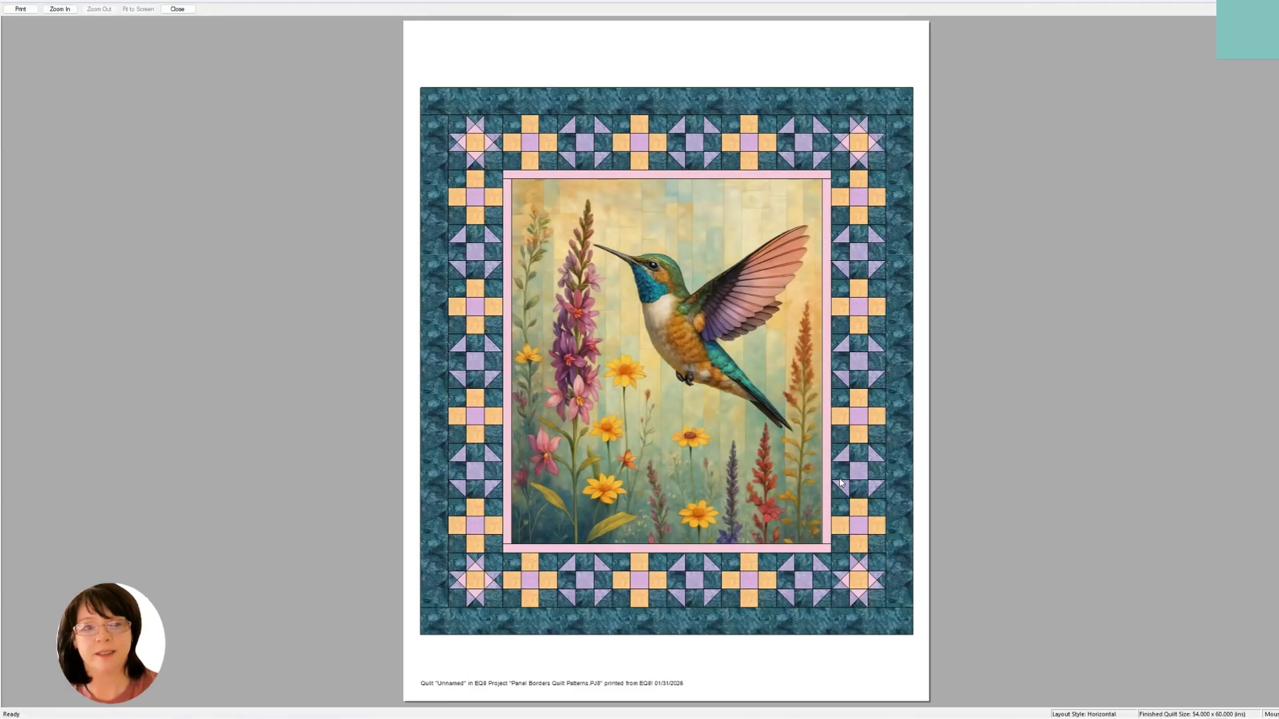
pyautogui.click(175, 9)
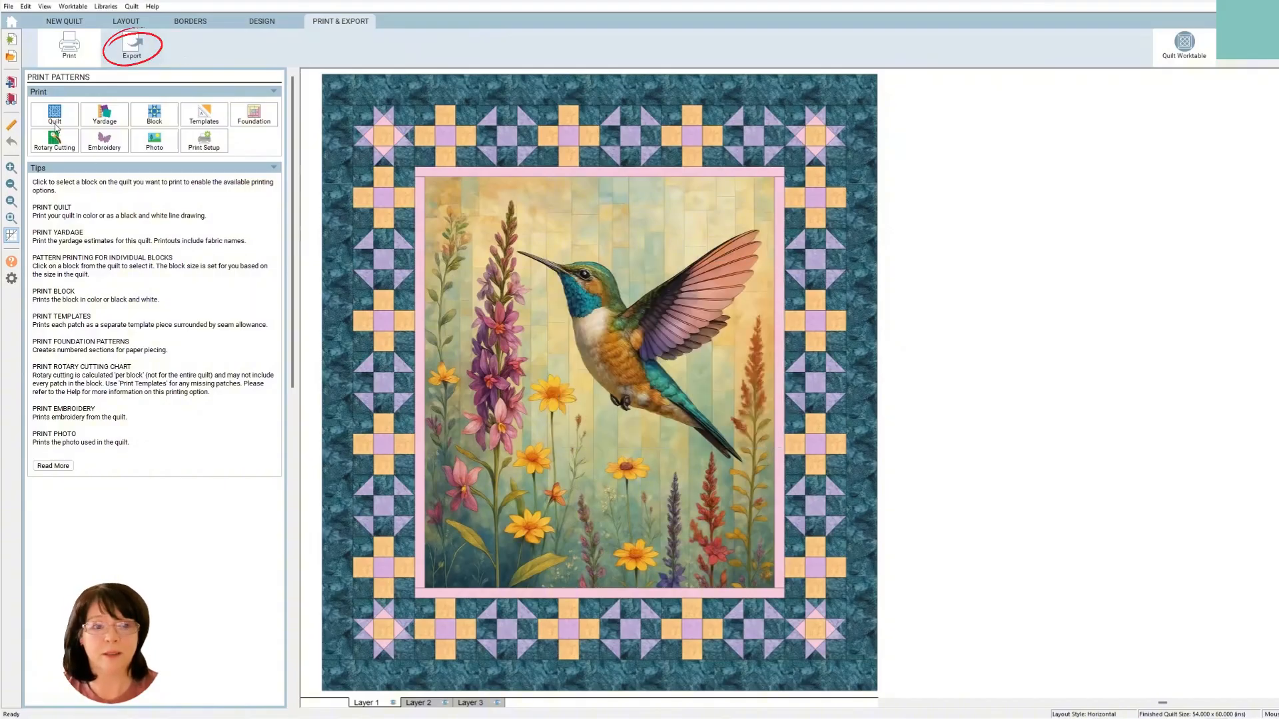
# Step: Export the whole quilt as the JPEG image "Quilt design 1" at 600 dots per inch, quality 100, with patches and blocks outlined
pyautogui.click(132, 46)
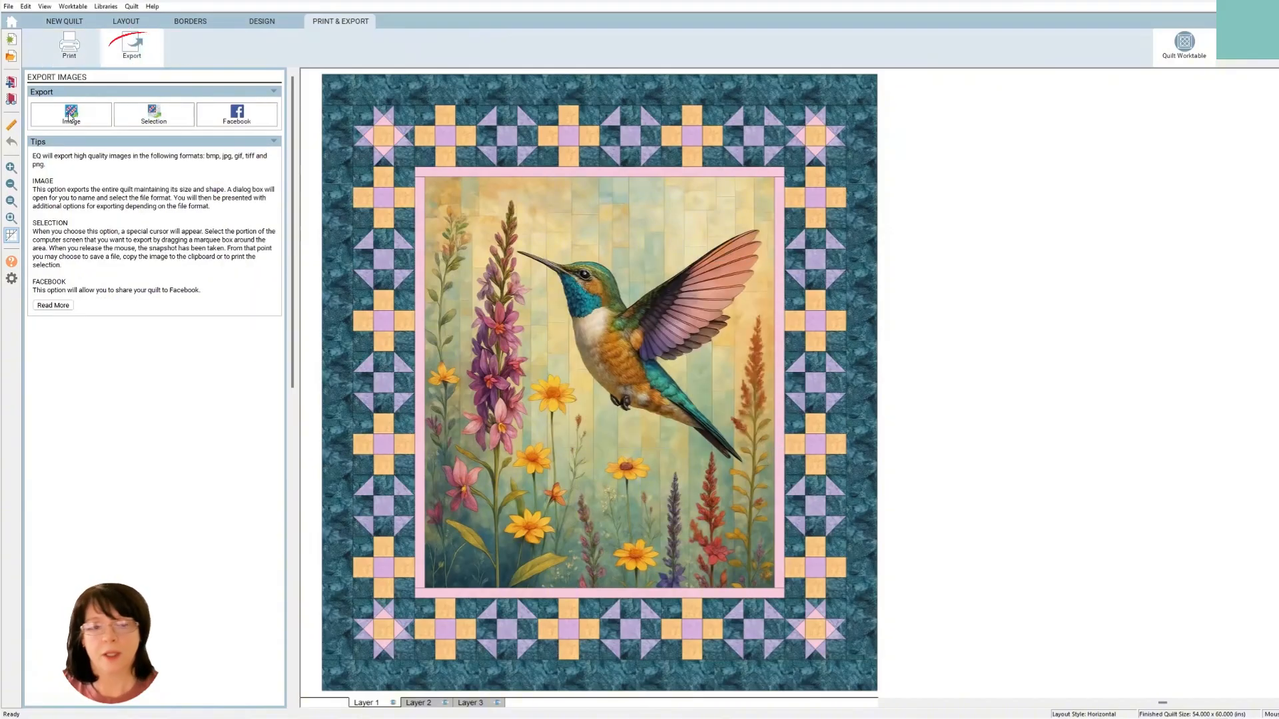
pyautogui.click(69, 114)
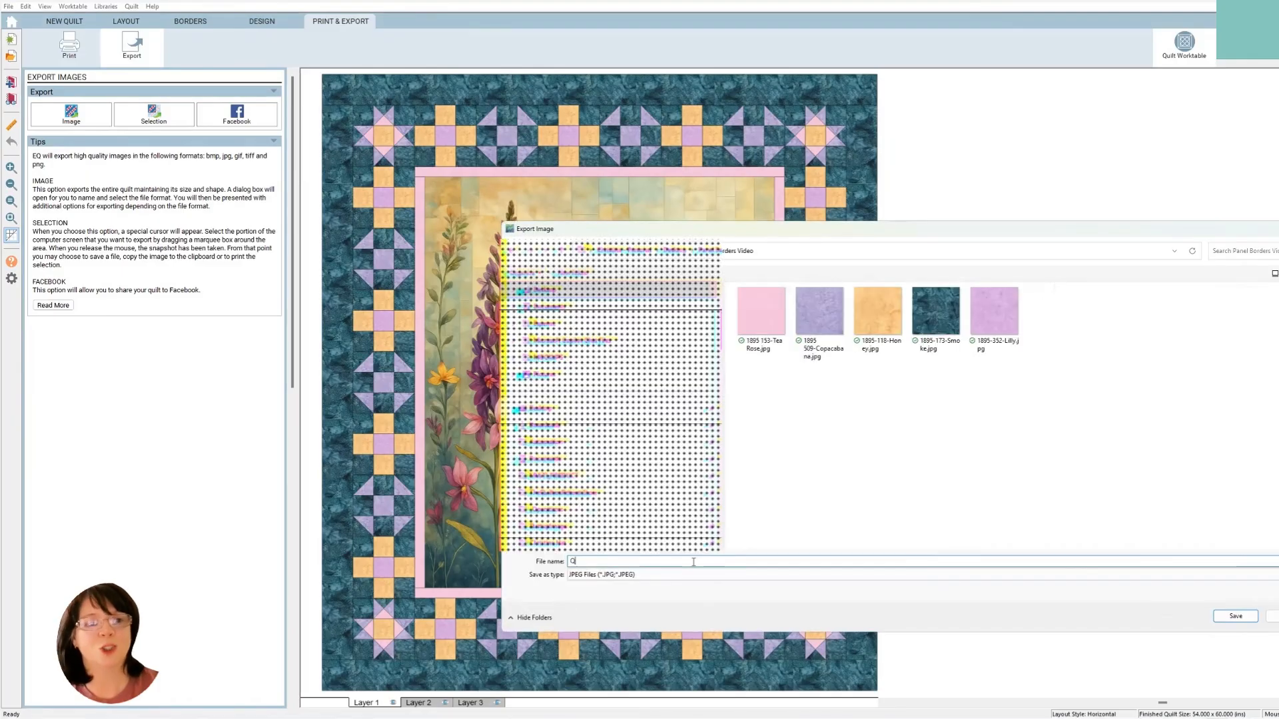
pyautogui.write('esign 1')
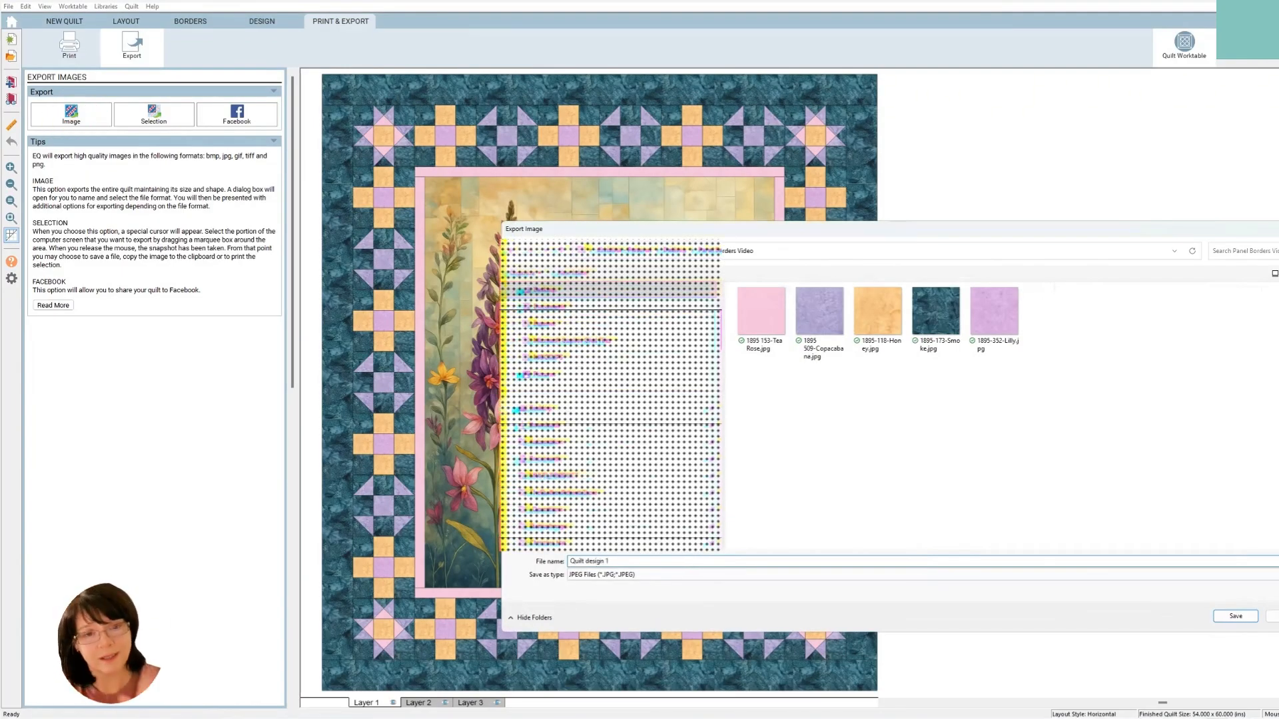
pyautogui.press('Return')
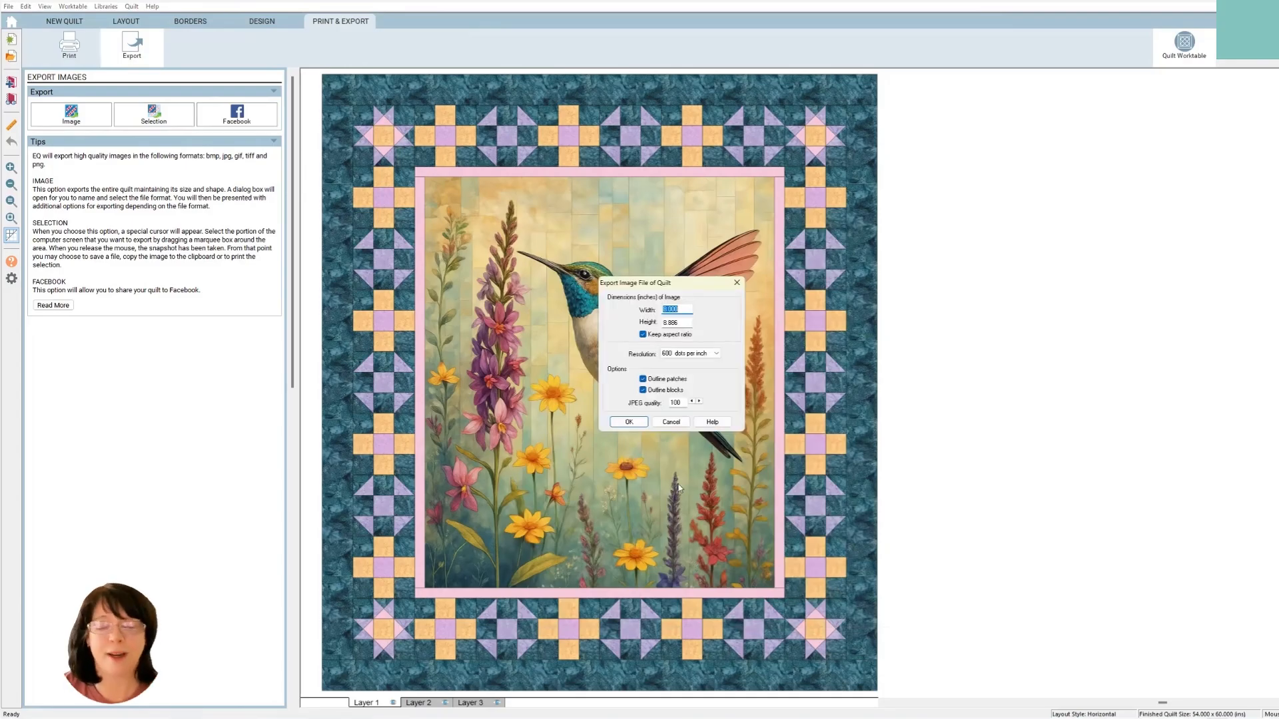
pyautogui.click(629, 422)
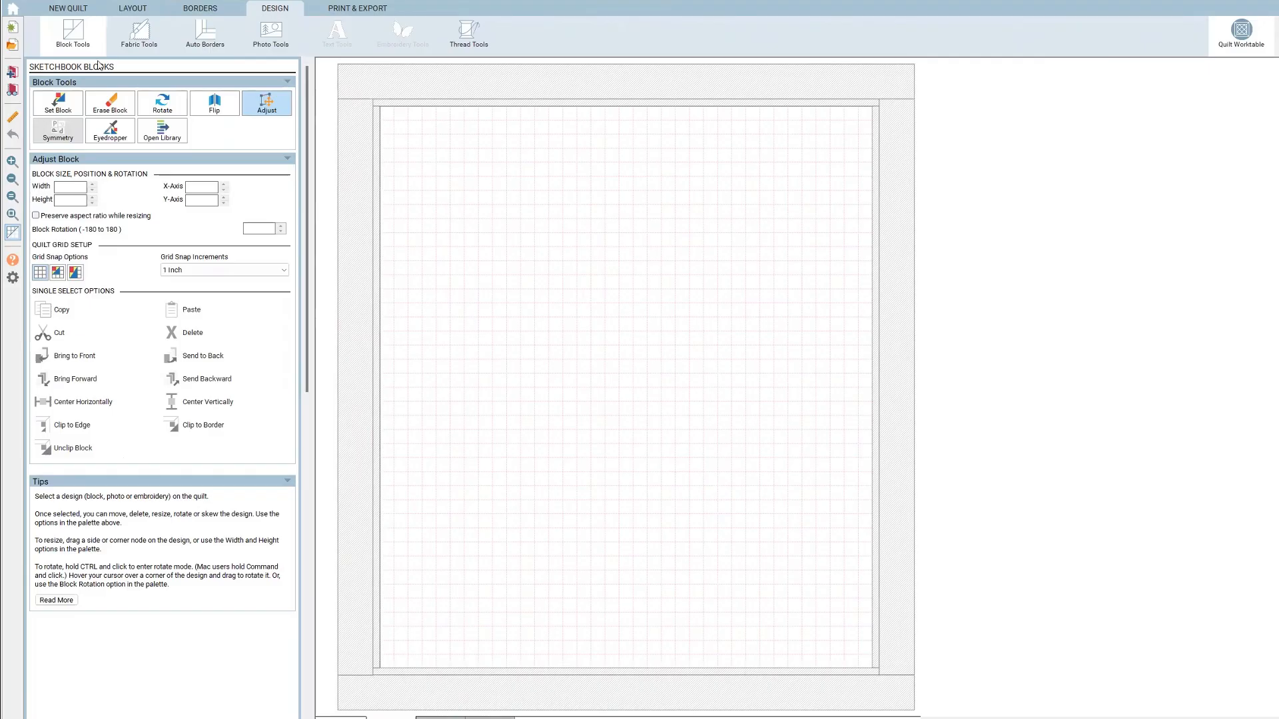
# Step: Place the blue and yellow nine-patch block in the empty custom set layout and size it 12 by 12 inches
pyautogui.click(61, 107)
pyautogui.moveTo(66, 207); pyautogui.dragTo(438, 231)
pyautogui.click(267, 103)
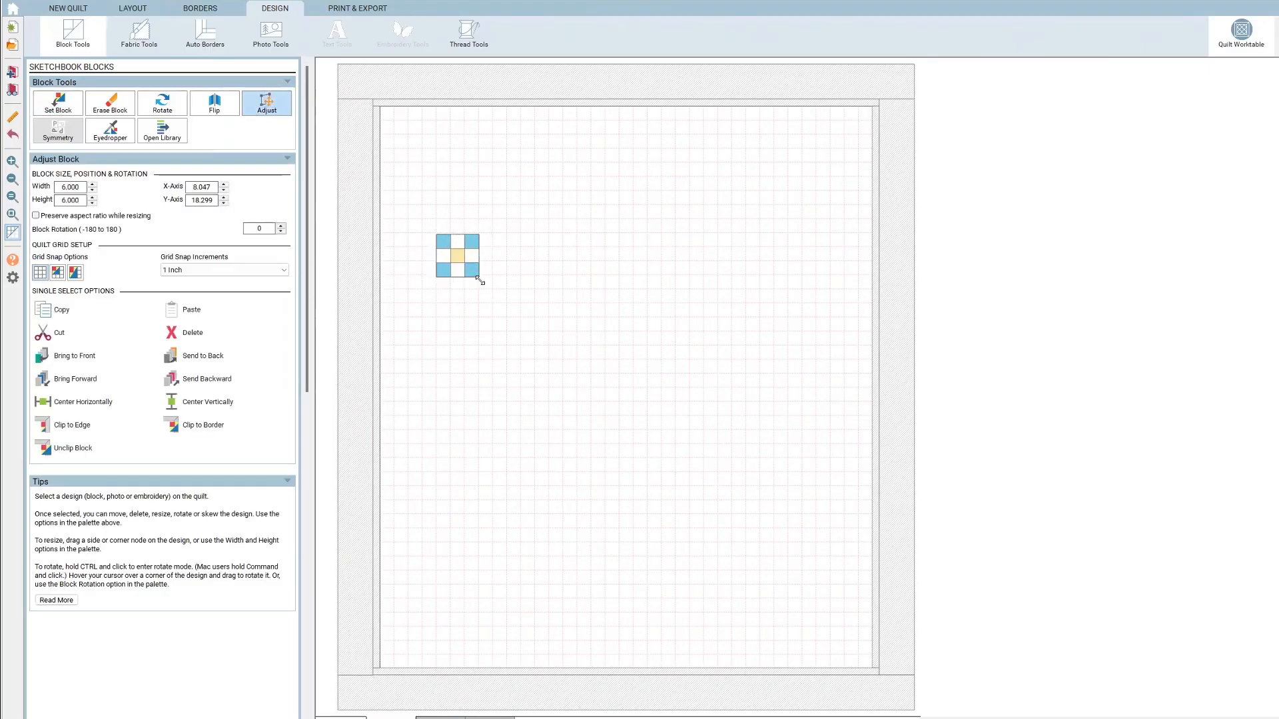
pyautogui.moveTo(480, 278); pyautogui.dragTo(527, 319)
pyautogui.moveTo(58, 187); pyautogui.dragTo(103, 188)
pyautogui.write('12')
pyautogui.press('Tab')
pyautogui.write('12')
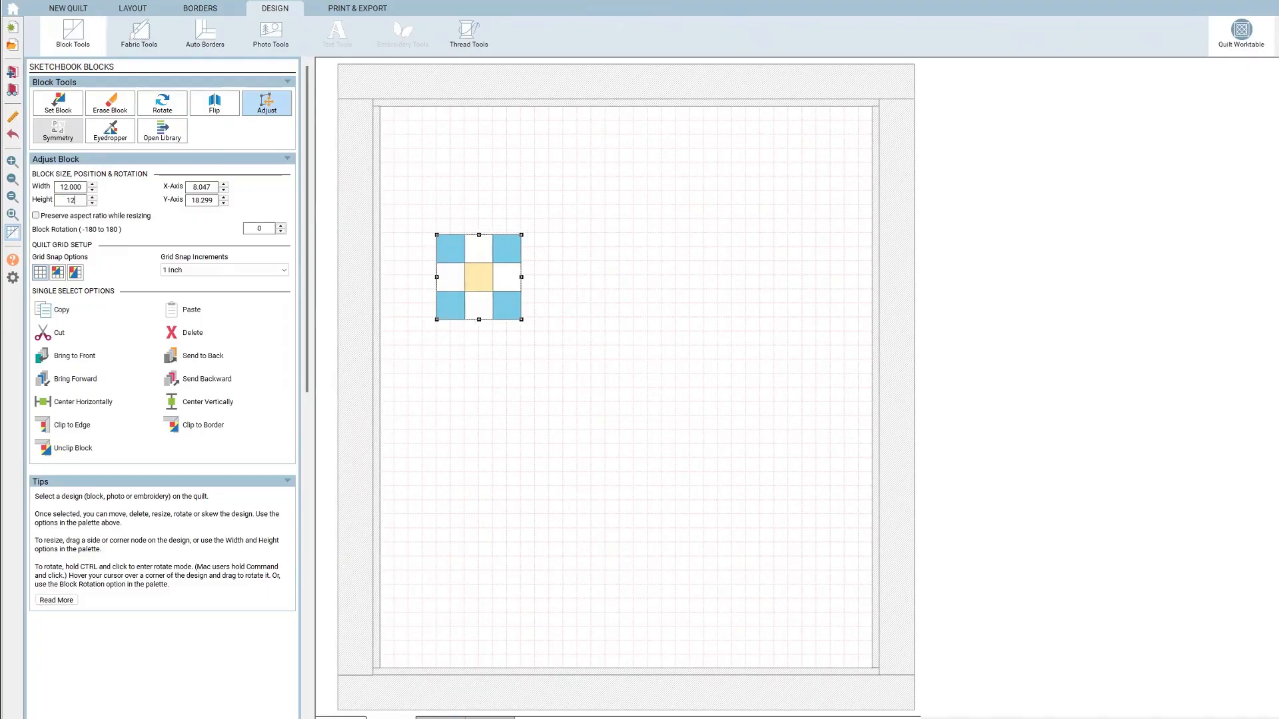
pyautogui.press('Tab')
# Step: Move the nine-patch block to the upper-left corner of the quilt center at X-axis 0 and Y-axis 0
pyautogui.moveTo(479, 297); pyautogui.dragTo(422, 177)
pyautogui.moveTo(190, 187); pyautogui.dragTo(217, 187)
pyautogui.write('0')
pyautogui.press('Tab')
pyautogui.write('0')
pyautogui.press('Tab')
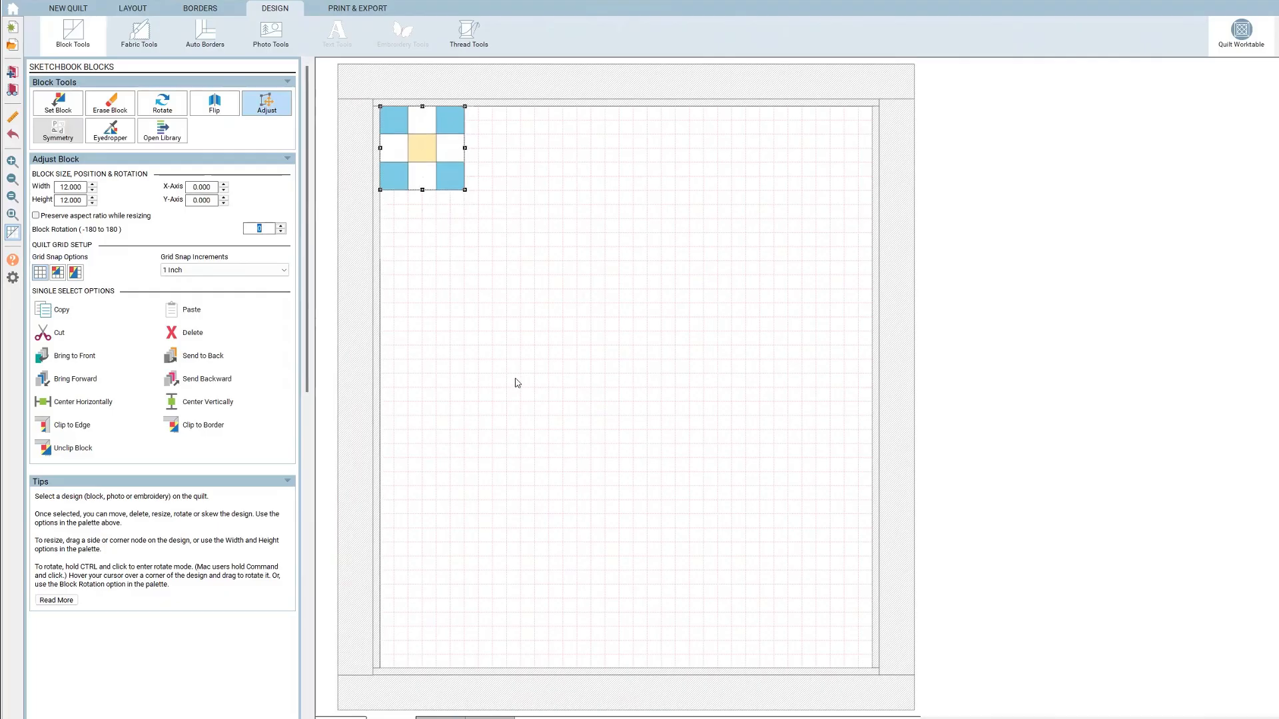
pyautogui.click(517, 377)
# Step: Place the purple and white nine-patch block in the quilt center below the blue block and switch to adjusting blocks
pyautogui.click(65, 103)
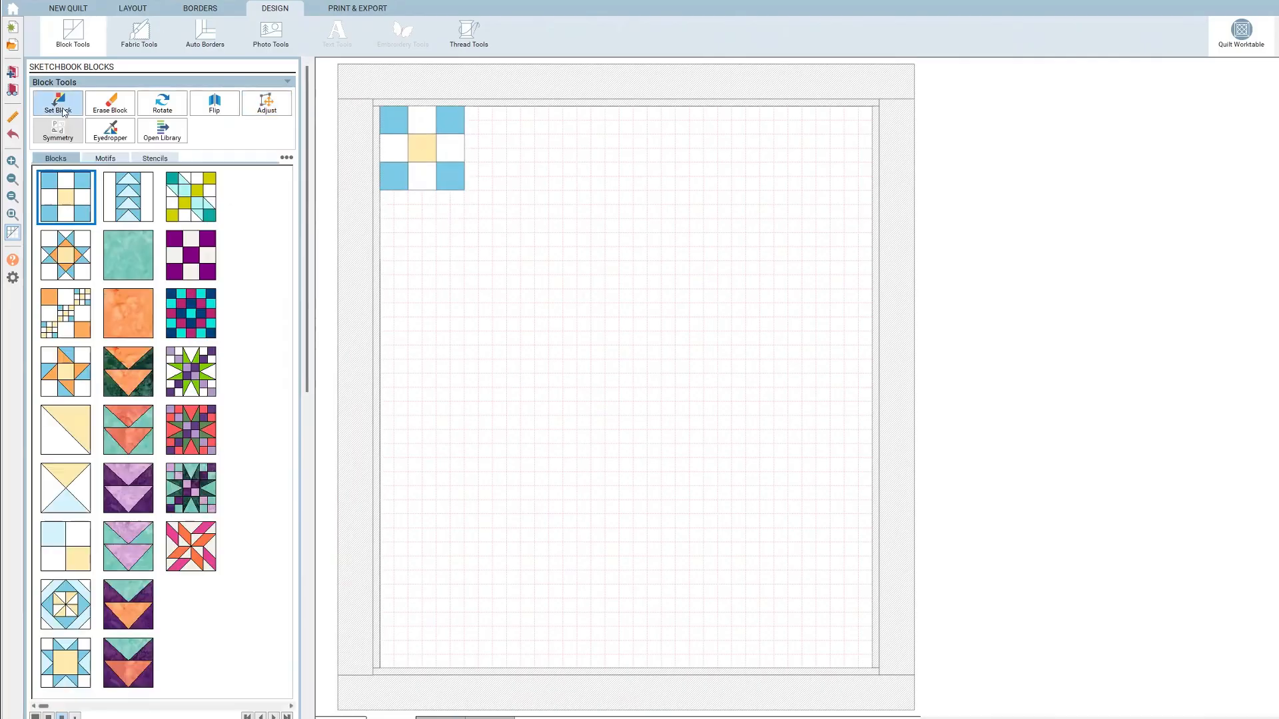
pyautogui.click(191, 255)
pyautogui.click(152, 9)
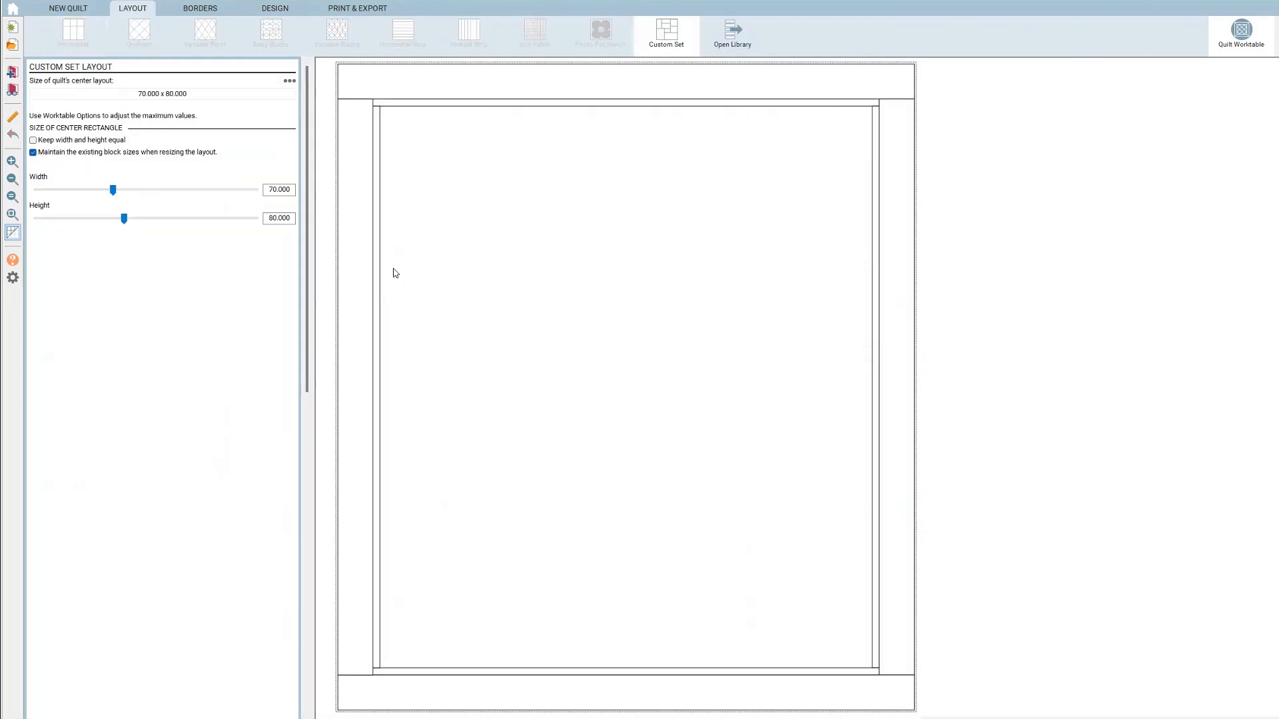
pyautogui.click(291, 8)
pyautogui.click(267, 104)
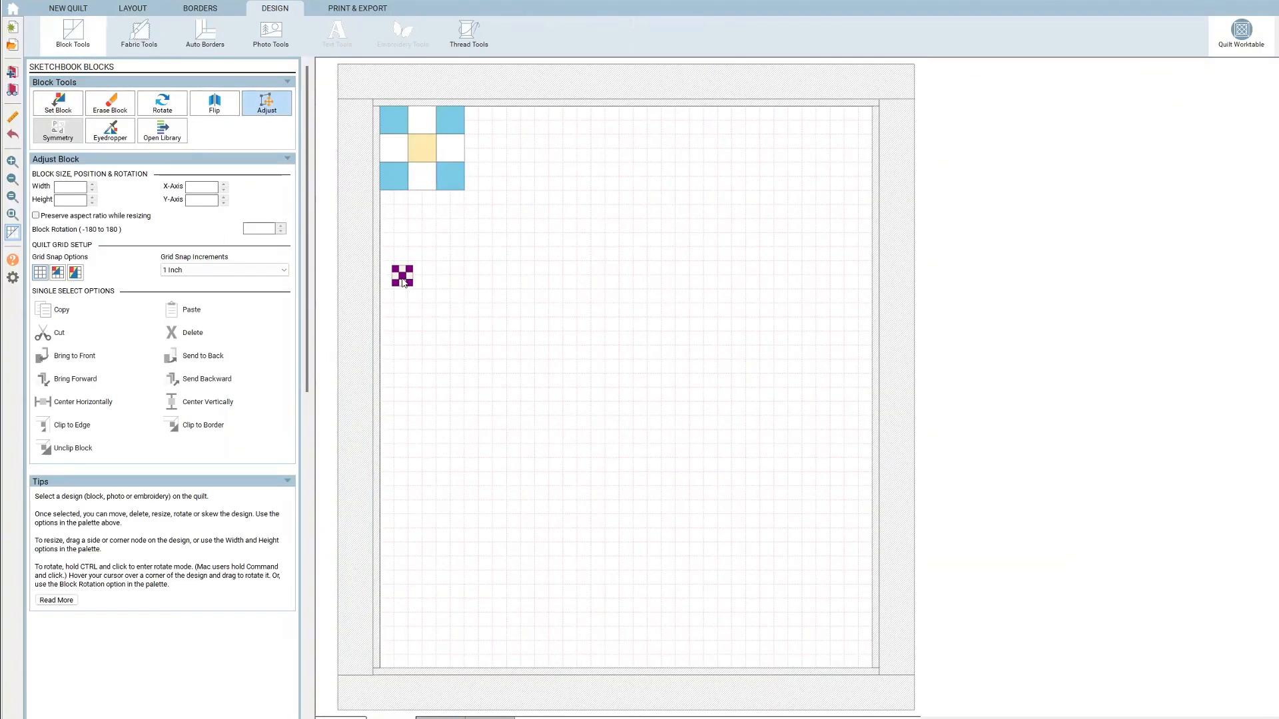
# Step: Set the purple block's size to 9 by 9 inches and move it toward the lower-left corner of the quilt center
pyautogui.moveTo(58, 189); pyautogui.dragTo(140, 176)
pyautogui.write('9')
pyautogui.press('Tab')
pyautogui.write('9')
pyautogui.press('Tab')
pyautogui.moveTo(425, 299); pyautogui.dragTo(415, 637)
pyautogui.doubleClick(201, 187)
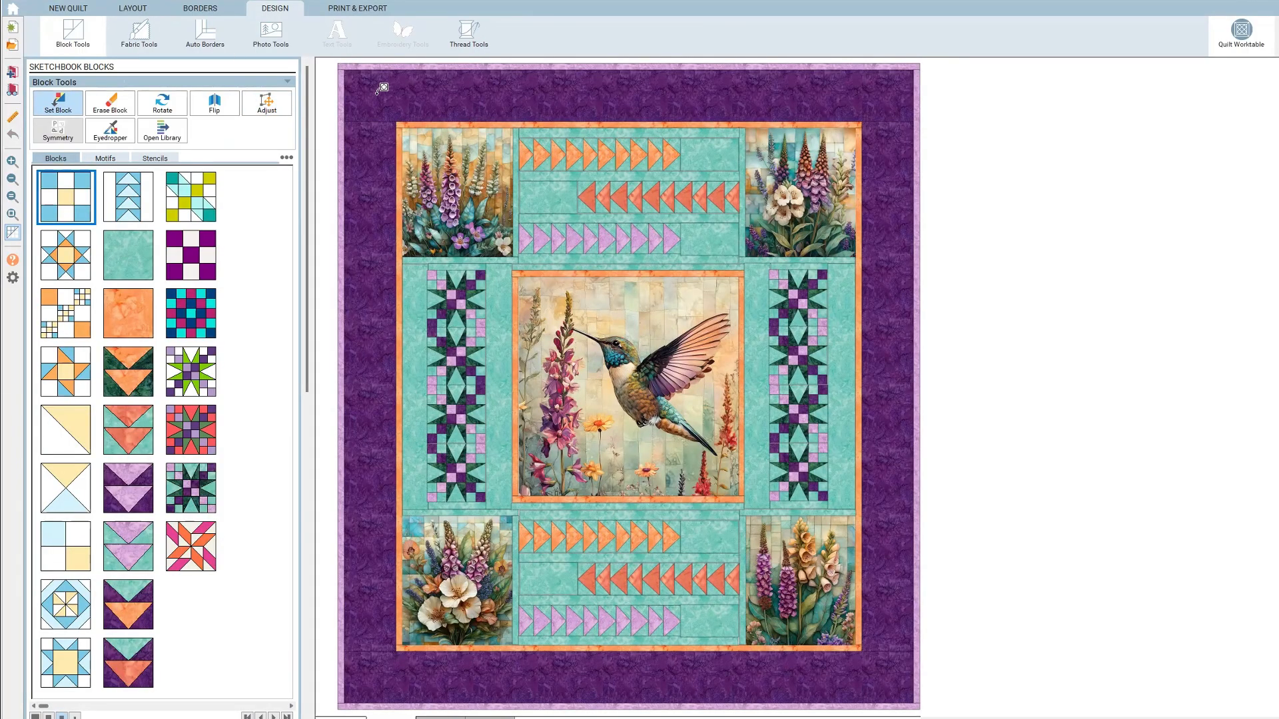
# Step: Start adjusting blocks on the completed hummingbird quilt with the flying geese and star columns
pyautogui.click(268, 112)
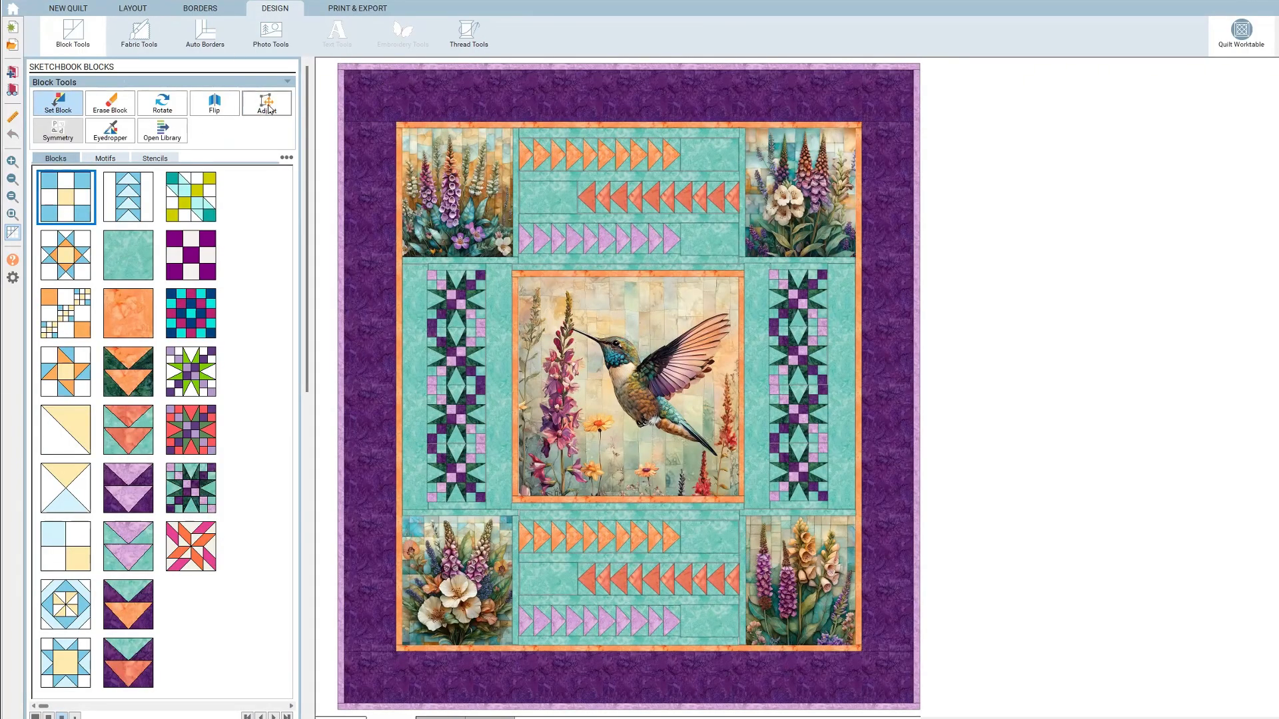